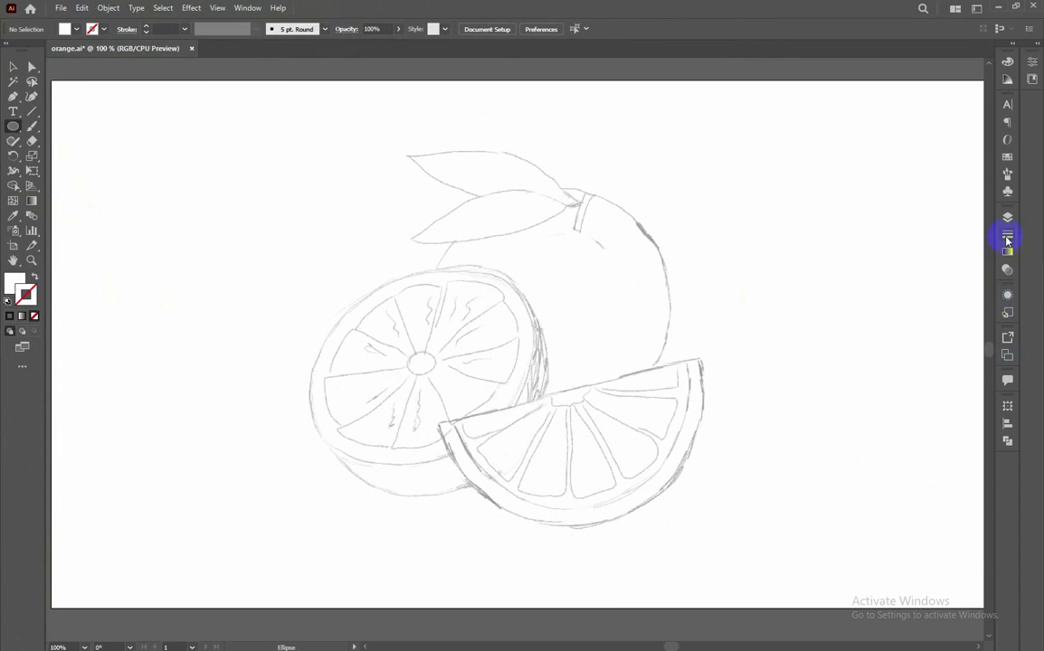
Step: Trace the whole orange sketch with an unfilled circle stroked black at 4 pt
left_click(1007, 237)
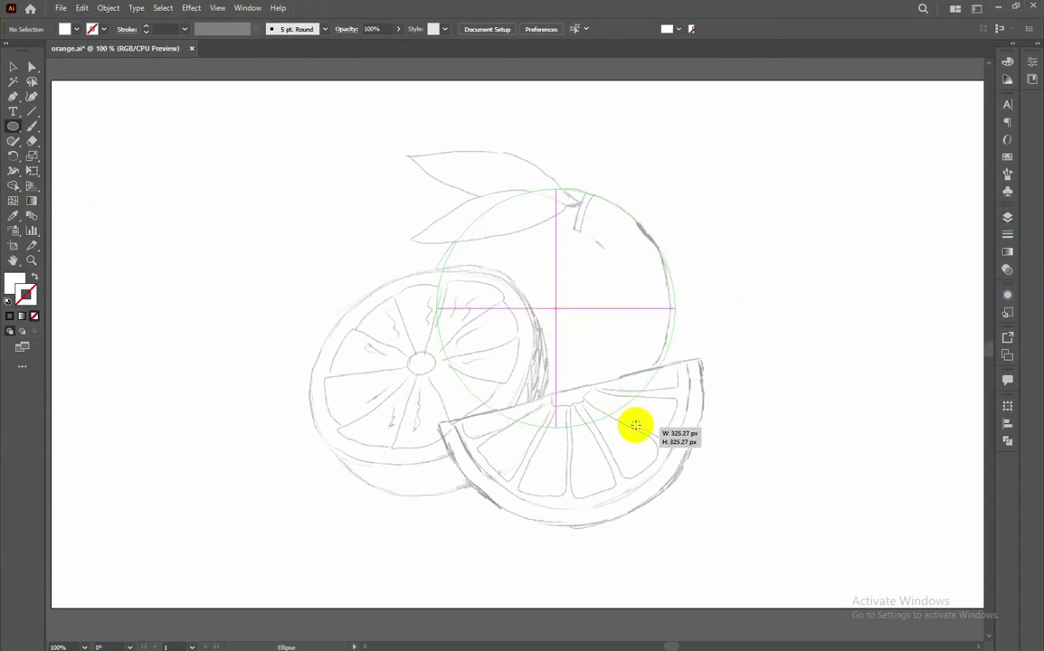
left_click_drag(554, 309, 634, 426)
left_click(33, 277)
double_click(26, 294)
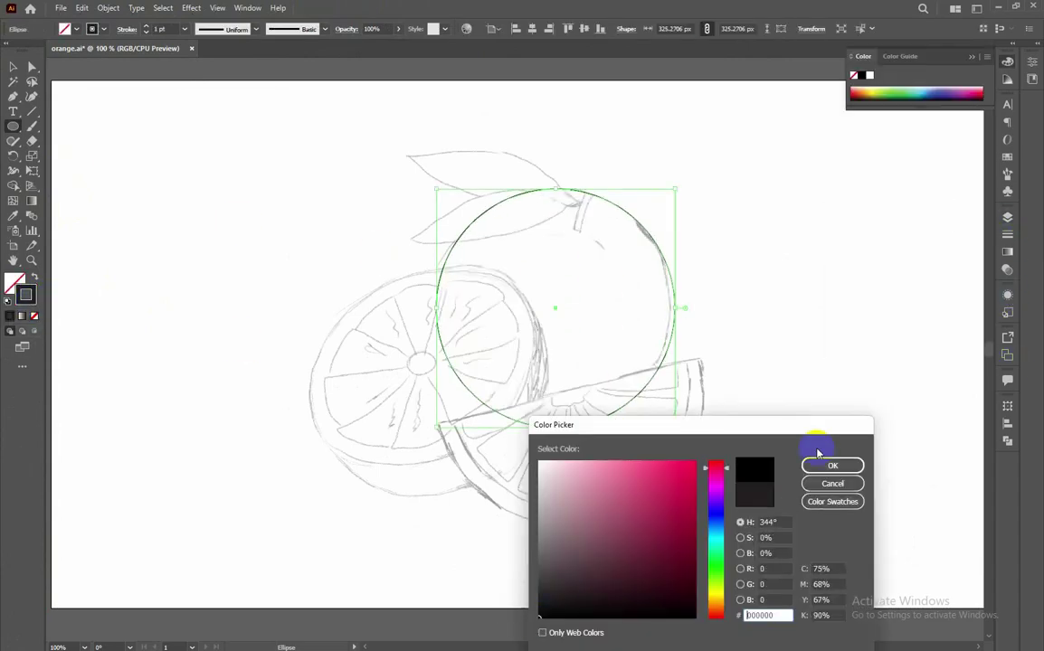
left_click(830, 465)
left_click(146, 25)
left_click(13, 67)
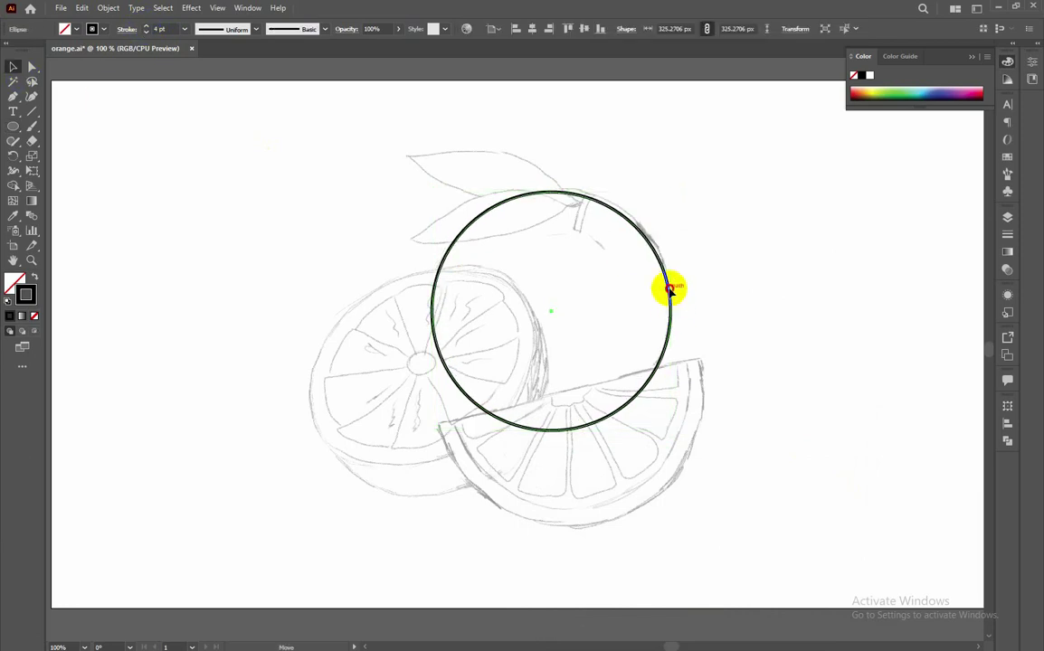
mouse_move(645, 189)
left_mouse_down()
mouse_move(645, 222)
mouse_move(635, 196)
left_mouse_up()
key("ctrl+plus")
Step: Draw the stem at the top of the orange with a 6 pt stroke
left_click(613, 269)
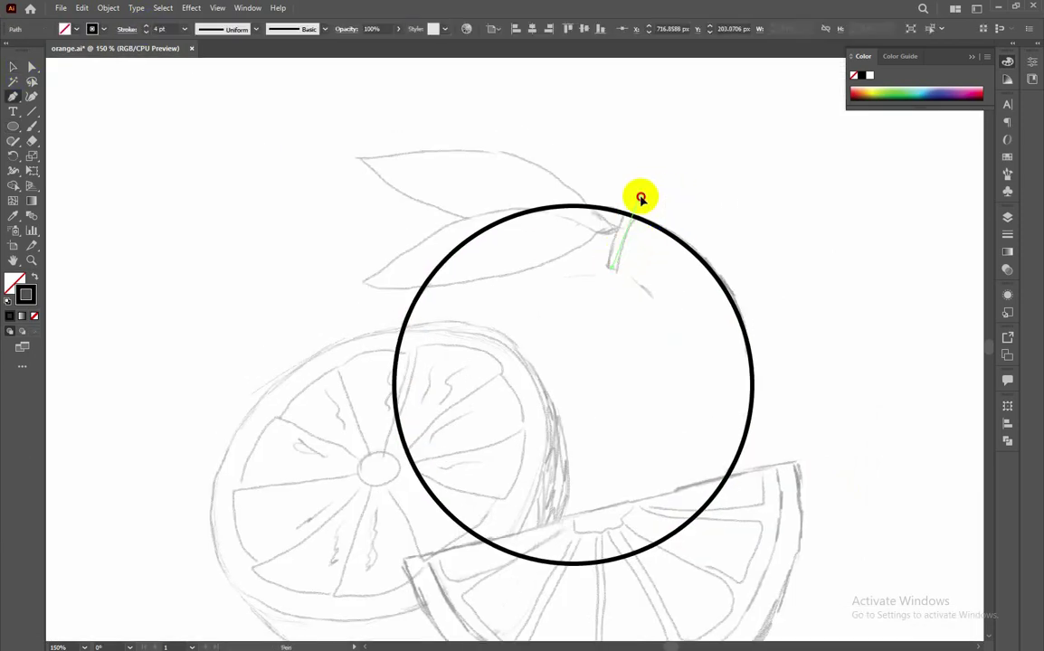
left_click(146, 25)
key("v")
left_click(548, 299)
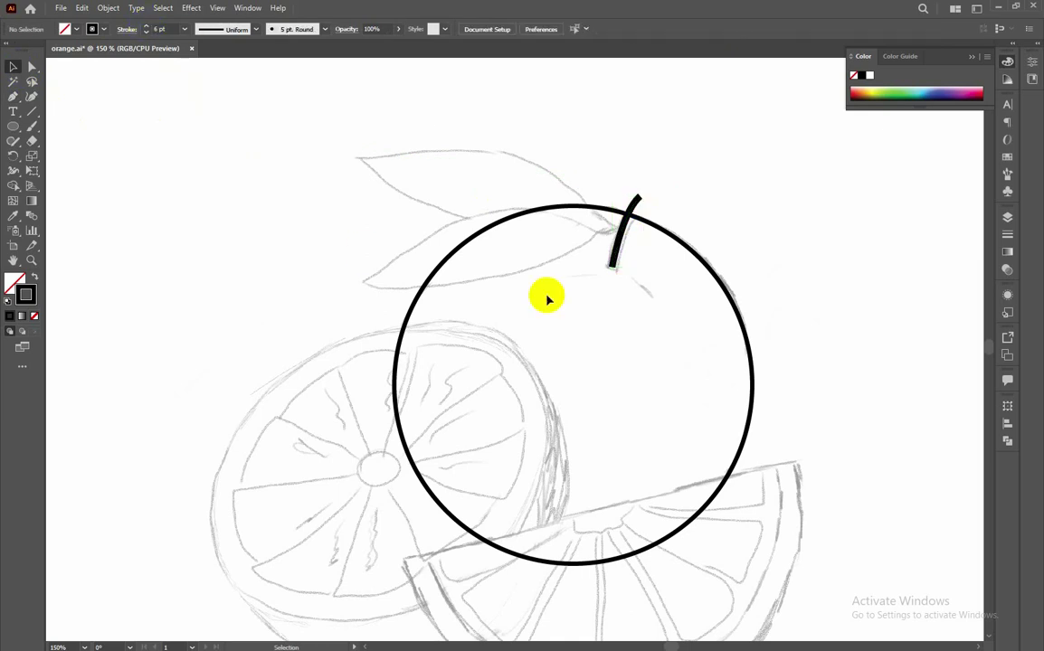
Step: Draw the upper leaf as a closed curved path from the stem
left_click_drag(359, 156, 180, 217)
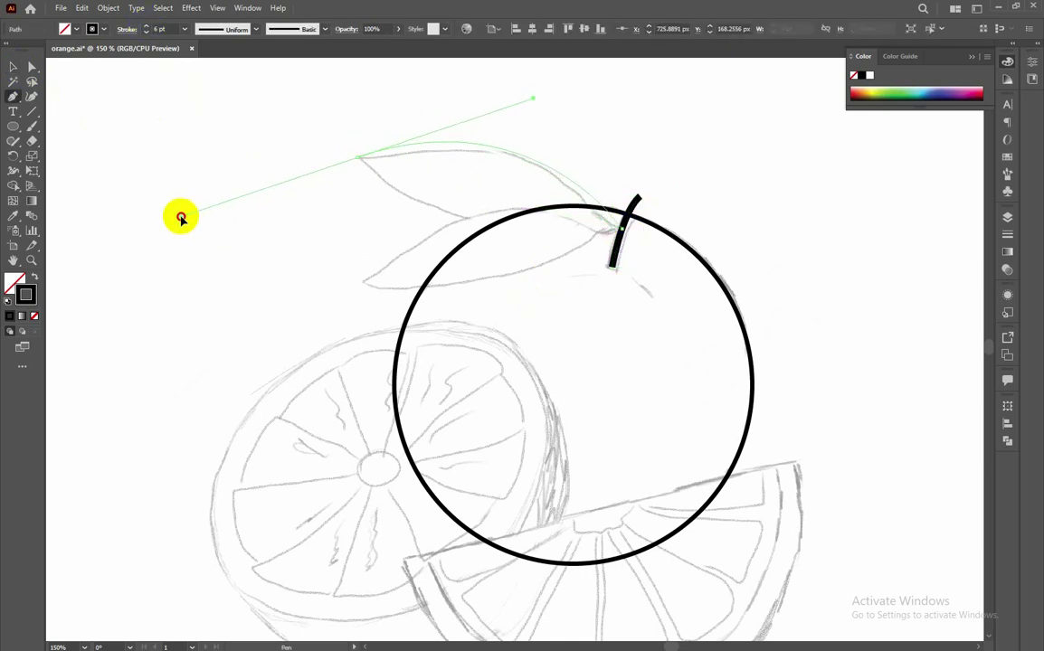
left_click_drag(624, 228, 633, 244)
left_click(358, 156)
key("v")
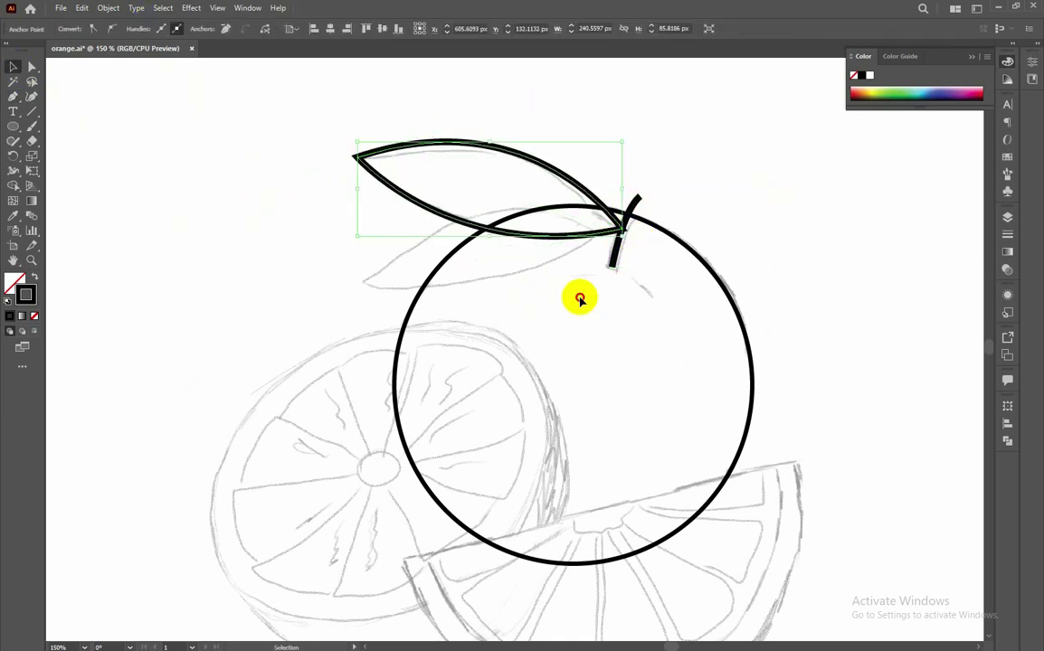
left_click(575, 296)
left_click(569, 237)
left_click(565, 265)
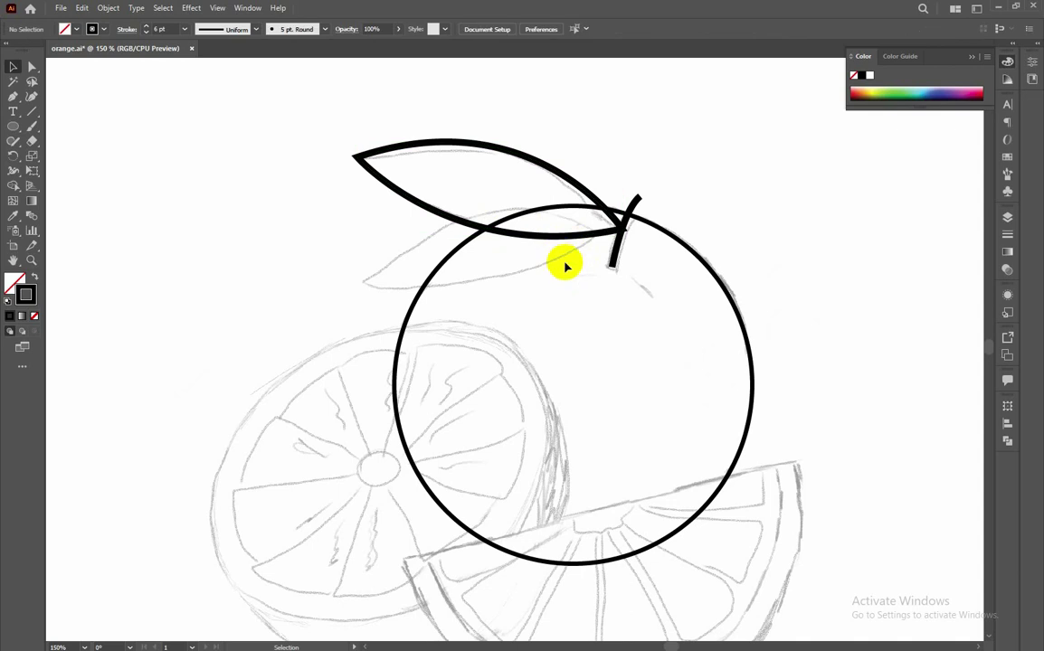
Step: Draw a second leaf from the stem and move it down inside the orange
left_click(593, 234)
left_click_drag(363, 281, 287, 380)
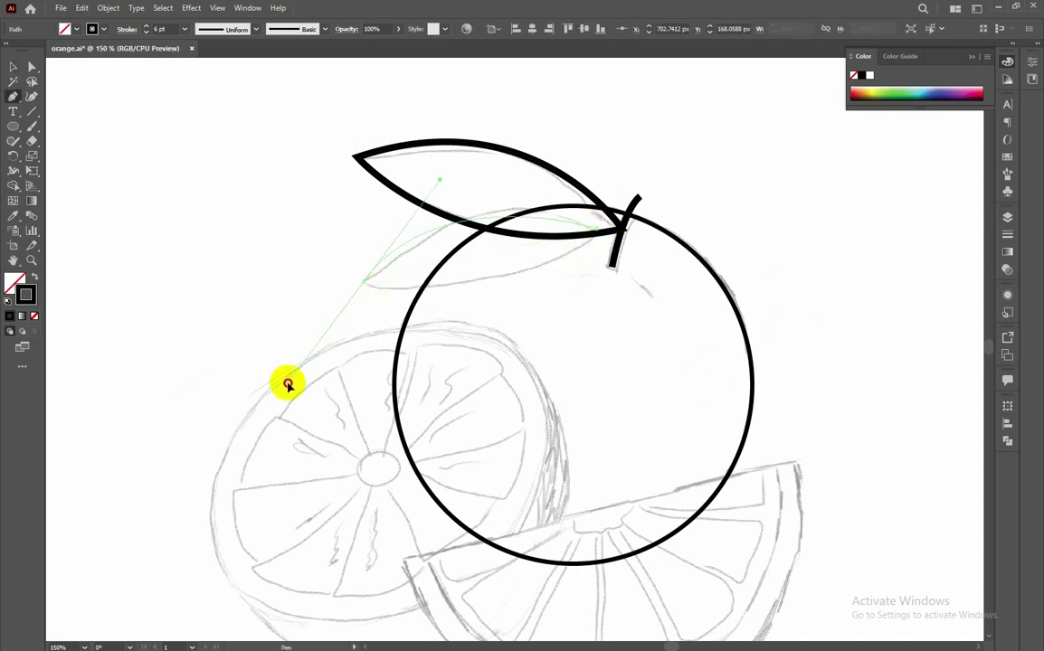
left_click(594, 230)
key("v")
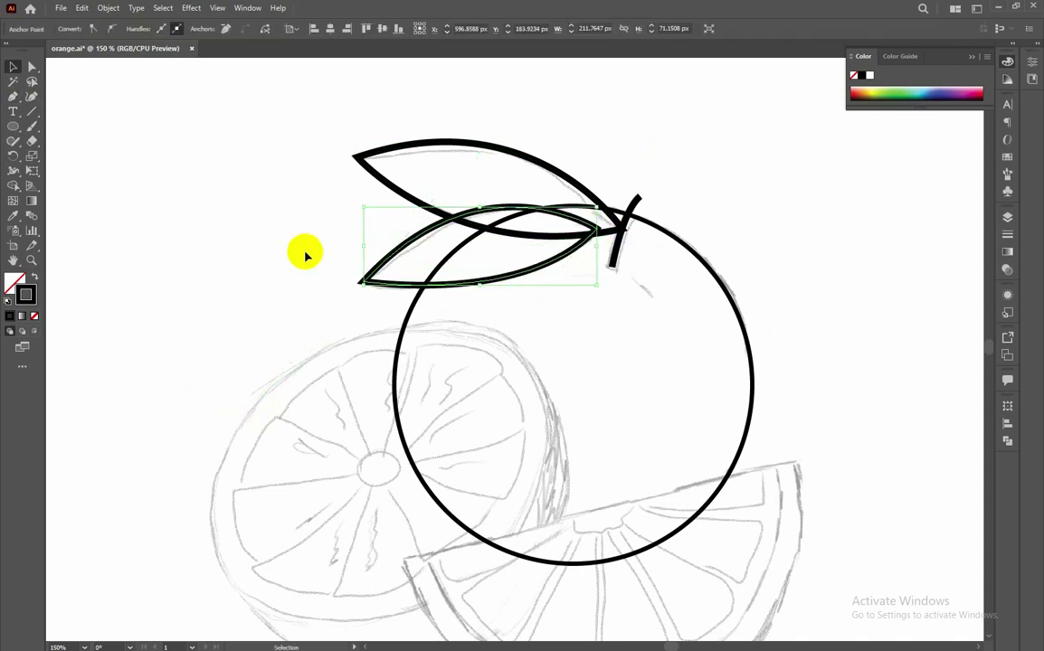
left_click(561, 174)
left_click_drag(480, 286, 543, 498)
Step: Fill the upper leaf with the green swatch, viewed at 200% zoom
left_click(501, 207)
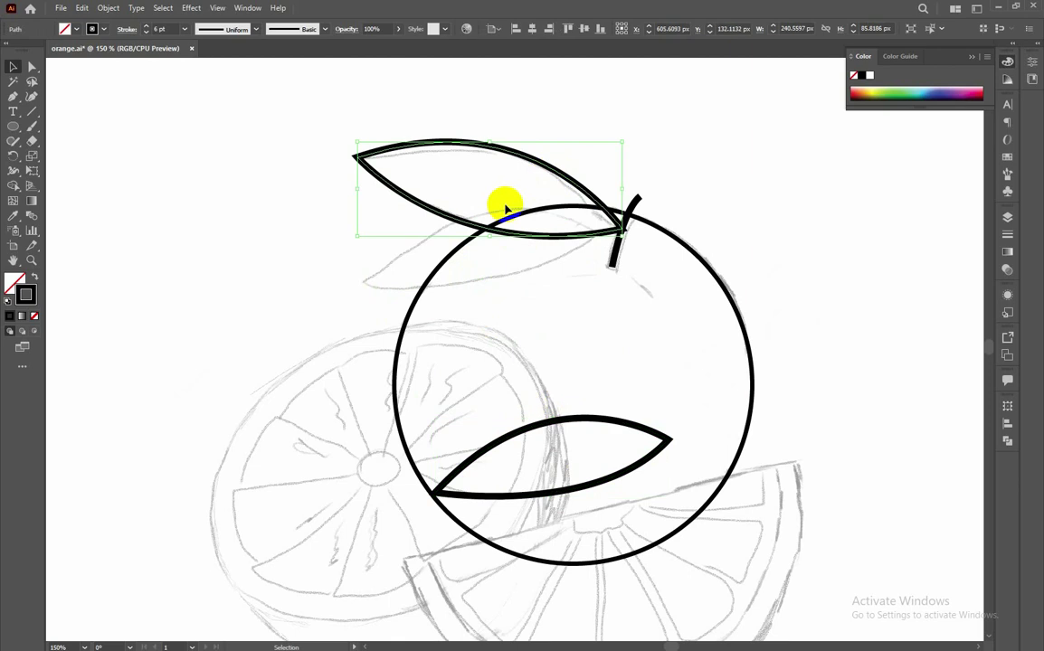
key("ctrl+minus")
key("ctrl+minus")
key("i")
left_click(139, 407)
key("ctrl+plus")
key("ctrl+plus")
key("ctrl+plus")
Step: Give the green leaf a black 4 pt outline
key("ctrl+minus")
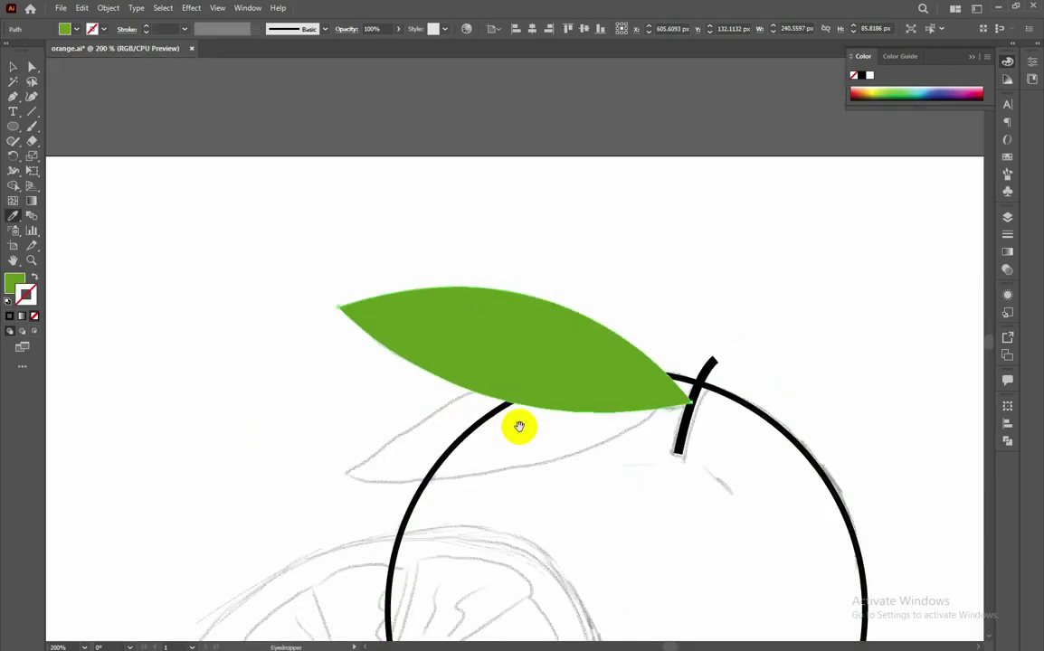
scroll(520, 426, "down", 2)
left_click(29, 294)
double_click(32, 294)
left_click(825, 463)
key("v")
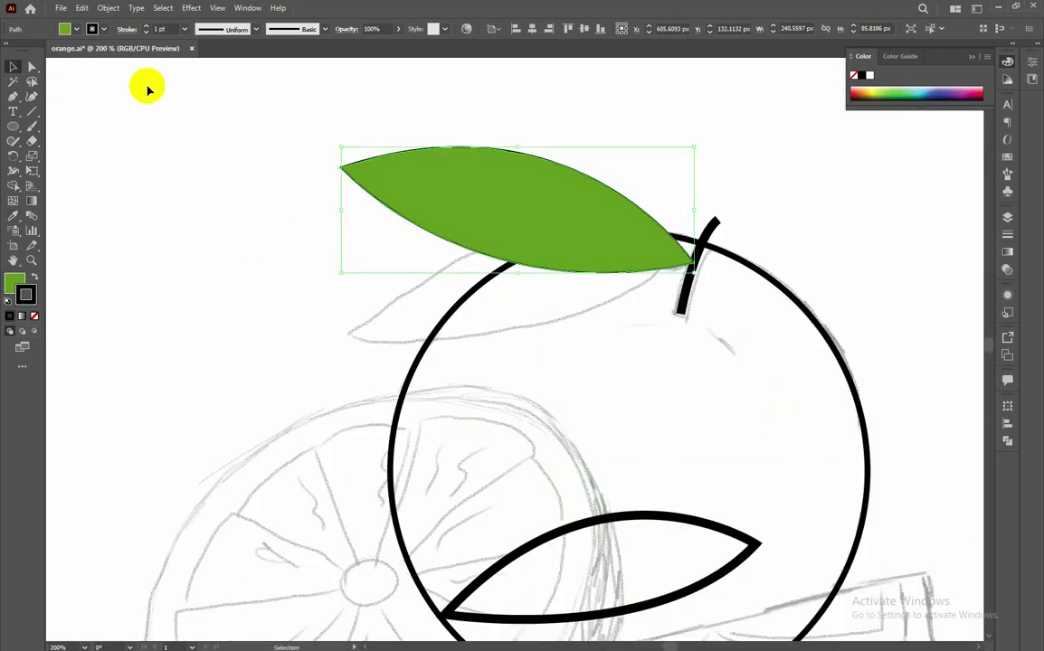
left_click(185, 29)
left_click(193, 136)
left_click(530, 288)
Step: Draw the leaf's central vein from the stem end toward the tip
key("p")
left_click(689, 261)
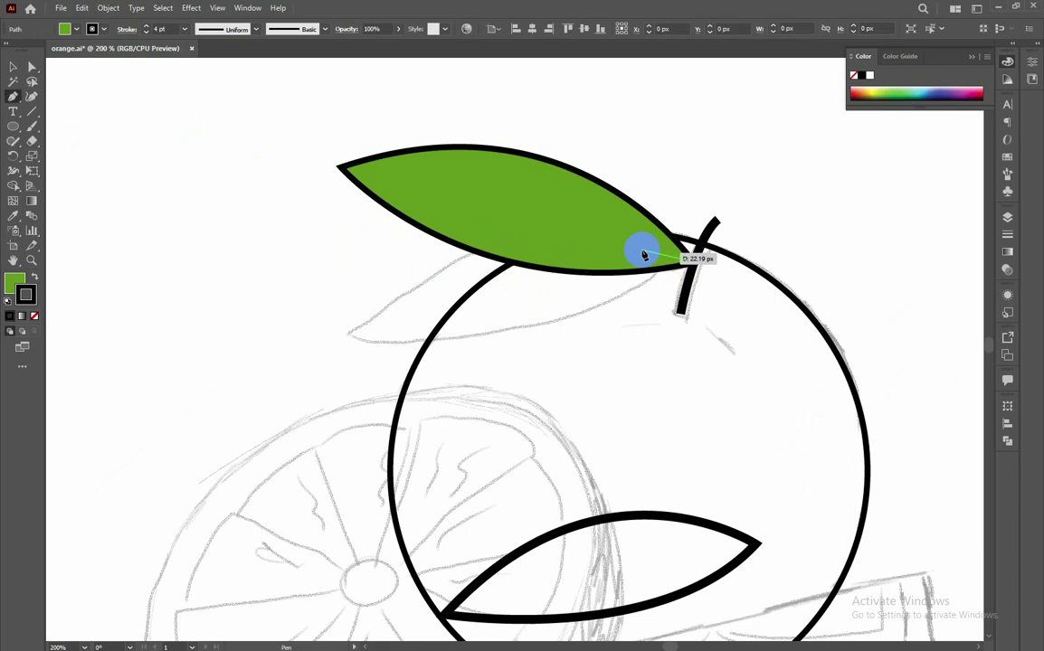
left_click_drag(353, 187, 351, 186)
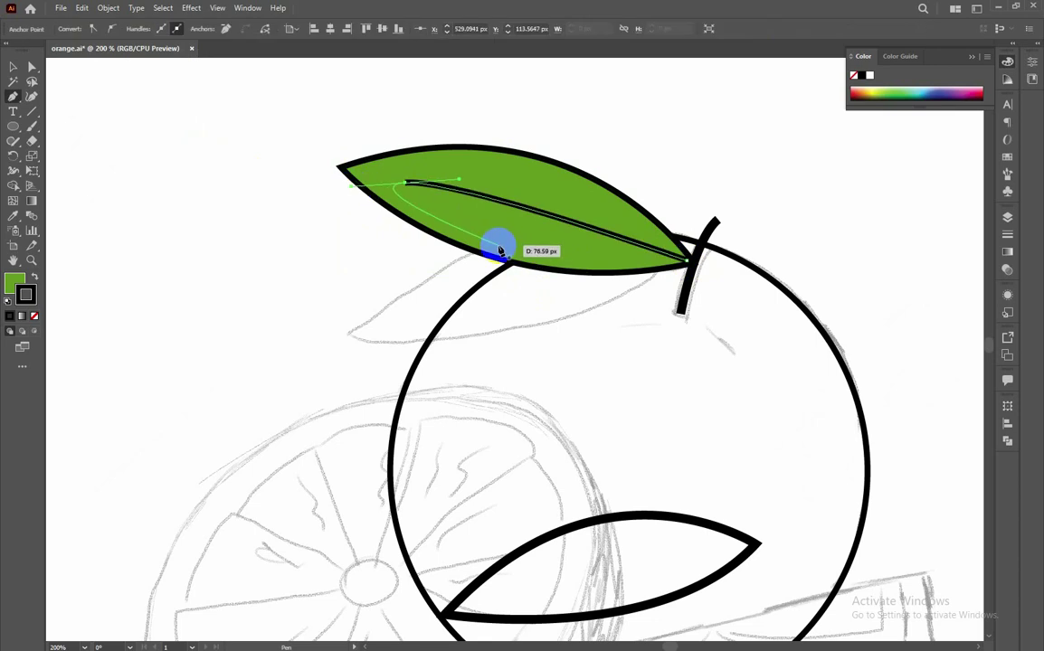
left_click(617, 218, "ctrl")
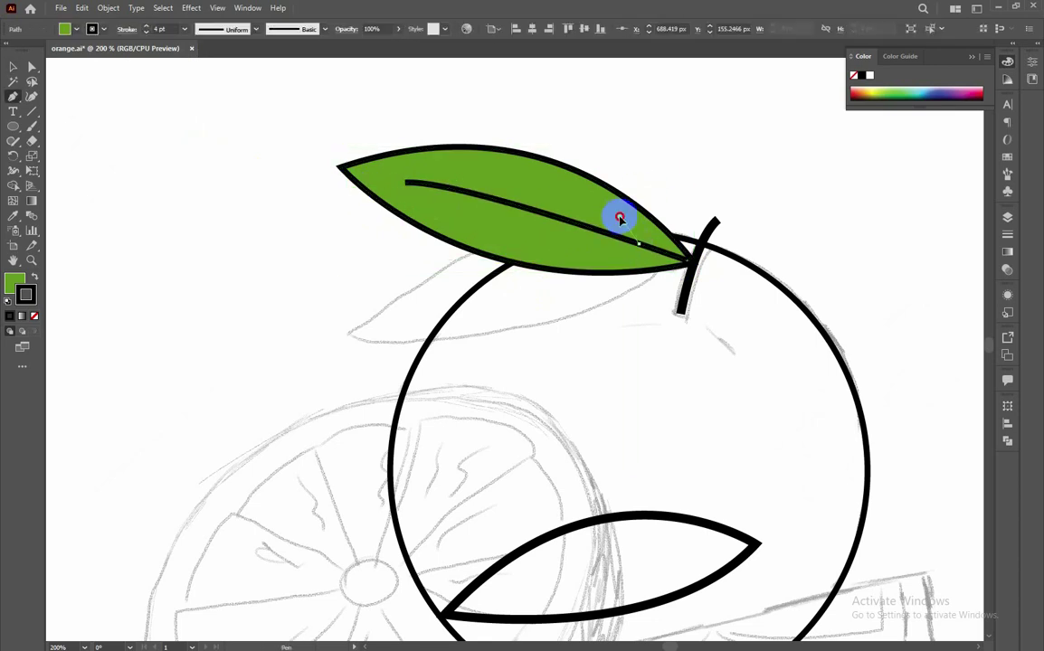
Step: Draw several short curved side veins branching off the main vein
left_click_drag(622, 219, 611, 249)
left_click(572, 243)
left_click(560, 217, "ctrl")
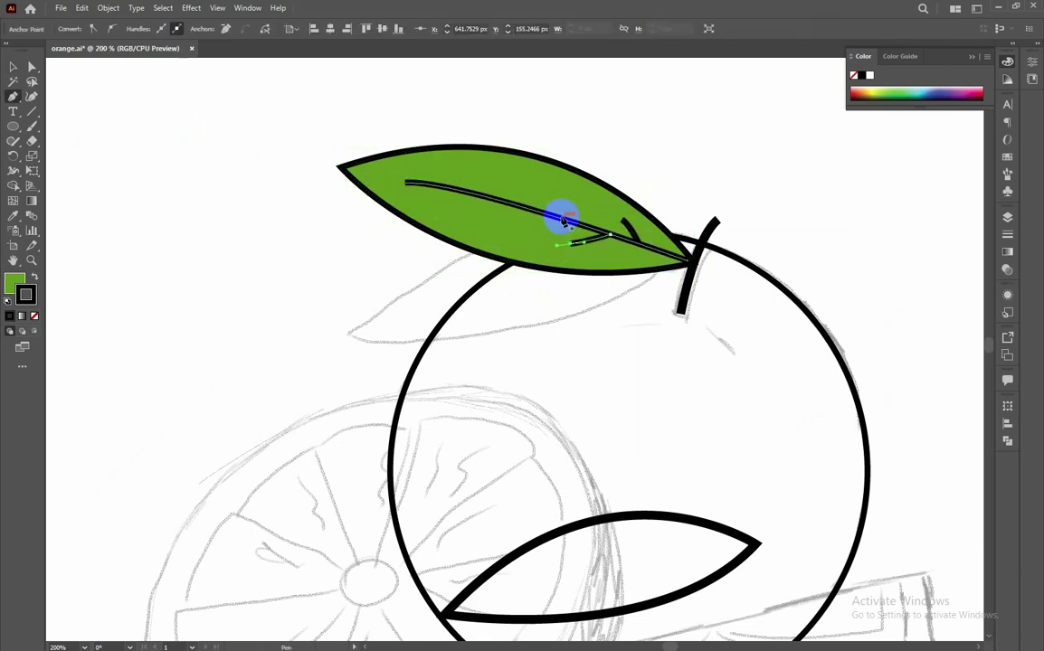
mouse_move(561, 215)
left_mouse_down()
mouse_move(550, 193)
mouse_move(487, 216)
left_mouse_up()
left_click(529, 199, "ctrl")
left_click(493, 212)
left_click(480, 199, "ctrl")
left_click(452, 185, "ctrl")
mouse_move(463, 174)
left_mouse_down()
mouse_move(470, 190)
mouse_move(409, 220)
left_mouse_up()
left_click(505, 204, "ctrl")
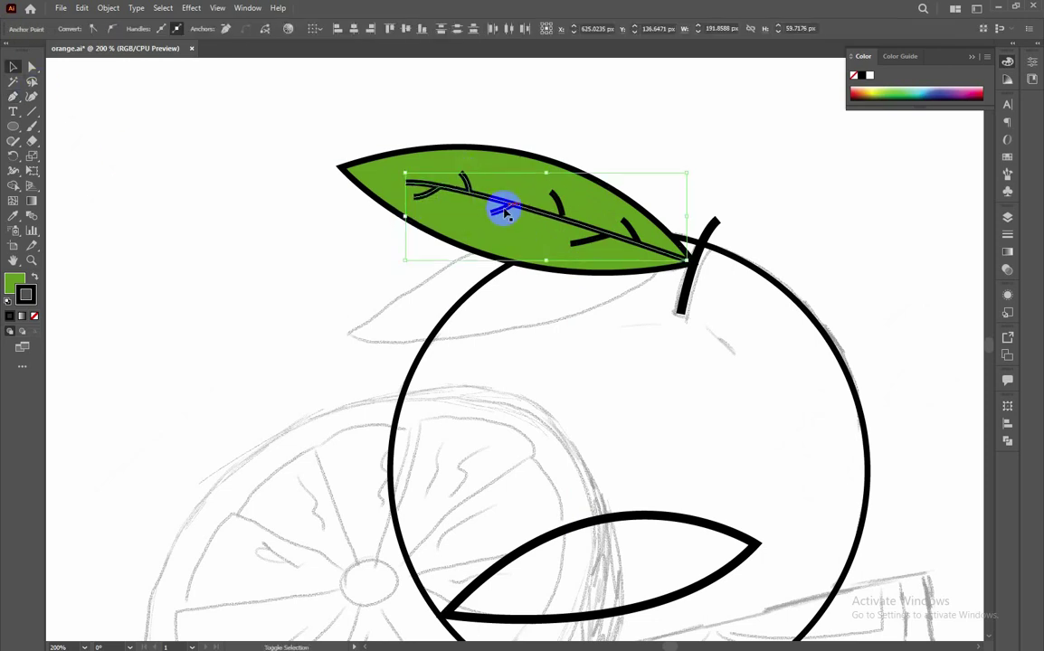
key("ctrl+1")
Step: Give the leaf veins a 4 pt stroke with a tapered width profile
key("o")
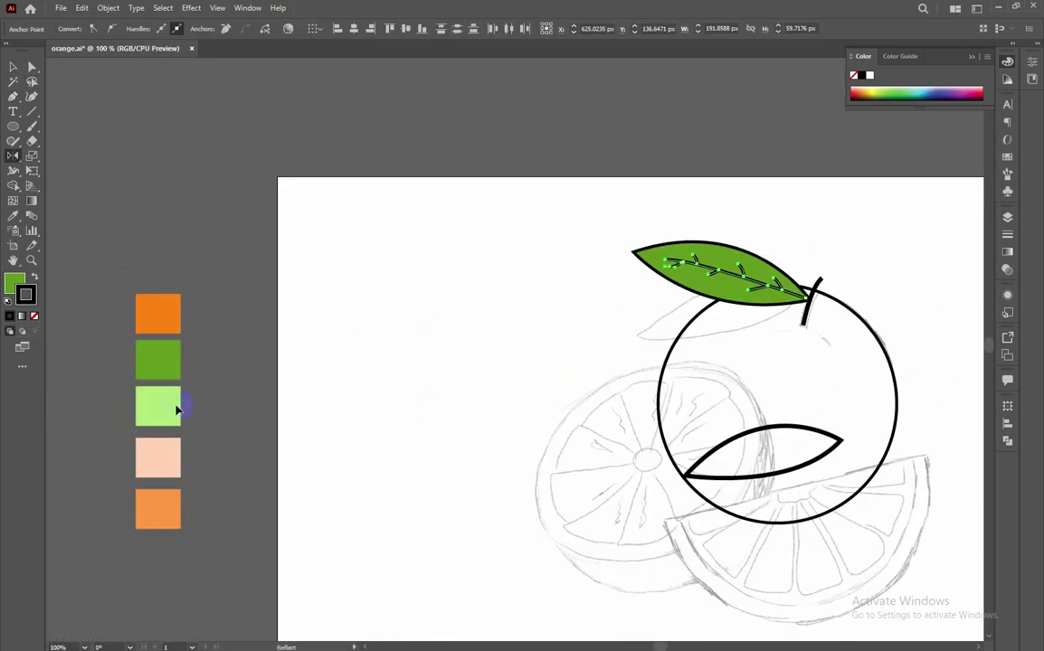
key("ctrl+equal")
key("ctrl+equal")
key("ctrl+equal")
left_click(531, 331)
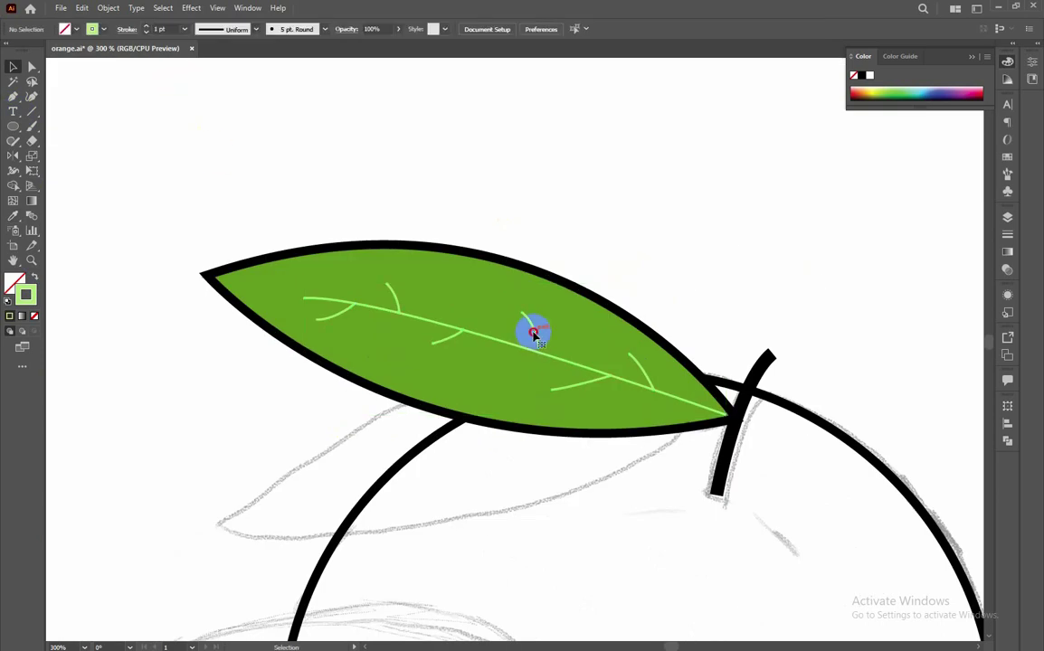
left_click(185, 29)
left_click(199, 123)
left_click(256, 29)
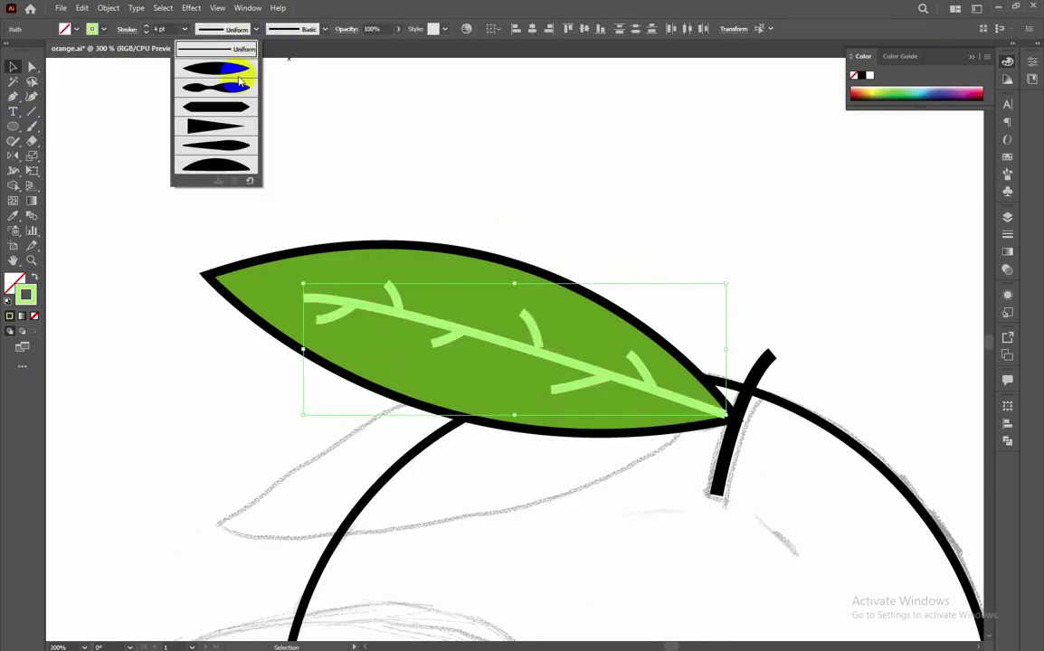
left_click(204, 112)
left_click(570, 212)
left_click(704, 410)
key("ctrl+equal")
left_click(814, 326)
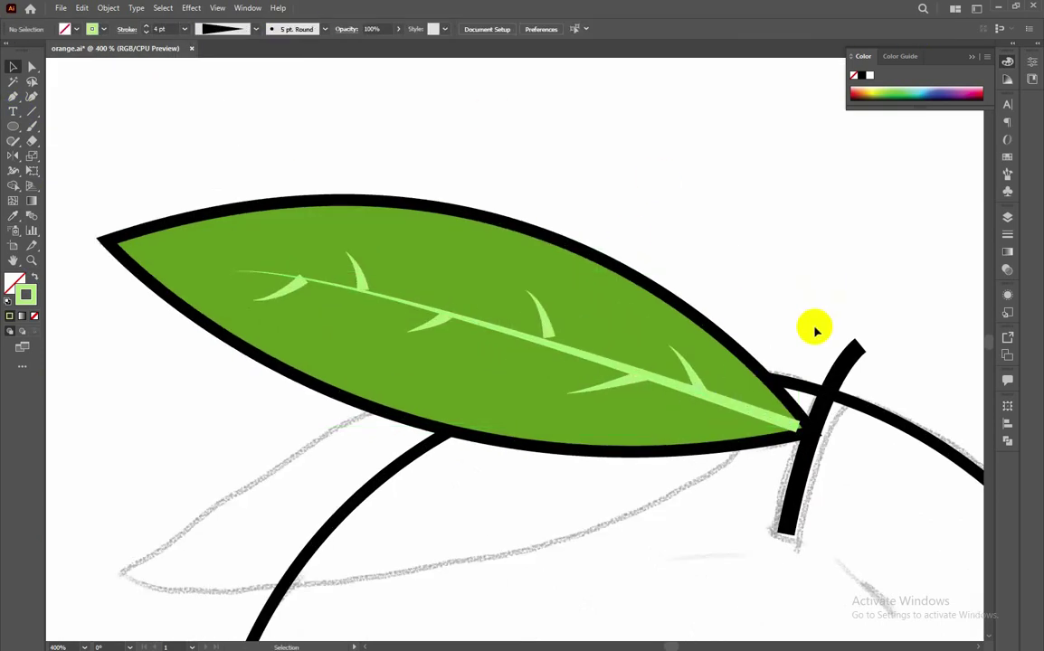
left_click(788, 425)
Step: Remove the leaf's green fill and show the Layers panel
left_click(734, 373)
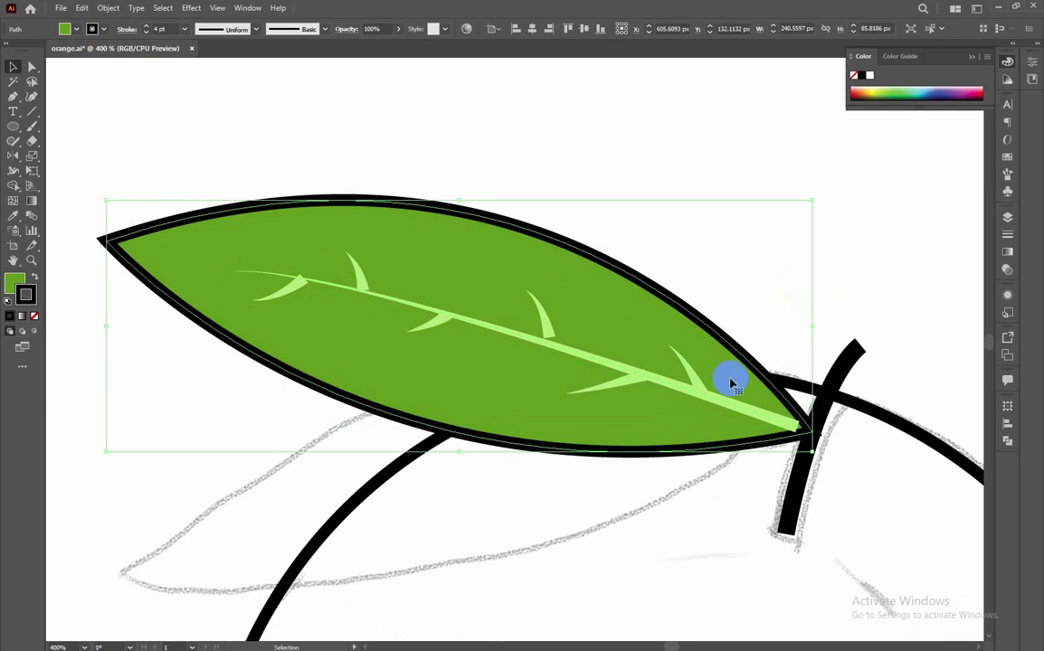
key("a")
key("v")
key("slash")
left_click(515, 154)
left_click(1008, 217)
Step: Rename the new layer 'color', place it below 'outline', and nudge a small vein
left_click(904, 233)
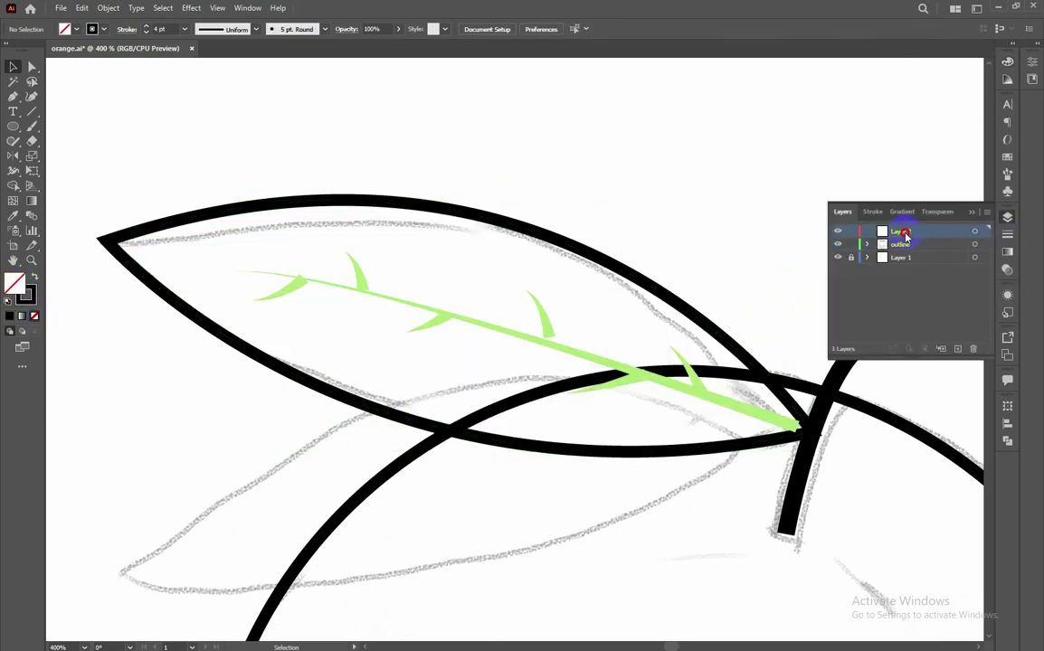
left_click_drag(898, 232, 895, 250)
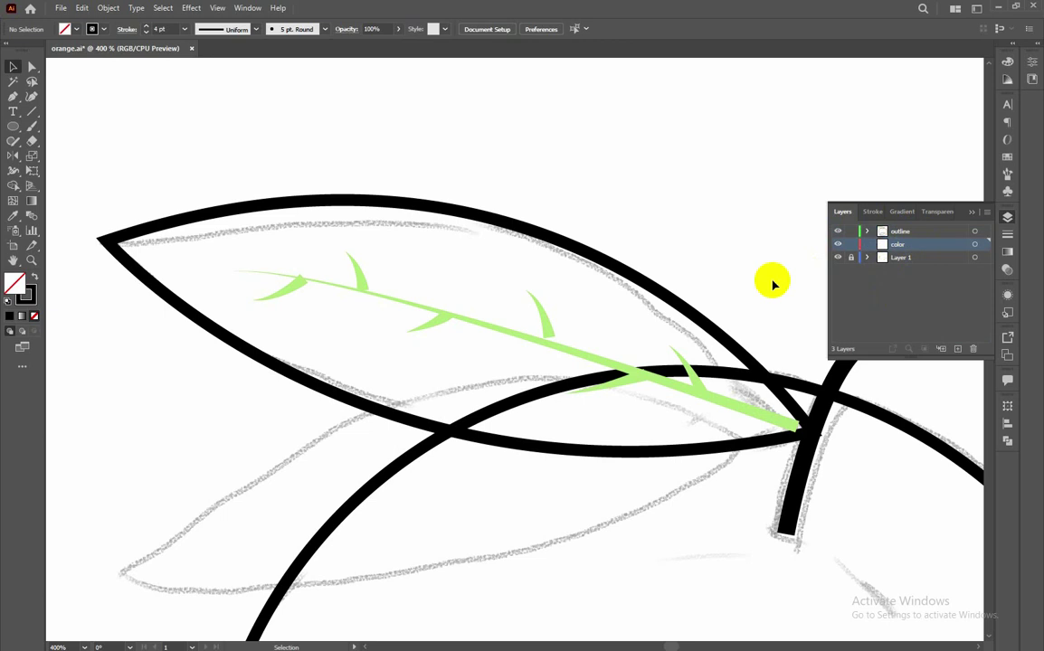
left_click(546, 327)
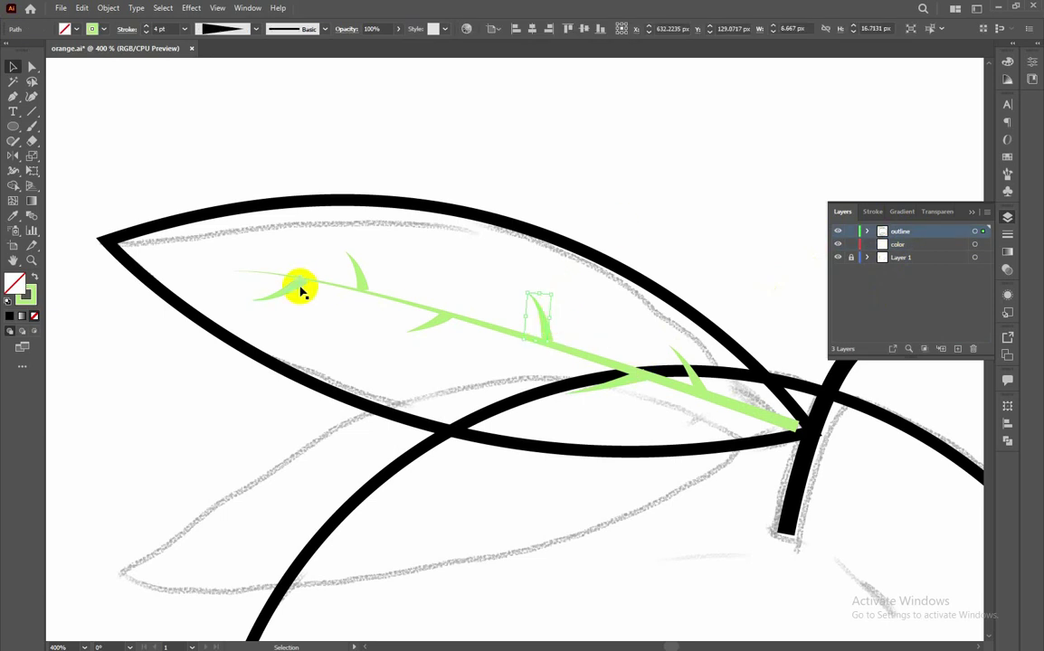
left_click_drag(302, 292, 312, 292)
scroll(652, 325, "down", 2)
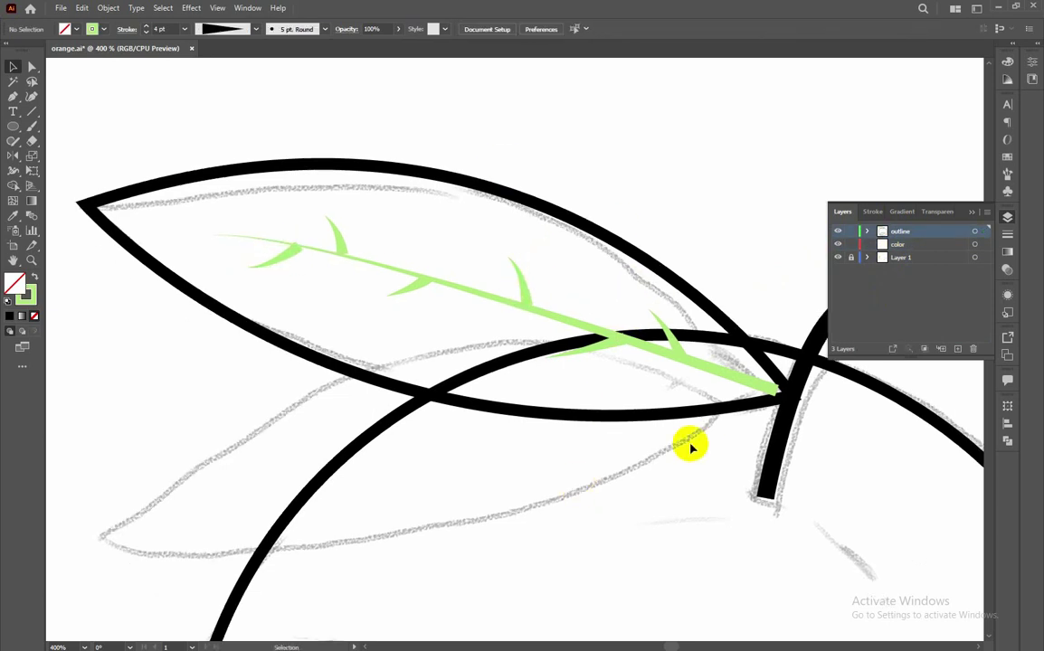
scroll(692, 442, "down", 3)
Step: Reposition the lower leaf beside the stem, then delete it
left_click(580, 476)
mouse_move(581, 467)
left_mouse_down()
mouse_move(450, 305)
mouse_move(514, 327)
left_mouse_up()
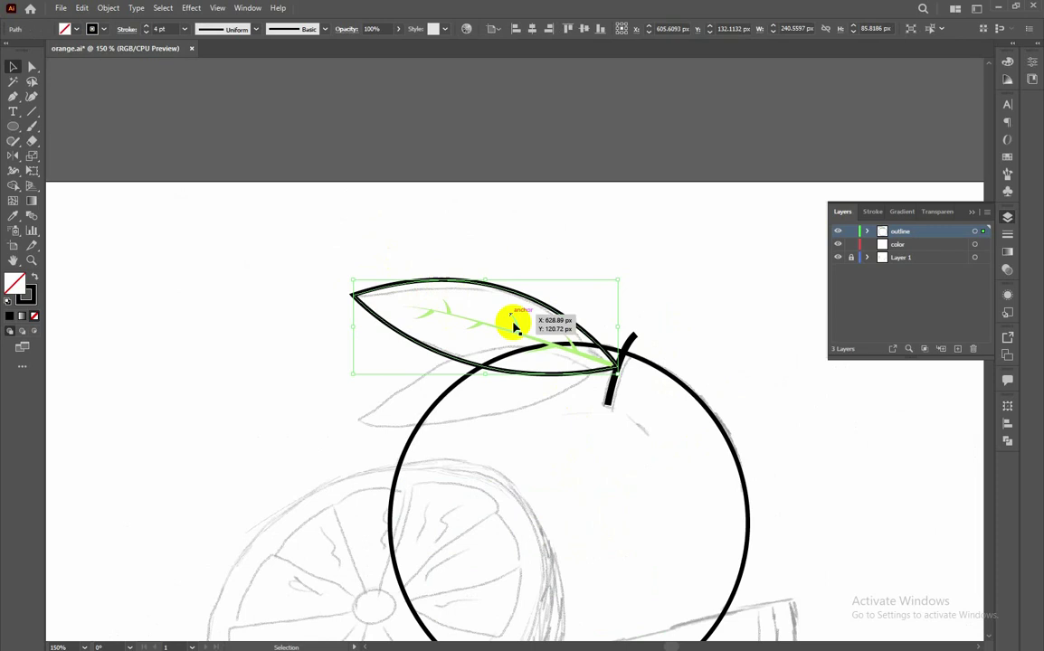
mouse_move(517, 378)
left_mouse_down()
mouse_move(623, 465)
mouse_move(601, 401)
mouse_move(582, 431)
mouse_move(382, 498)
mouse_move(554, 401)
mouse_move(396, 473)
left_mouse_up()
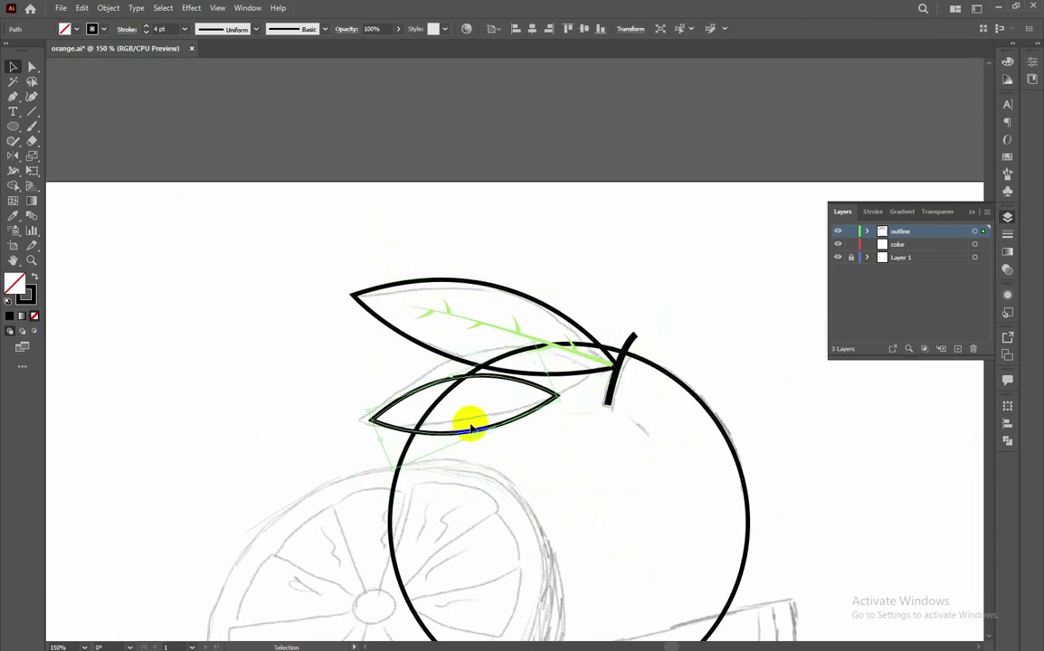
left_click_drag(473, 422, 603, 378)
key("Delete")
Step: Redraw the second leaf outline extending left from the stem
key("p")
left_click(474, 311)
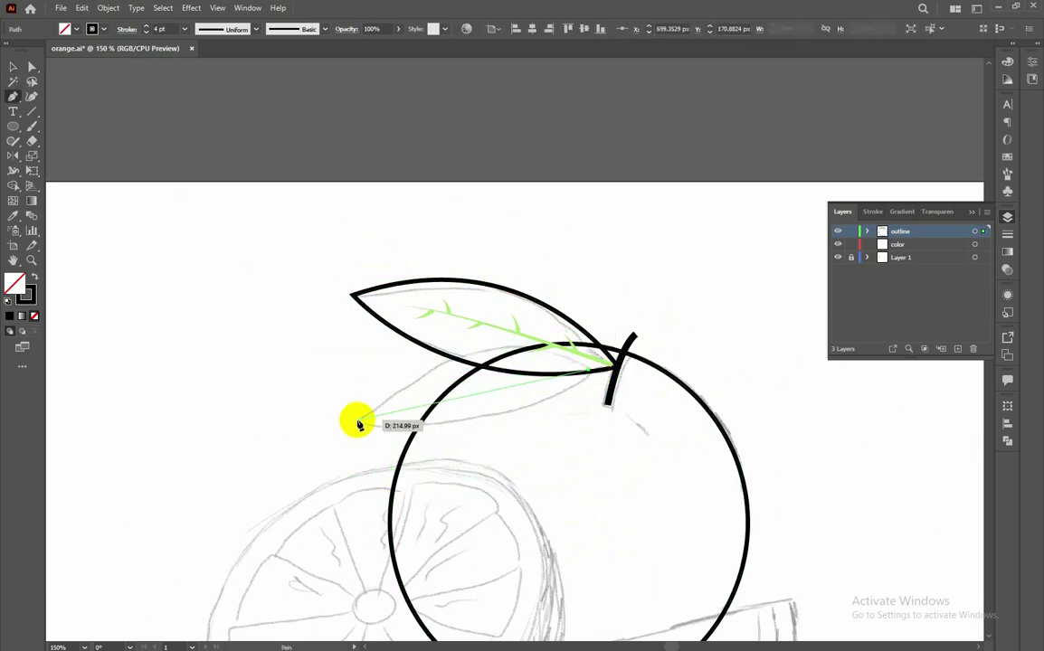
left_click(357, 419)
left_click_drag(593, 371, 629, 305)
key("v")
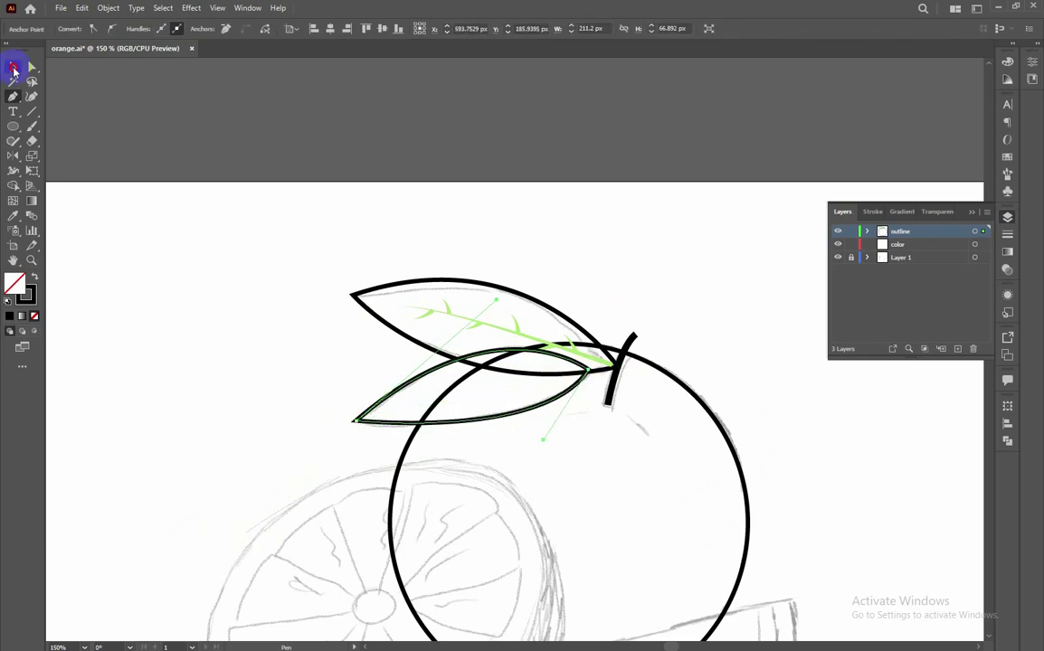
left_click(686, 459)
scroll(687, 459, "down", 5)
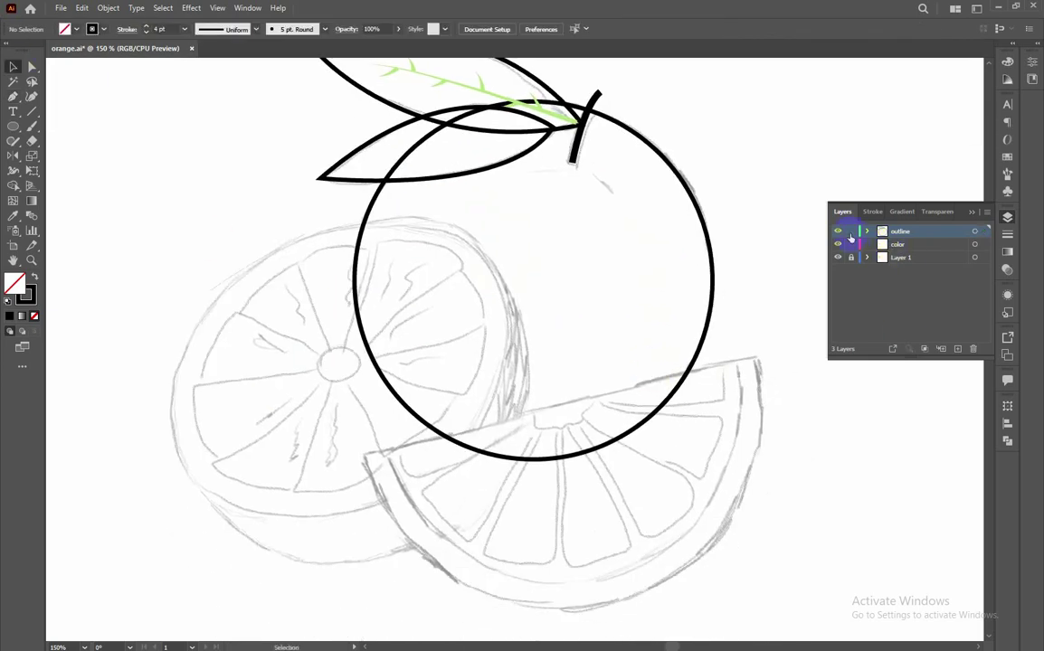
Step: Zoom out and draw a circle to the right of the orange
left_click_drag(686, 448, 685, 428)
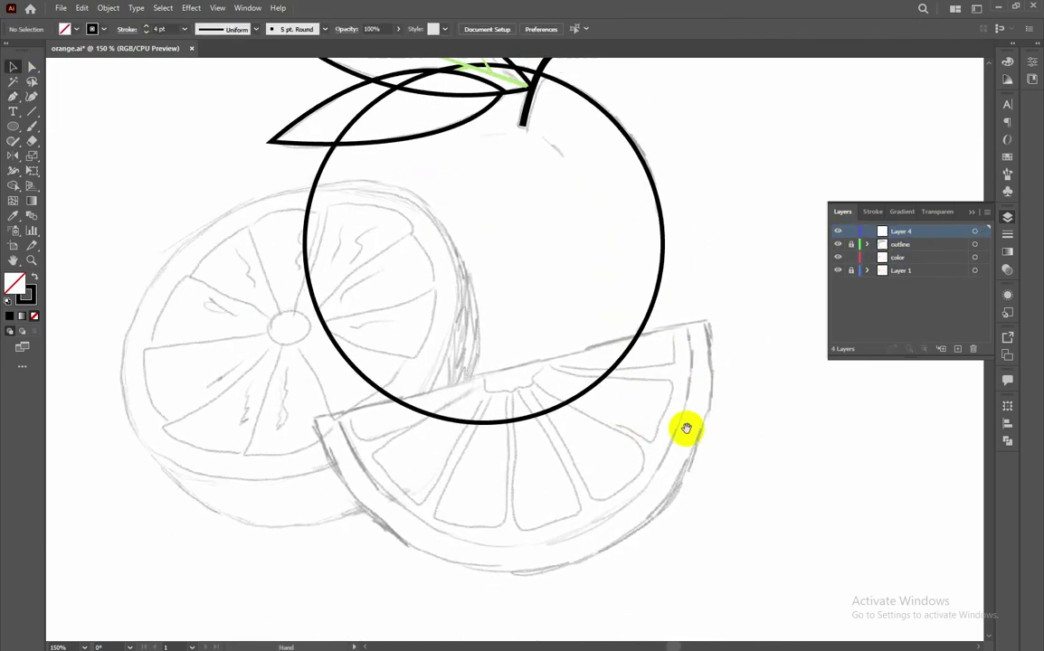
key("ctrl+minus")
mouse_move(679, 366)
left_mouse_down()
mouse_move(805, 490)
mouse_move(792, 476)
left_mouse_up()
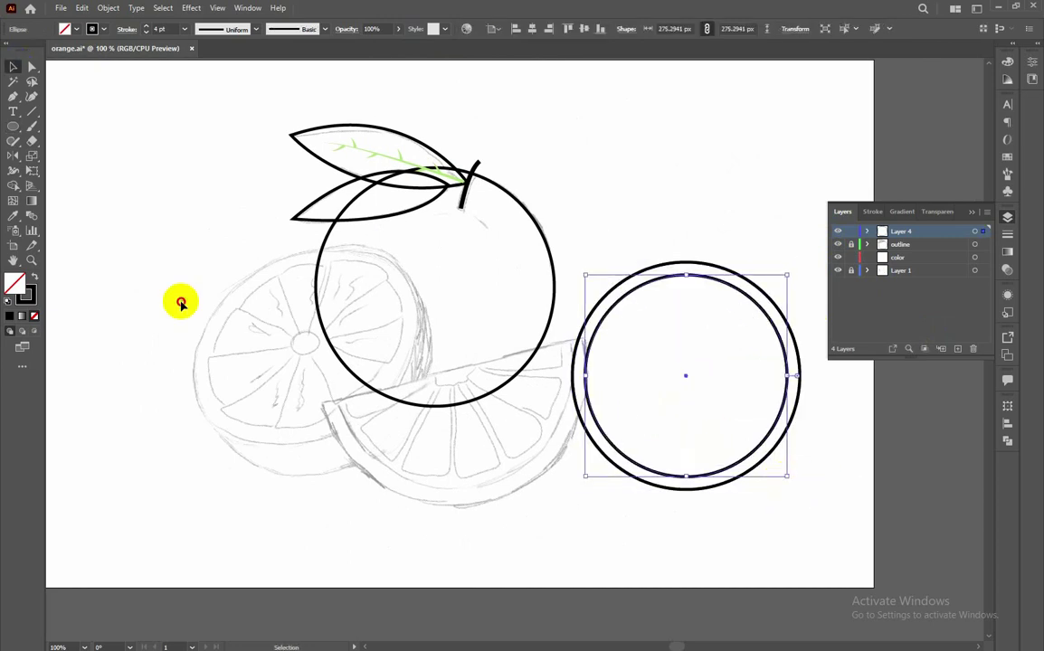
Step: Turn a 3-point star into a tall, narrow, rounded teardrop pointing downward
key("ctrl+shift+a")
left_click_drag(13, 126, 77, 170)
left_click_drag(529, 442, 530, 474)
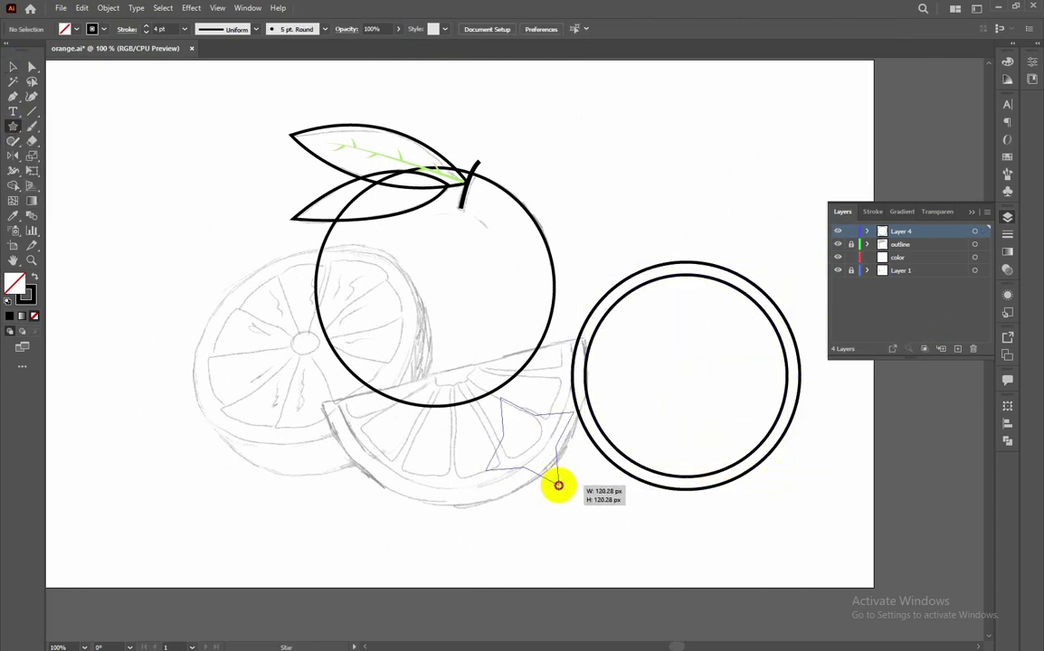
left_click(31, 66)
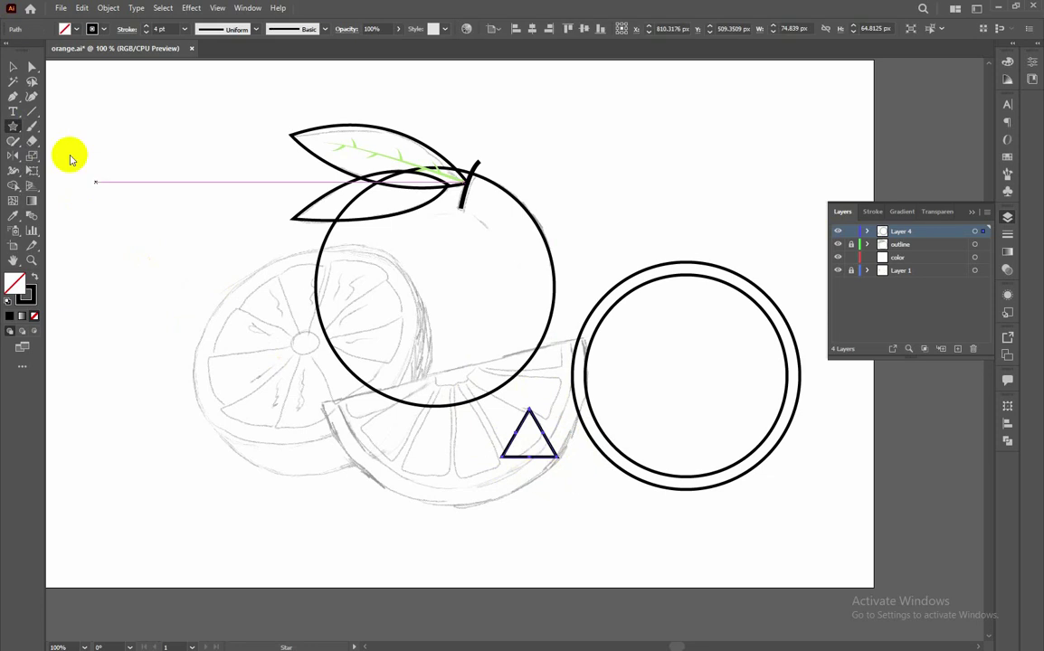
left_click_drag(528, 455, 559, 466)
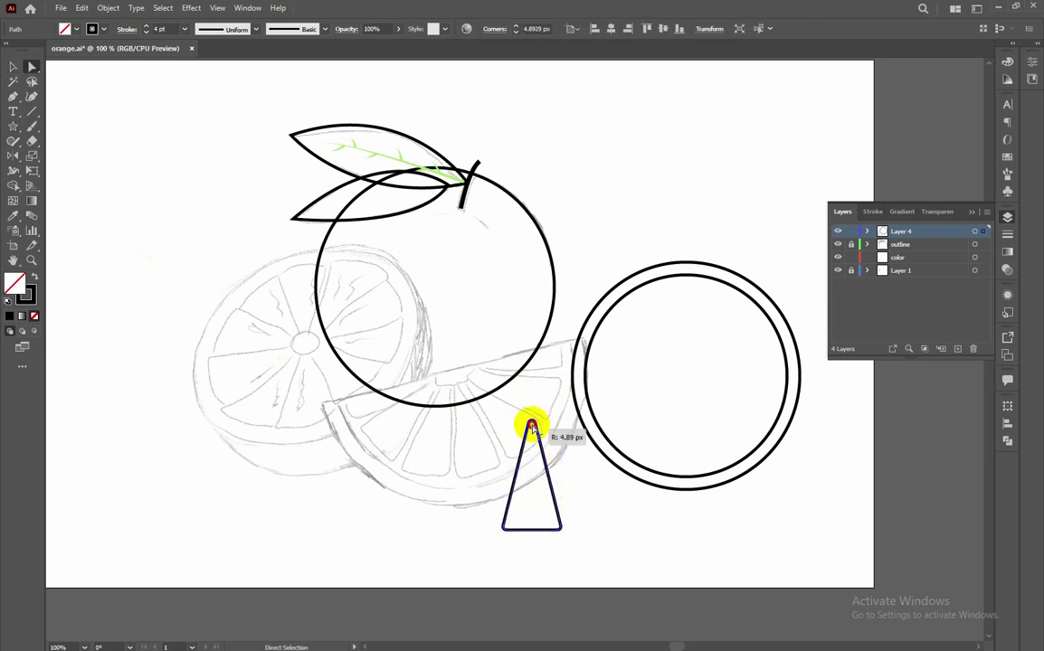
left_click(560, 532)
key("v")
left_click_drag(563, 536, 500, 412)
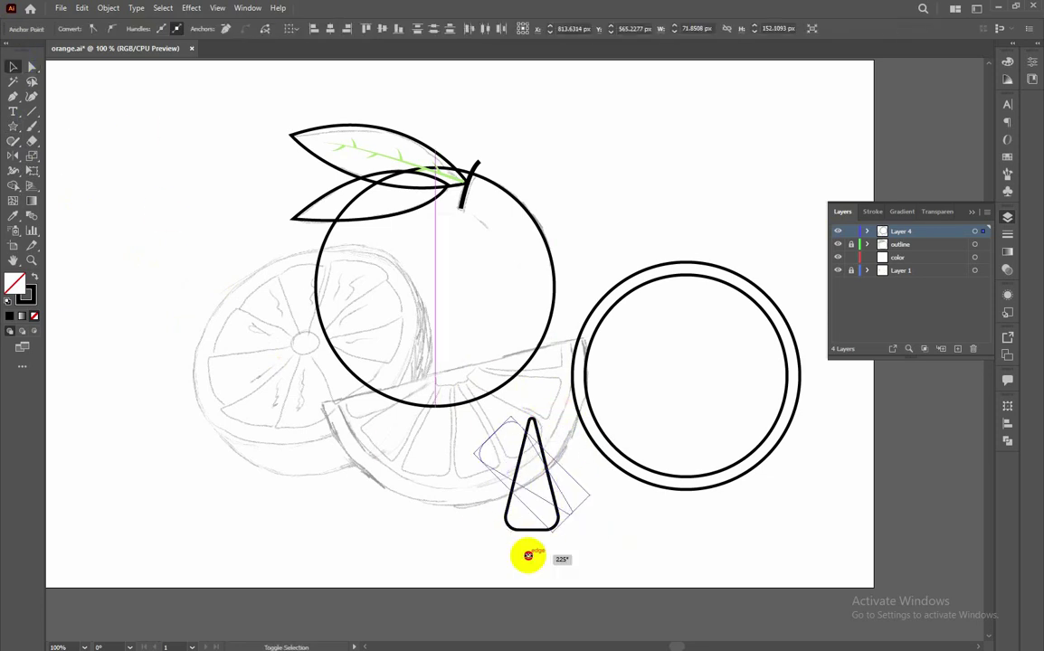
left_click(108, 8)
Step: Expand the teardrop, then move and scale it inside the right circle
left_click(128, 156)
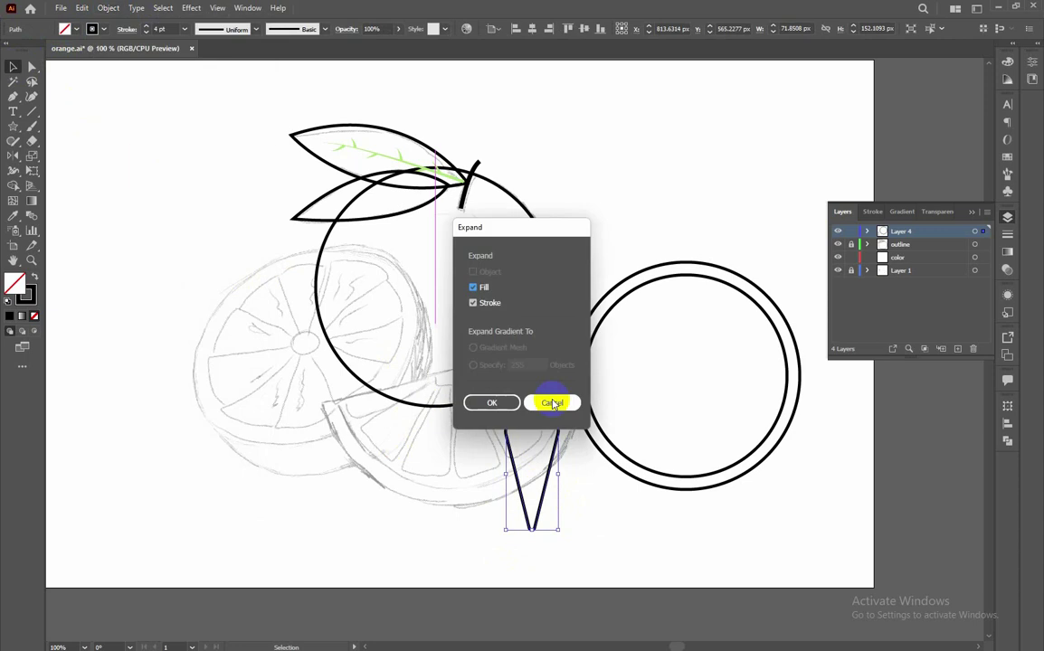
left_click(553, 401)
left_click_drag(549, 461, 712, 347)
left_click_drag(723, 417, 699, 353)
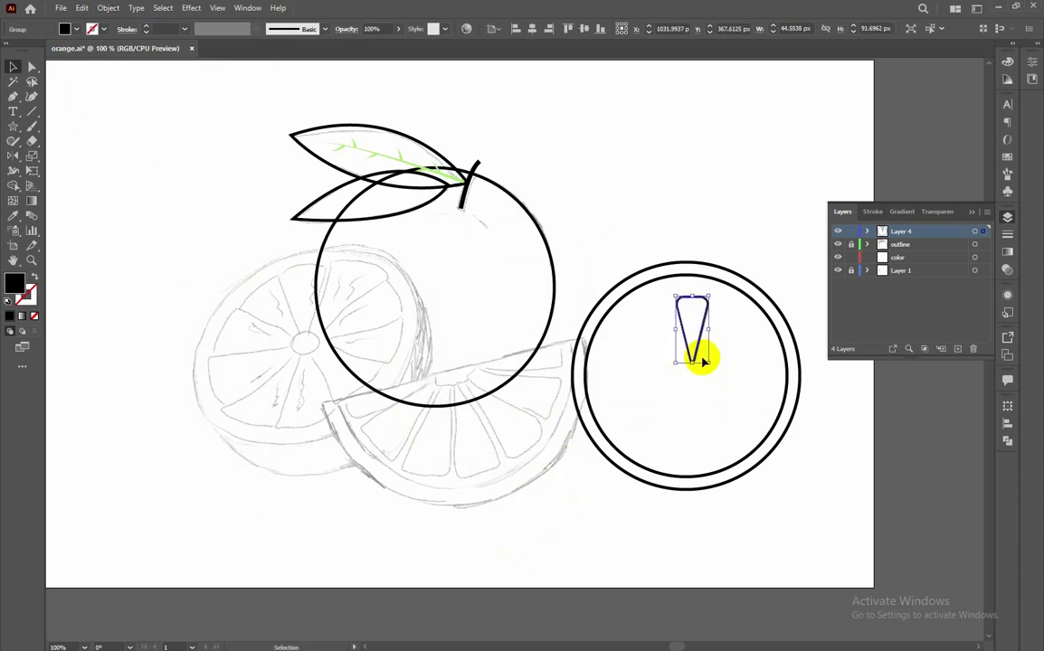
left_click(697, 355)
left_click_drag(685, 294, 687, 287)
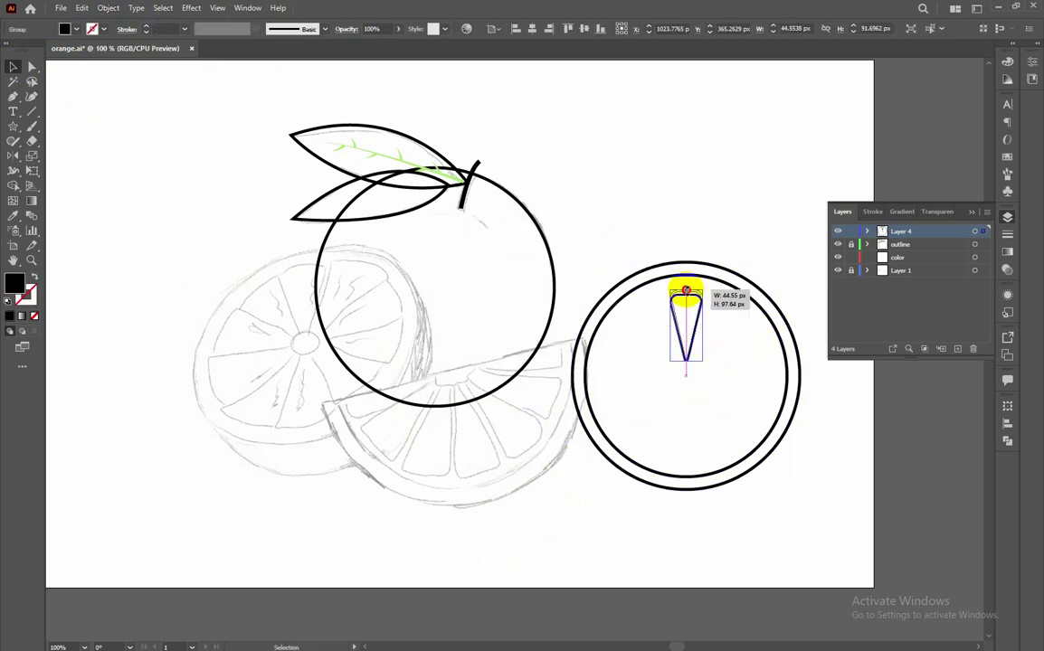
left_click(687, 349)
left_click_drag(687, 358, 687, 368)
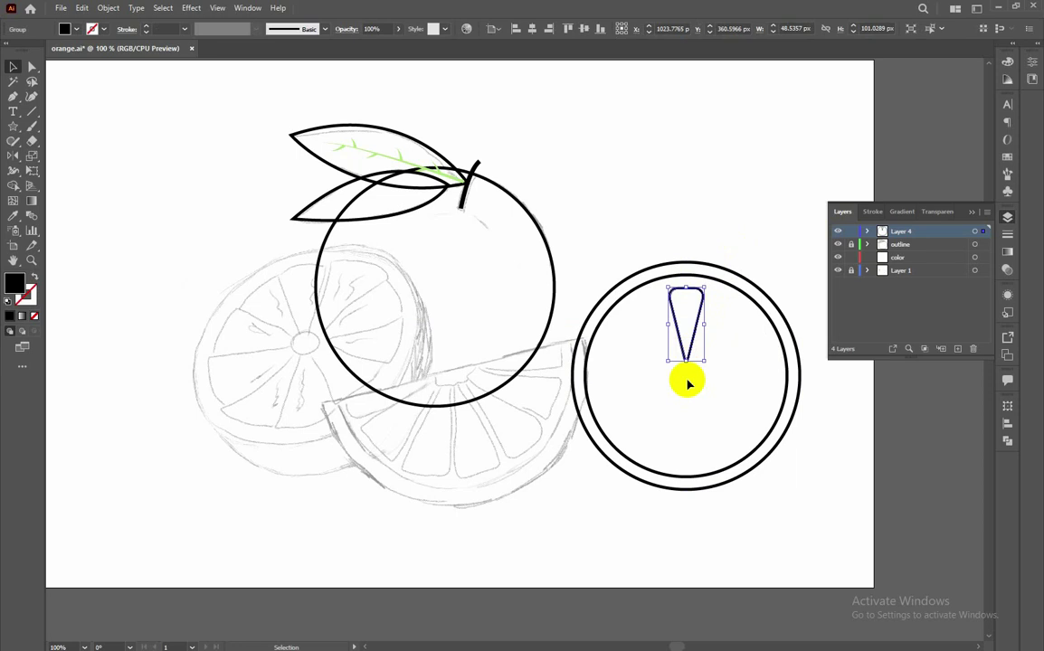
left_click(684, 362)
left_click(700, 299)
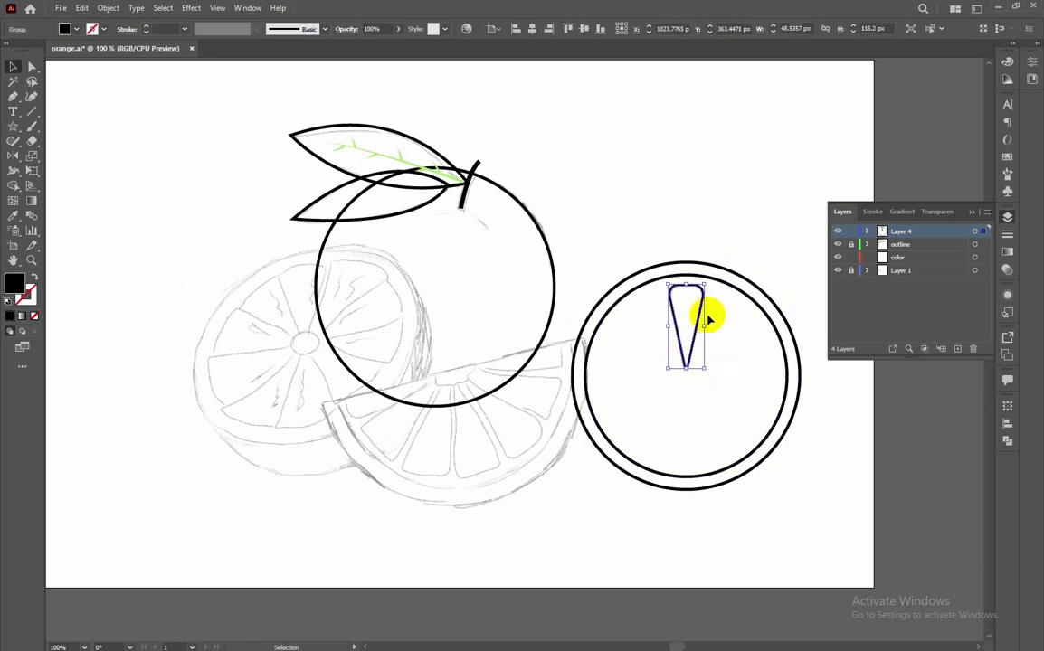
Step: Rotate-copy the teardrop around the circle's centre, repeating to form twelve segments
left_click(689, 373)
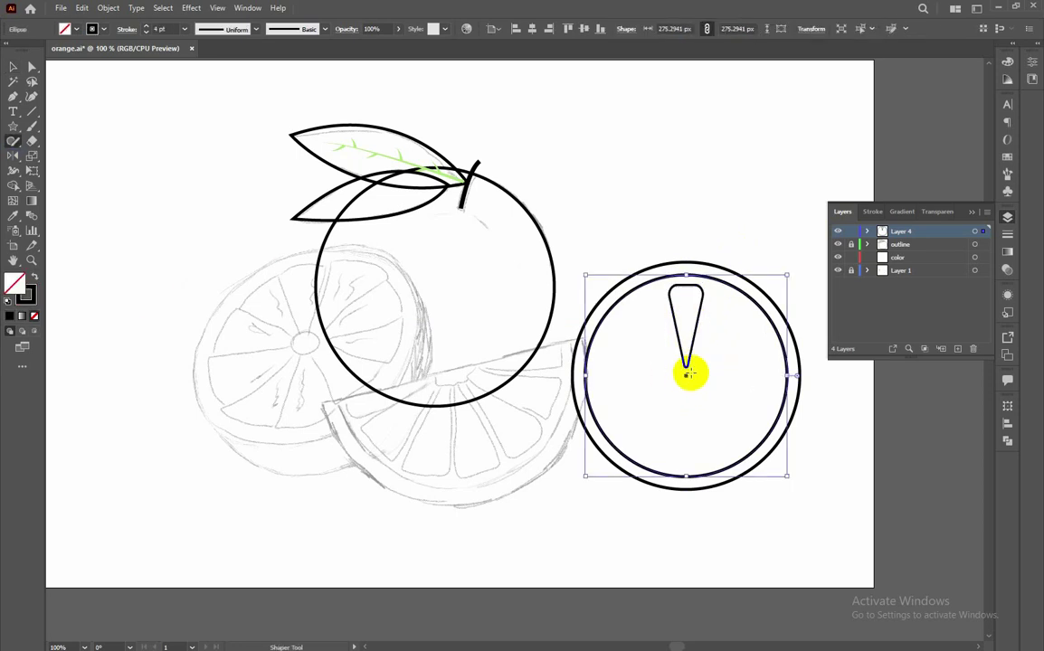
left_click(669, 408)
left_click(13, 140)
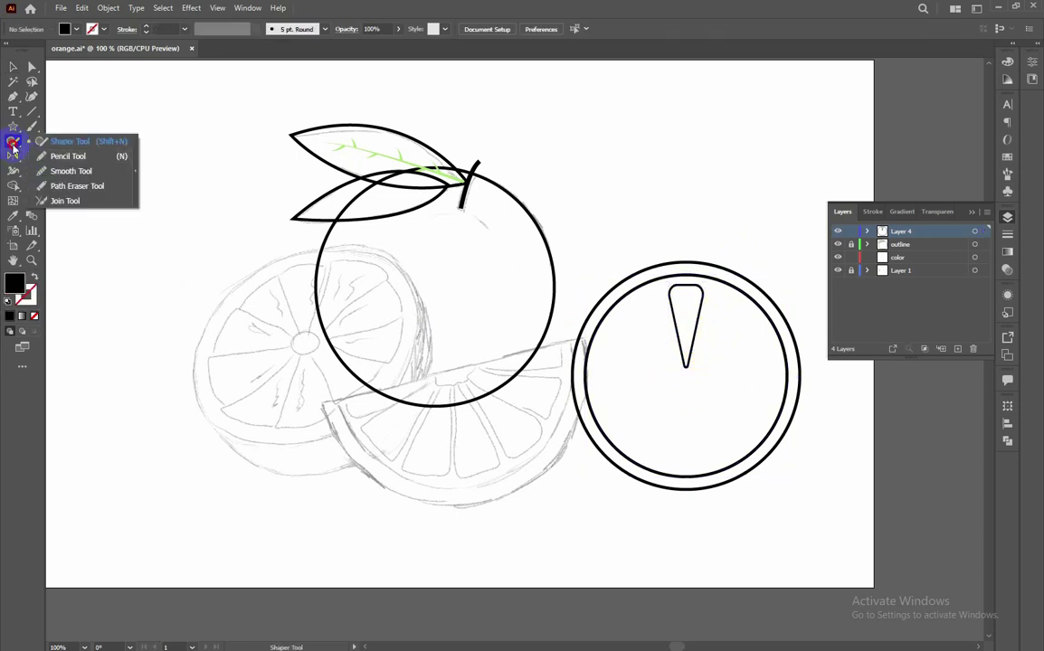
left_click(21, 160)
left_click(69, 155)
left_click(687, 380)
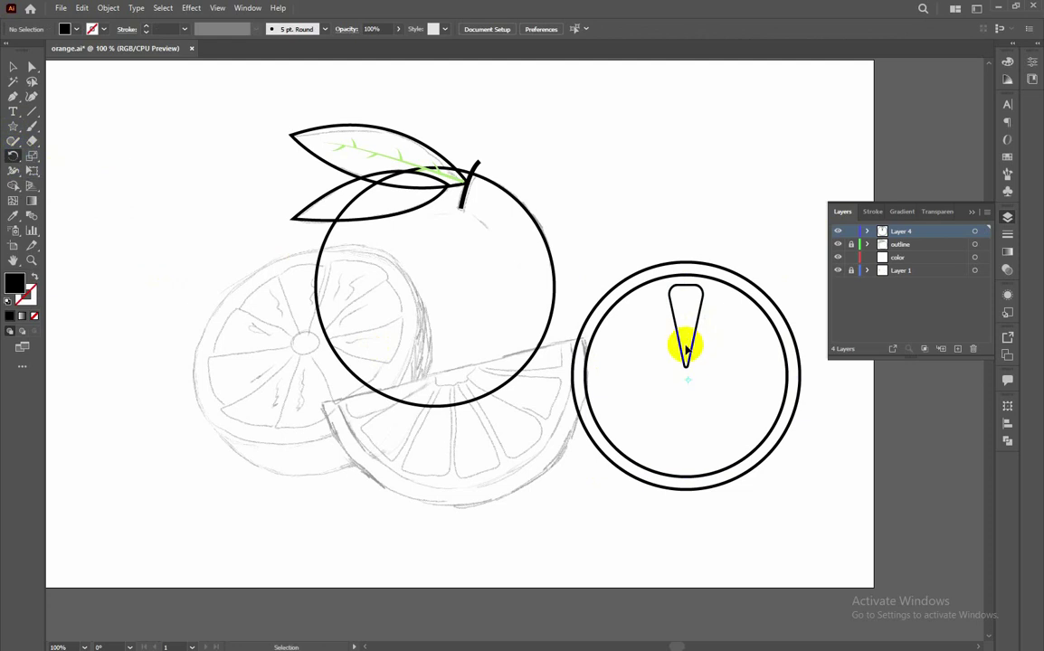
left_click(685, 349, "ctrl")
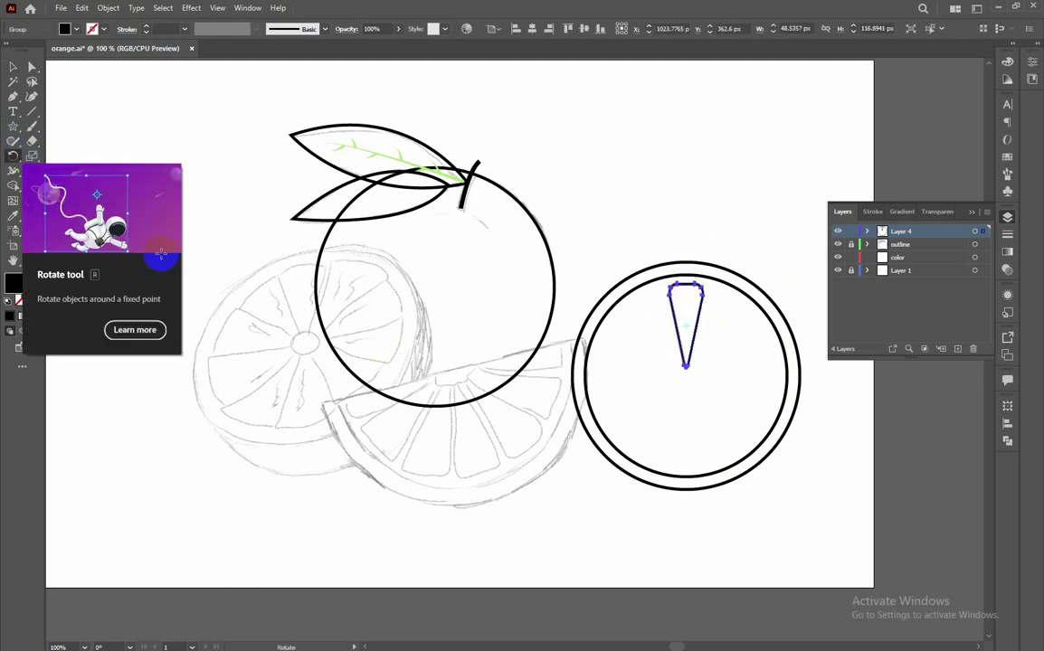
left_click_drag(727, 343, 723, 345)
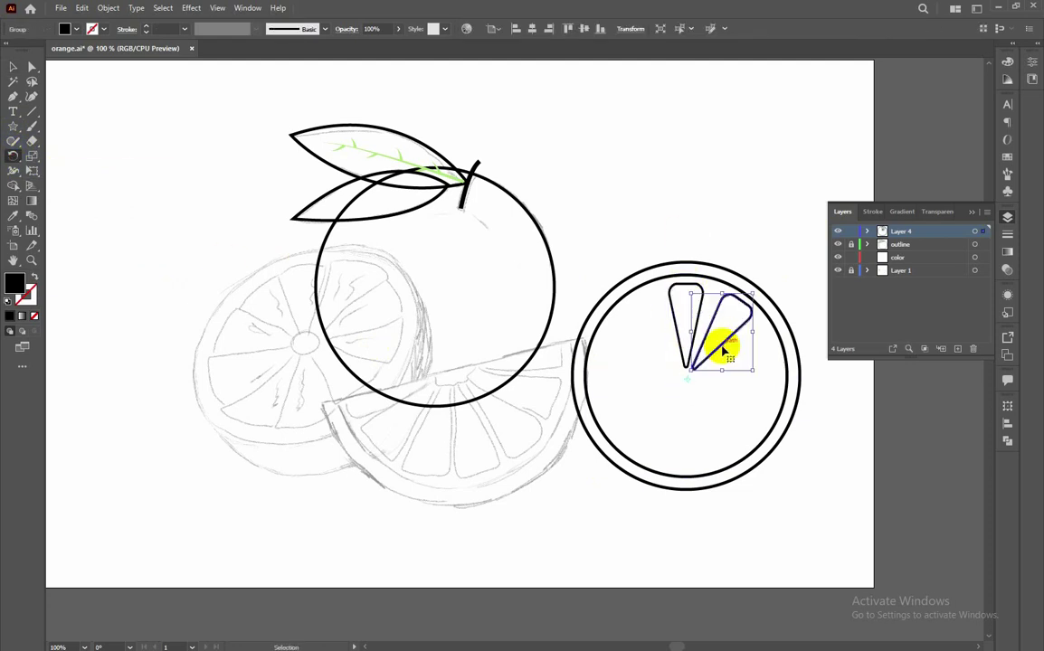
key("ctrl+d")
key("ctrl+d")
key("ctrl+d")
key("ctrl+d")
key("ctrl+d")
key("ctrl+d")
left_click(20, 69)
key("ctrl+a")
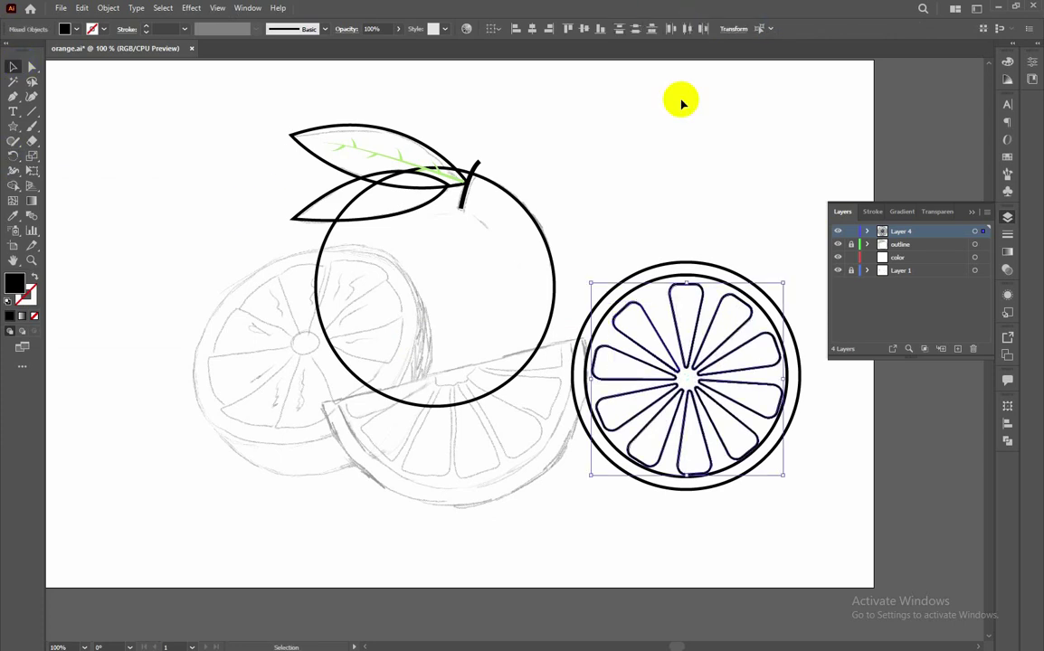
Step: Enlarge the inner circle slightly and draw a horizontal cutting line across the slice
left_click(734, 475)
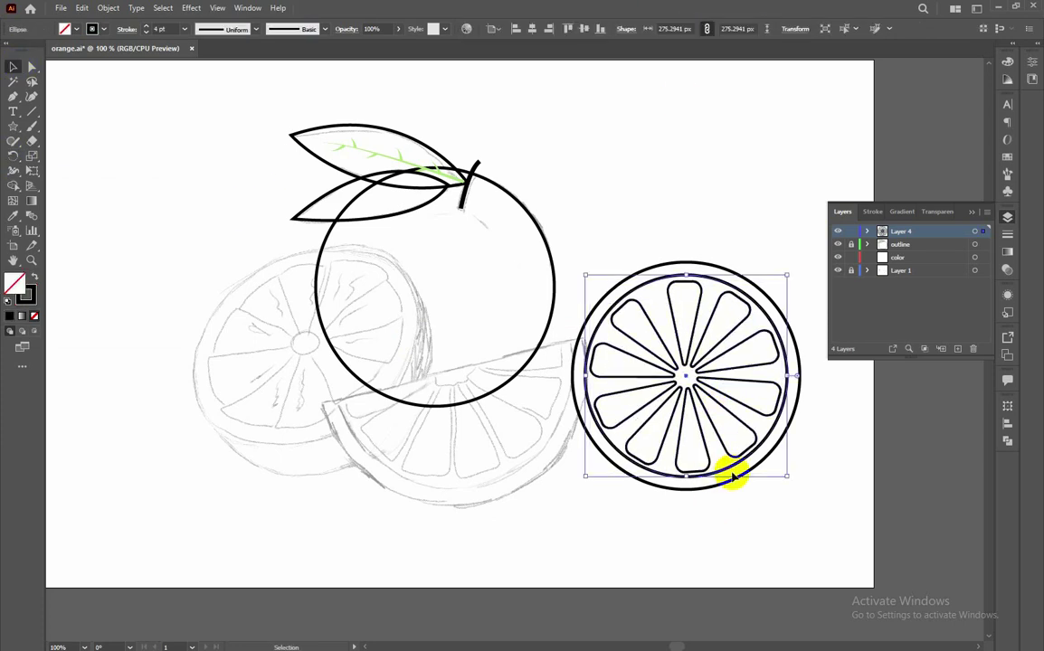
left_click_drag(789, 477, 794, 482)
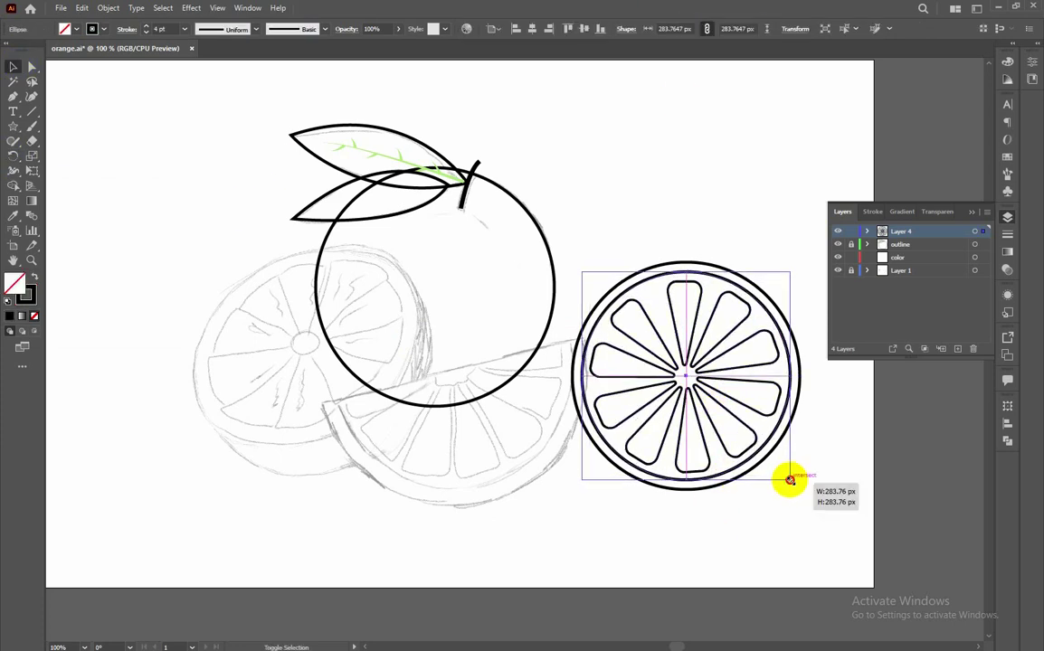
left_click(797, 489)
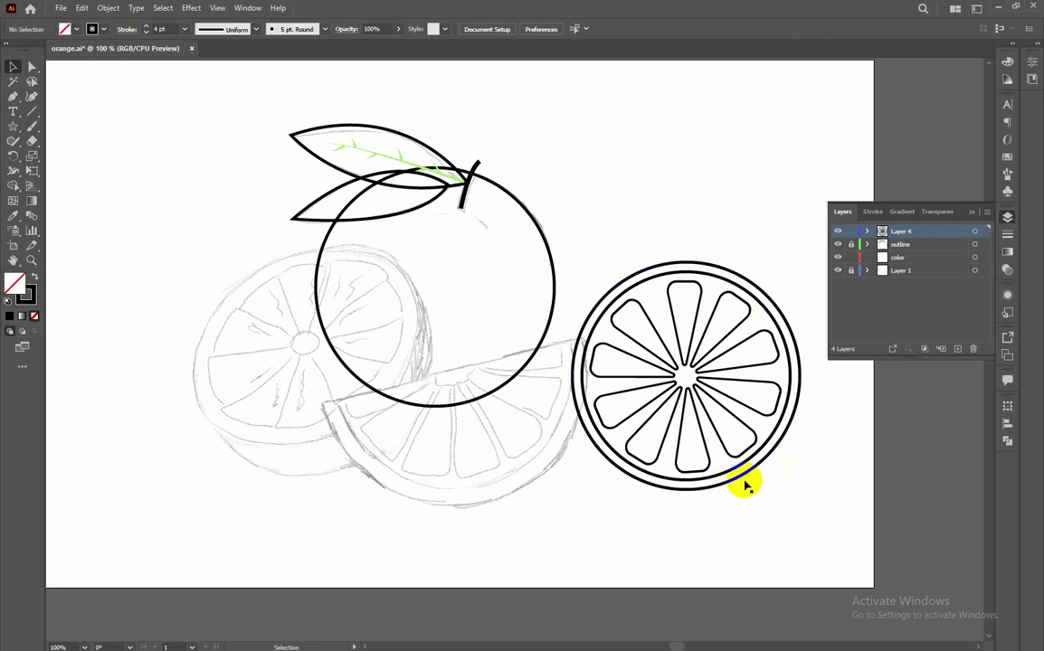
left_click(568, 377)
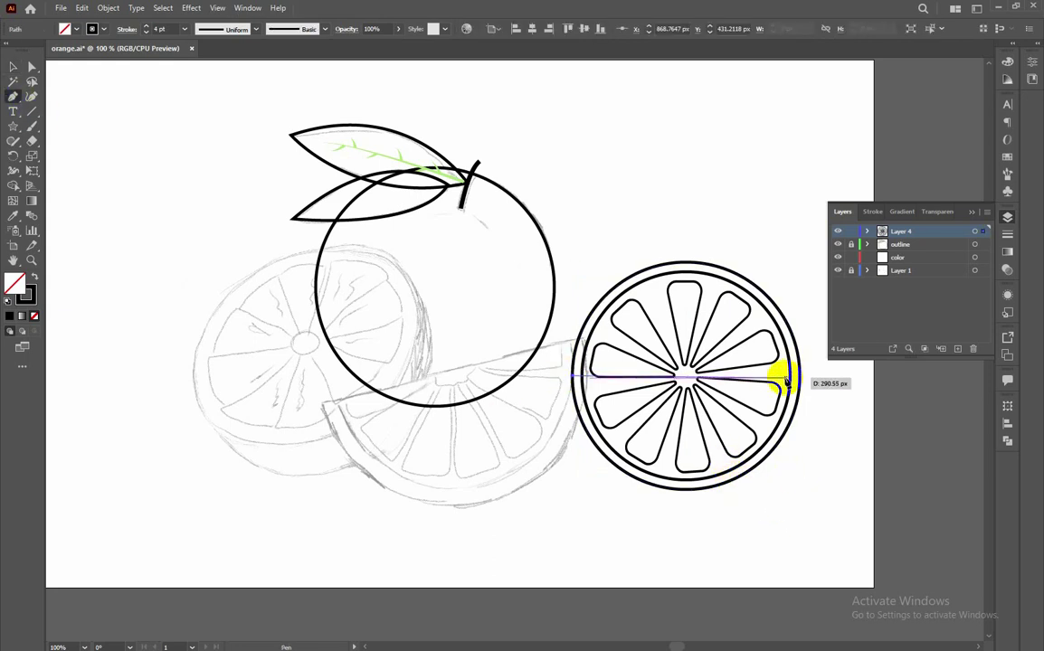
left_click(800, 378)
left_click(12, 67)
Step: Try removing the slice's top half with Shape Builder, then undo it
left_click_drag(560, 261, 800, 510)
left_click(13, 185)
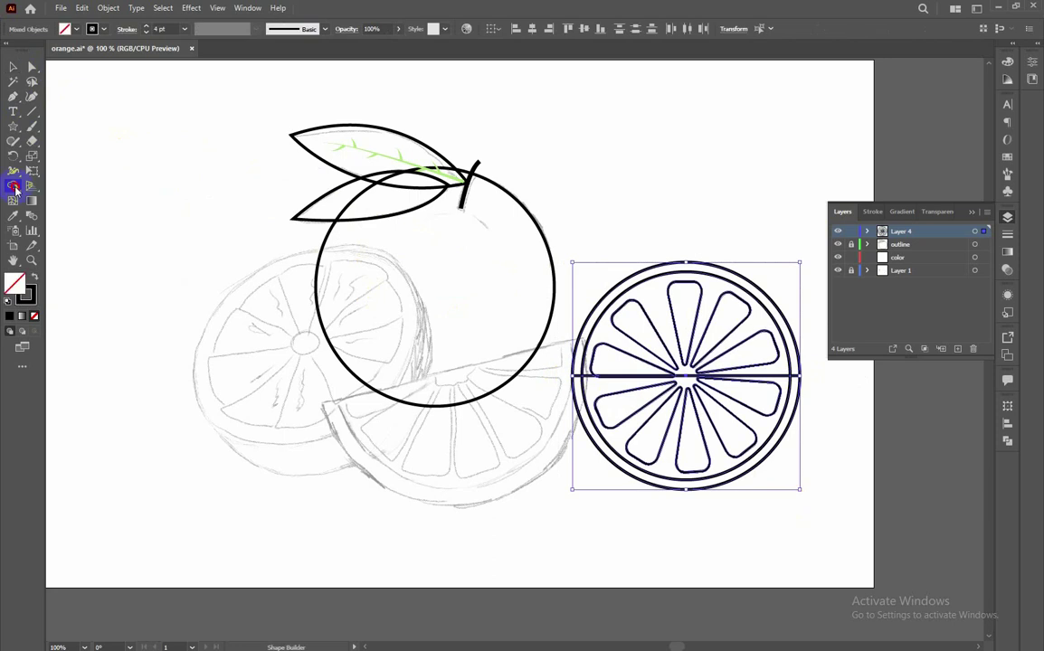
left_click_drag(582, 368, 816, 354)
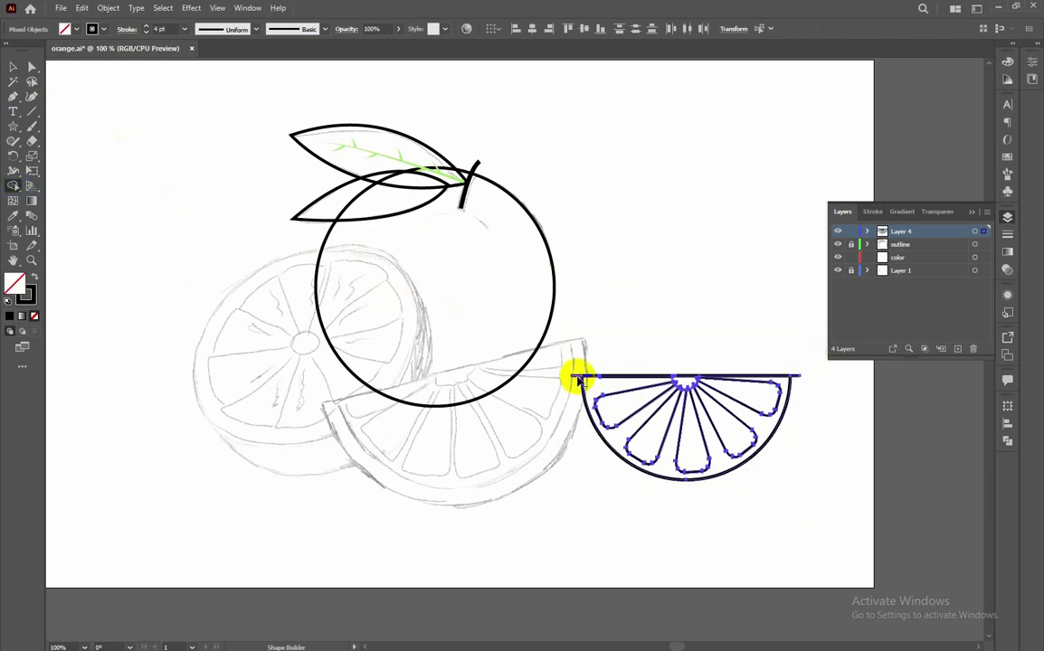
key("ctrl+z")
left_click(14, 66)
left_click(827, 412)
left_click(571, 375)
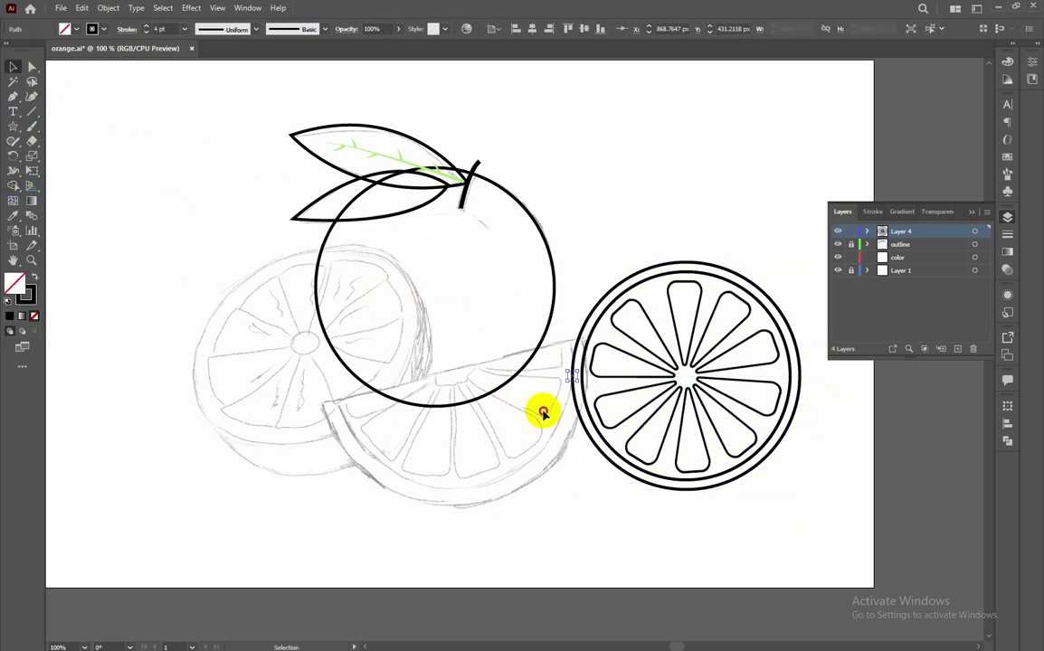
Step: Redraw the horizontal cutting line and delete the slice's top half with Shape Builder
key("p")
left_click(687, 374)
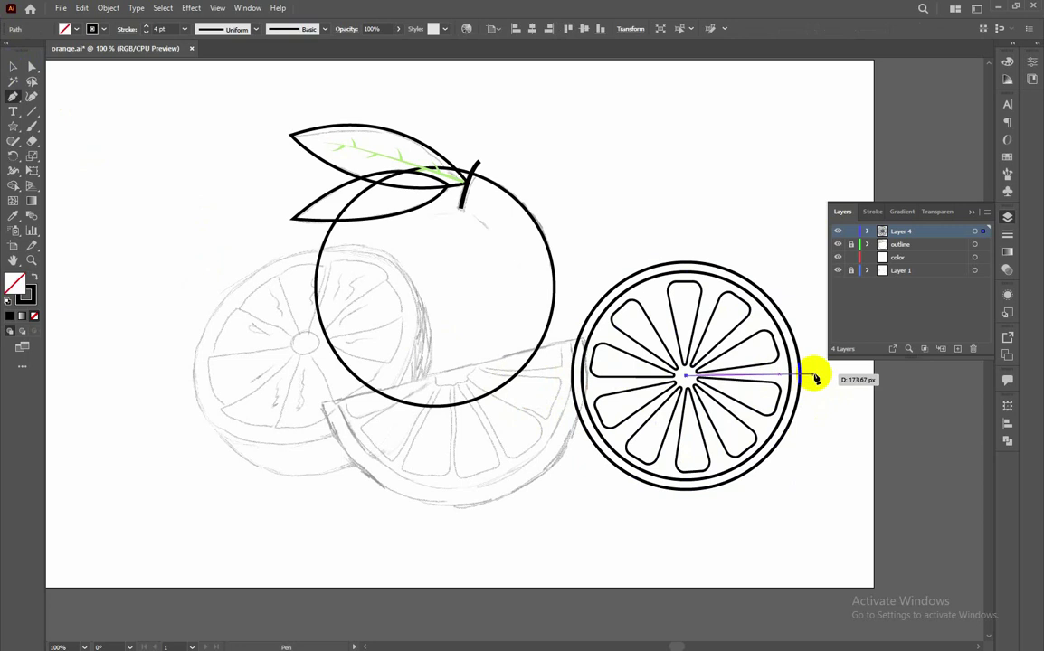
left_click(815, 375)
left_click(565, 375)
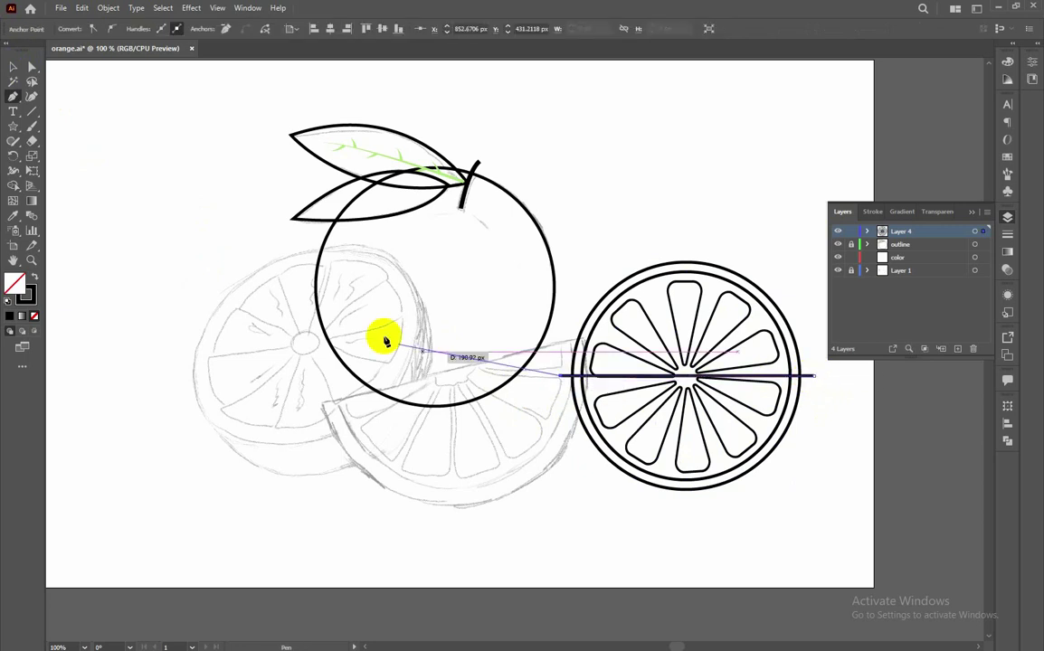
key("v")
left_click_drag(583, 268, 656, 434)
key("shift+m")
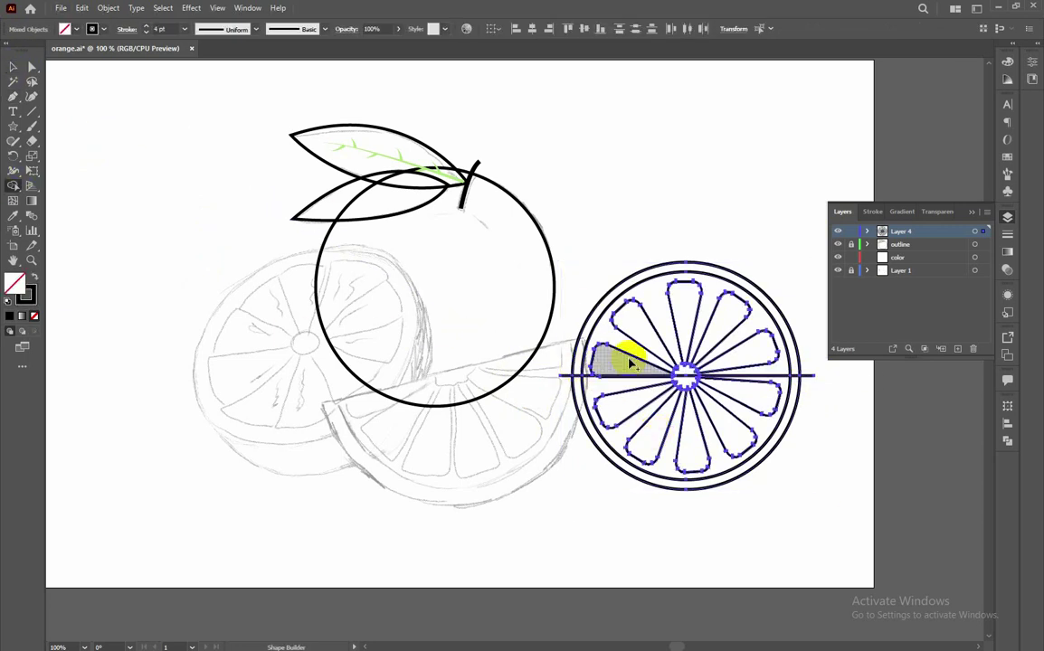
left_click_drag(622, 353, 825, 384)
key("v")
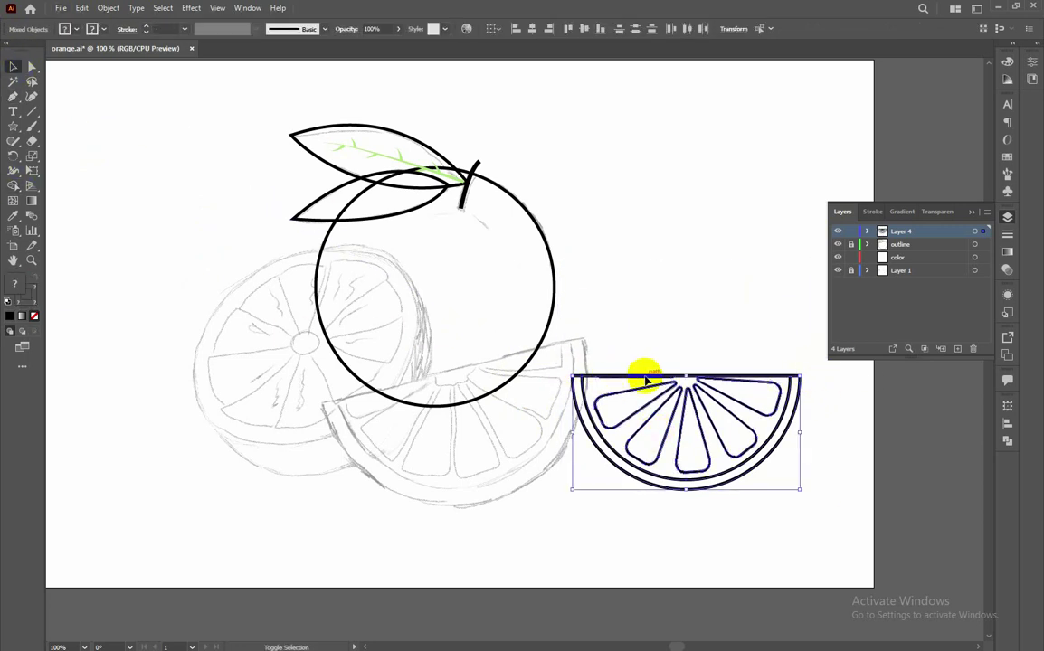
Step: Delete the remaining top half again, then mirror the half slice back into a full round slice
left_click_drag(590, 375, 681, 340)
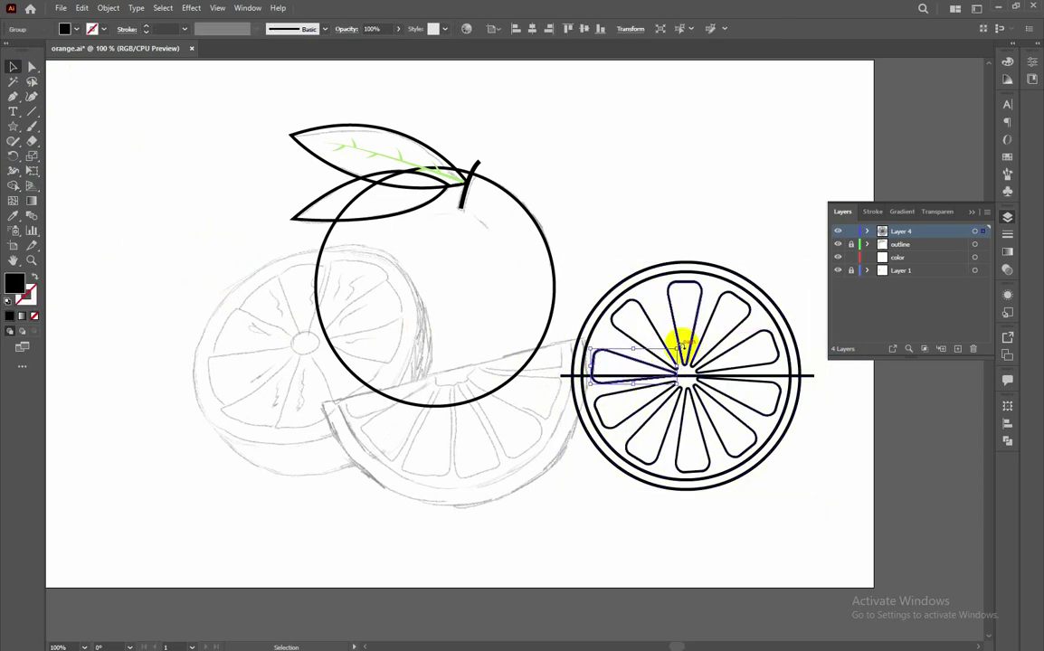
left_click_drag(769, 354, 497, 470)
key("shift+m")
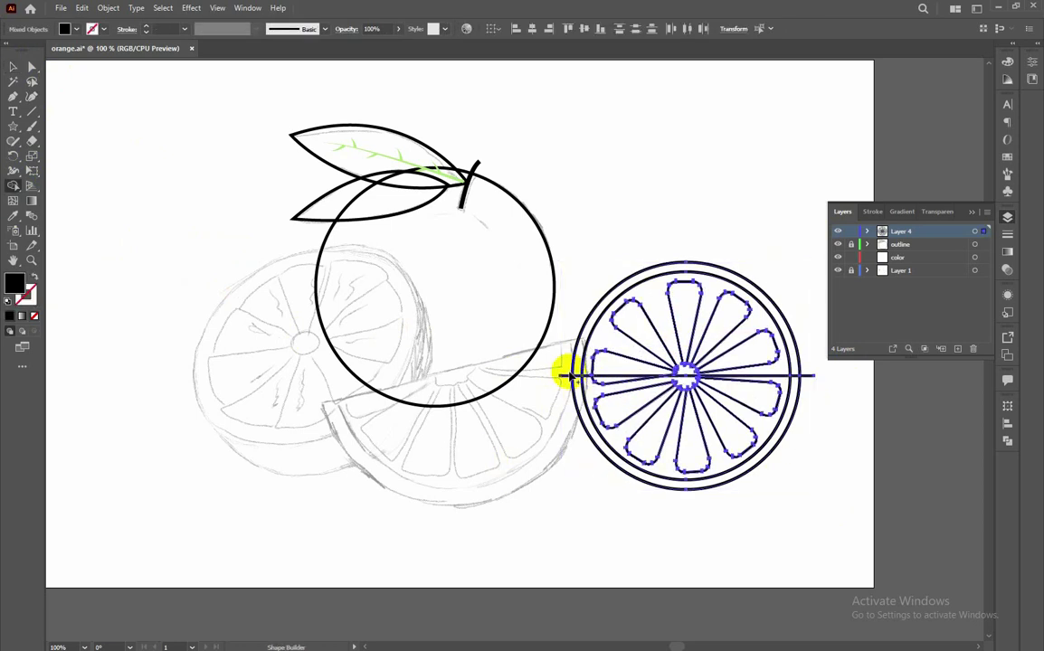
left_click_drag(565, 351, 813, 349)
key("v")
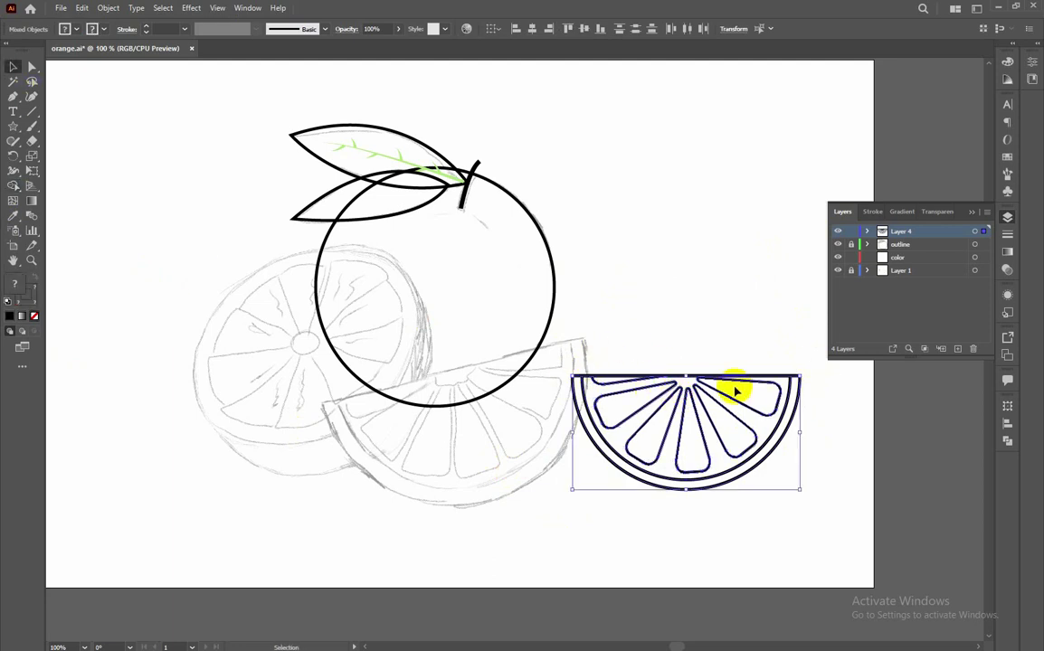
left_click_drag(706, 407, 698, 401)
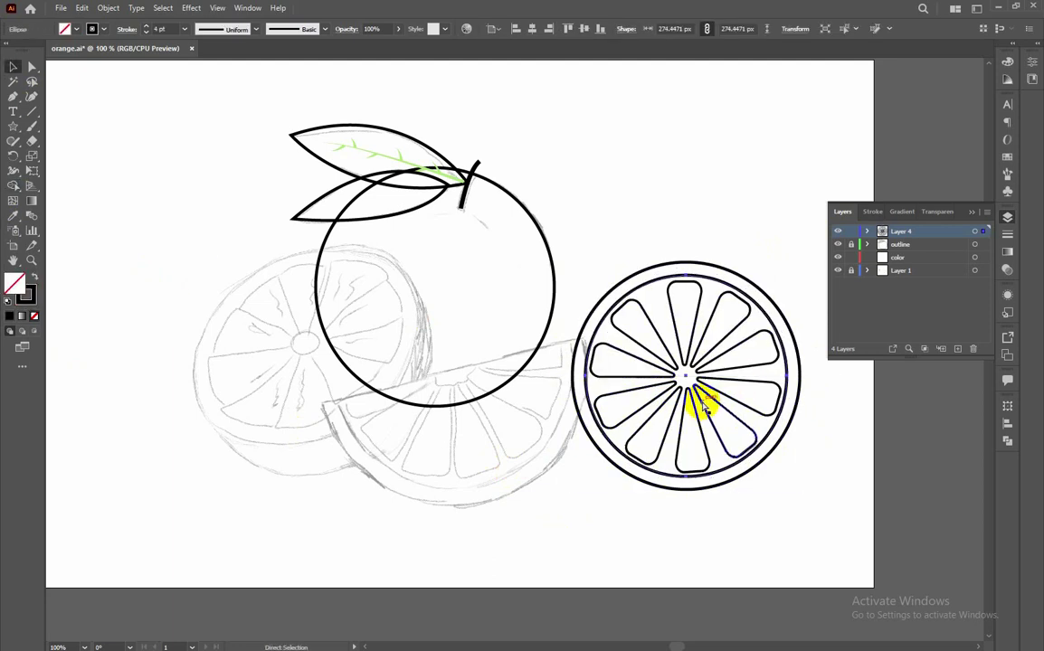
Step: Undo back to one wedge and rotate-copy it with Ctrl+D to fill 16 segments
key("a")
key("ctrl+z")
key("ctrl+z")
key("ctrl+z")
key("ctrl+z")
key("ctrl+z")
key("ctrl+z")
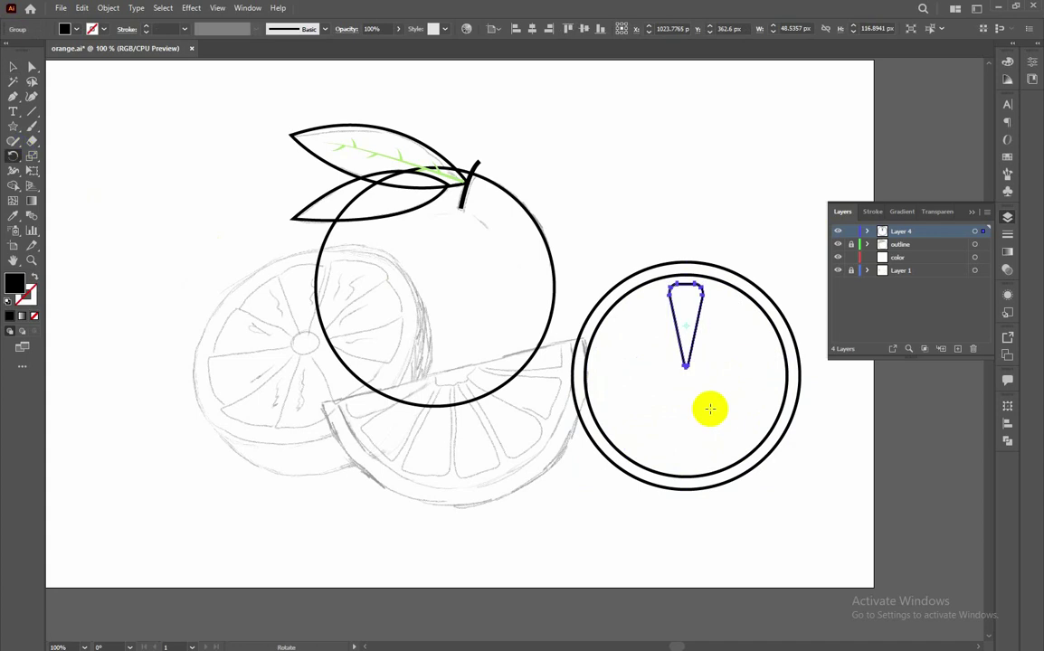
mouse_move(698, 323)
left_mouse_down()
mouse_move(721, 326)
mouse_move(722, 344)
left_mouse_up()
key("ctrl+d")
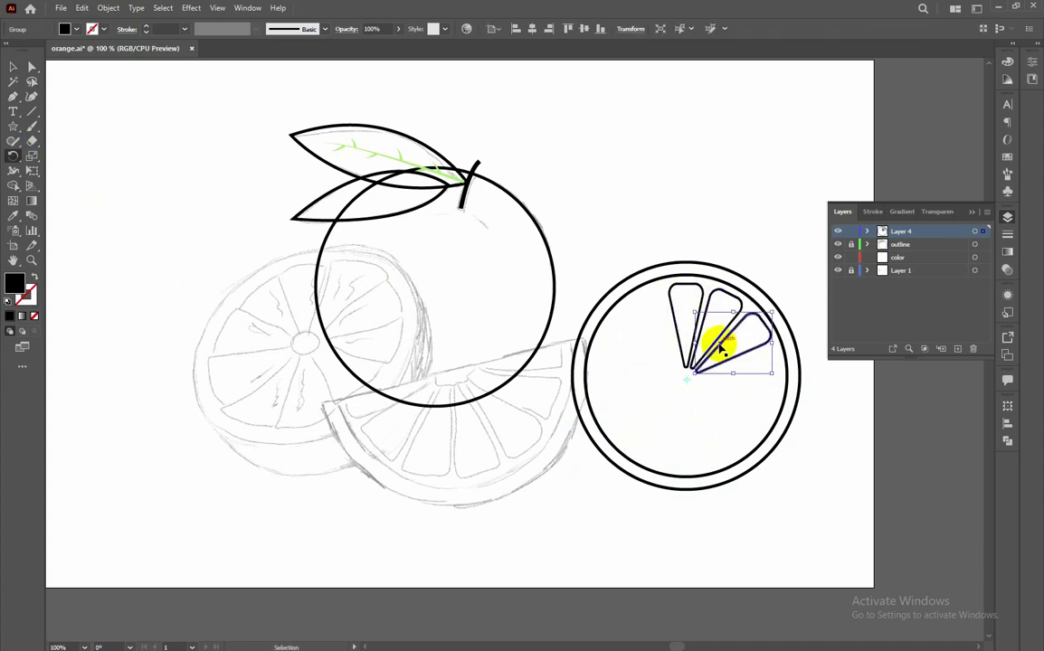
key("ctrl+d")
key("ctrl+d")
key("ctrl+d")
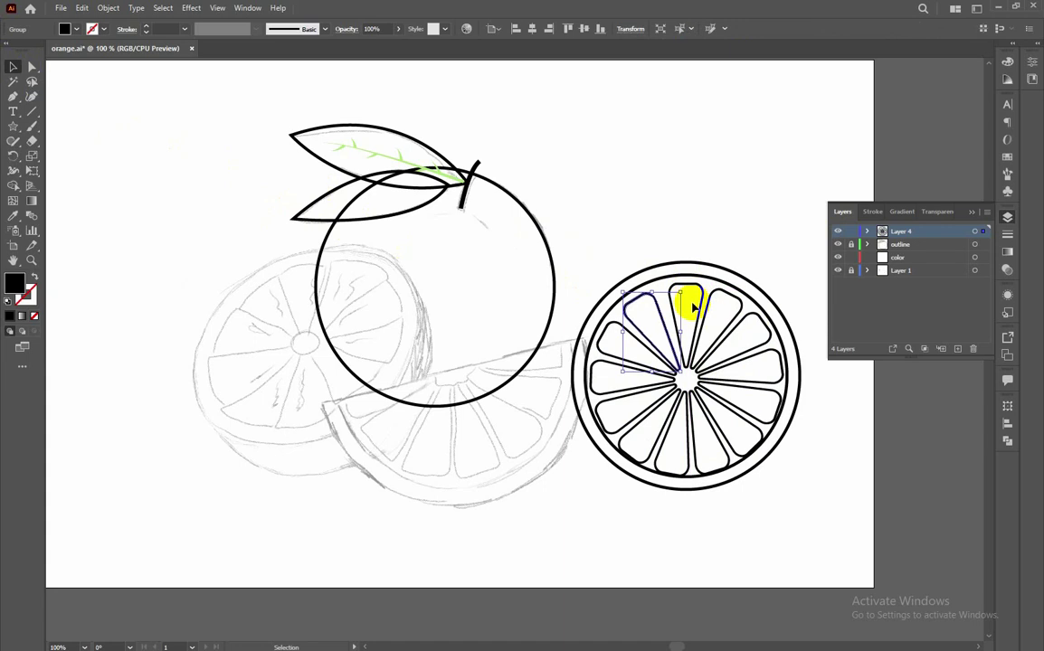
Step: Enlarge the inner and outer rind circles to roughly 310 and 325 px wide
left_click(685, 475)
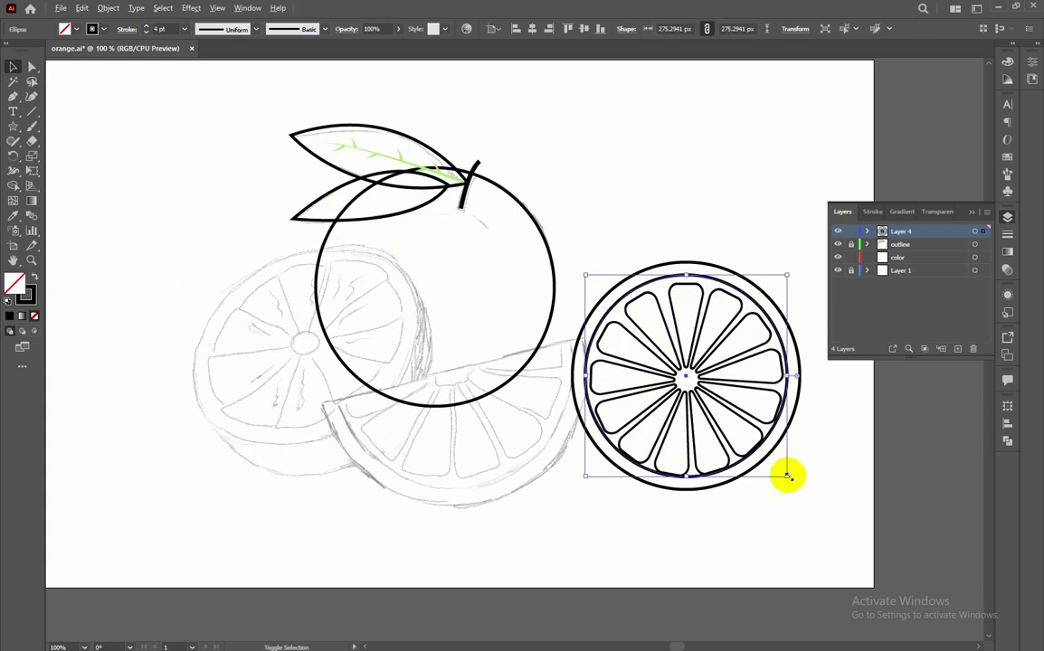
left_click_drag(683, 477, 685, 481)
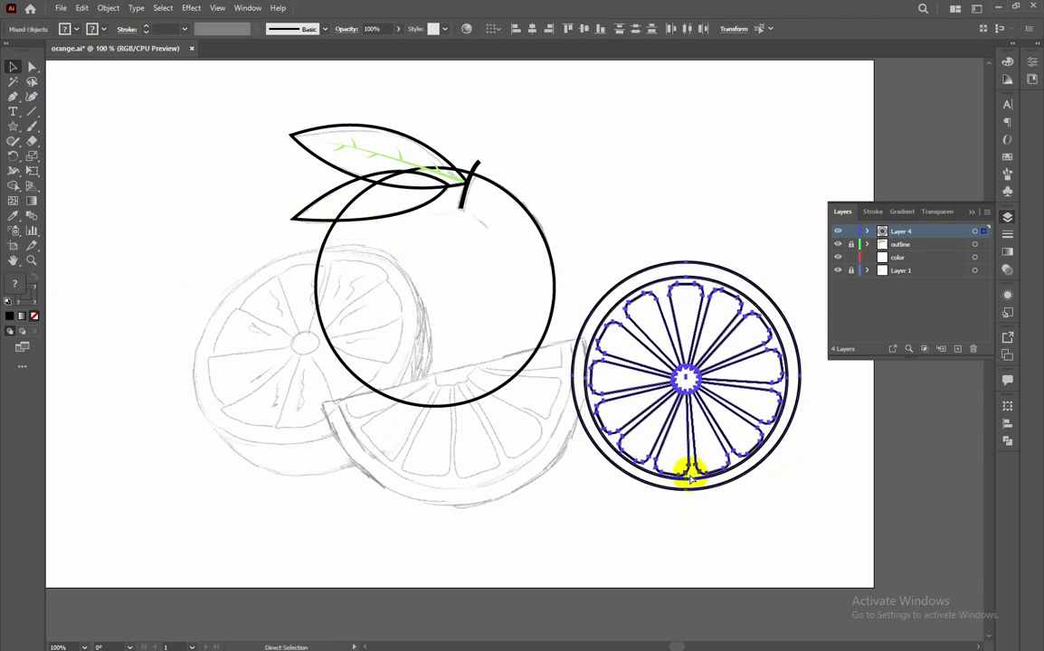
left_click_drag(788, 478, 744, 507)
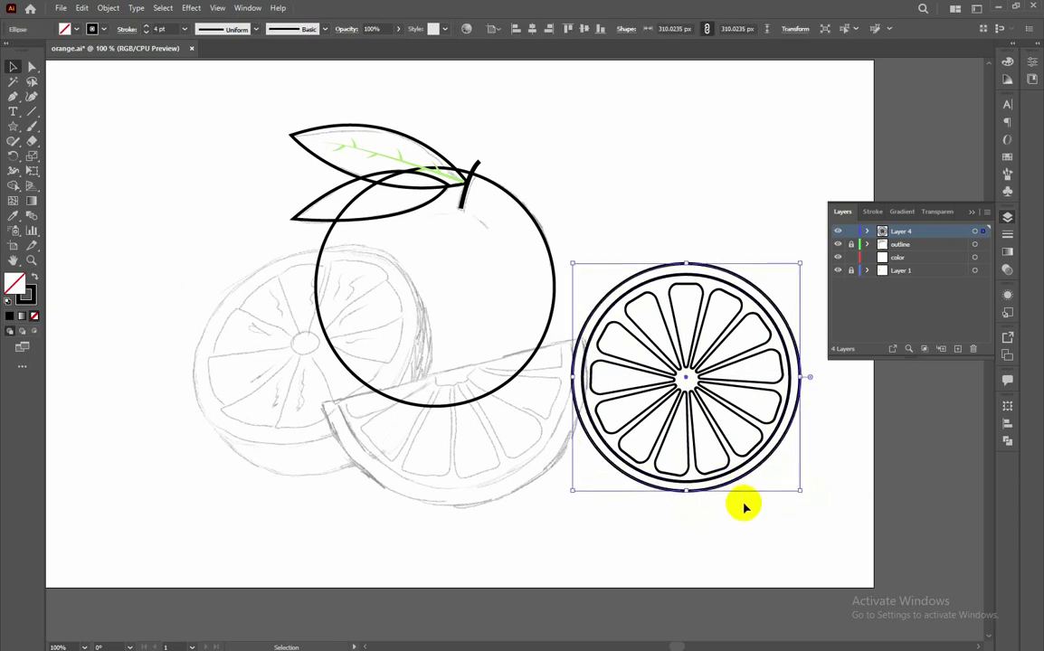
left_click_drag(800, 377, 801, 379)
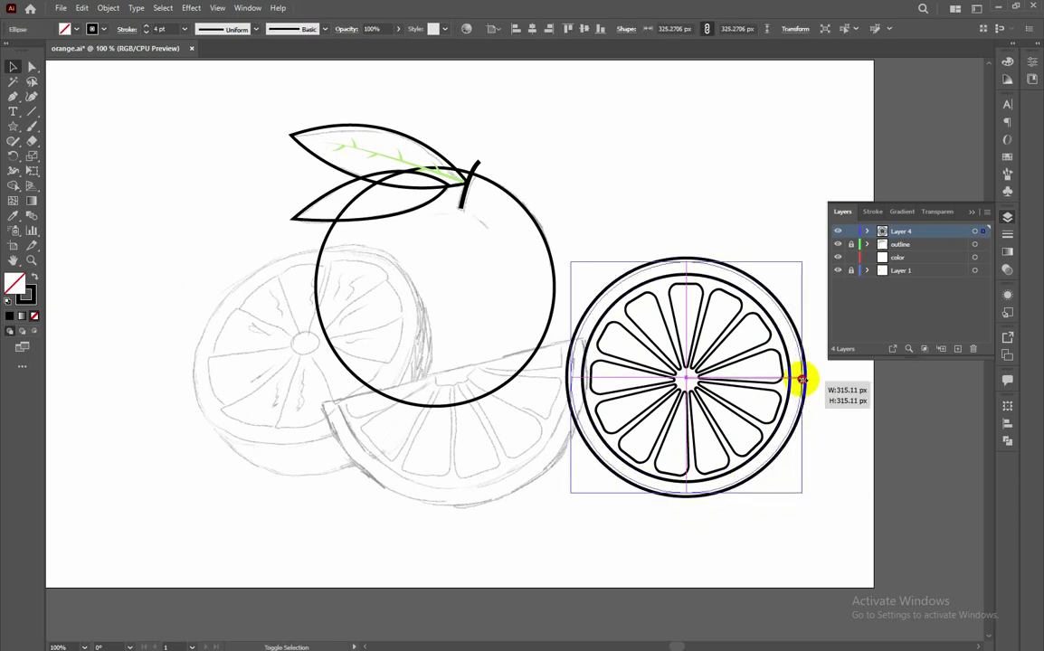
left_click(820, 392)
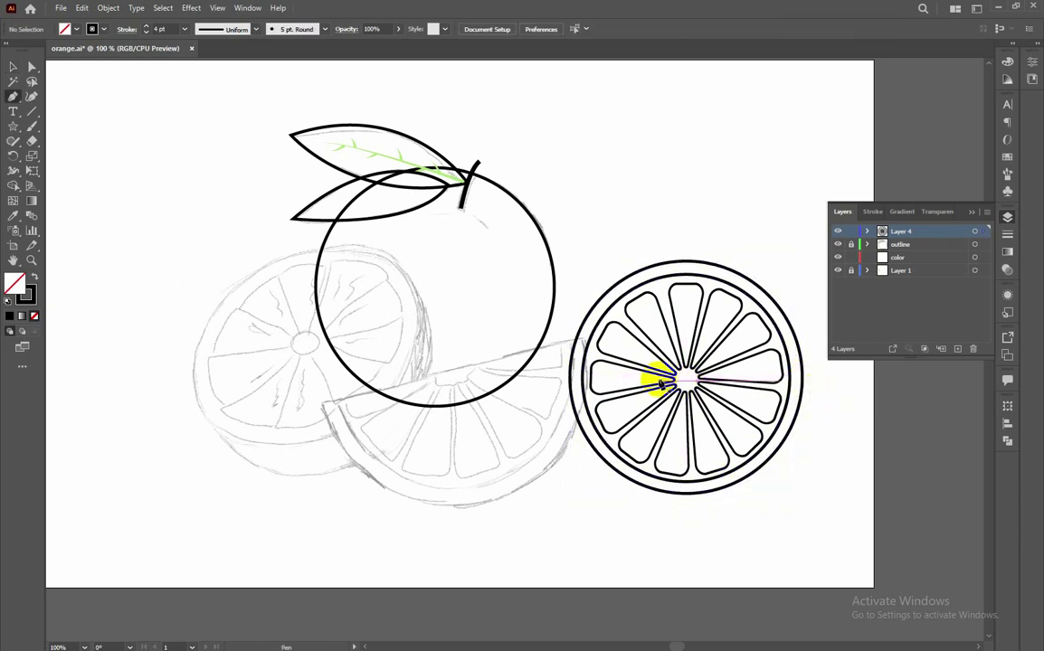
Step: Cut the slice along a horizontal line, delete the upper half, and group the remaining pieces
key("p")
left_click(553, 377)
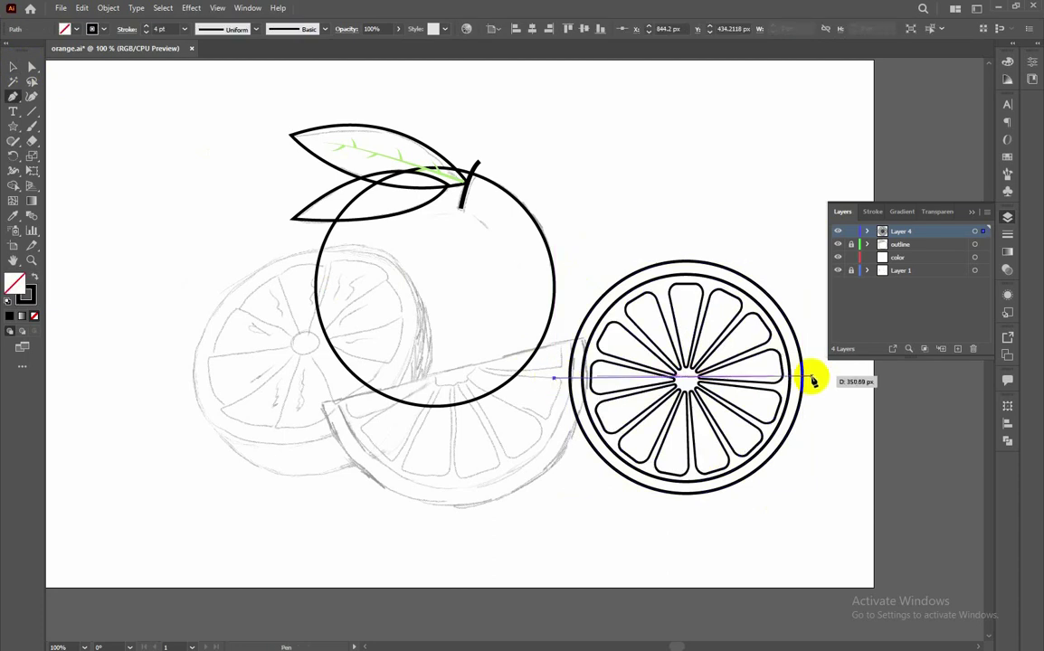
left_click(814, 377)
key("v")
left_click_drag(550, 247, 797, 486)
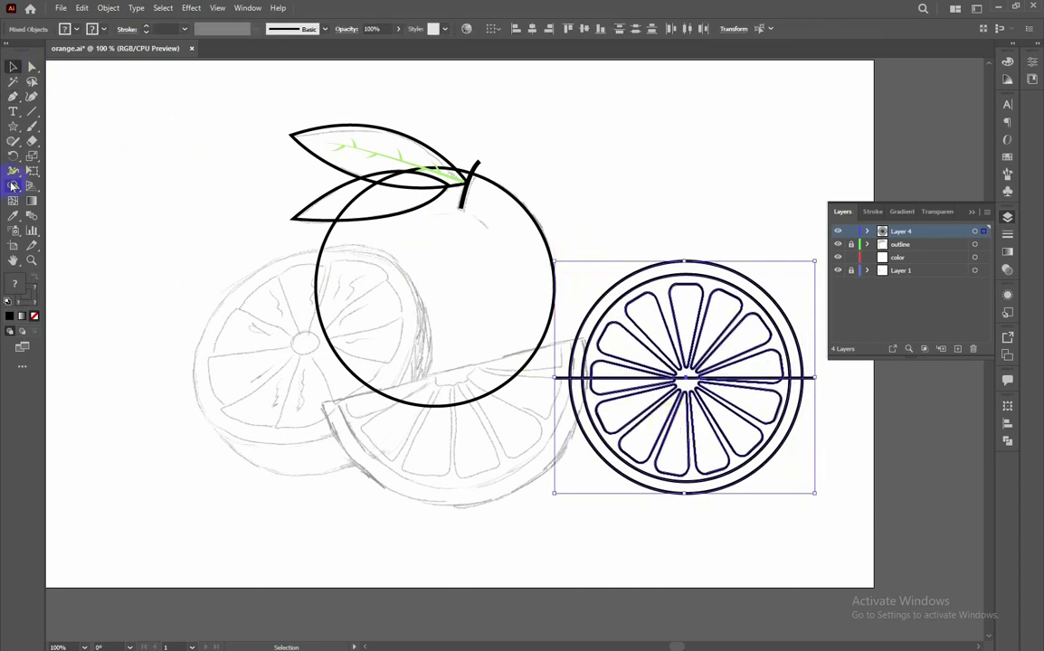
left_click(13, 185)
left_click_drag(567, 353, 716, 365)
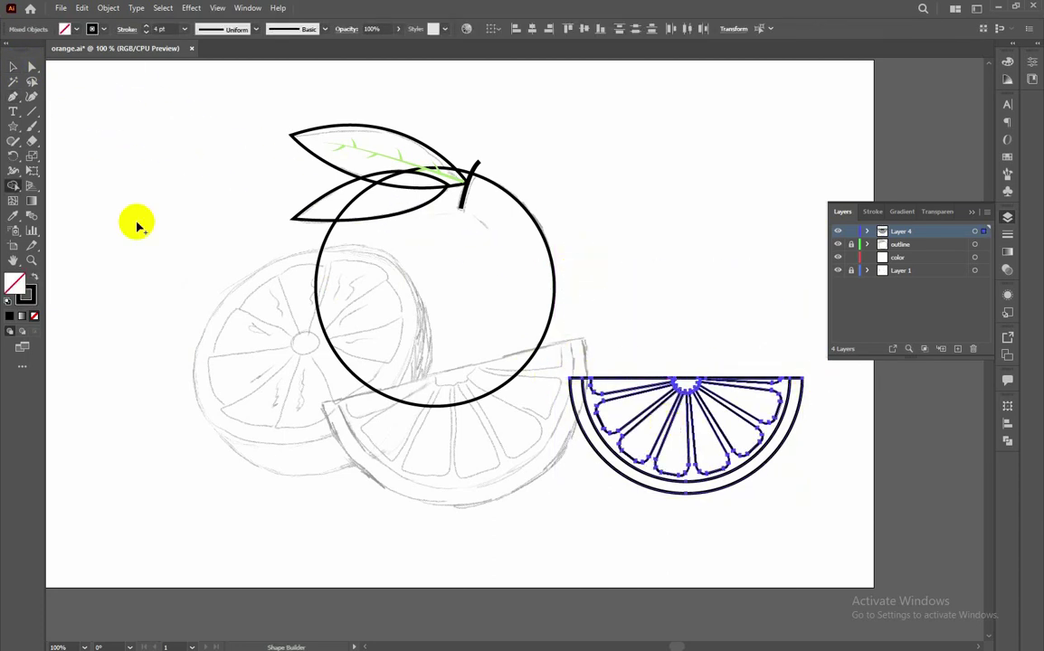
key("v")
key("ctrl+g")
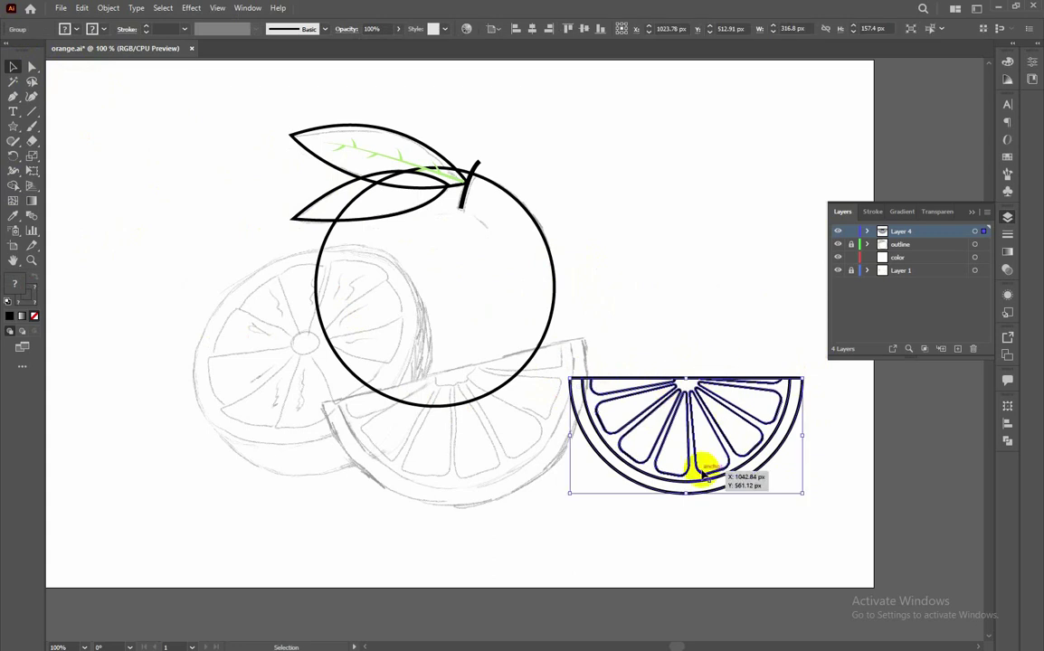
Step: Move the grouped half slice onto the sketched slice and rotate it to match
left_click_drag(701, 475, 494, 478)
left_click_drag(602, 380, 571, 349)
left_click(535, 424)
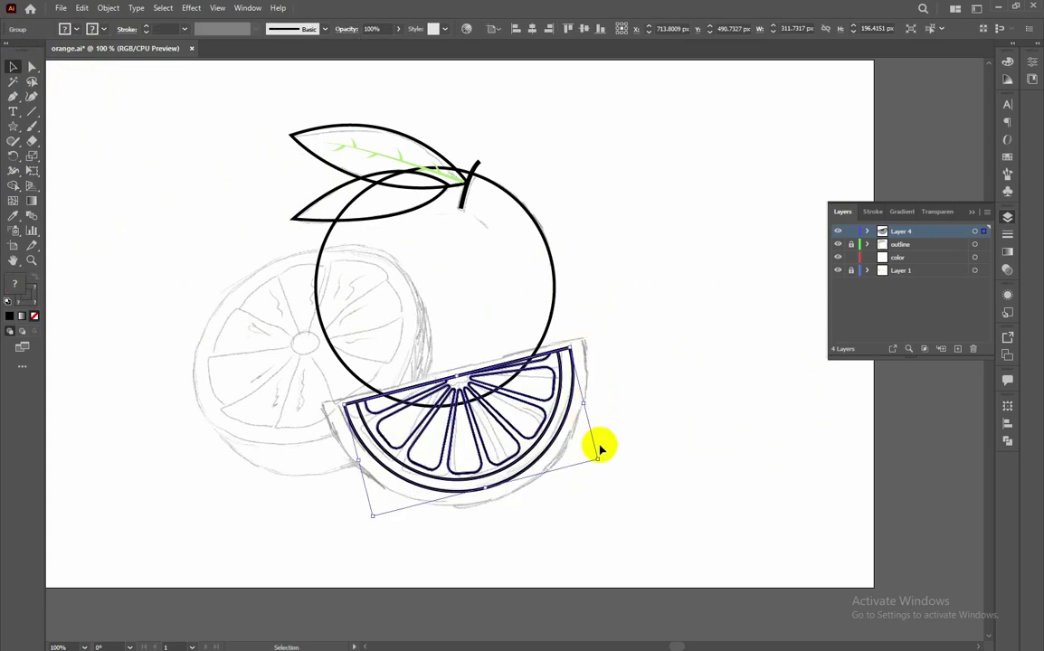
mouse_move(599, 448)
left_mouse_down()
mouse_move(606, 466)
mouse_move(535, 478)
mouse_move(617, 503)
left_mouse_up()
left_click(522, 509)
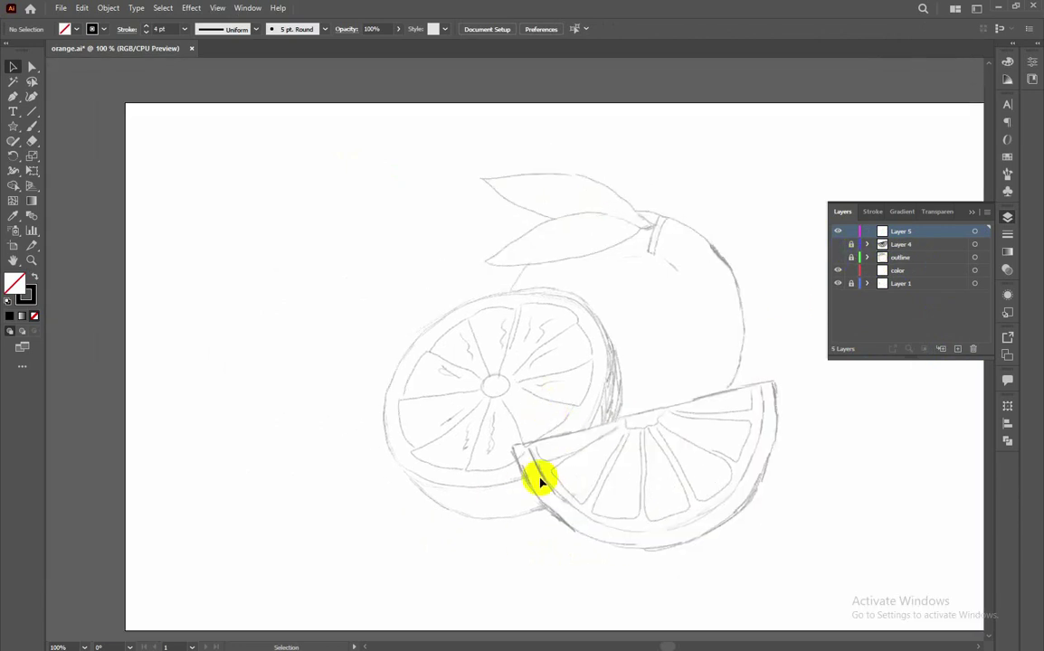
Step: Draw an ellipse over the orange half, then scale and tilt it to fit the sketched cut face
left_click_drag(511, 395, 593, 479)
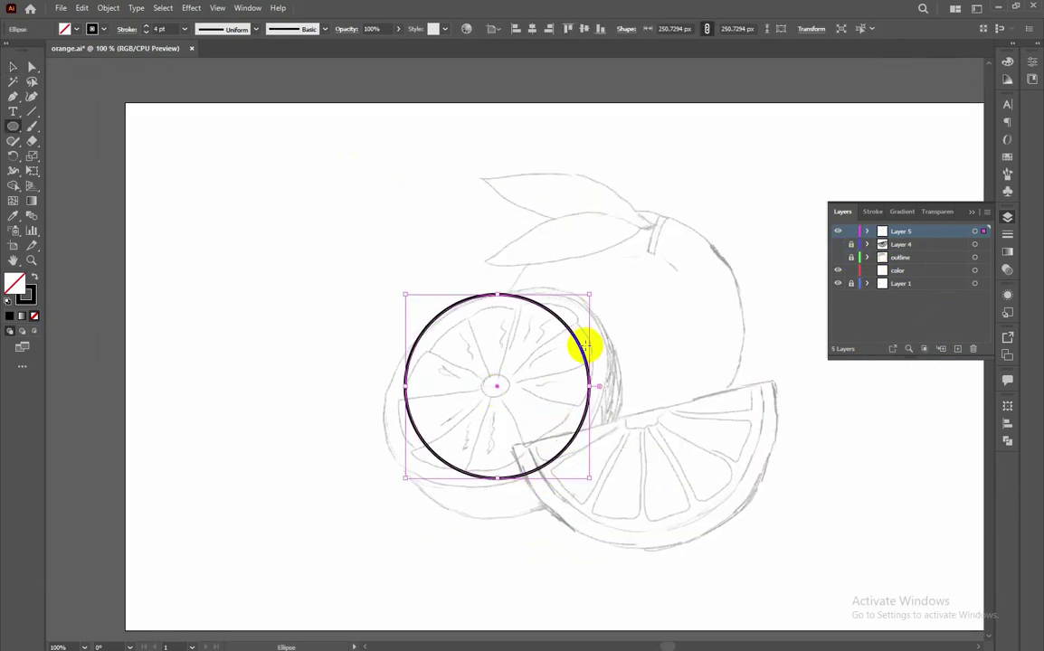
left_click_drag(590, 294, 614, 283)
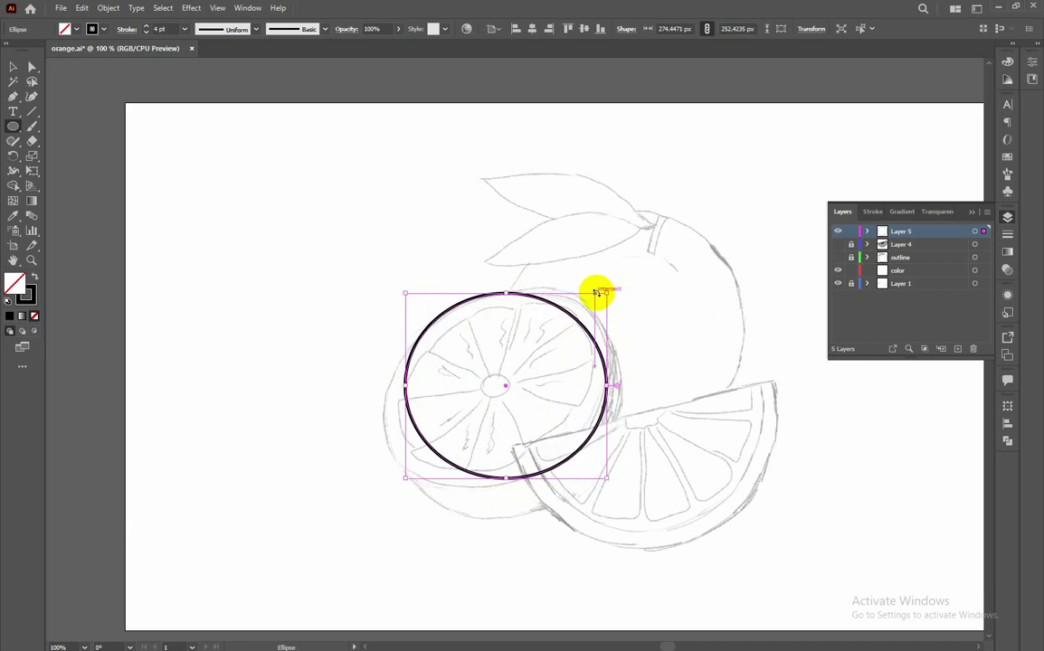
left_click_drag(405, 479, 372, 500)
left_click_drag(493, 499, 494, 486)
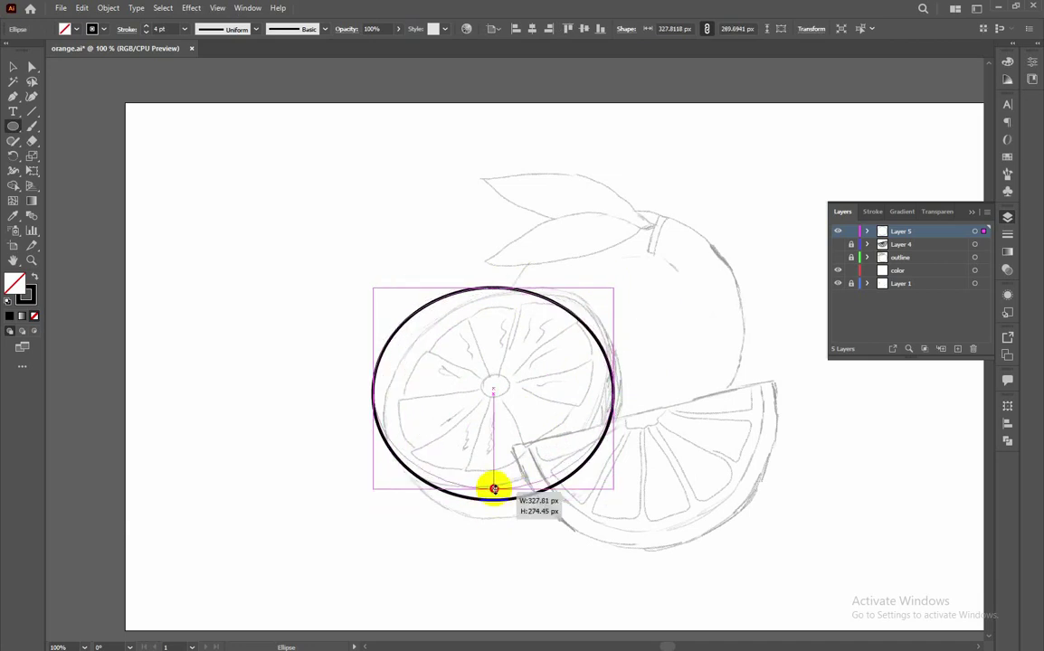
left_click_drag(616, 286, 596, 211)
left_click_drag(462, 293, 465, 315)
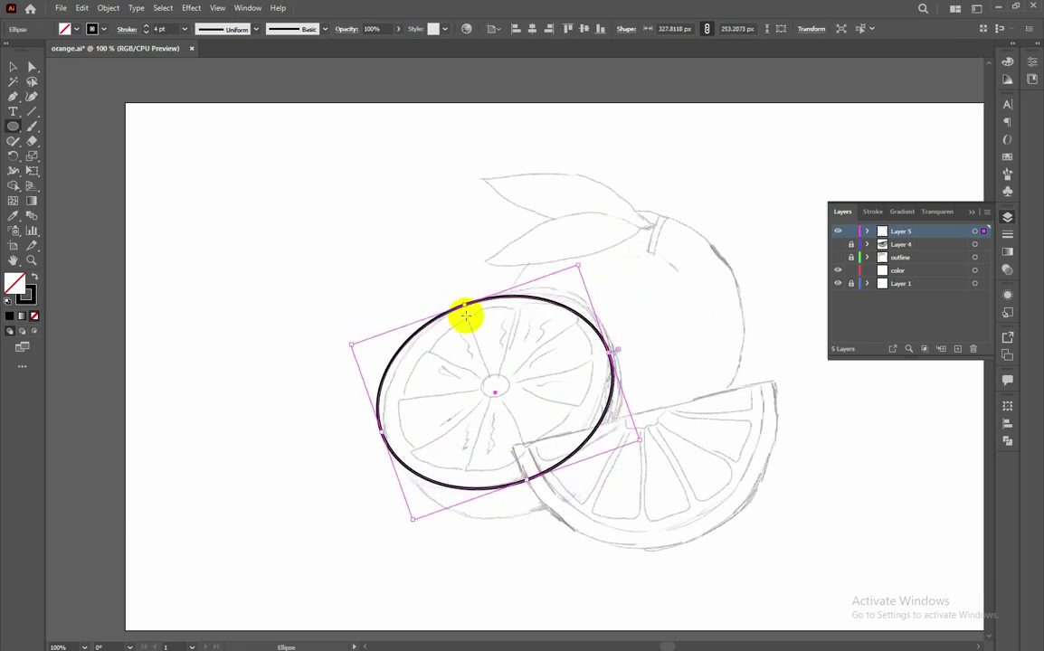
mouse_move(639, 443)
left_mouse_down()
mouse_move(601, 425)
mouse_move(625, 444)
left_mouse_up()
left_click(555, 466)
left_click_drag(620, 440, 616, 435)
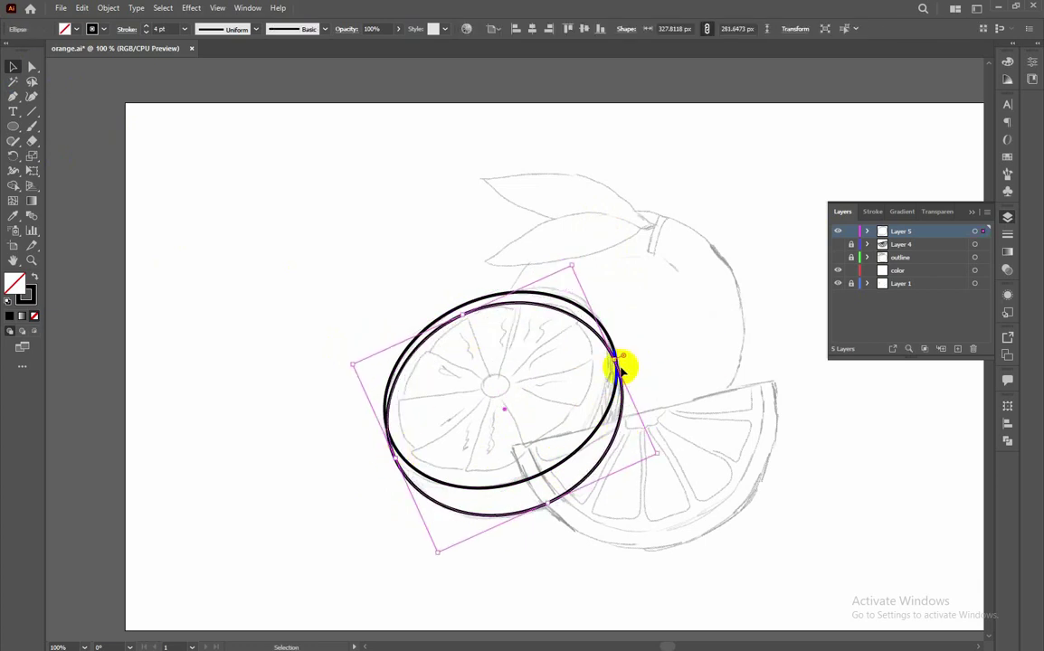
key("Delete")
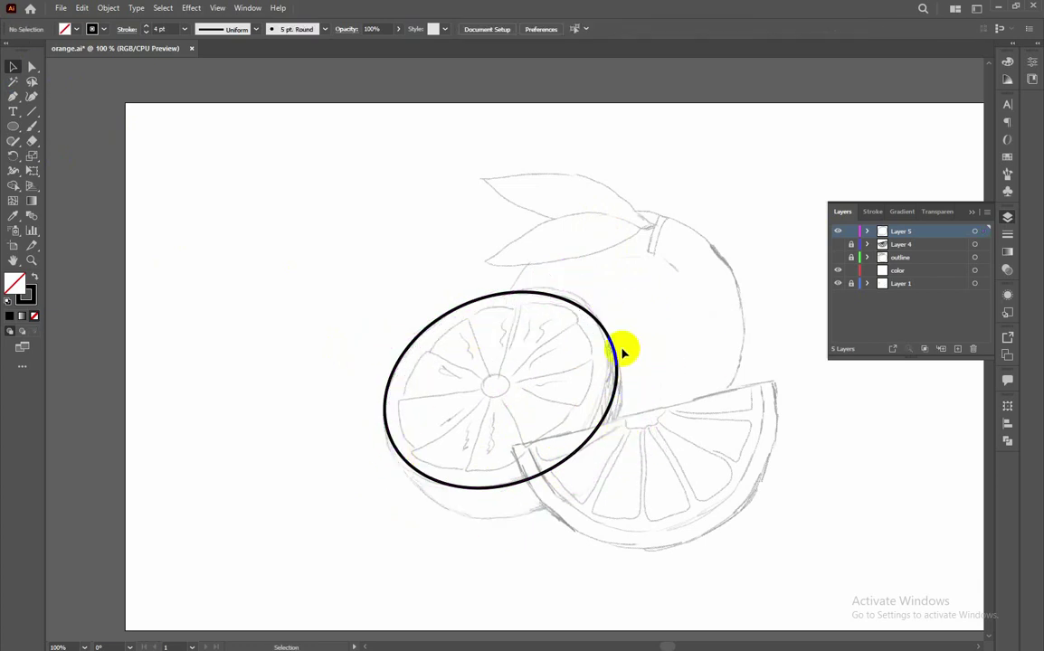
Step: Draw a closed curved Pen outline wrapping below the ellipse to form the orange half's rind
key("p")
left_click(388, 390)
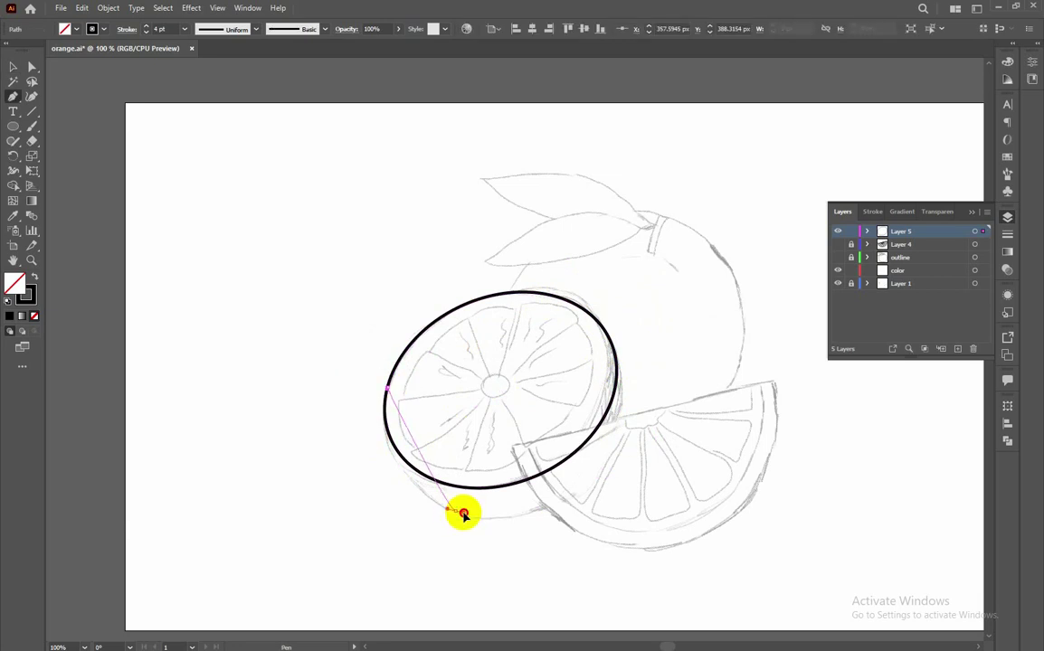
left_click_drag(455, 512, 547, 546)
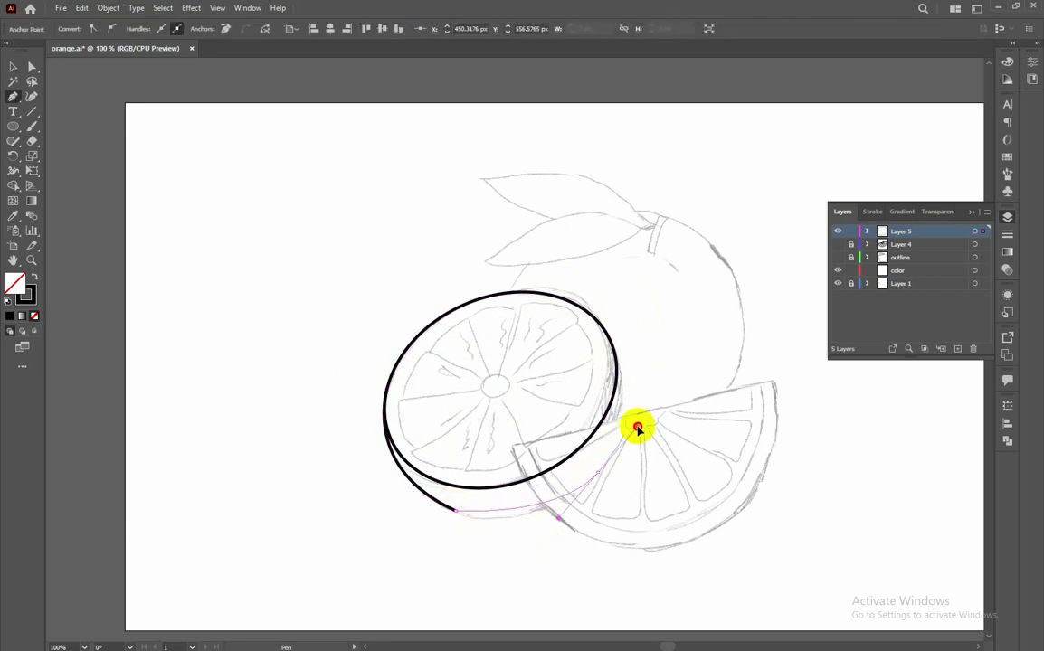
left_click_drag(598, 471, 614, 349)
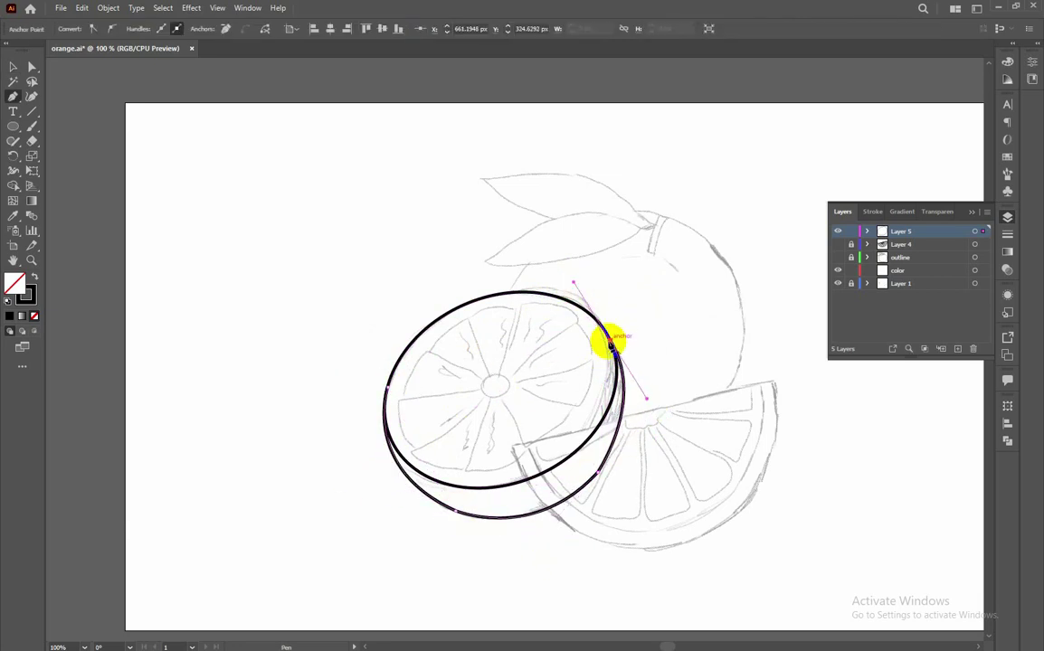
left_click(610, 344)
left_click(389, 390)
key("v")
left_click(156, 217)
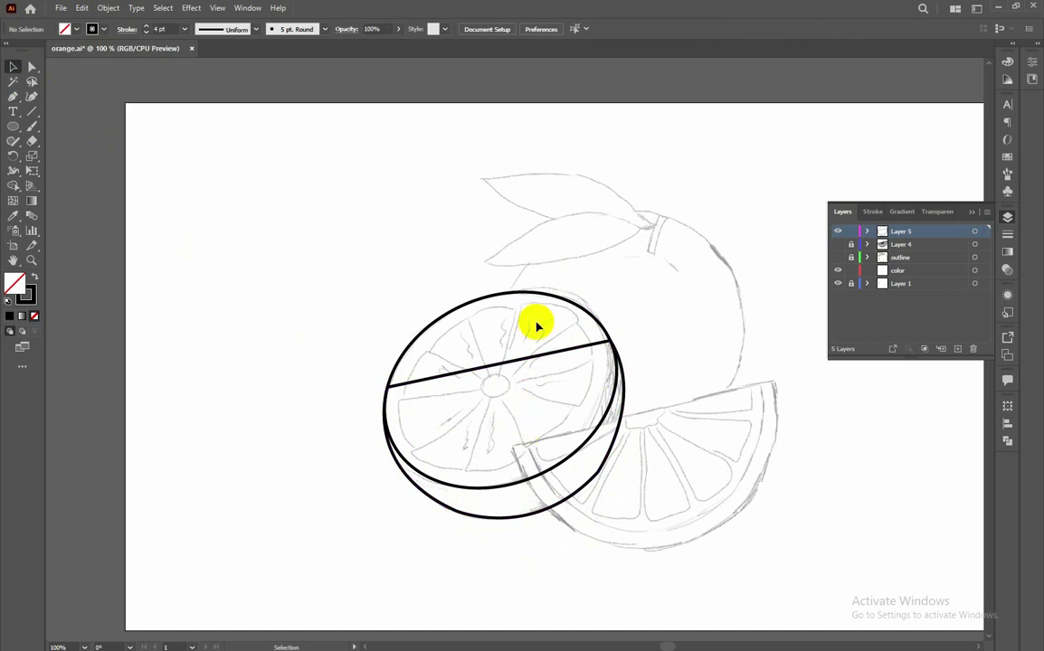
left_click_drag(513, 382, 514, 405)
left_click(493, 397)
Step: Draw a narrow wedge triangle from the centre and round its bottom corner
left_click(471, 340)
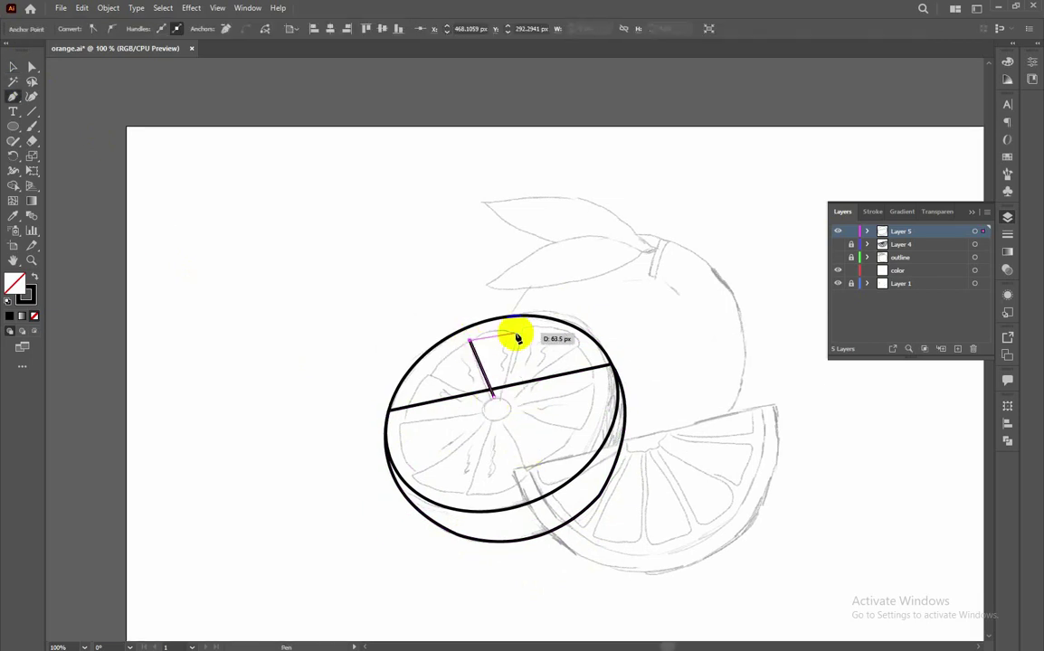
left_click(516, 333)
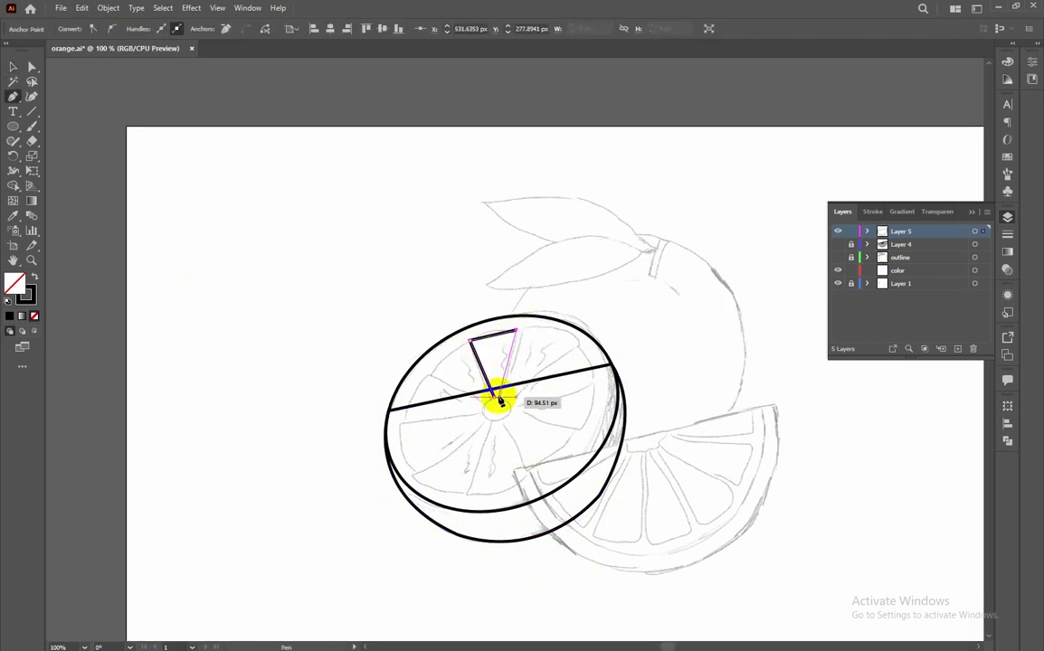
left_click(496, 394)
key("ctrl+plus")
key("ctrl+plus")
key("ctrl+plus")
key("a")
left_click_drag(520, 343, 540, 335)
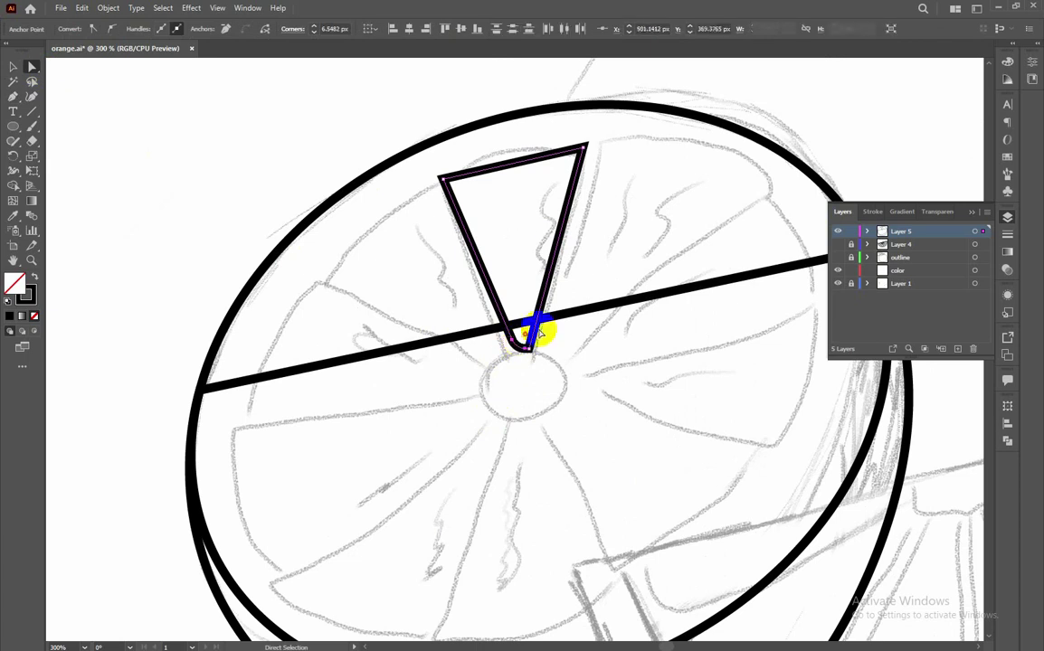
left_click(477, 380)
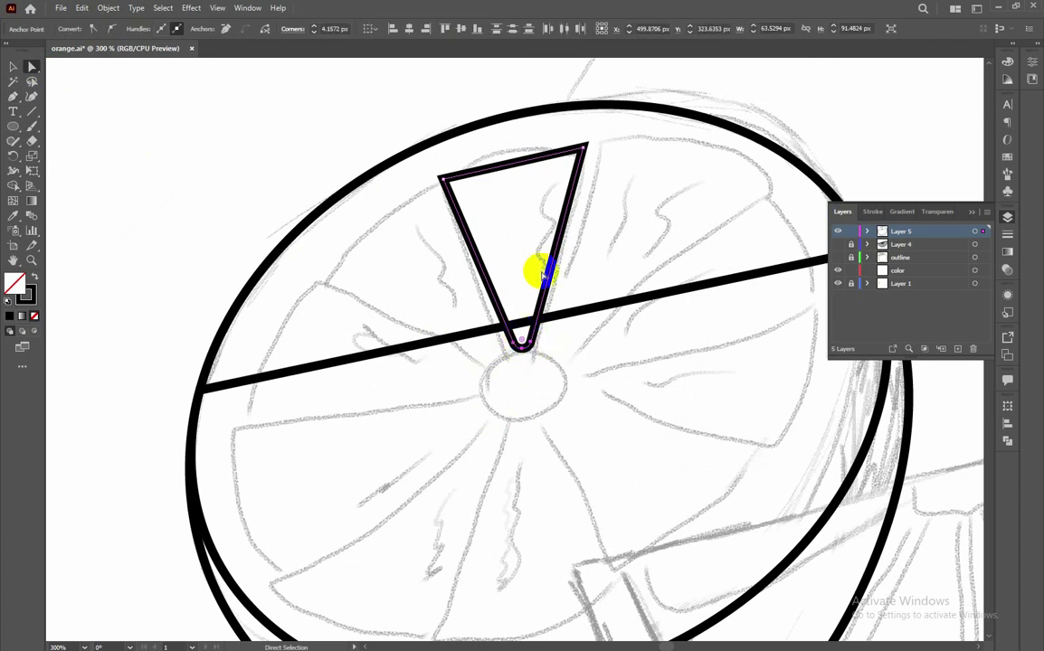
Step: Round the wedge's top corners into a curved outer edge
mouse_move(423, 167)
left_mouse_down()
mouse_move(599, 190)
mouse_move(636, 222)
left_mouse_up()
key("shift+grave")
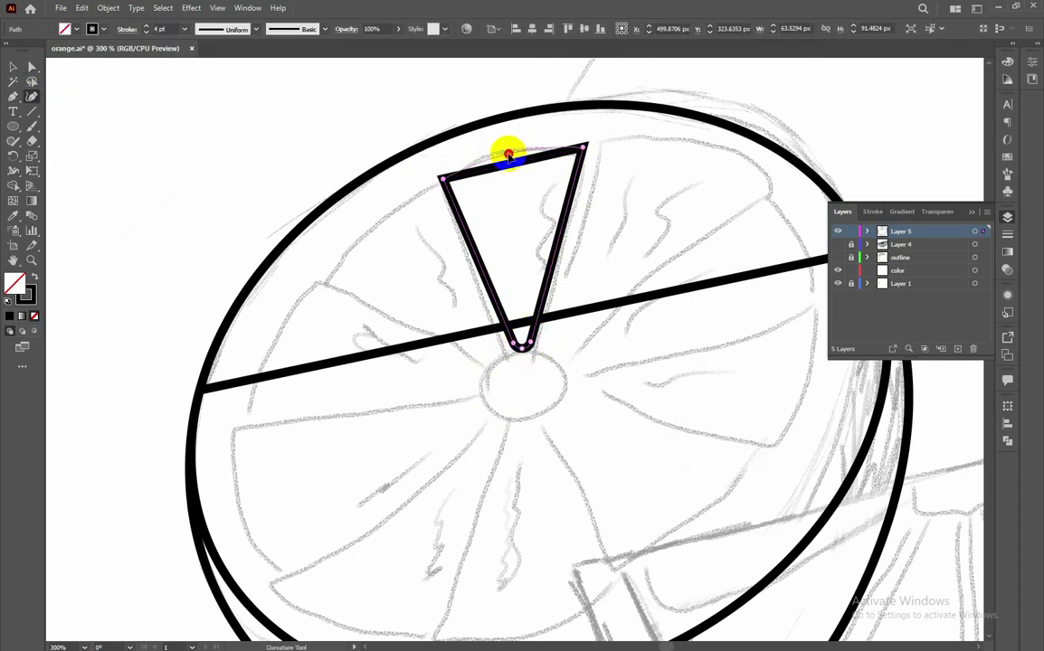
key("a")
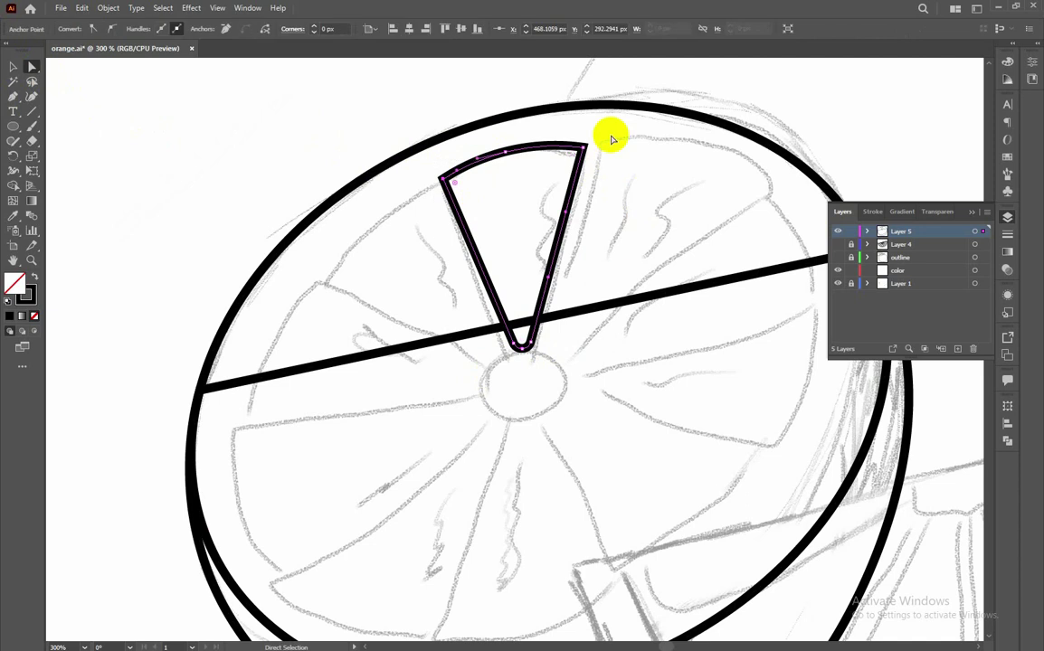
left_click(570, 156)
left_click(12, 66)
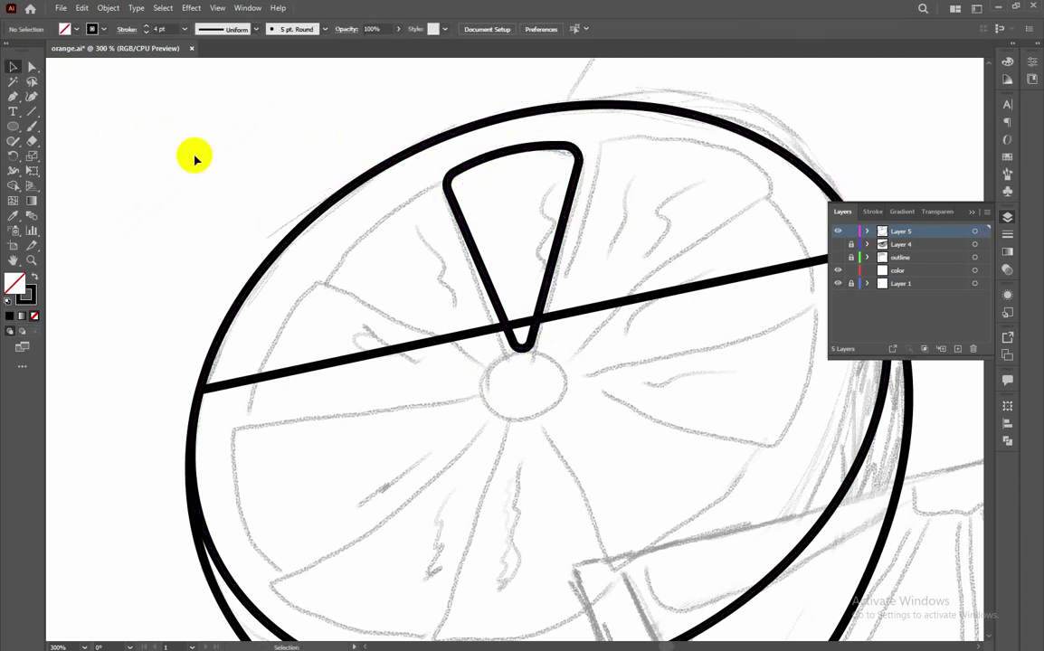
key("ctrl+minus")
scroll(612, 305, "down", 1)
left_click(35, 163)
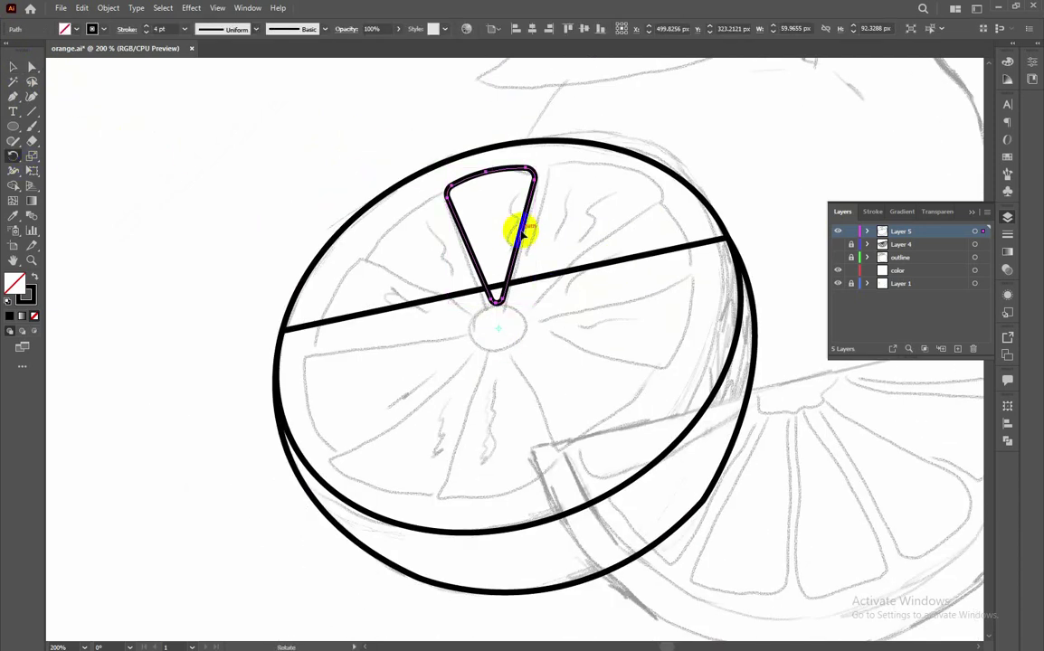
Step: Rotate-copy the wedge around the hub, undo the extra copies, and stretch it toward the rim
left_click_drag(552, 232, 582, 261)
key("ctrl+d")
key("ctrl+d")
key("ctrl+d")
key("ctrl+d")
key("ctrl+d")
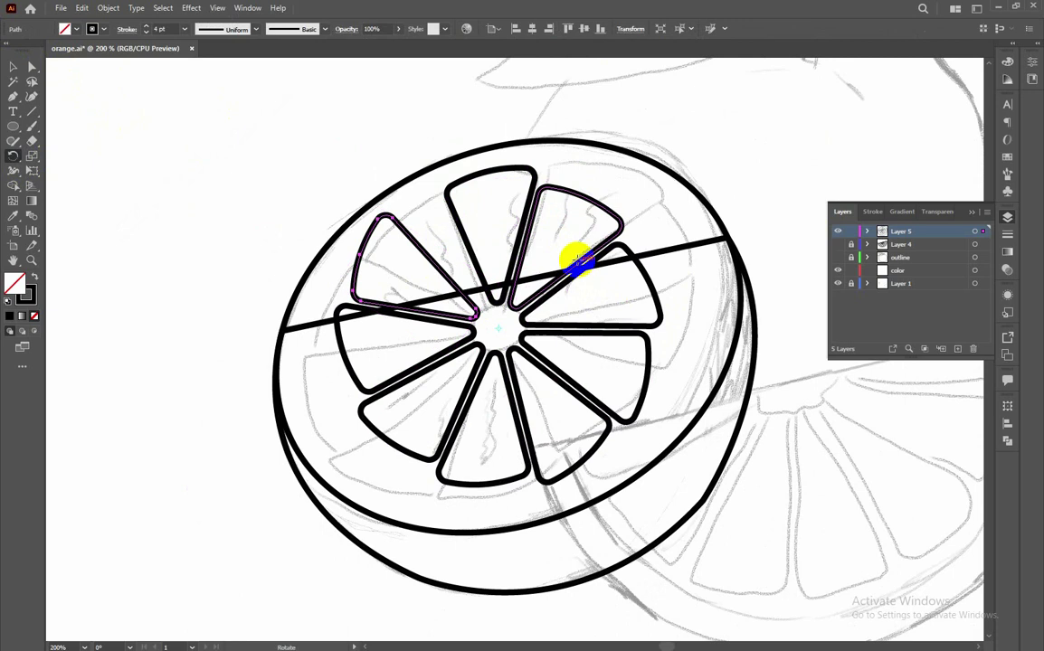
key("ctrl+z")
key("ctrl+z")
key("ctrl+z")
key("ctrl+z")
key("ctrl+z")
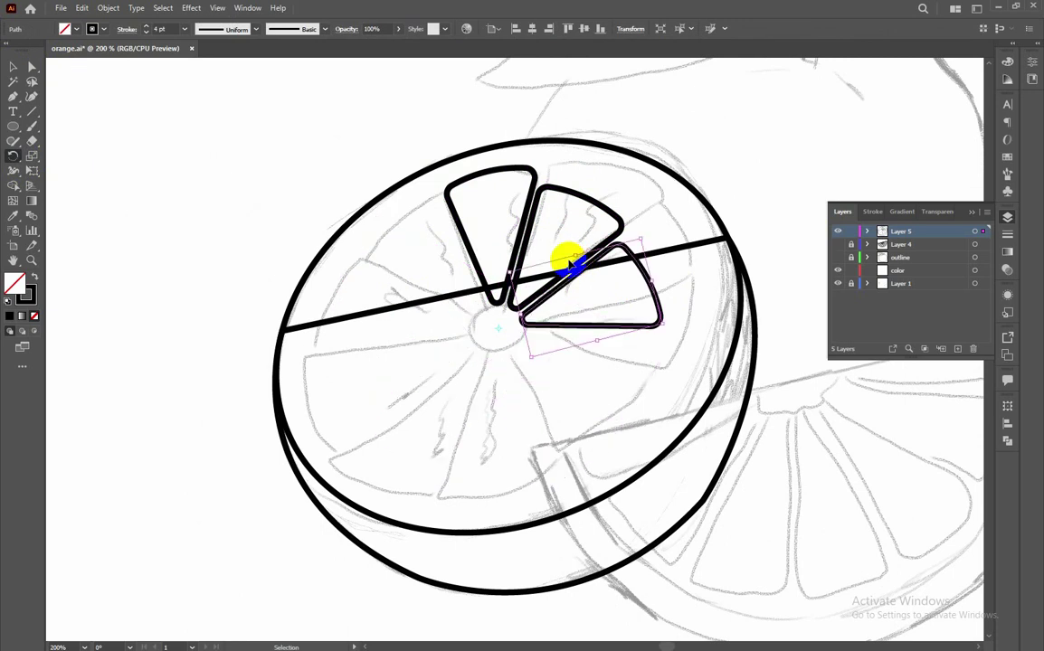
key("ctrl+z")
left_click(31, 66)
key("v")
left_click_drag(571, 221, 616, 191)
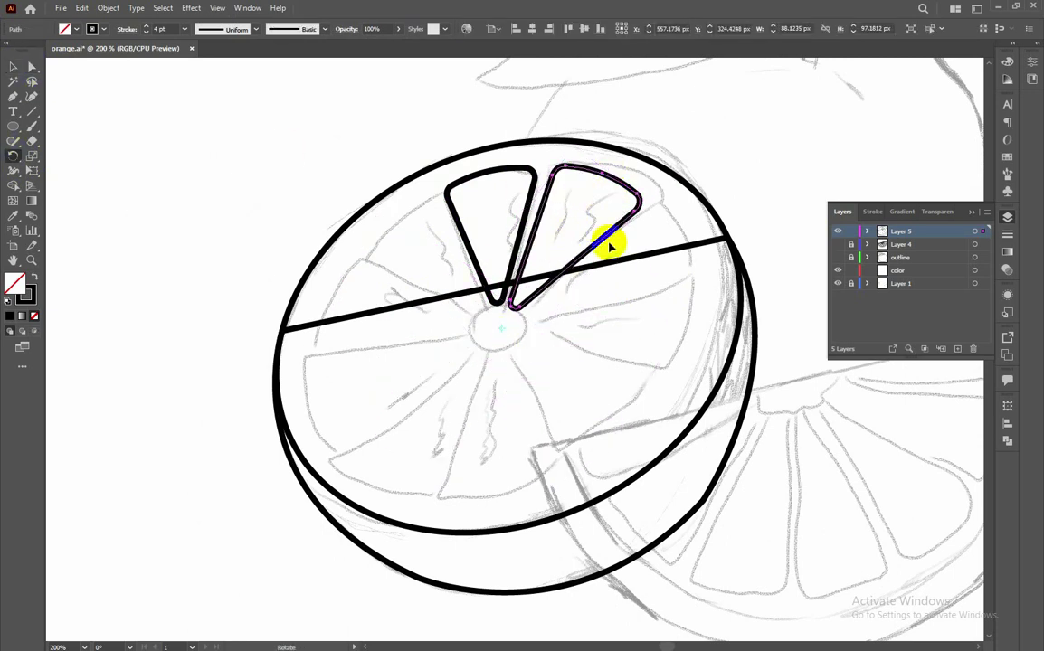
Step: Rotate a copy of the wedge to the right around the orange's centre
left_click_drag(611, 244, 639, 310)
left_click(641, 309, "alt")
left_click(590, 380)
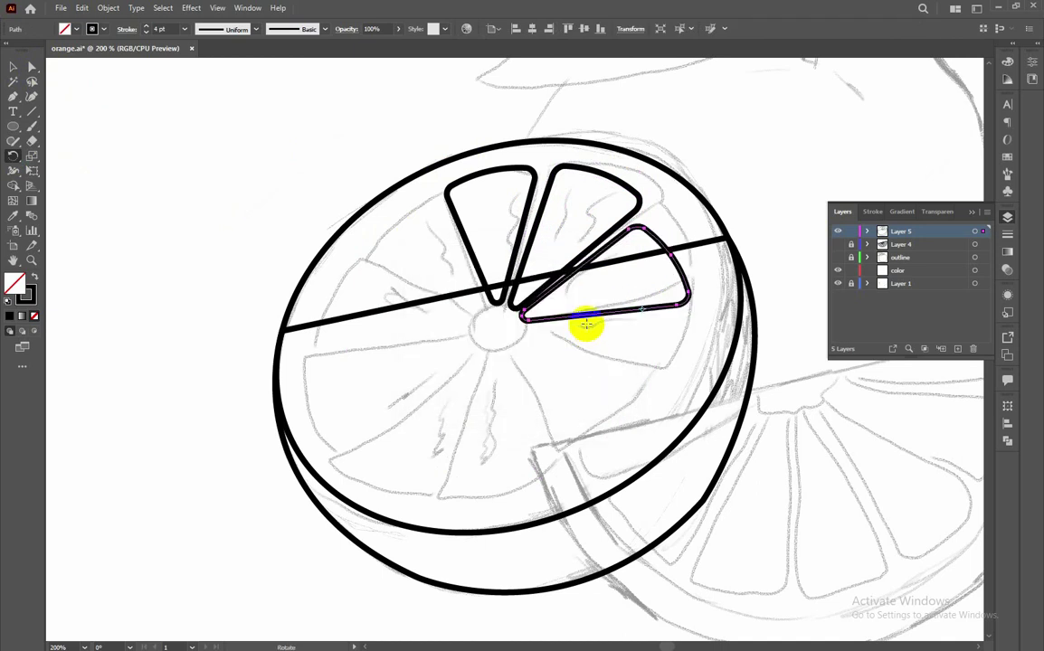
key("ctrl+z")
left_click(622, 282, "alt")
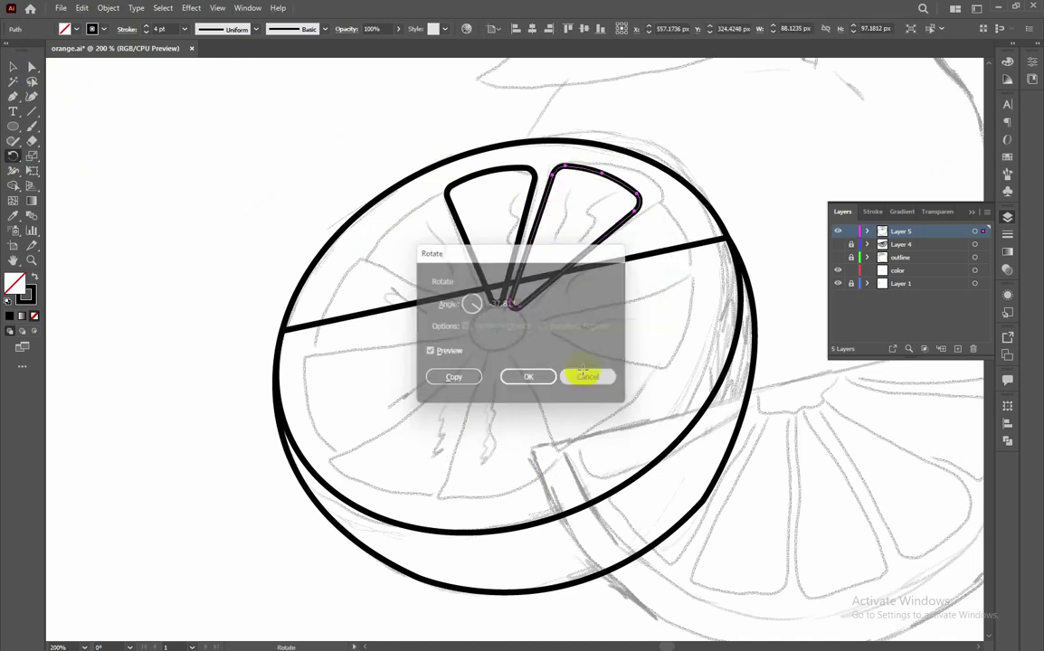
key("Escape")
left_click(501, 333, "alt")
key("Escape")
left_click_drag(501, 332, 501, 329)
key("Escape")
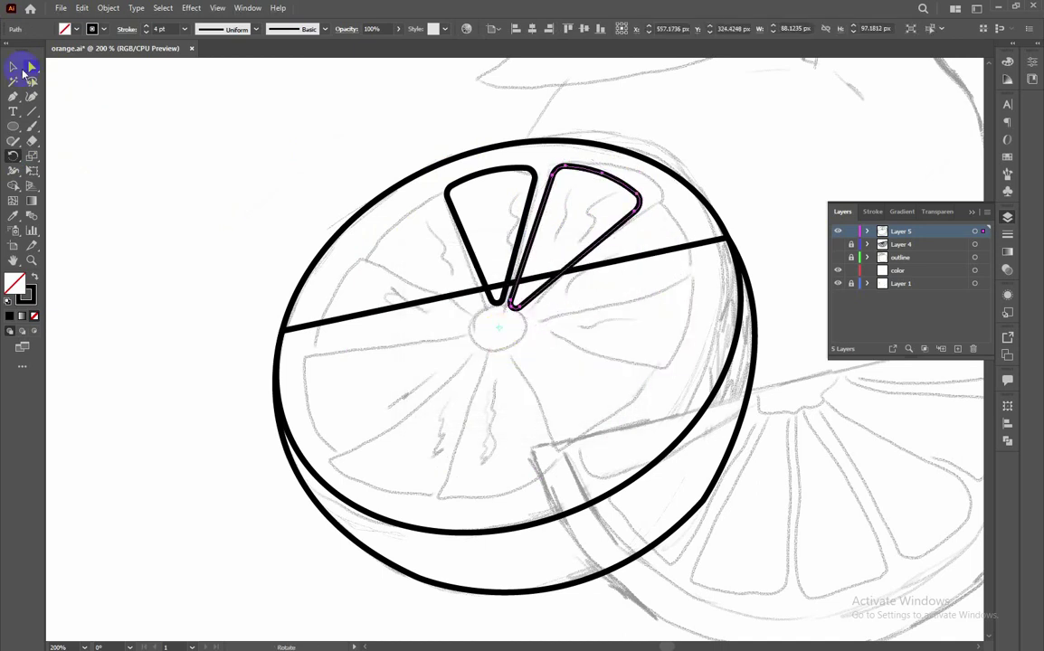
left_click_drag(603, 237, 633, 305)
key("v")
Step: Reflect the new wedge and rotate it to rest against the dividing line
left_click_drag(695, 327, 687, 256)
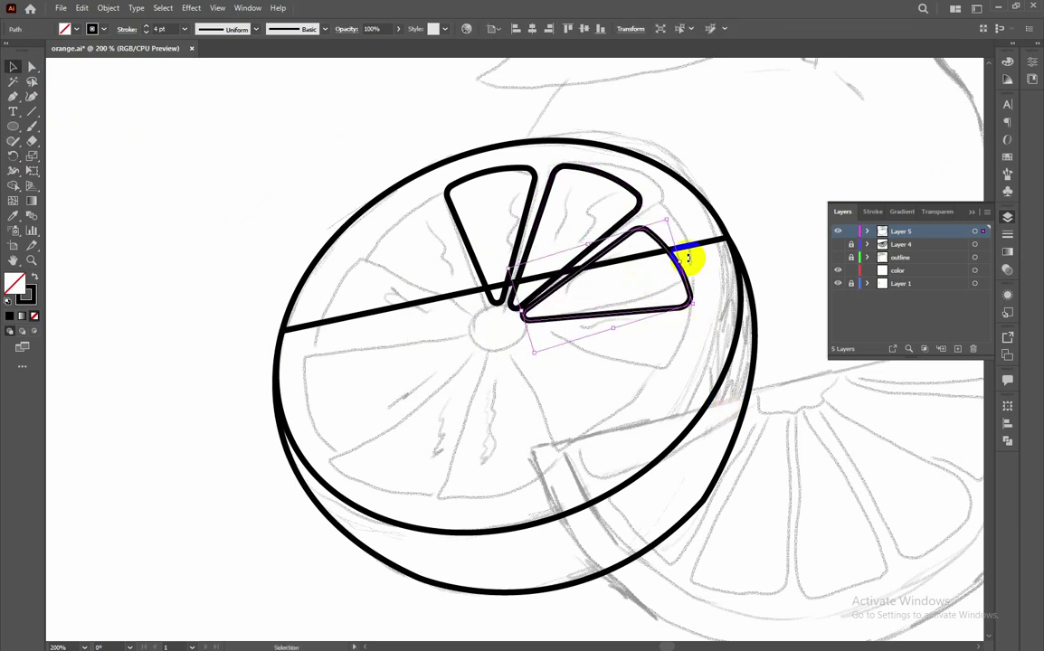
right_click(641, 315)
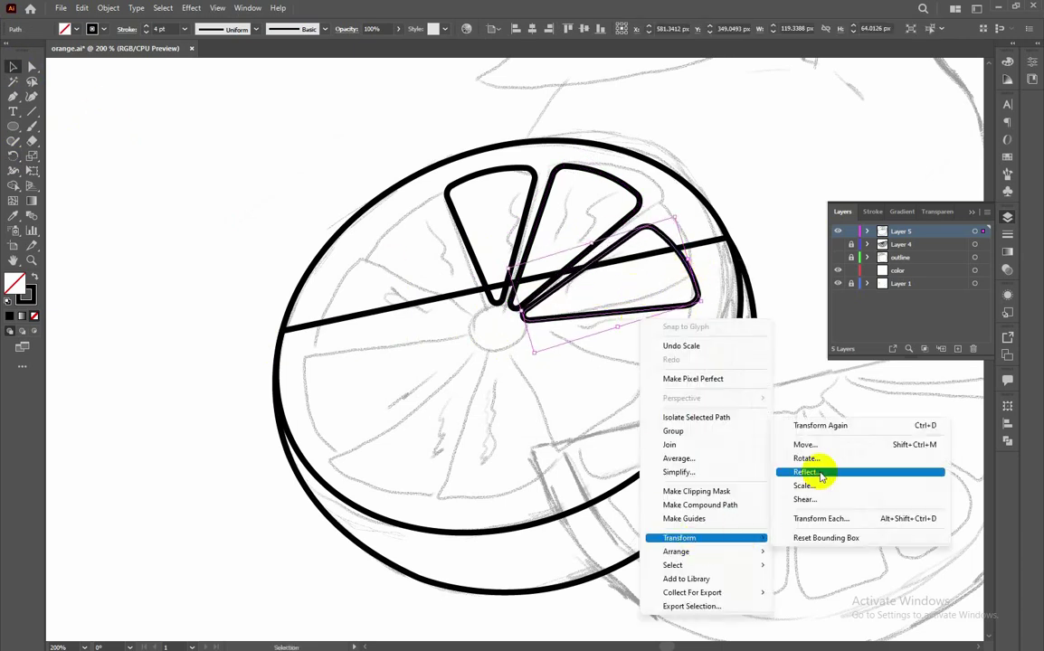
left_click(792, 473)
left_click_drag(541, 224, 418, 335)
left_click(401, 521)
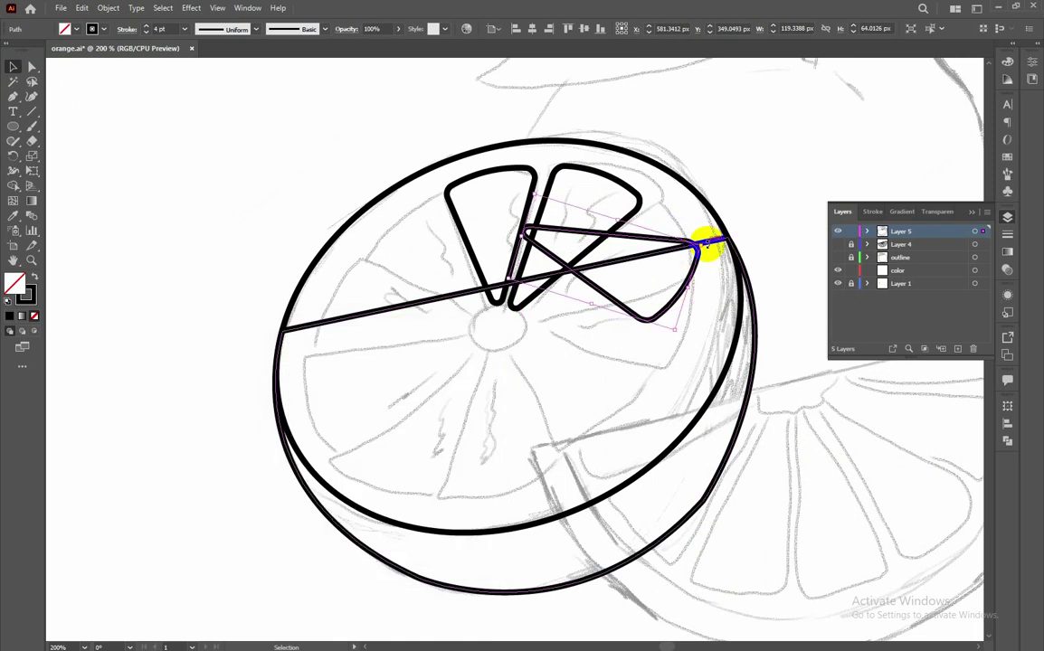
mouse_move(660, 230)
left_mouse_down()
mouse_move(706, 272)
mouse_move(688, 307)
left_mouse_up()
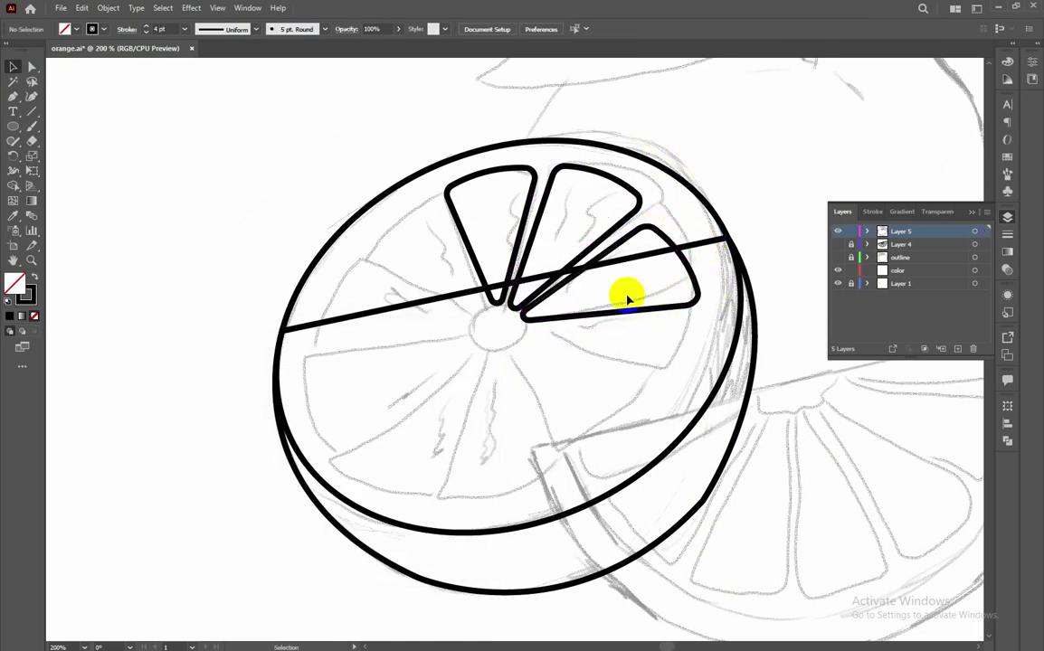
key("g")
scroll(627, 300, "up", 1)
left_click(621, 358)
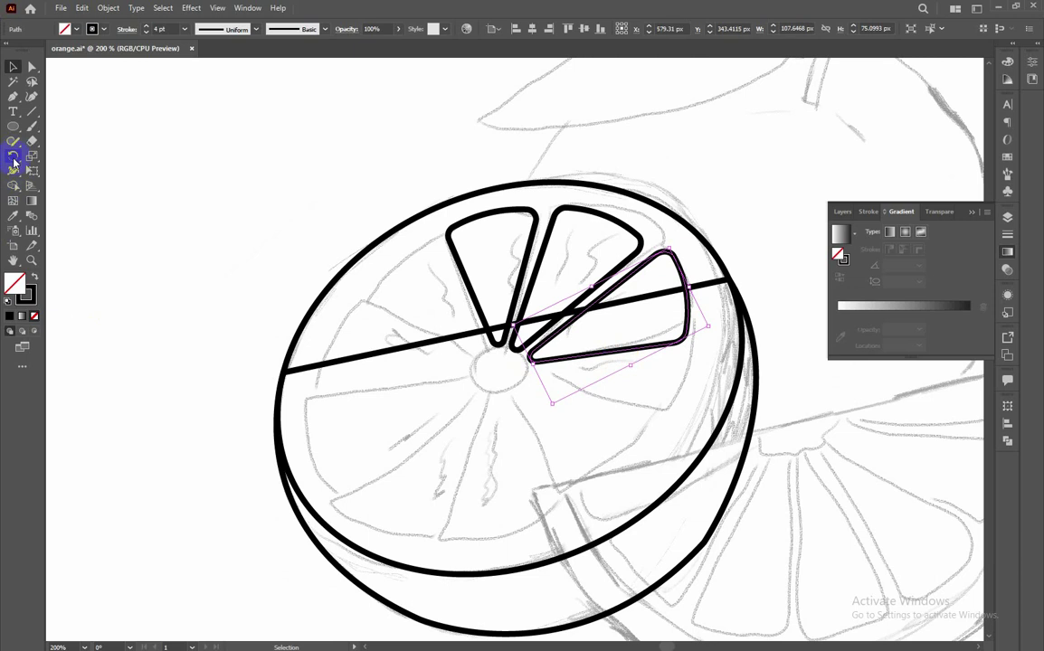
Step: Rotate-copy a wedge around the centre to sit just below the dividing line
left_click(13, 160)
left_click(504, 369)
mouse_move(641, 349)
left_mouse_down()
mouse_move(648, 366)
mouse_move(625, 427)
left_mouse_up()
key("ctrl+d")
key("ctrl+d")
key("ctrl+d")
key("ctrl+d")
key("ctrl+d")
key("ctrl+z")
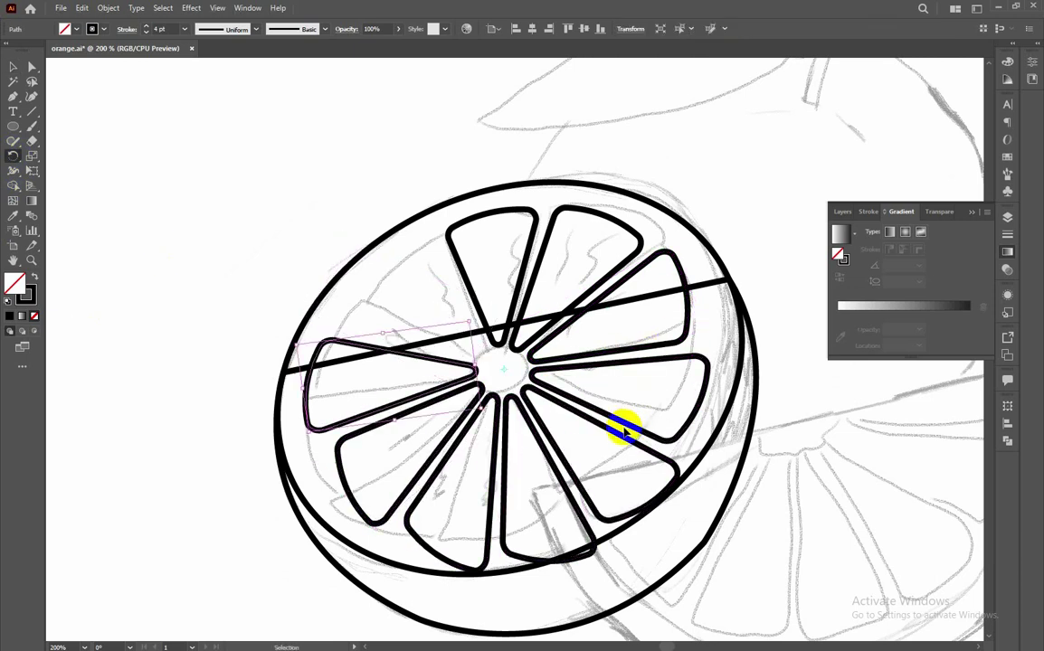
key("ctrl+z")
key("ctrl+z")
key("ctrl+z")
left_click(14, 67)
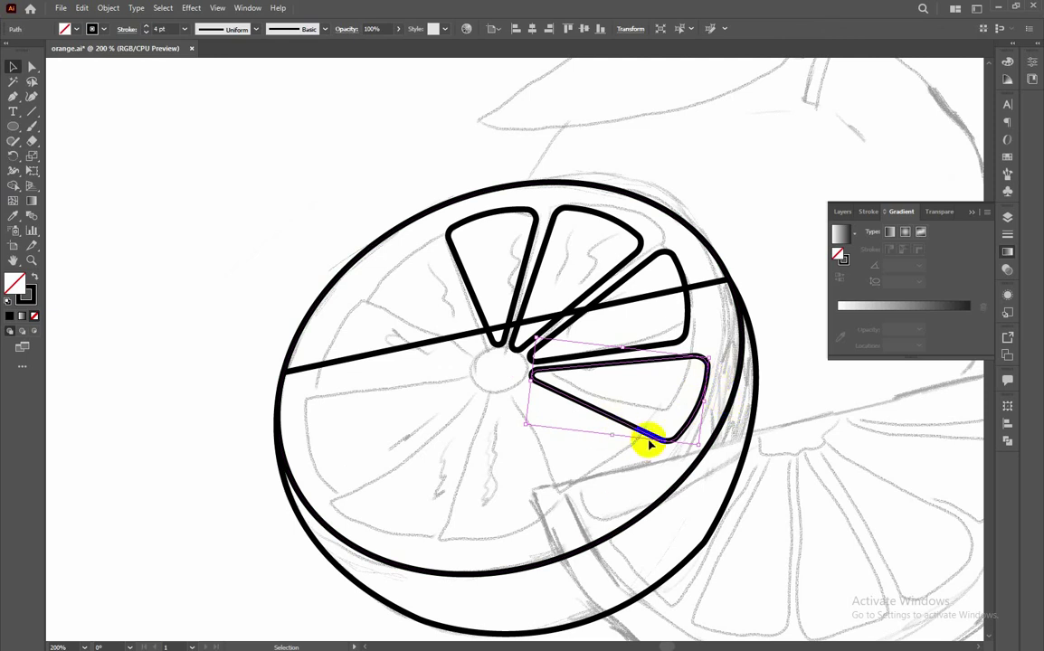
Step: Add two anchor points to the outer rim ellipse with the Curvature tool
left_click(736, 279)
key("shift+grave")
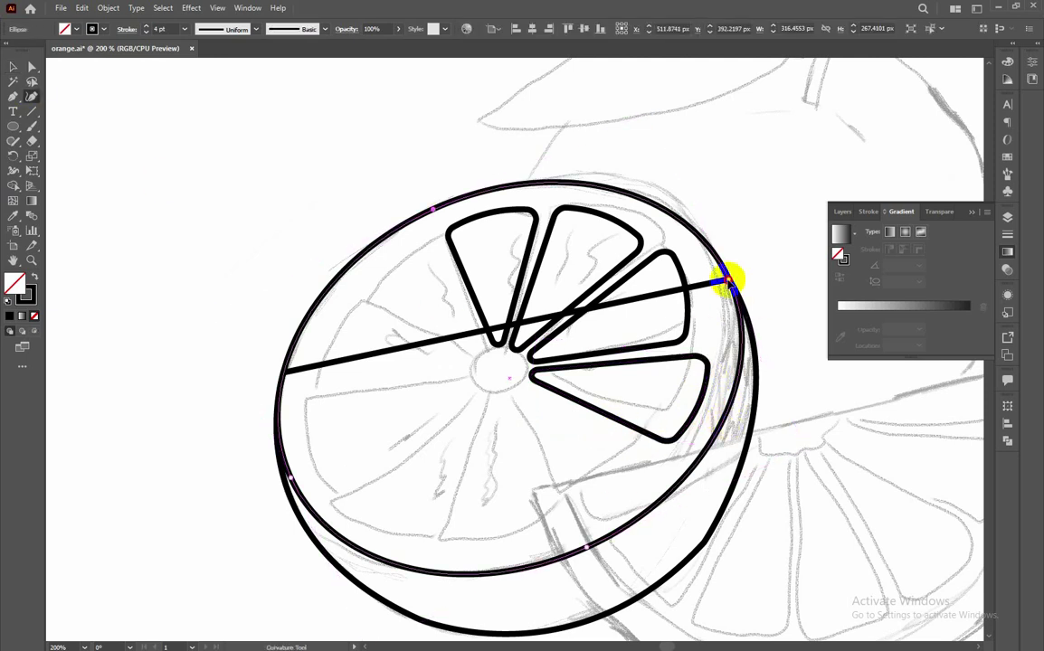
left_click(727, 327)
left_click(653, 199)
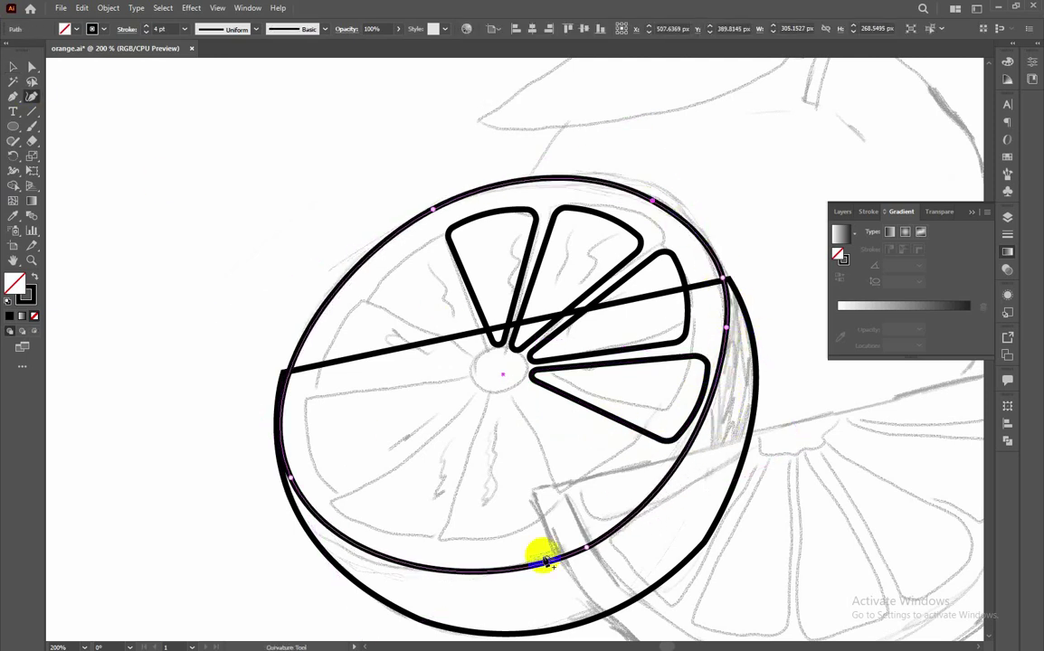
key("v")
left_click(349, 438)
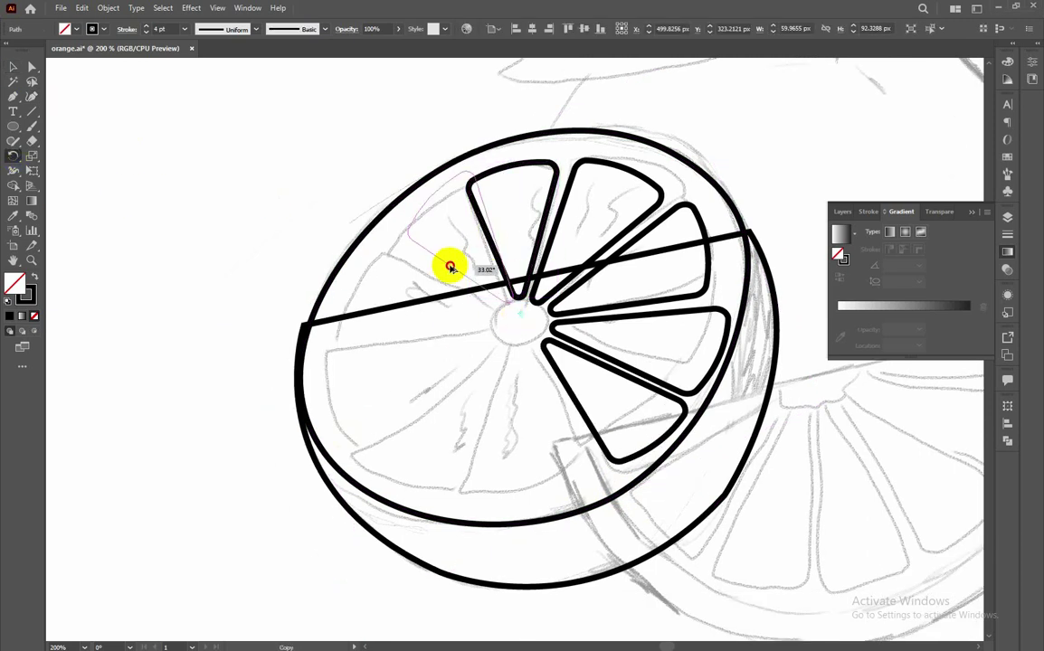
Step: Try a rotation on the wedge, then undo it
left_click(450, 268, "alt")
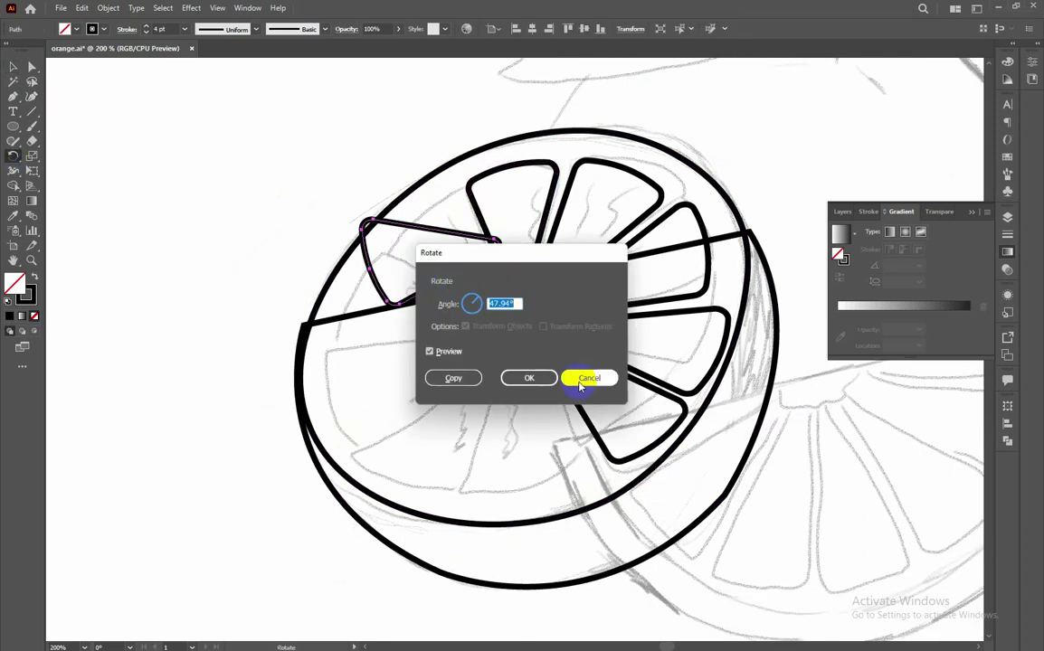
left_click(583, 377)
key("ctrl+z")
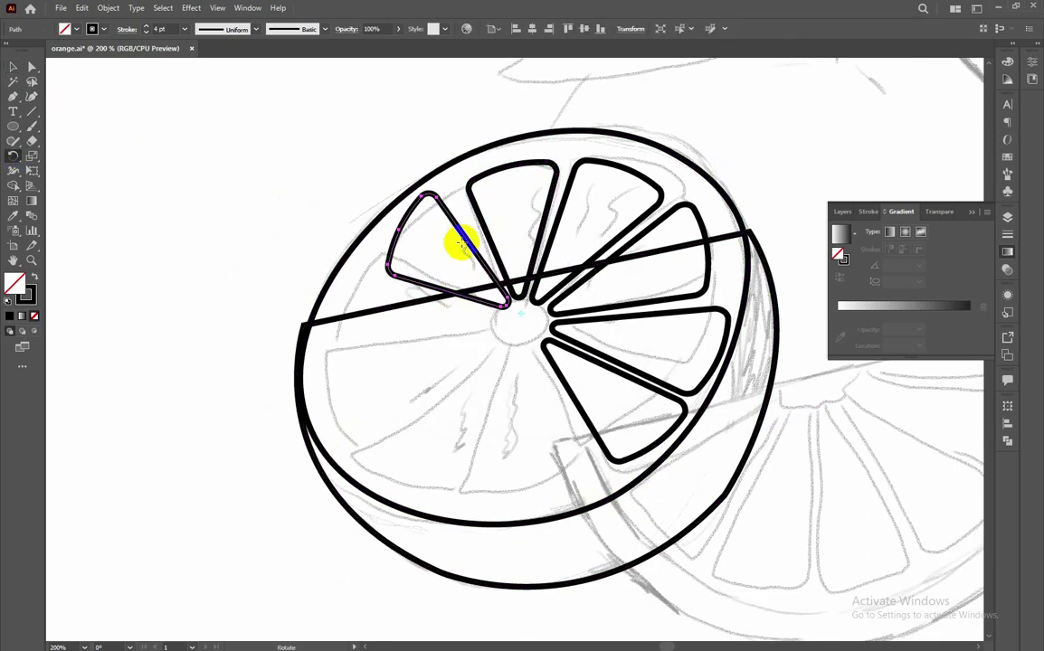
right_click(467, 261)
left_click(634, 517)
Step: Reflect the wedge across a custom-angle axis
right_click(509, 284)
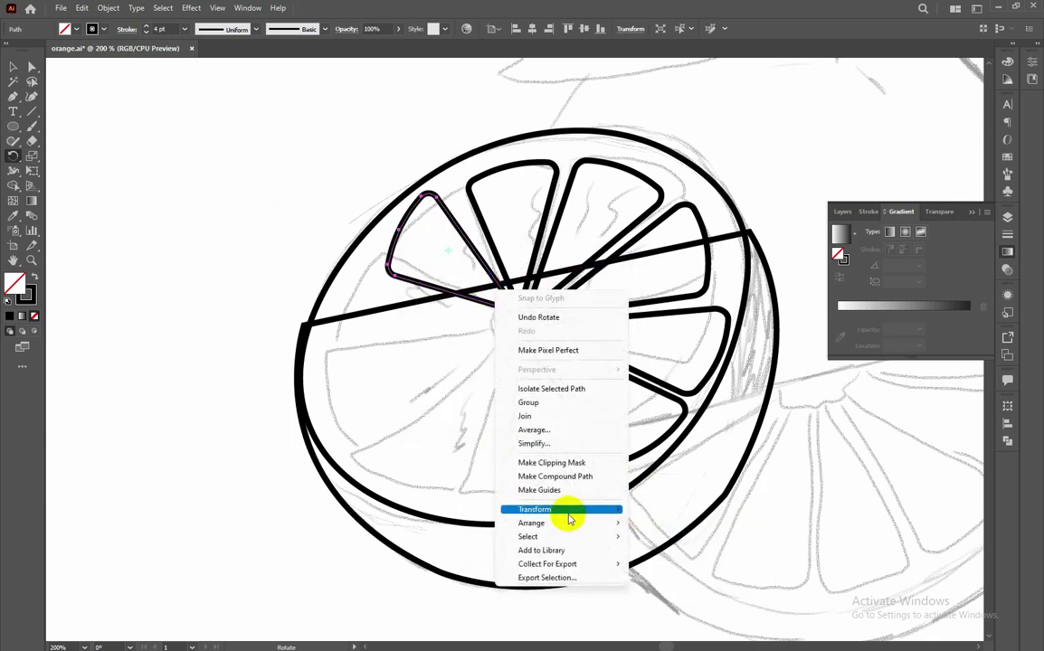
left_click(592, 484)
left_click(324, 396)
left_click(326, 380)
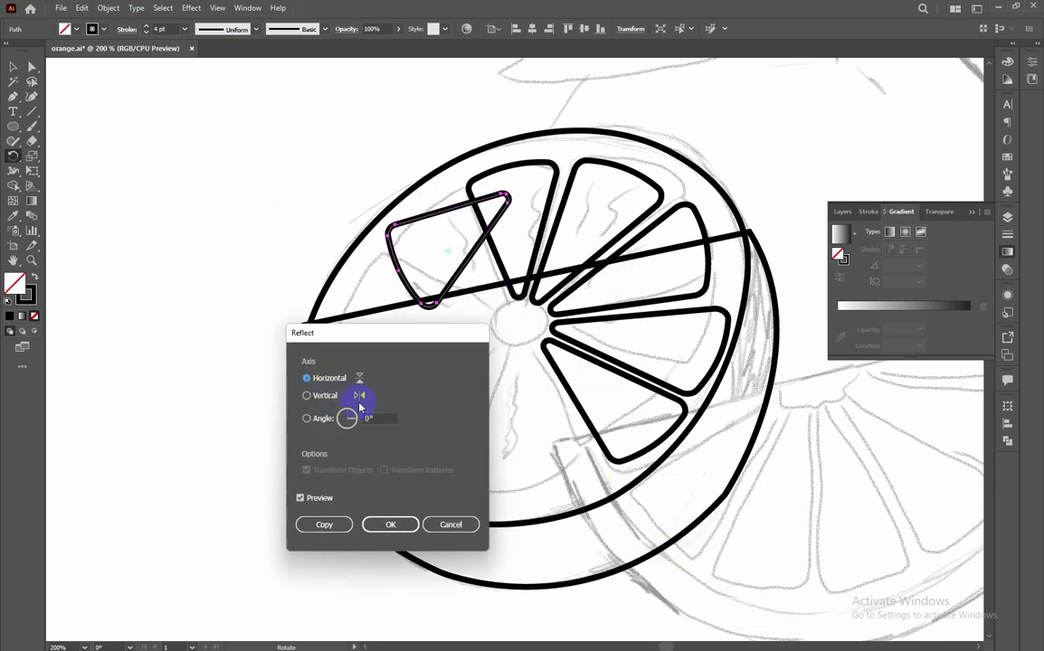
left_click_drag(349, 414, 357, 431)
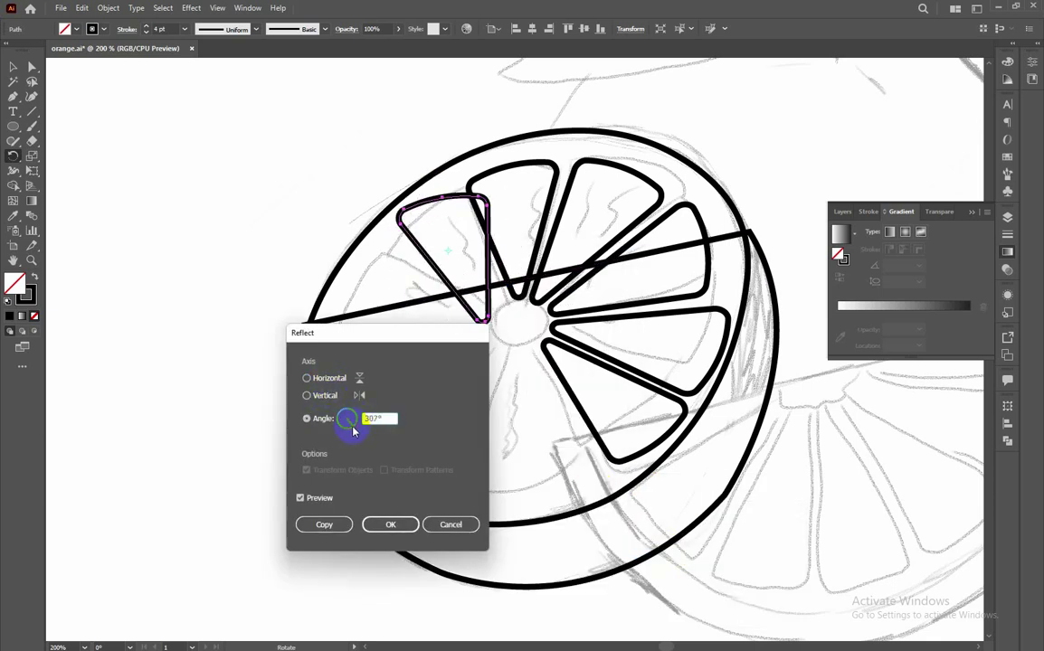
key("Return")
left_click(13, 66)
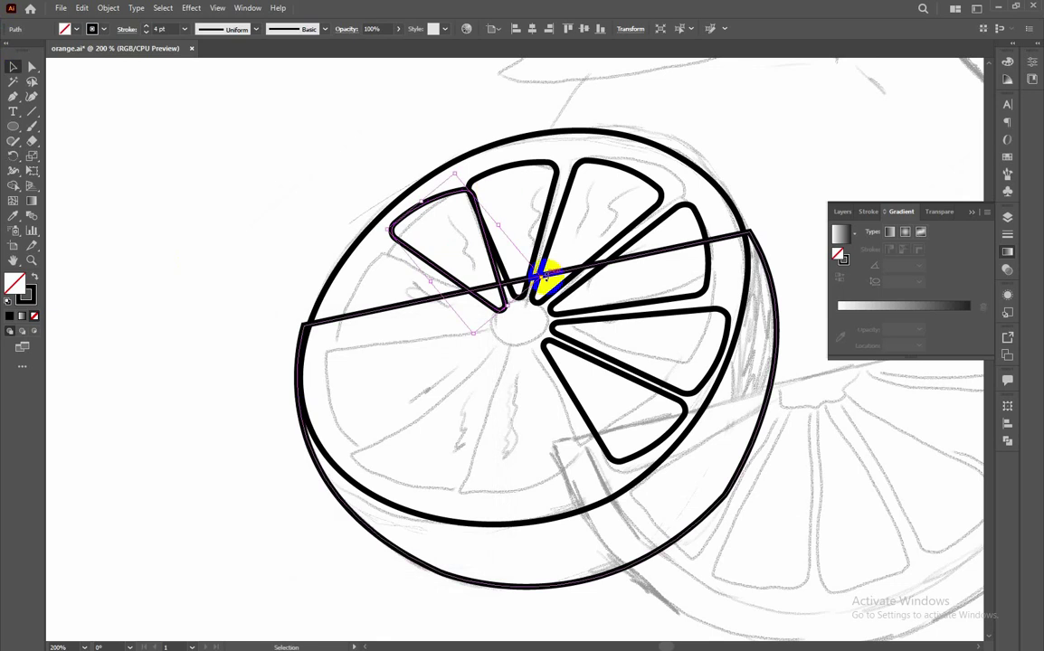
Step: Nudge the mirrored wedge into the upper-left by the hub, testing and undoing rotated copies
left_click_drag(541, 280, 493, 308)
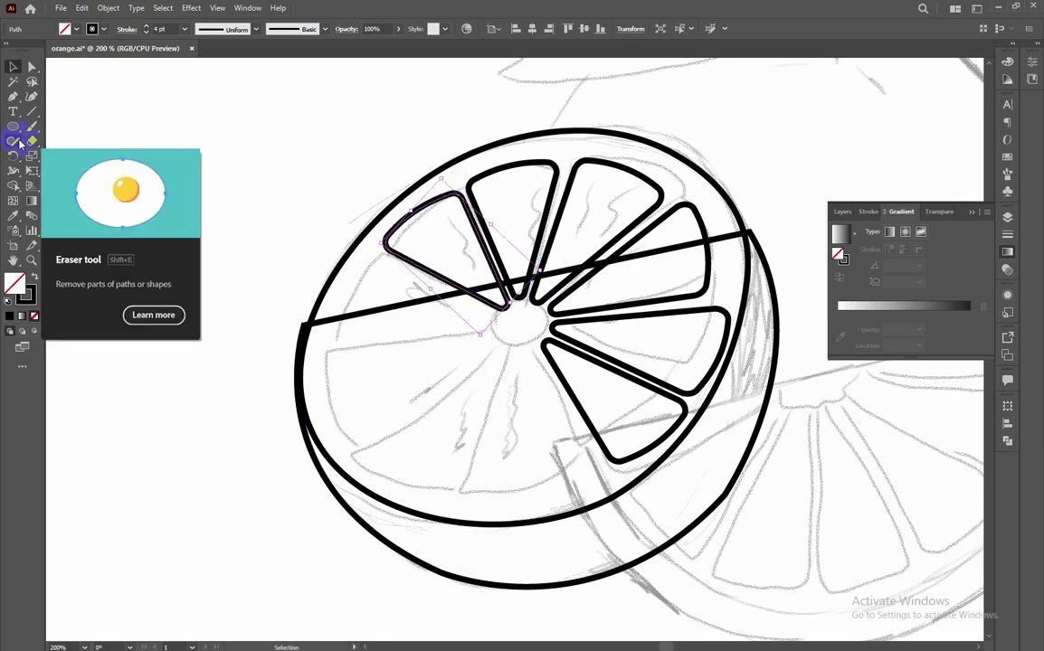
left_click(513, 318)
left_click(408, 261)
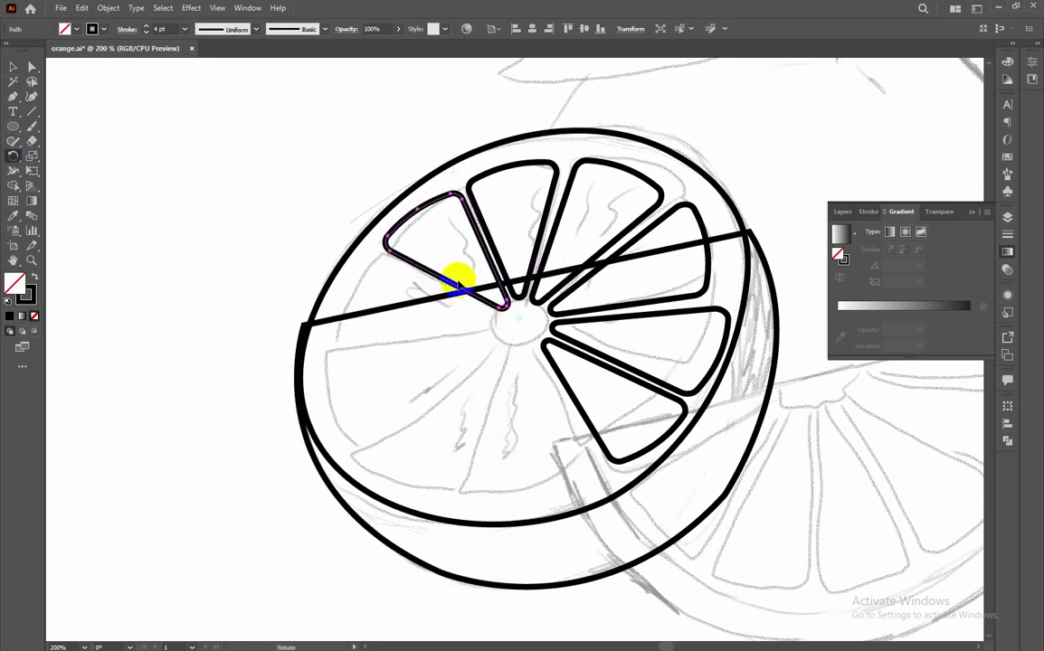
left_click_drag(433, 274, 406, 336)
key("ctrl+d")
key("ctrl+d")
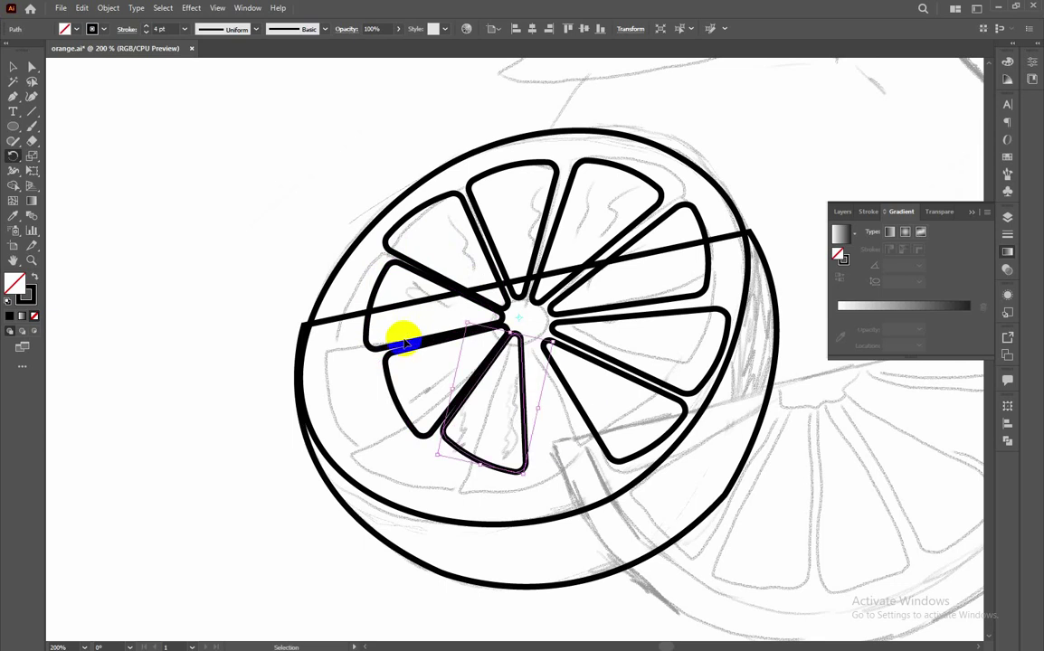
key("ctrl+d")
key("ctrl+z")
key("ctrl+z")
key("ctrl+z")
left_click(13, 66)
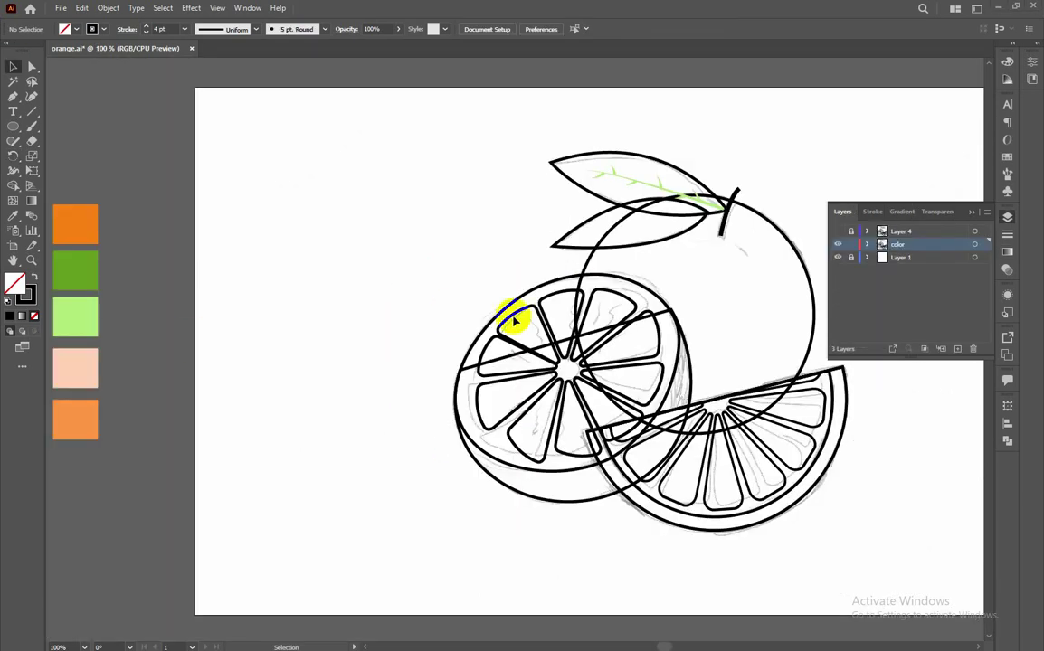
Step: Fill the whole orange circle with the orange swatch
left_click(588, 261)
right_click(608, 275)
left_click(629, 385)
left_click(582, 261)
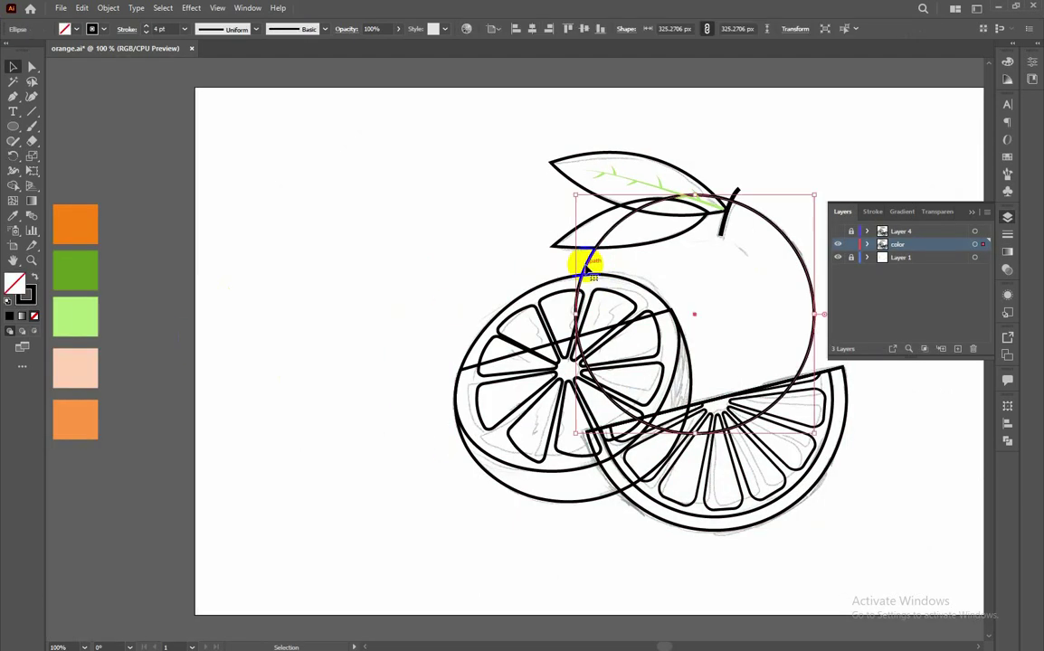
key("i")
left_click(75, 208)
key("v")
left_click(536, 242)
Step: Fill both leaves with the green swatch
left_click(574, 188)
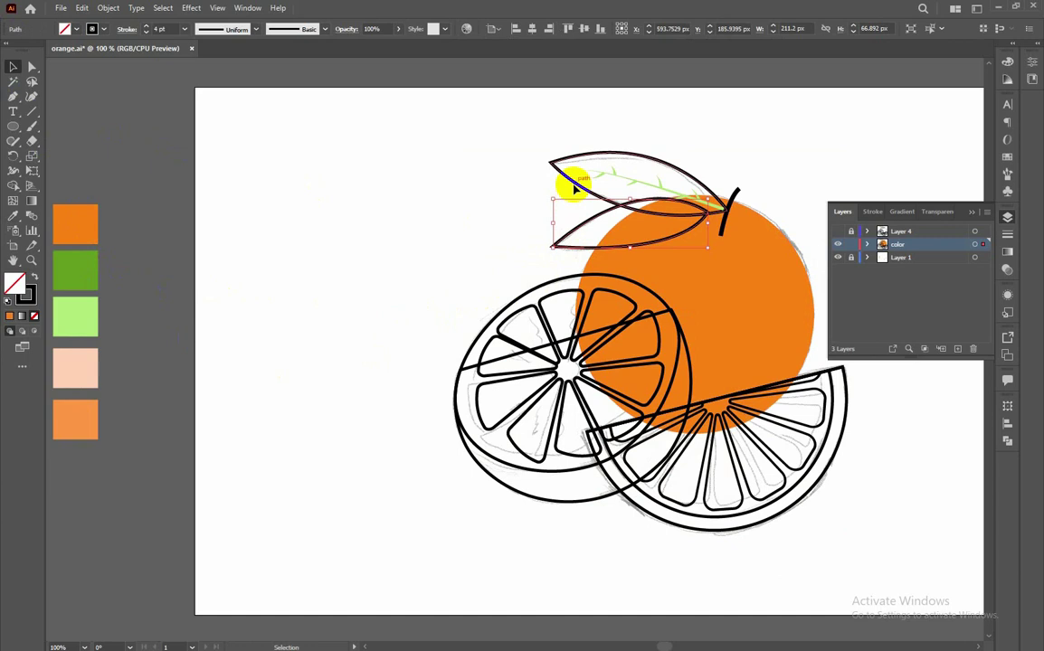
left_click(544, 242, "shift")
key("i")
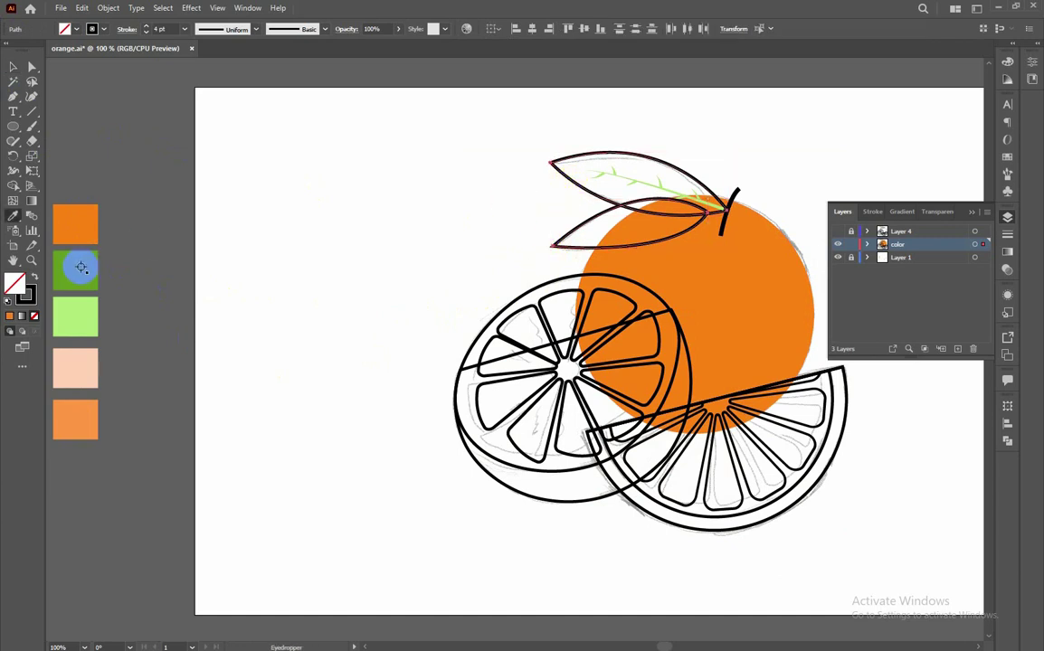
left_click(76, 267)
key("v")
left_click(207, 192)
Step: Give the right slice's rind the orange swatch colour
left_click(537, 323)
left_click(497, 507)
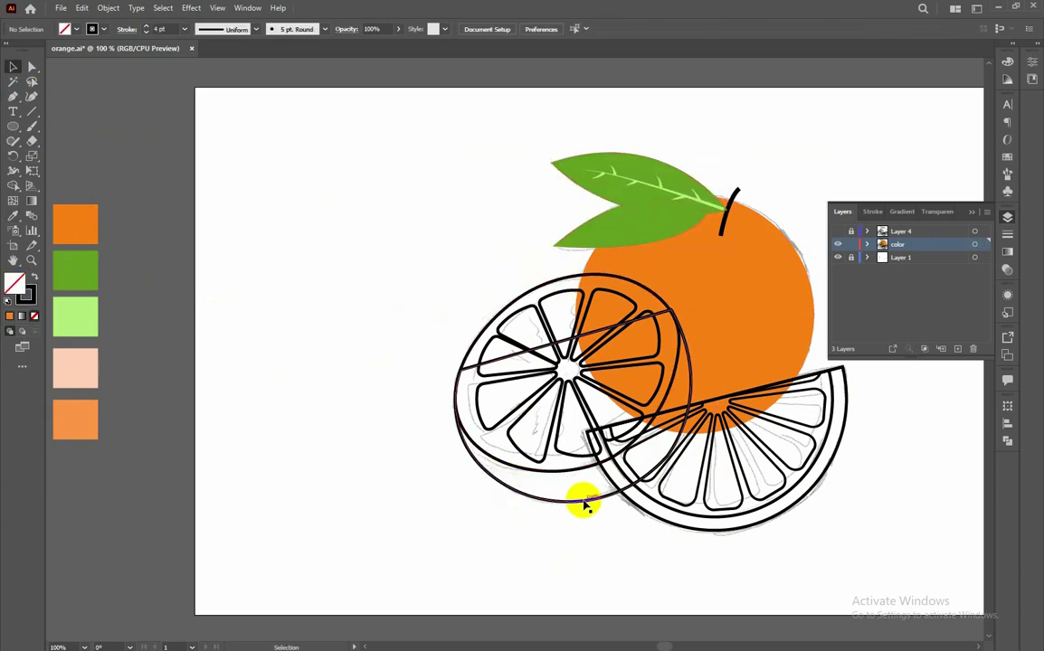
left_click(648, 523)
double_click(652, 521)
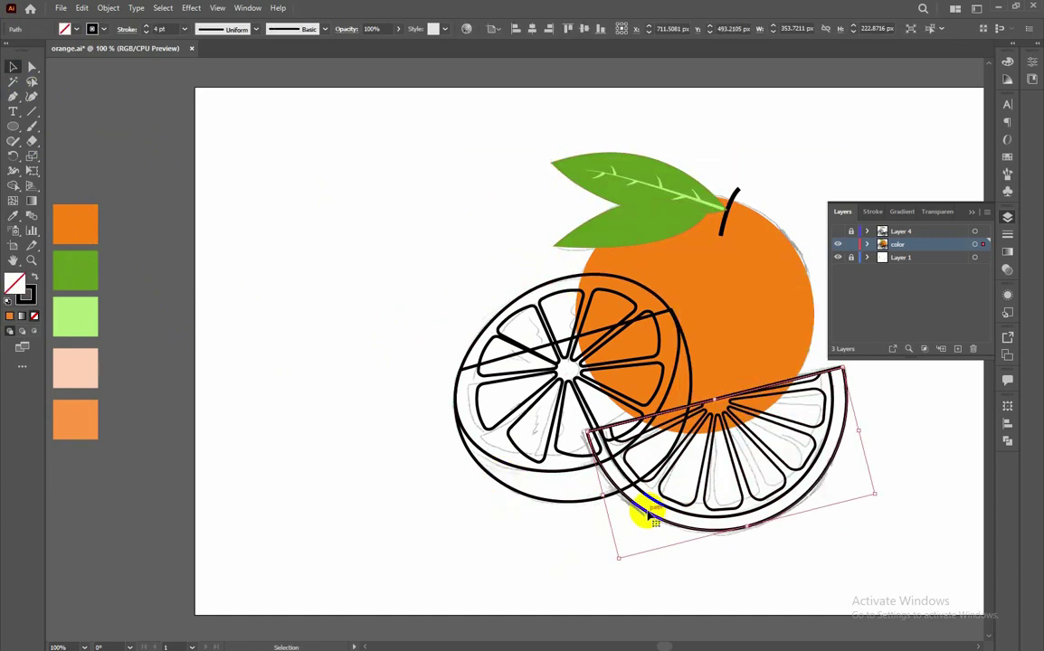
key("i")
left_click(75, 224)
key("v")
left_click(624, 481)
Step: Fill the slice's flesh with peach and colour its wedge outlines orange
key("i")
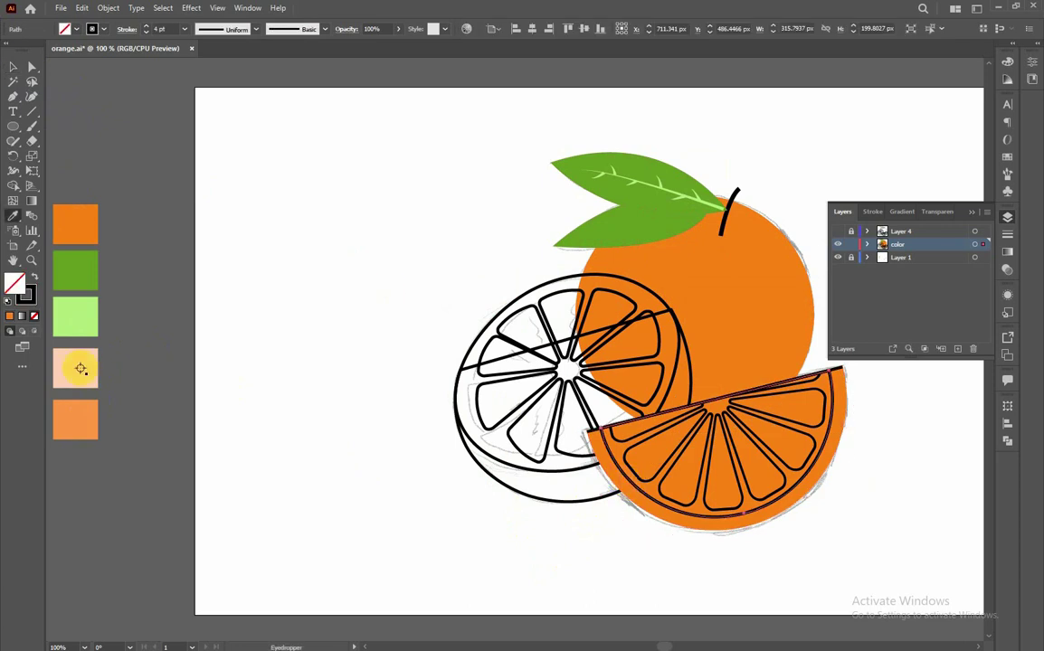
left_click(81, 368)
key("v")
left_click(615, 28)
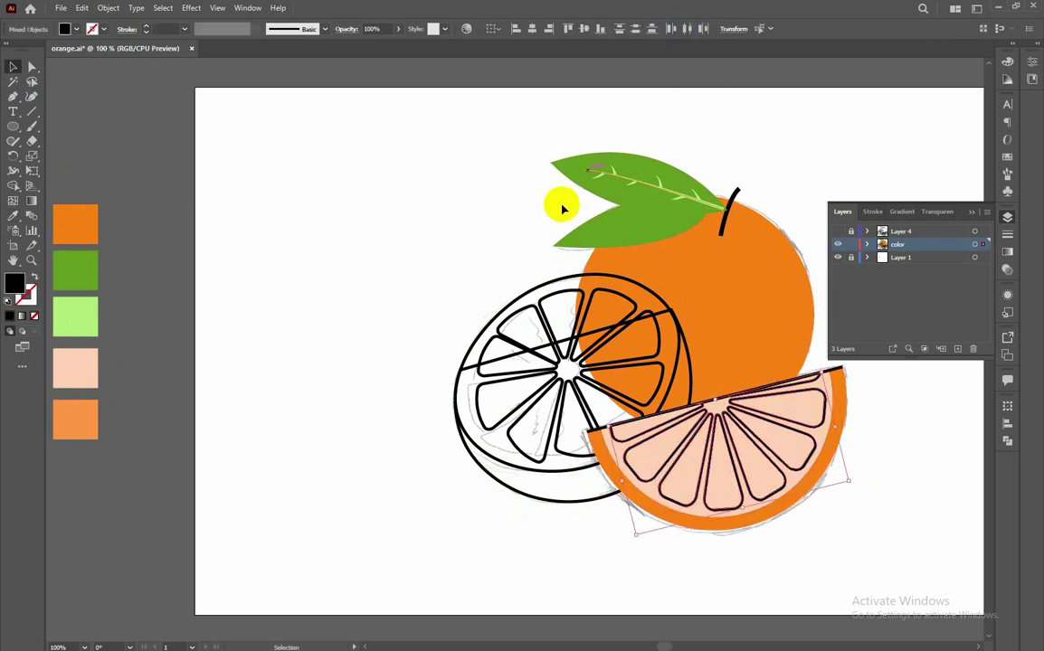
key("i")
left_click(82, 404)
Step: Ungroup the right slice artwork
key("v")
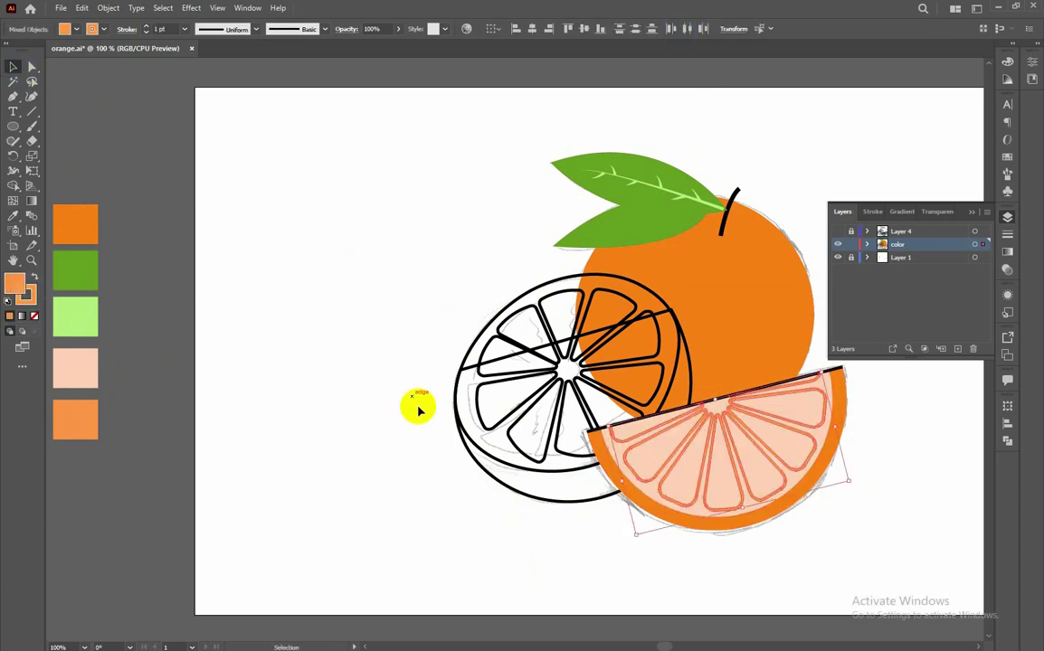
scroll(750, 490, "down", 2)
scroll(717, 433, "up", 4)
right_click(603, 388)
left_click(645, 497)
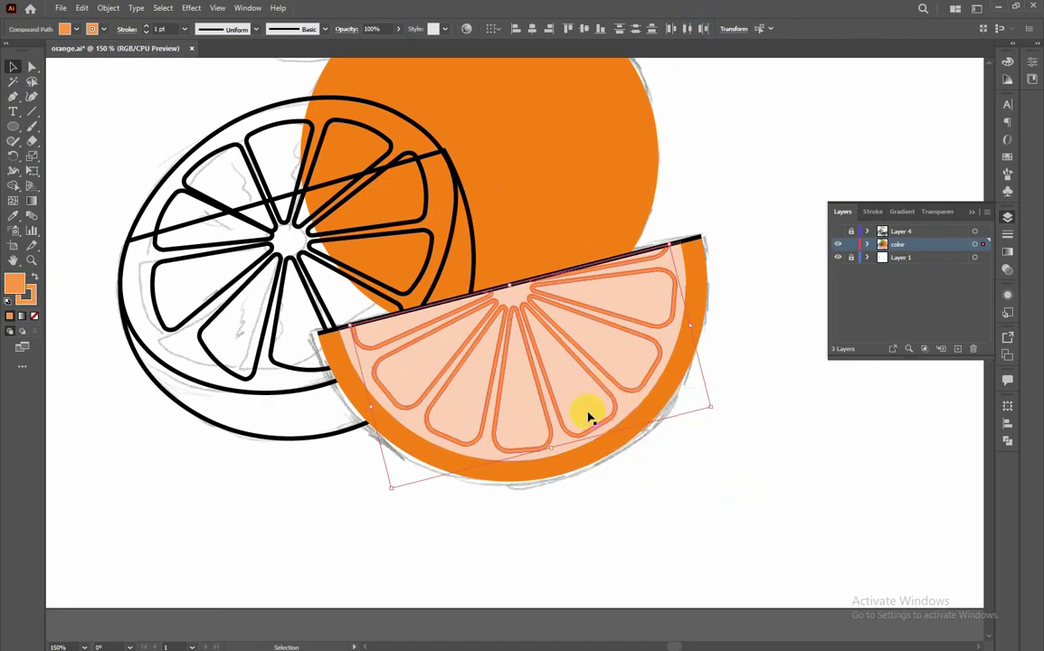
Step: Convert a wedge to a live shape and reset its outline to black with no fill
right_click(587, 413)
left_click(633, 405)
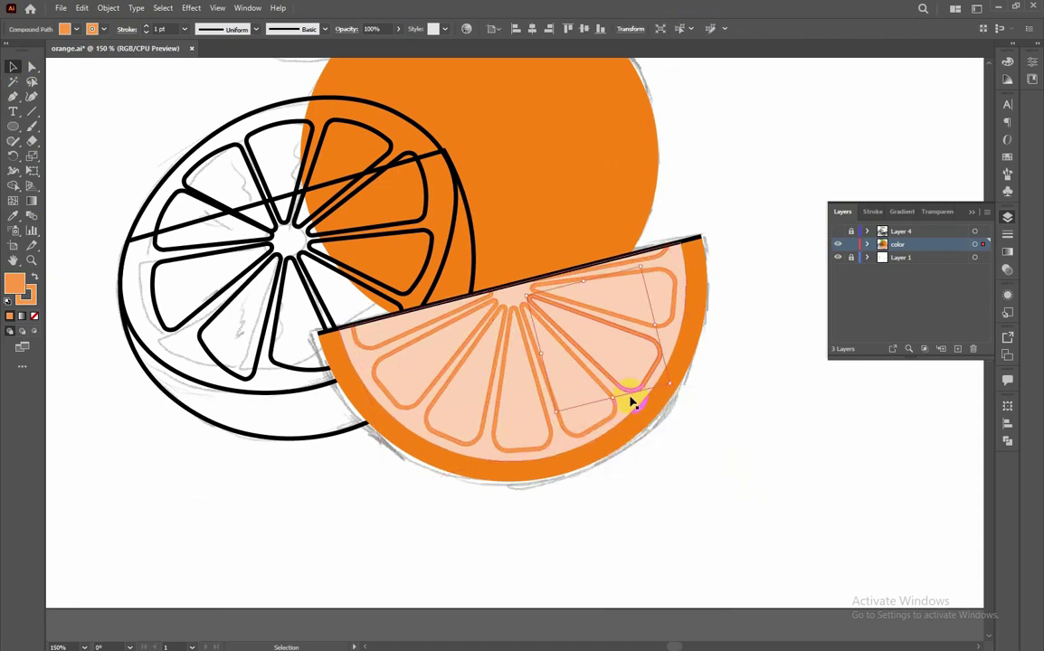
right_click(585, 366)
left_click(108, 7)
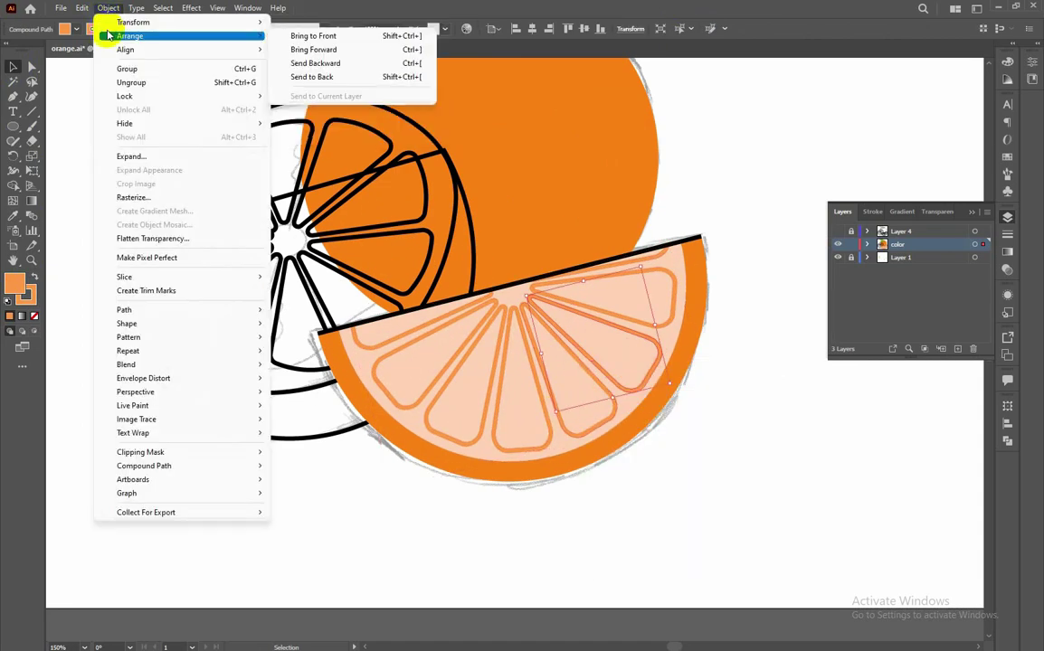
left_click(307, 324)
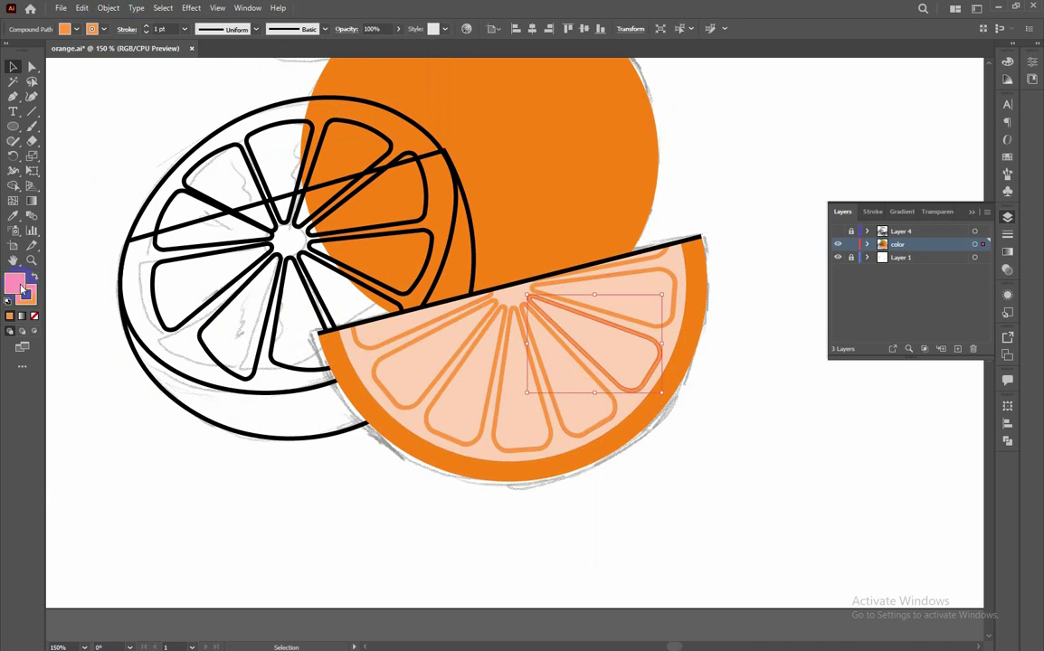
left_click(384, 186)
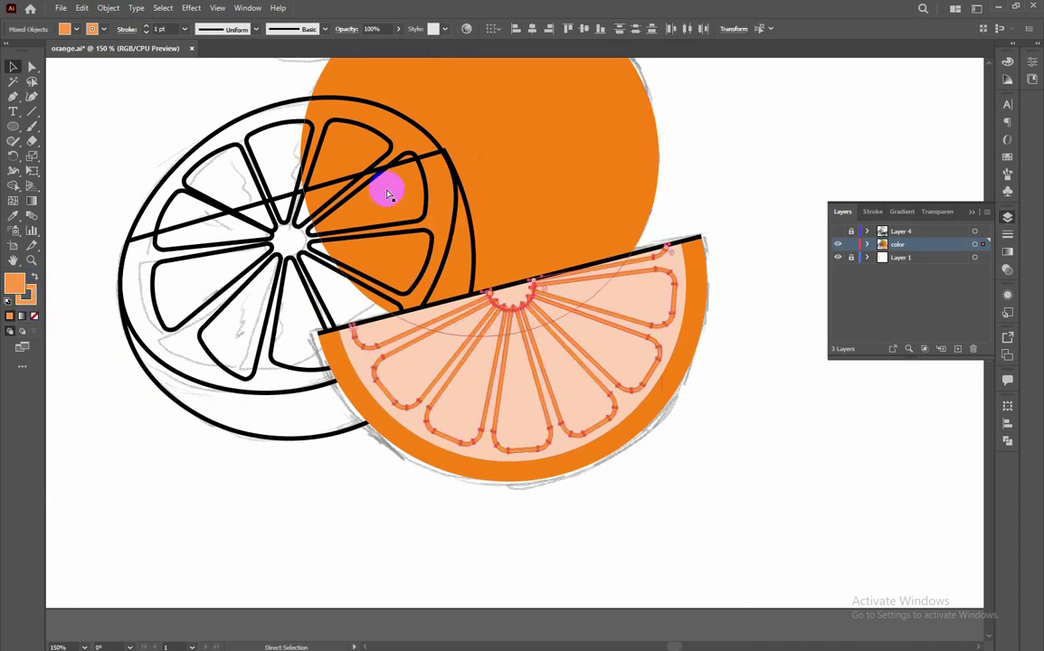
Step: Convert the bottom middle wedge to a live shape and give it an orange outline
left_click(543, 450)
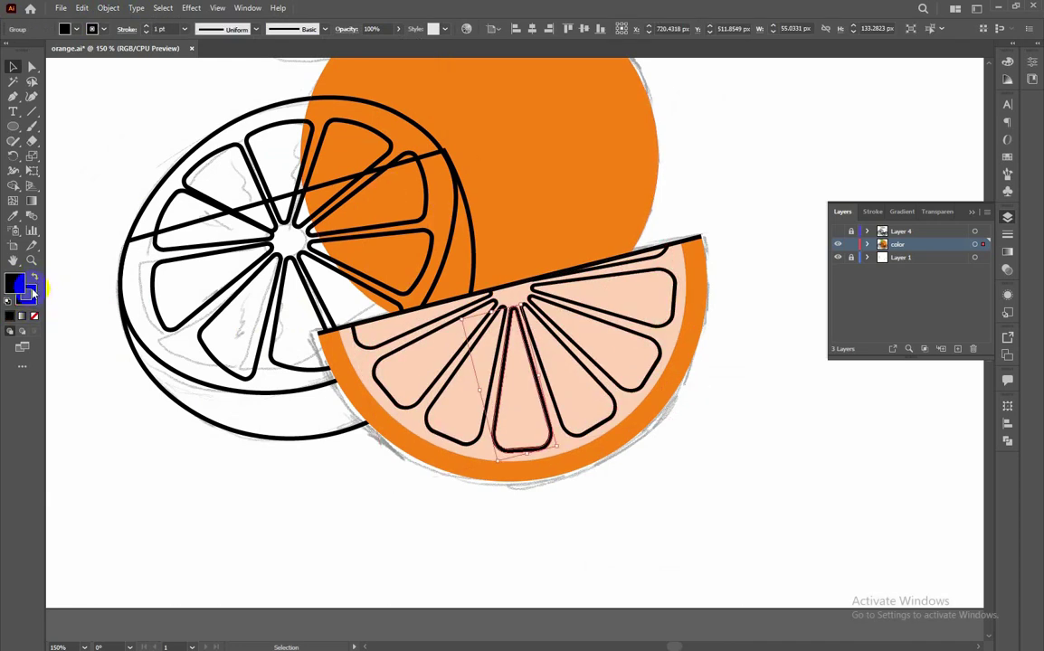
left_click(109, 7)
mouse_move(126, 323)
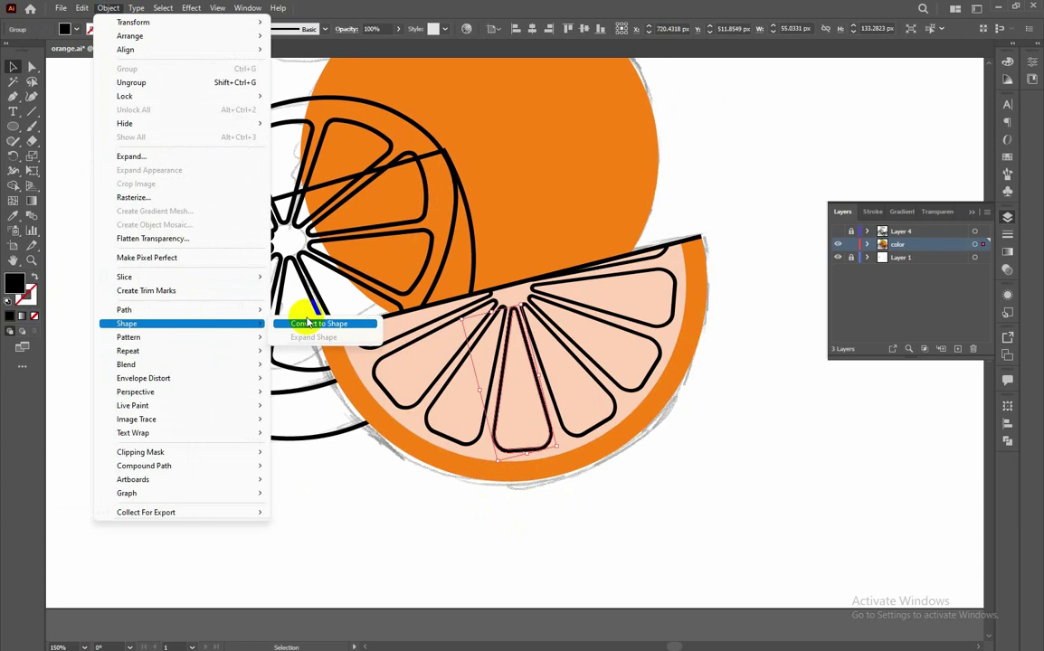
left_click(308, 323)
key("i")
left_click(669, 466)
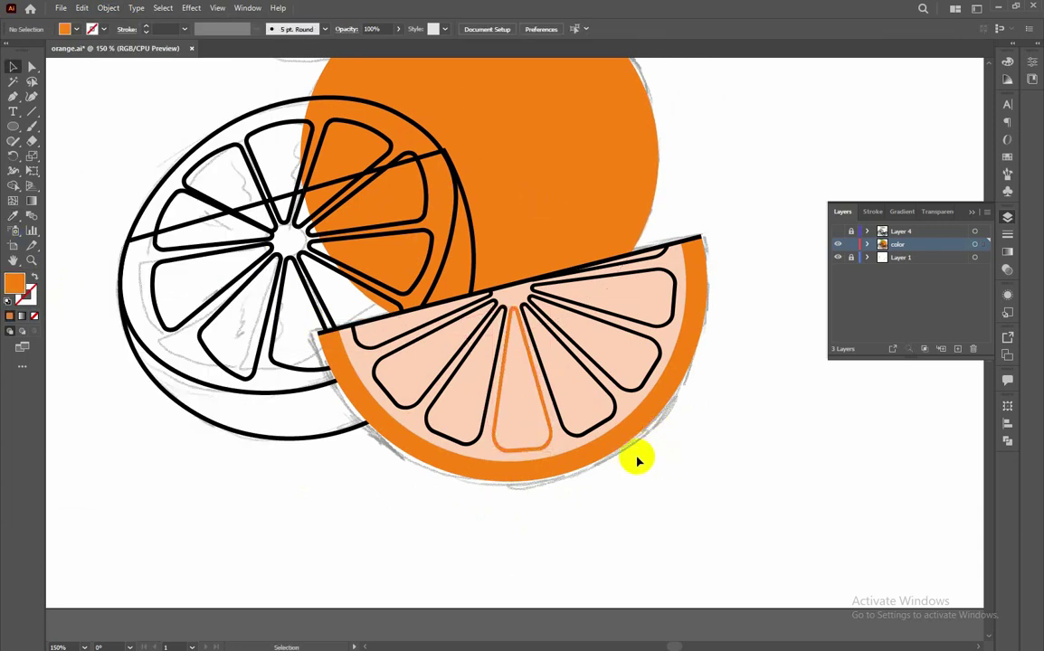
left_click(514, 459)
left_click(420, 272)
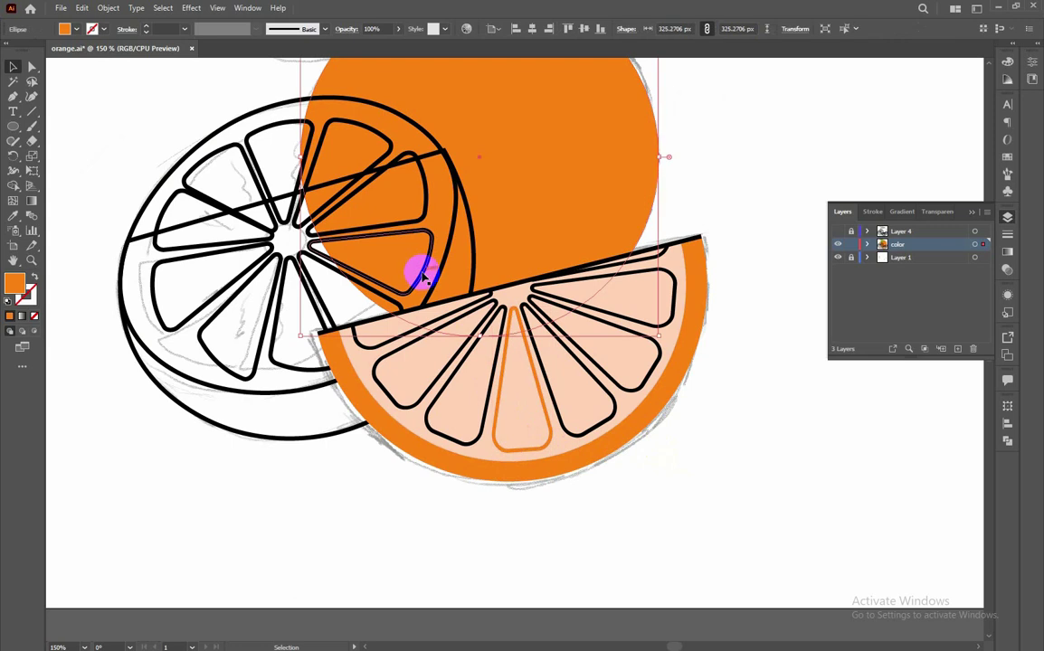
Step: Fill the left half-orange's body with the orange swatch
scroll(222, 419, "left", 5)
scroll(205, 444, "left", 5)
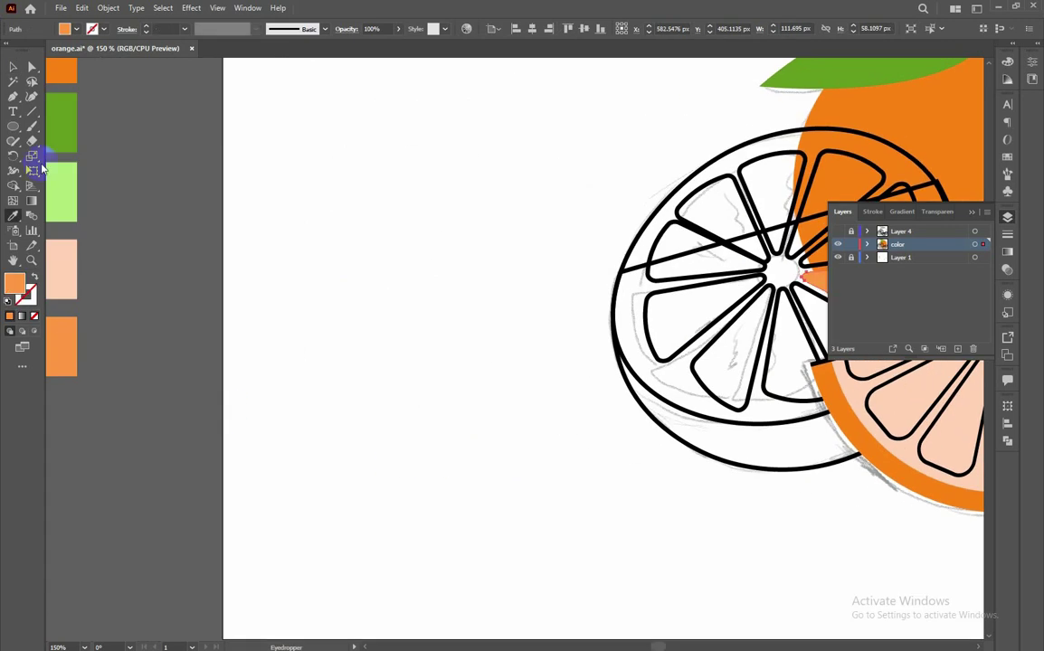
key("v")
key("ctrl+minus")
key("ctrl+minus")
left_click(493, 429)
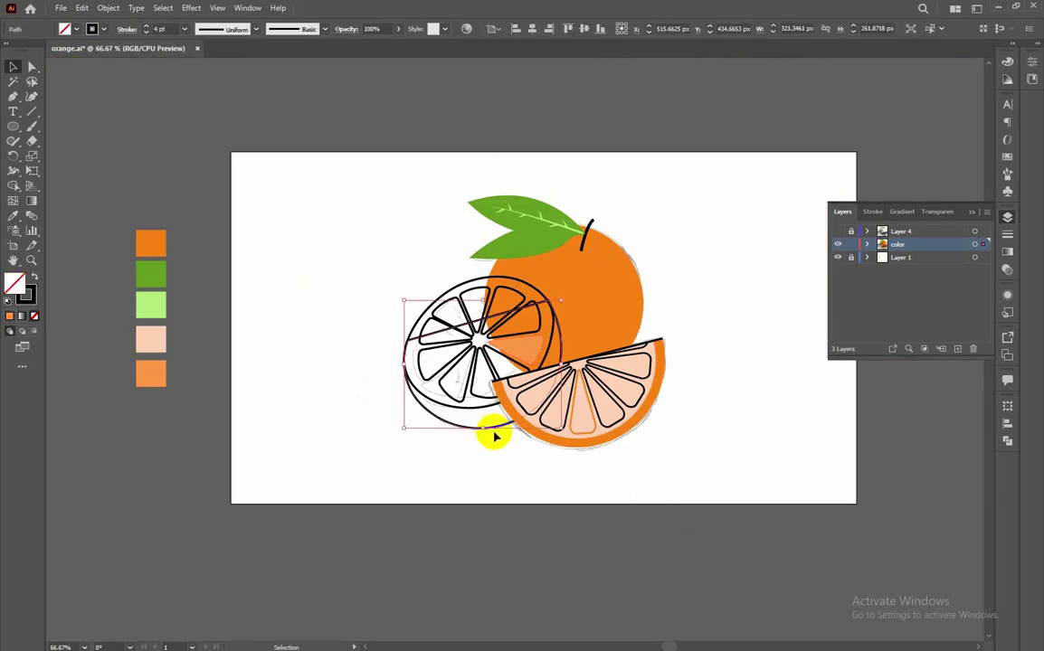
key("u")
left_click(576, 446)
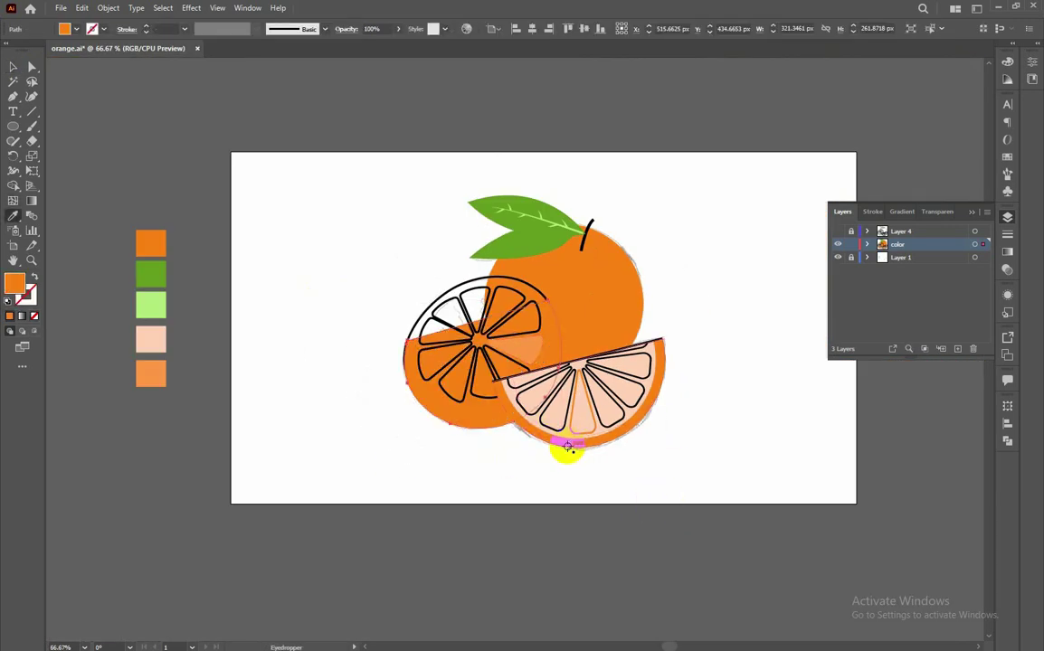
key("v")
left_click(219, 233)
Step: Fill the half-orange's cut face with the peach swatch
left_click(489, 369)
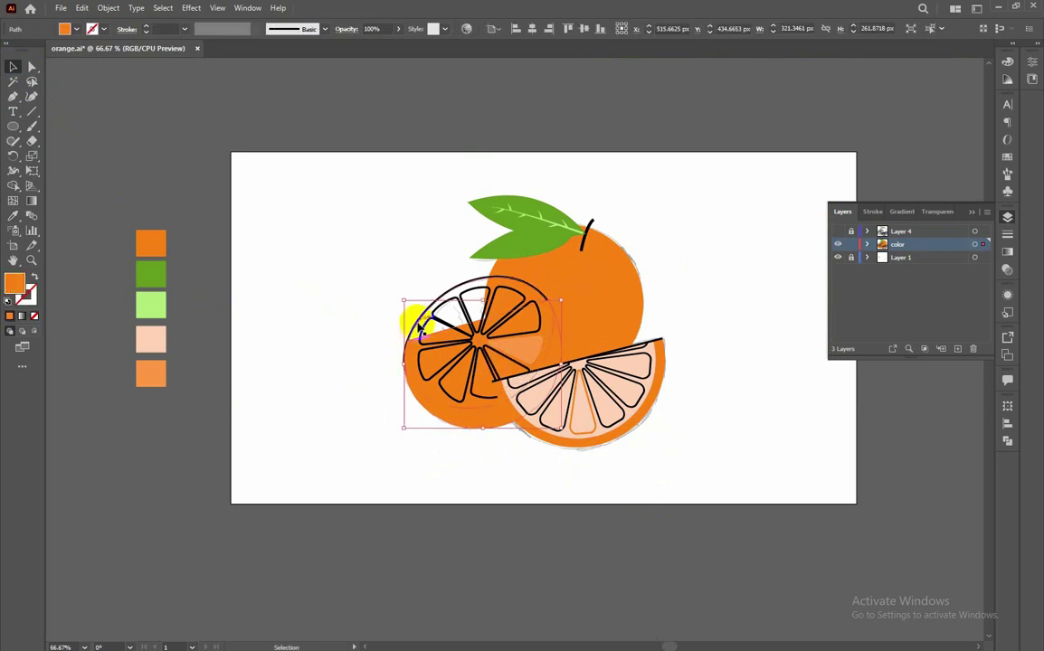
key("i")
left_click(443, 337)
Step: Send the peach face to the back and fill the half-orange segments light orange
right_click(427, 398)
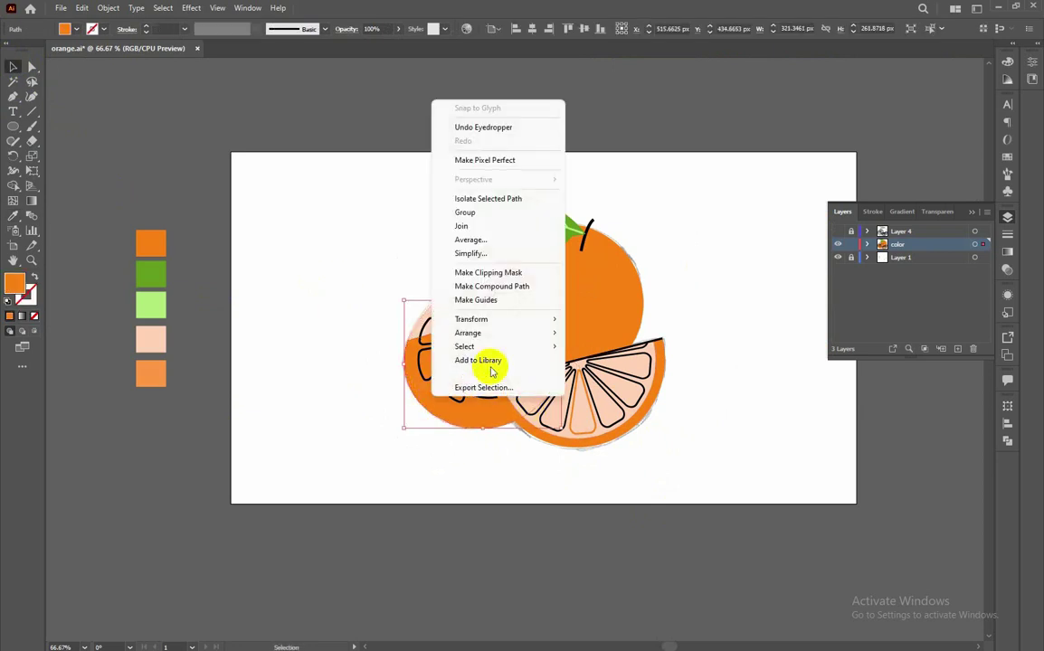
left_click(602, 372)
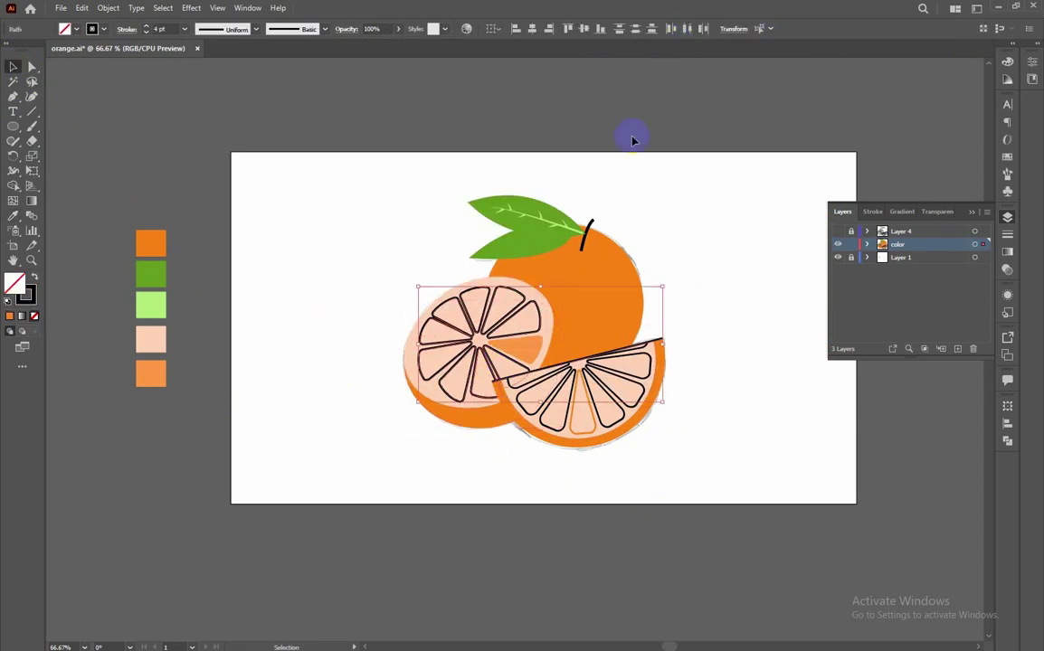
left_click(153, 371)
key("v")
Step: Unhide the Layer 4 black outlines and select the large whole-orange ellipse outline
key("ctrl+plus")
key("ctrl+plus")
key("ctrl+plus")
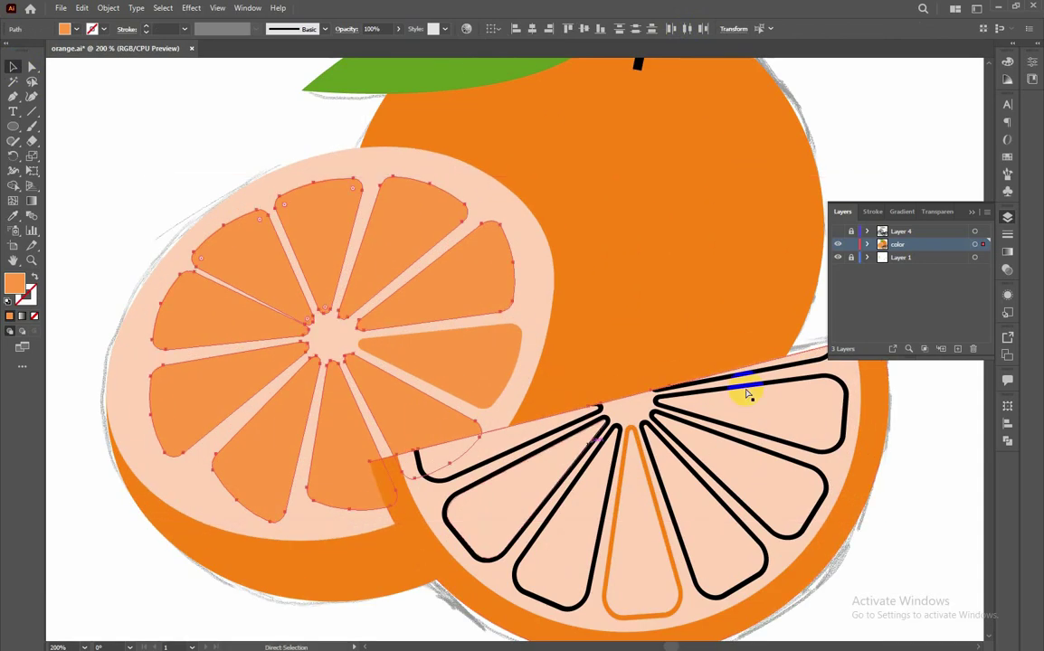
left_click_drag(899, 446, 888, 428)
left_click(837, 231)
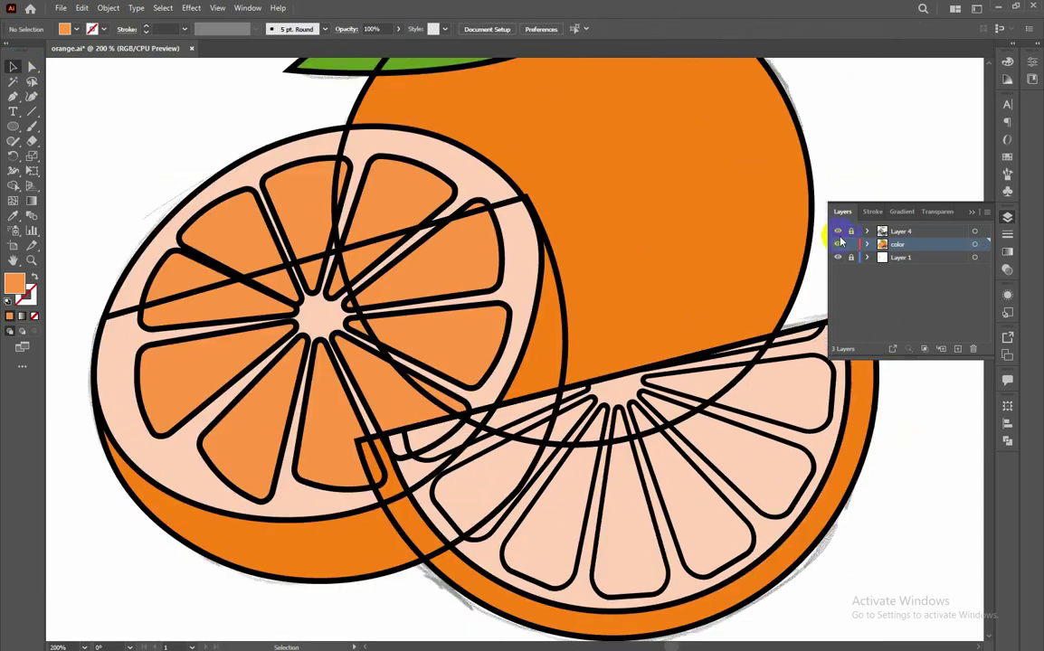
left_click(796, 308)
key("ctrl+minus")
key("ctrl+minus")
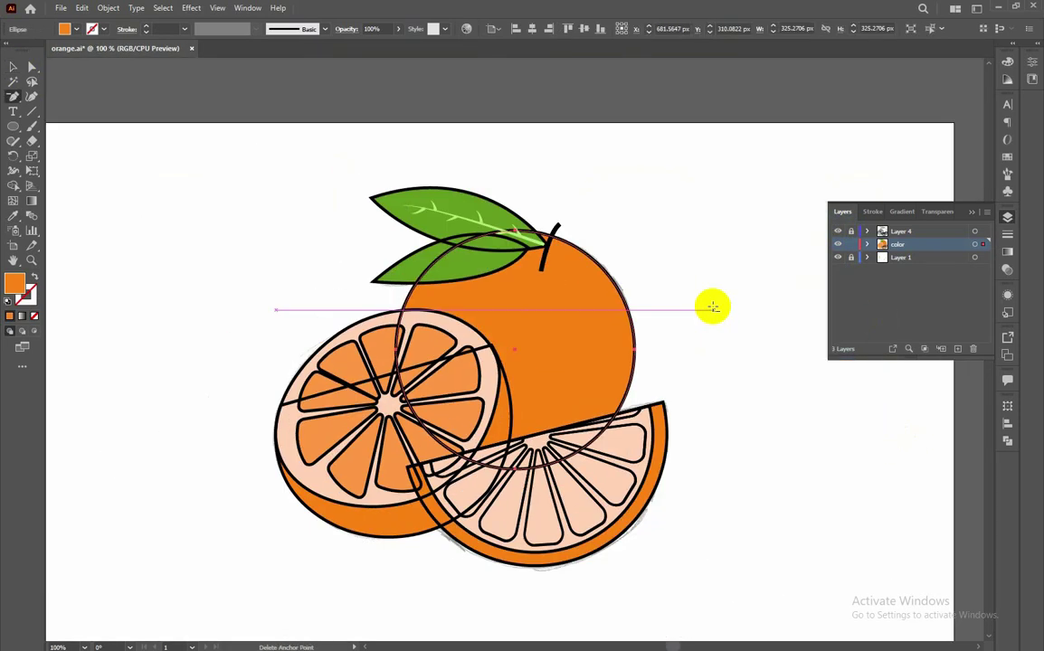
right_click(611, 312)
left_click(13, 66)
left_click(708, 302)
left_click(630, 332)
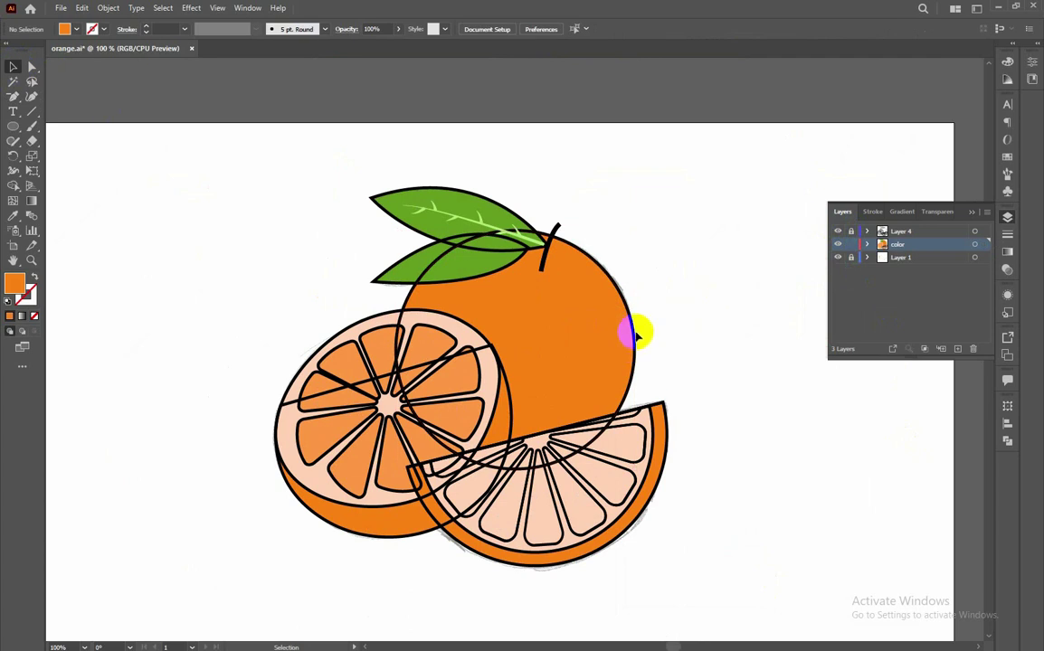
left_click_drag(667, 307, 597, 369)
left_click(631, 373)
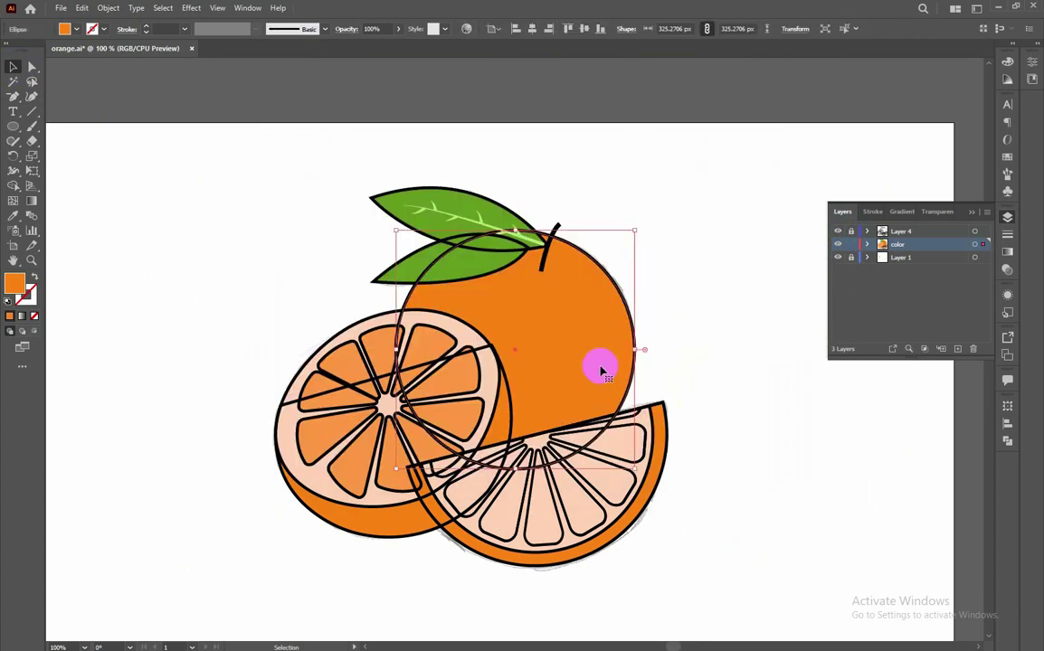
Step: Select all the outline artwork and ungroup it
left_click_drag(793, 124, 415, 443)
right_click(414, 443)
left_click(466, 548)
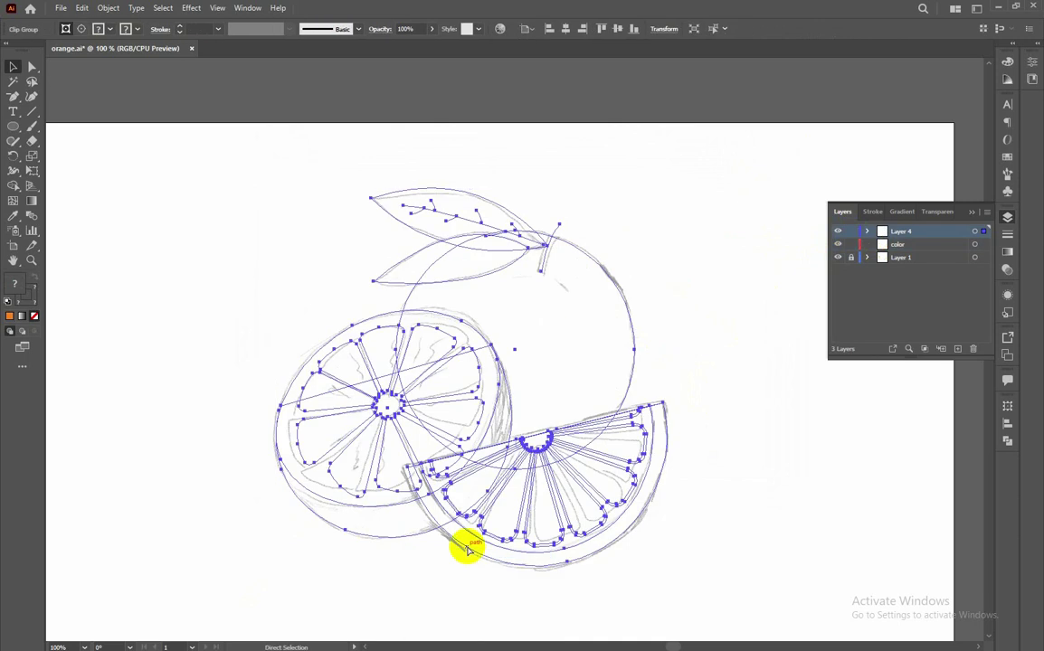
right_click(491, 432)
left_click(272, 134)
right_click(611, 264)
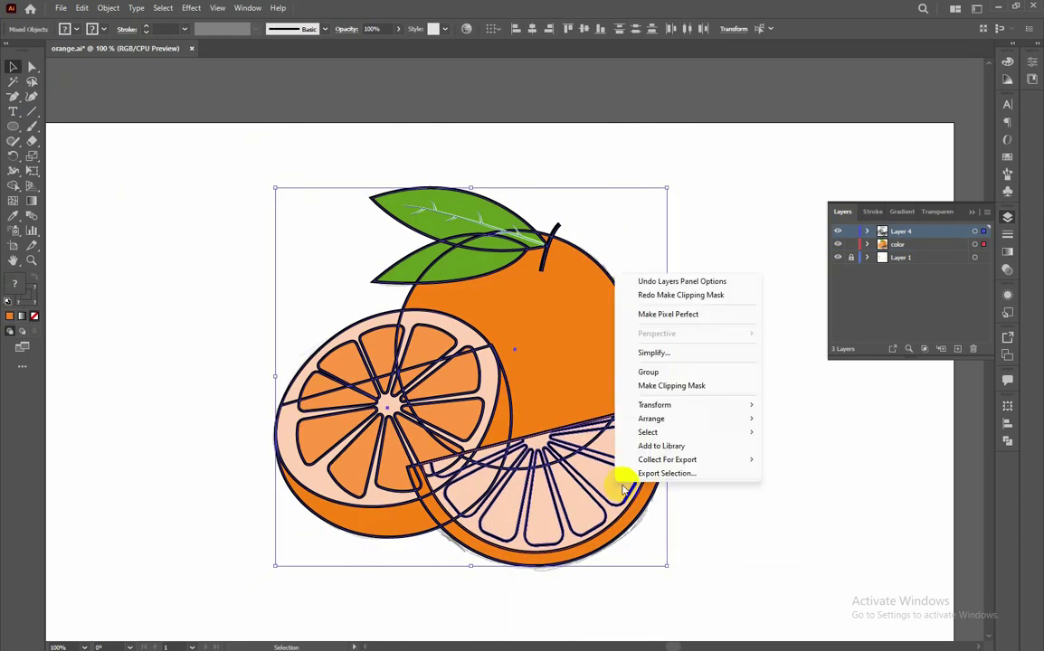
key("Escape")
left_click(459, 282)
right_click(513, 303)
left_click(601, 339)
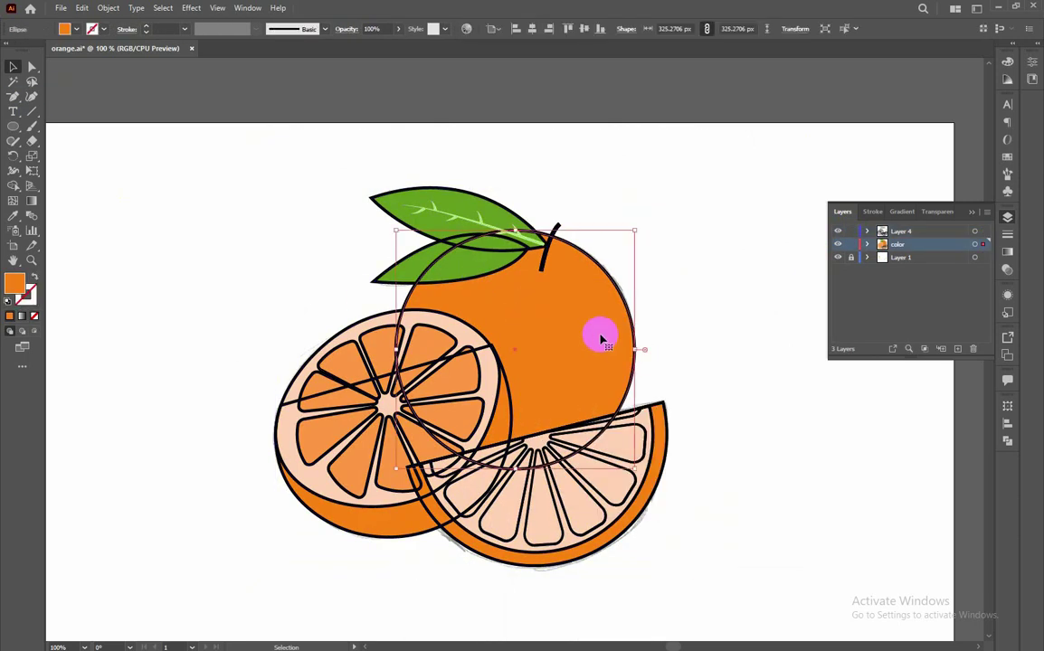
left_click(659, 412)
Step: Change the whole orange's stacking order and regroup the selected outlines
right_click(718, 519)
left_click(718, 522)
left_click(575, 315)
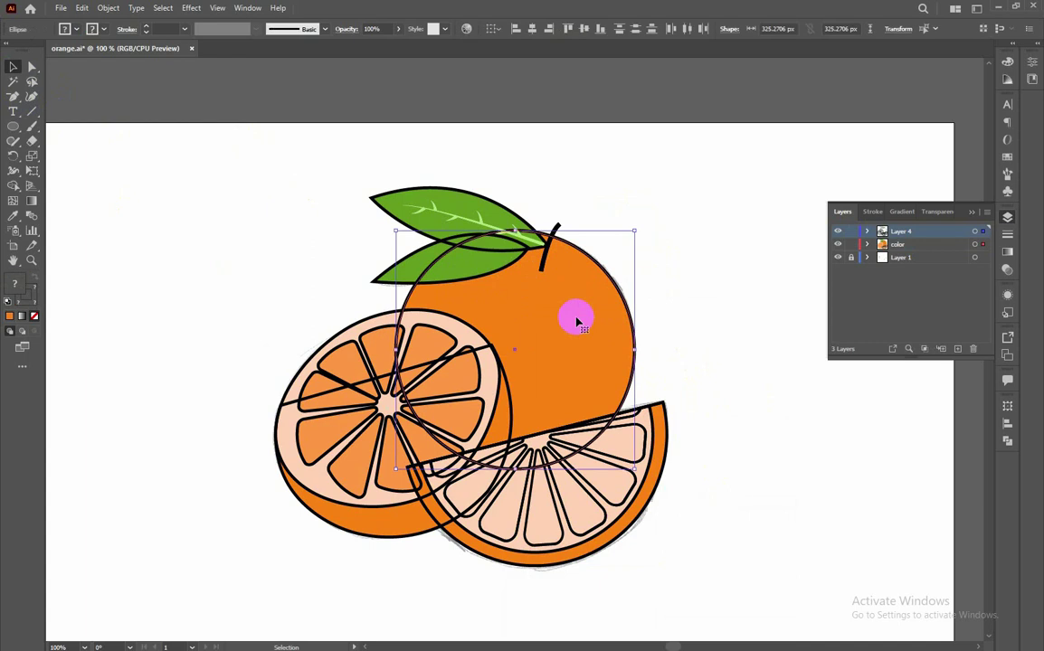
right_click(489, 283)
left_click(648, 503)
right_click(583, 135)
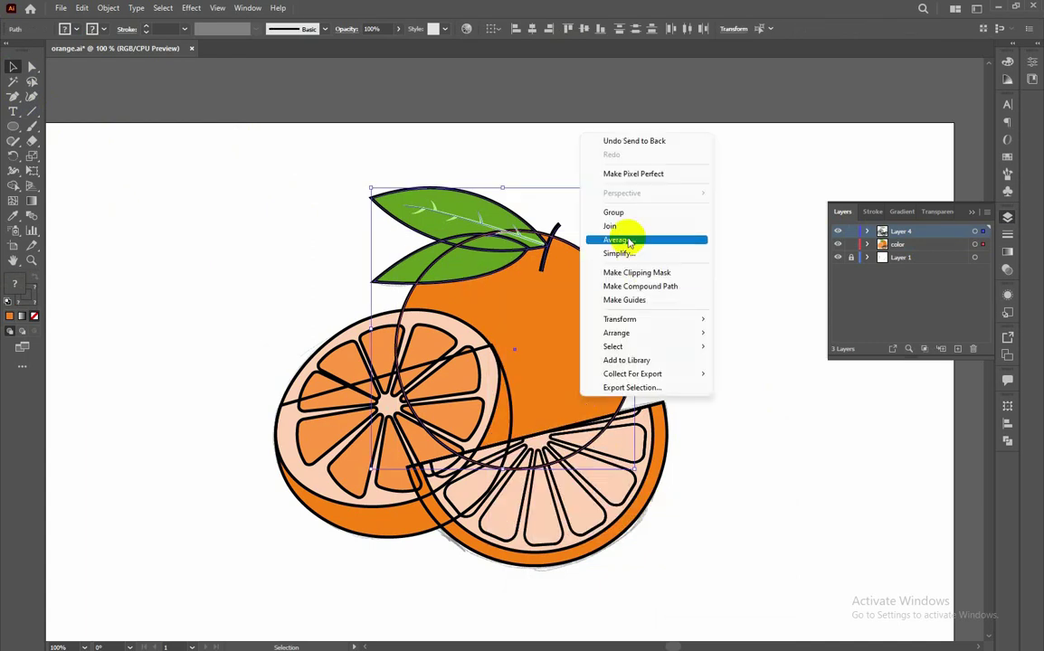
left_click(601, 212)
Step: Bring the outline group forward one step and check the orange path
right_click(595, 308)
left_click(712, 478)
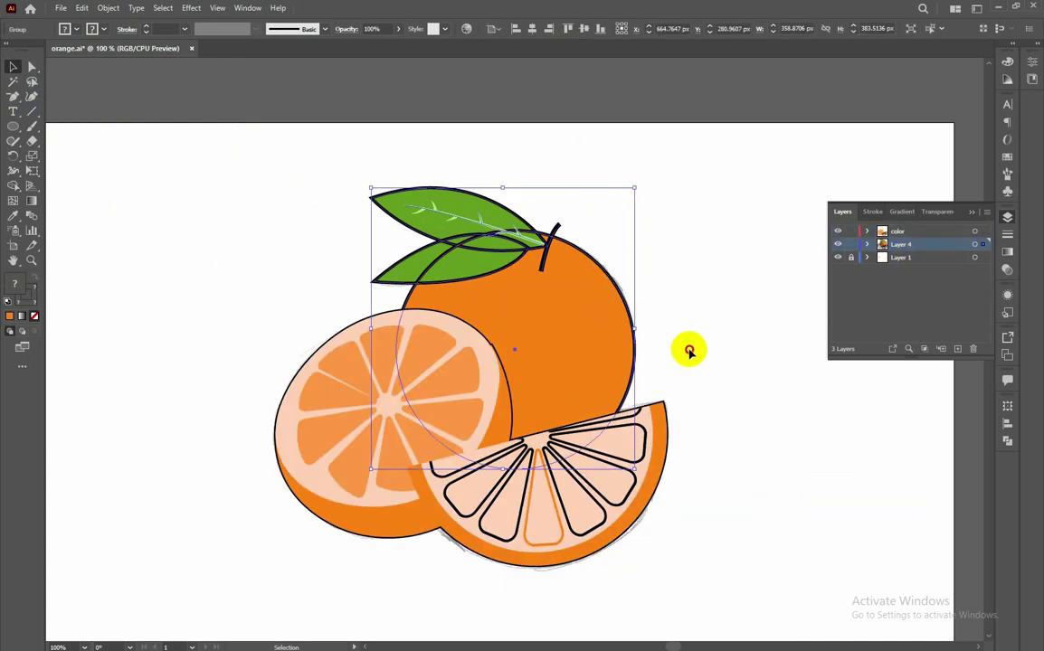
key("a")
left_click(567, 326)
left_click(651, 234)
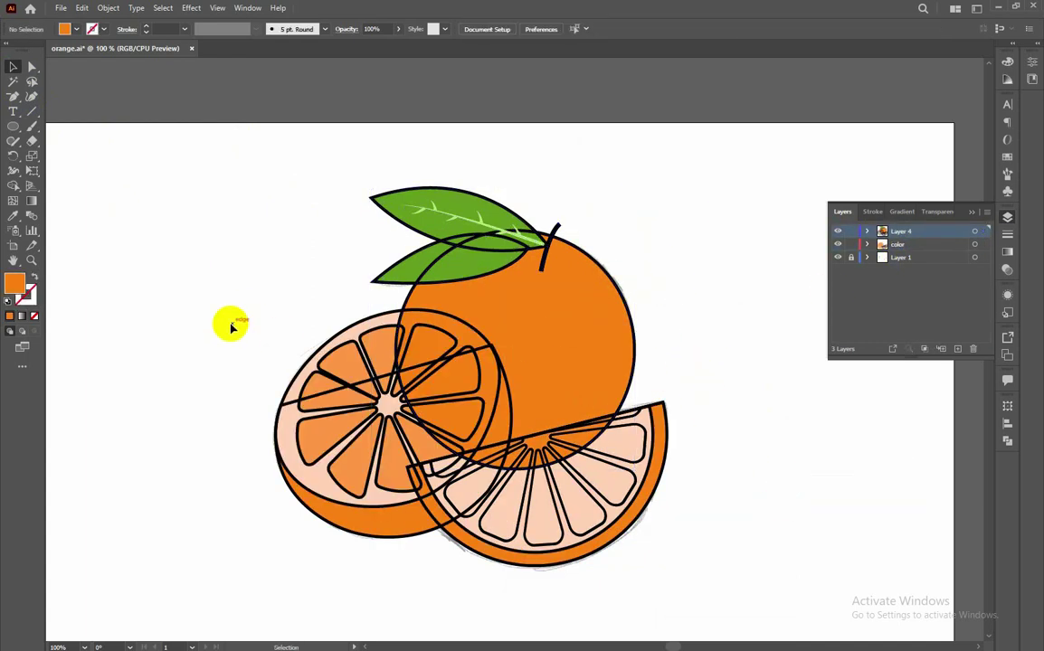
Step: Bring the orange wedge to the front so it overlaps the half orange
left_click_drag(514, 414, 516, 421)
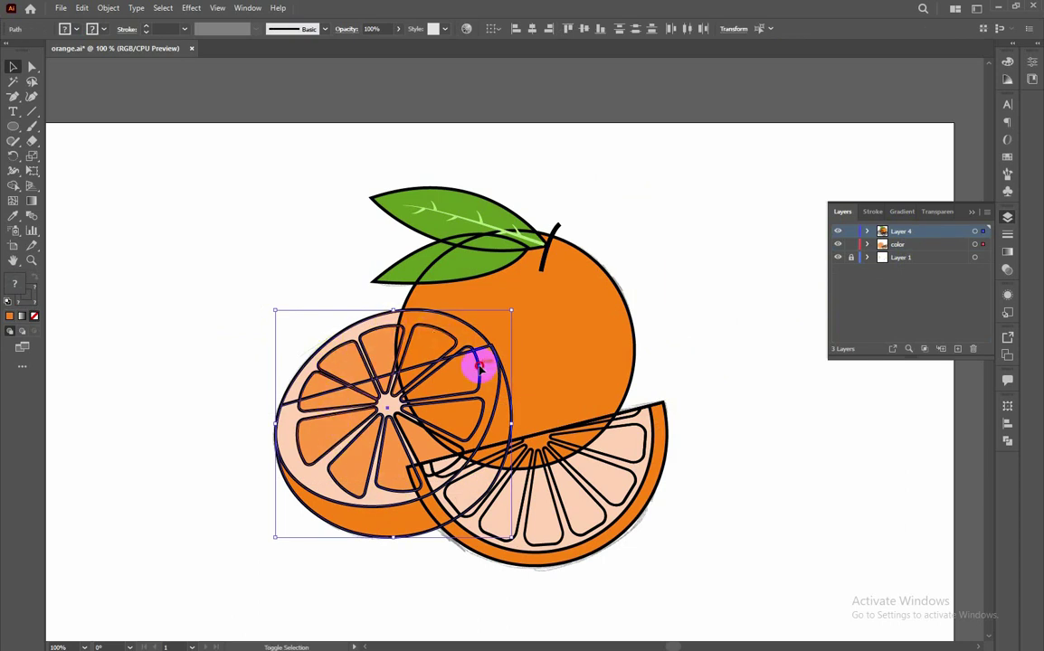
left_click(362, 522, "shift")
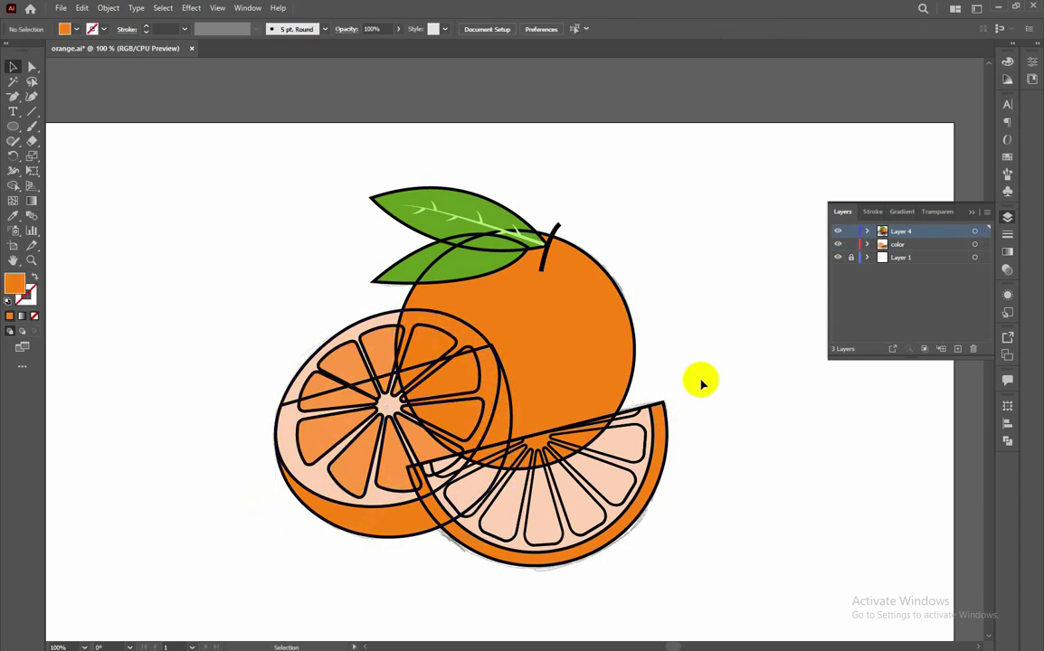
left_click_drag(701, 384, 412, 559)
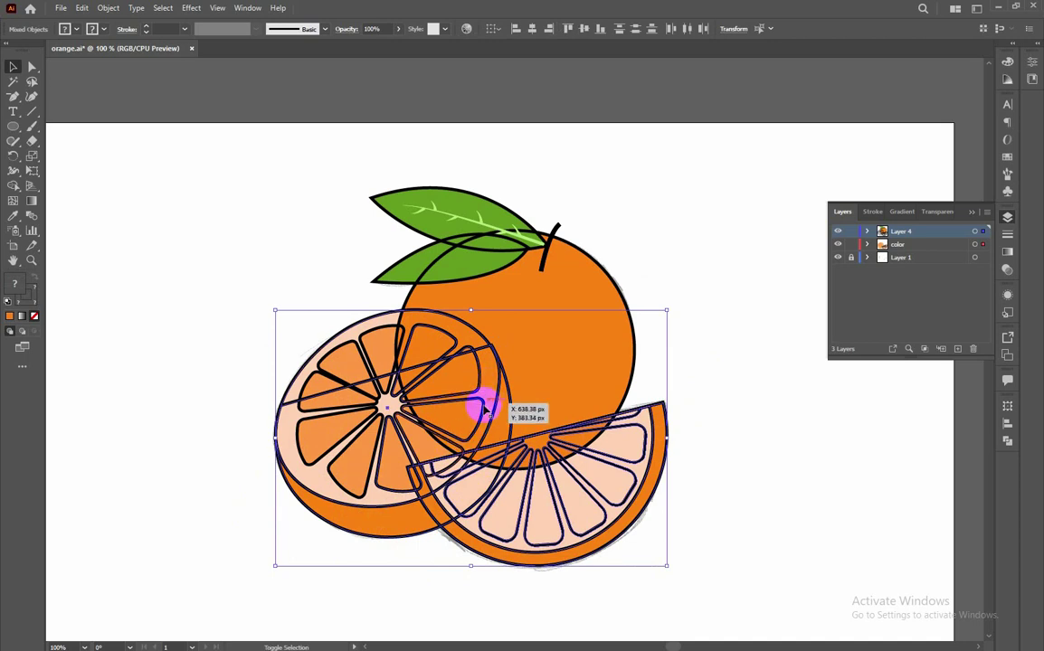
mouse_move(482, 409)
left_mouse_down()
mouse_move(505, 363)
mouse_move(729, 496)
left_mouse_up()
key("ctrl+z")
left_click(421, 493, "shift")
mouse_move(421, 493)
left_mouse_down()
mouse_move(710, 495)
mouse_move(769, 525)
left_mouse_up()
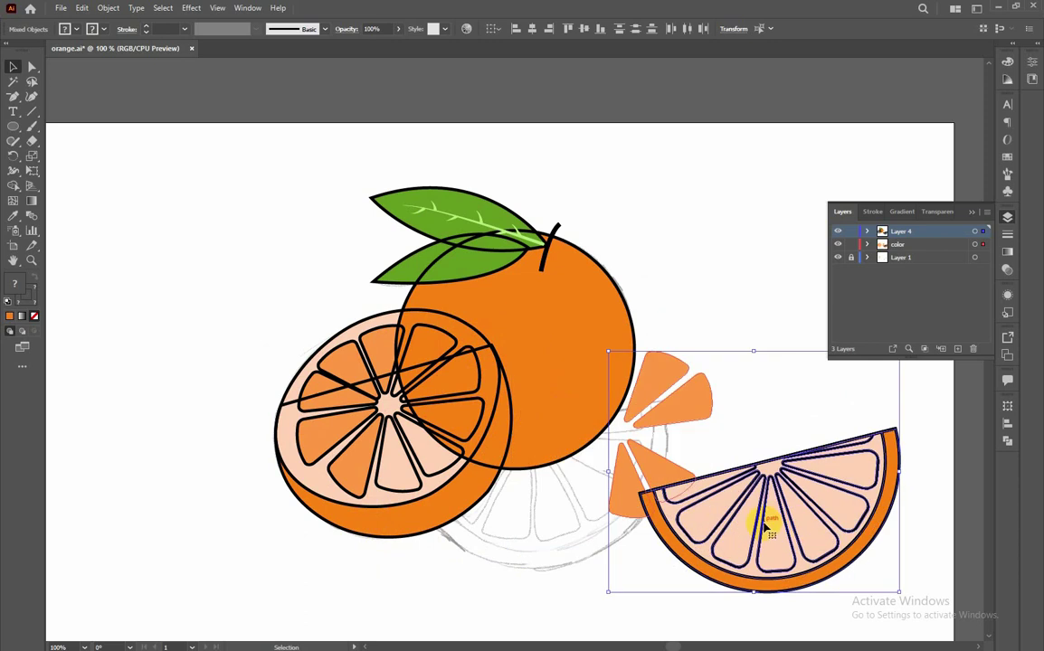
key("ctrl+z")
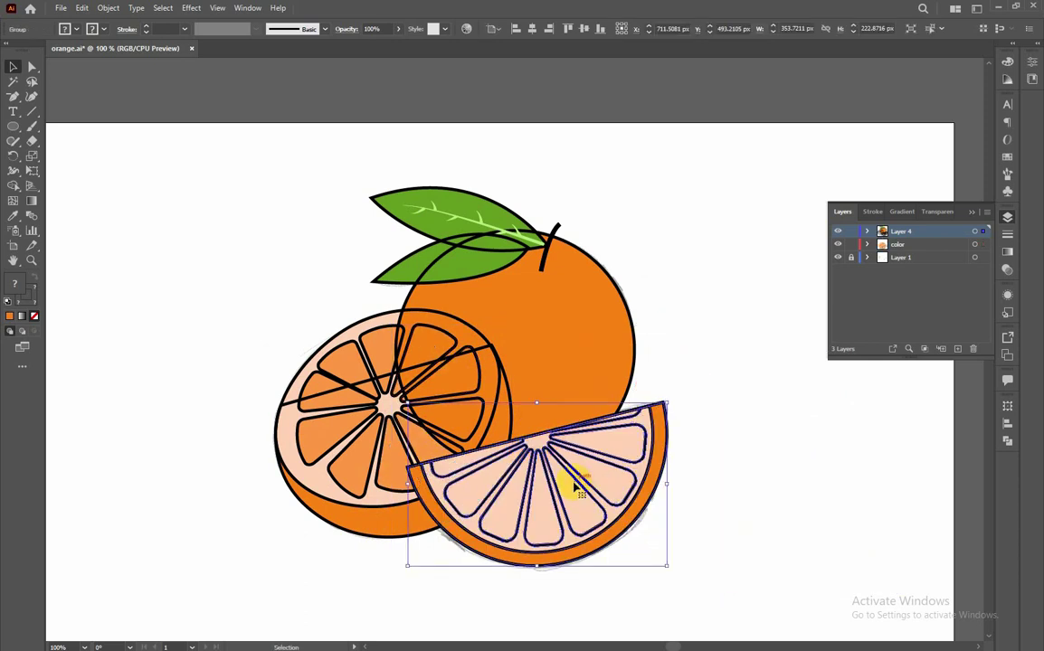
right_click(573, 478)
left_click(775, 421)
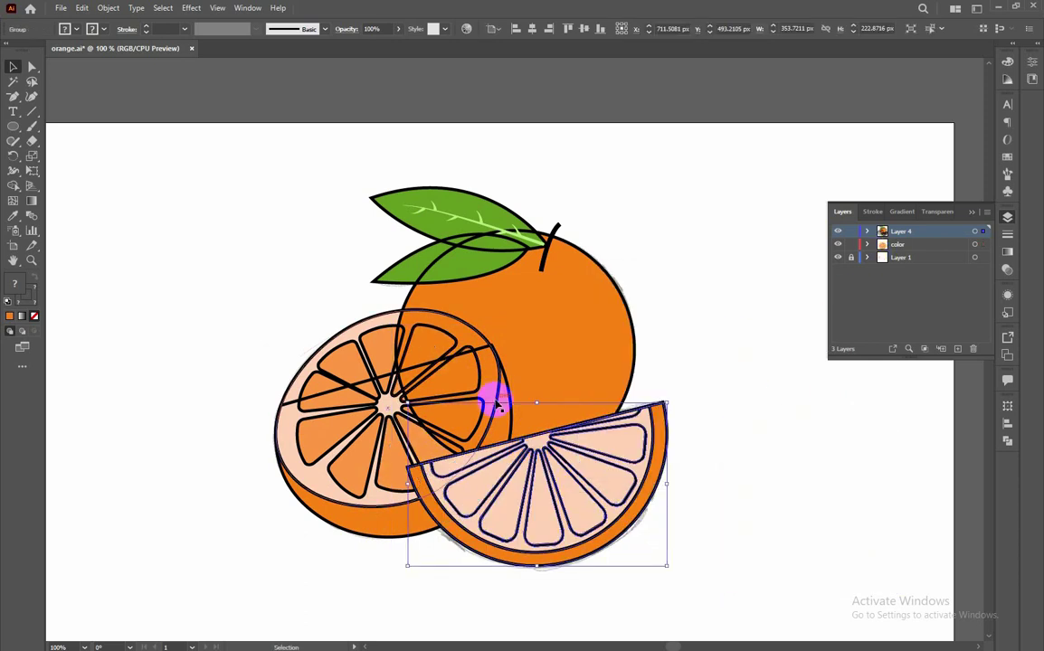
Step: Ungroup the half orange into its separate paths
left_click(251, 331)
right_click(443, 415)
left_click(497, 235)
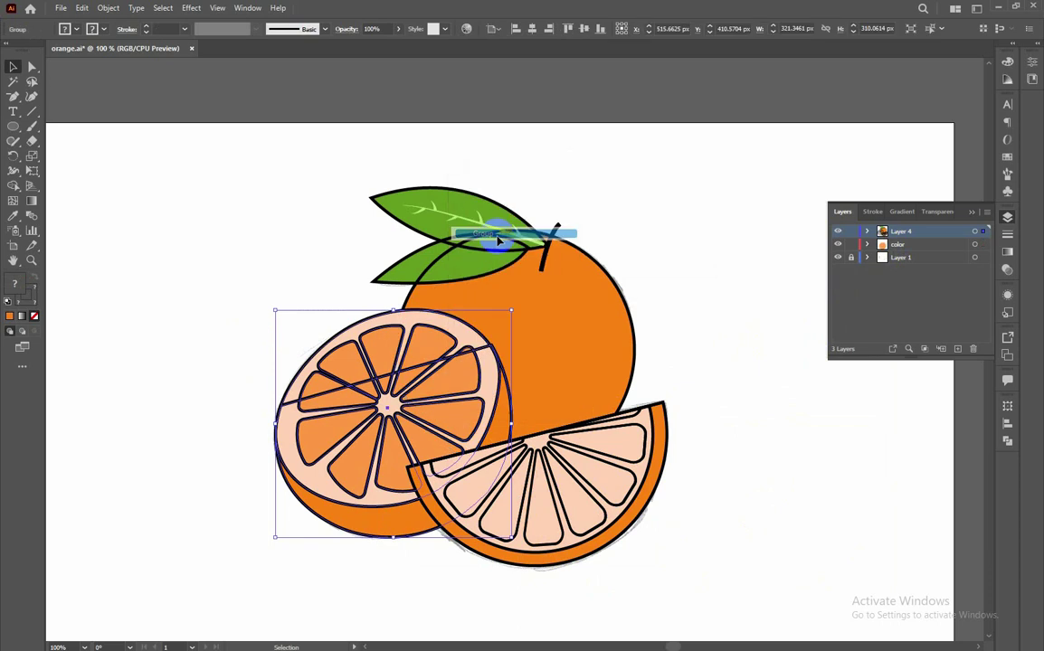
right_click(459, 388)
left_click(477, 397)
left_click(509, 392)
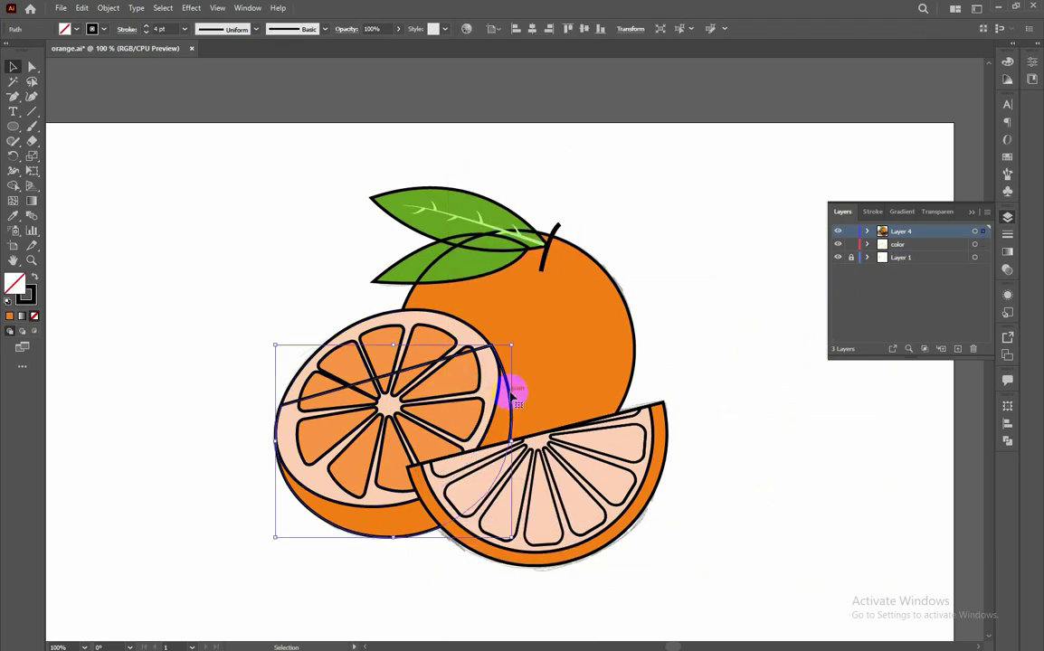
right_click(509, 392)
left_click(693, 379)
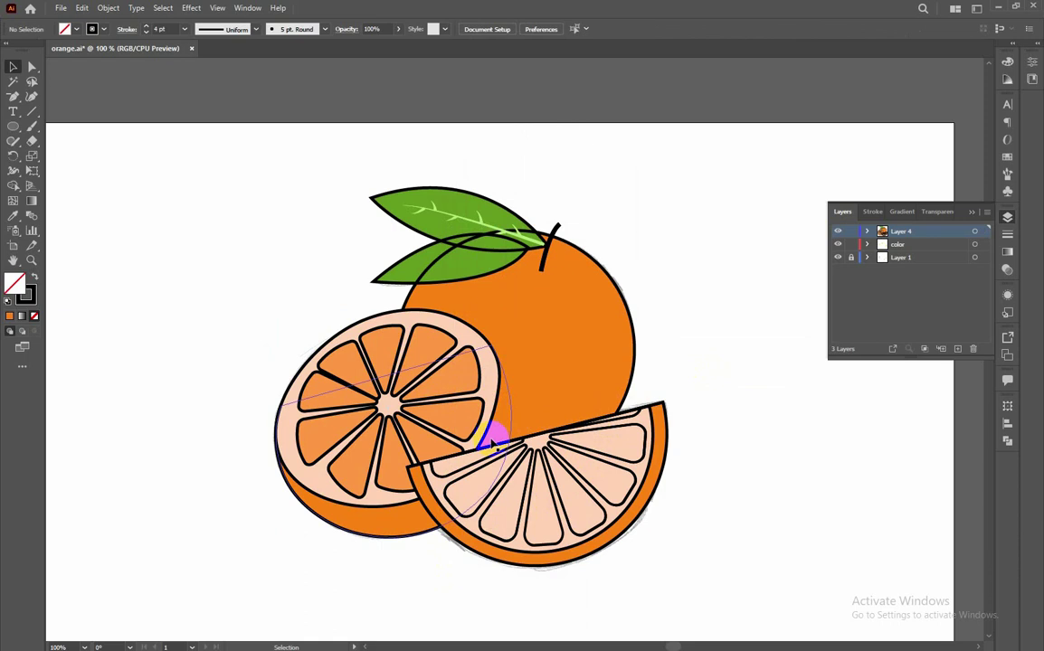
Step: Rotate the half orange slightly by its outline path
left_click(434, 487)
right_click(422, 522)
left_click(458, 496)
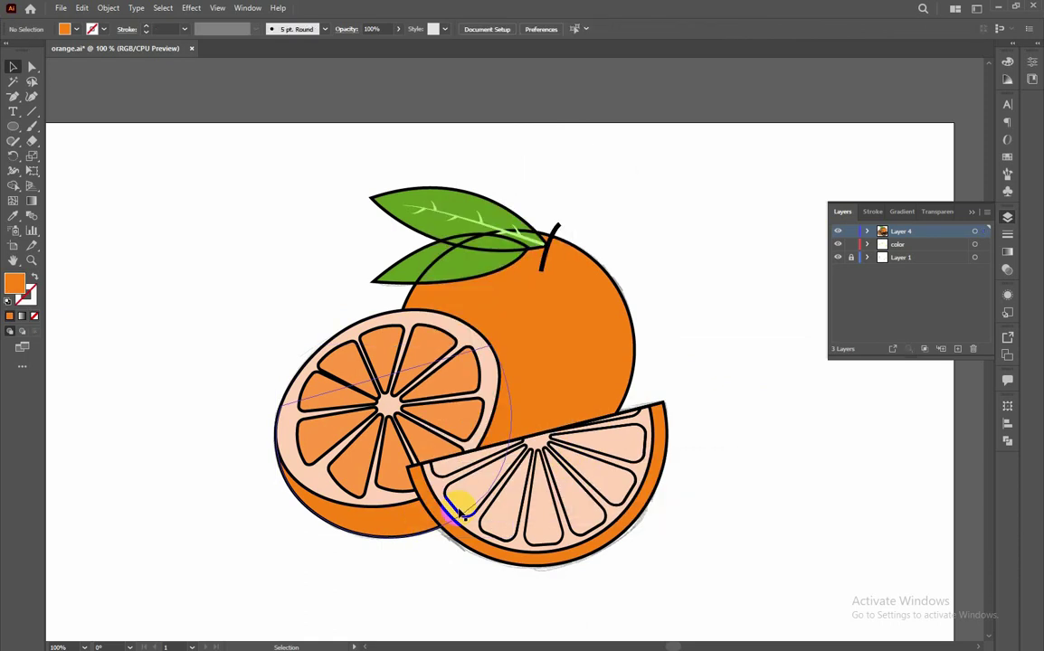
right_click(432, 518)
left_click_drag(325, 556, 348, 389)
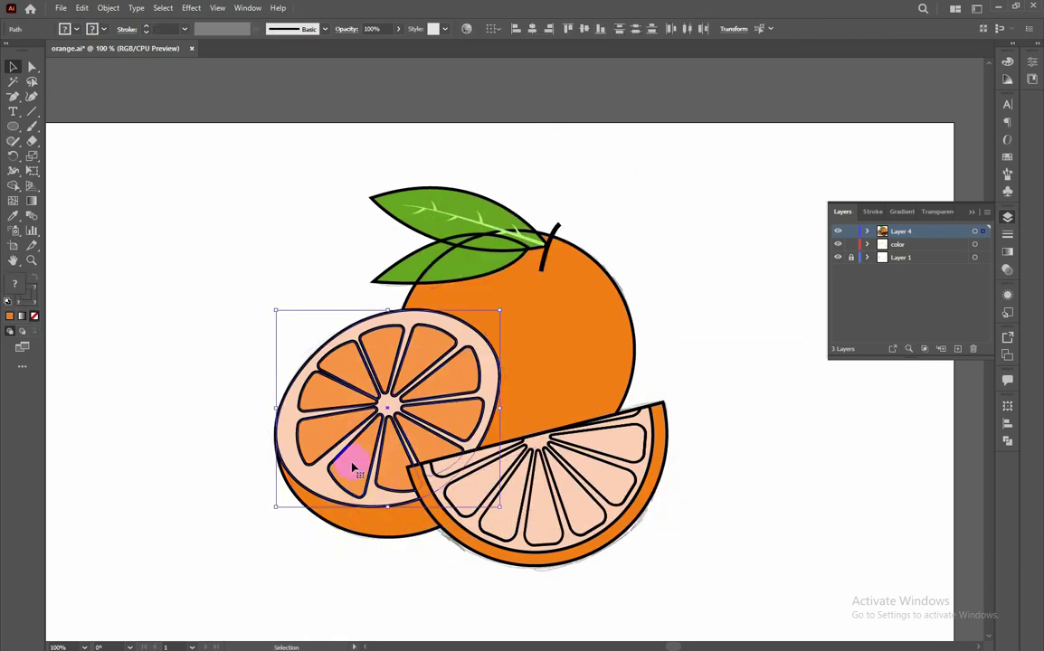
left_click_drag(354, 467, 369, 529)
Step: Bring the half orange's orange base to the front
right_click(425, 425)
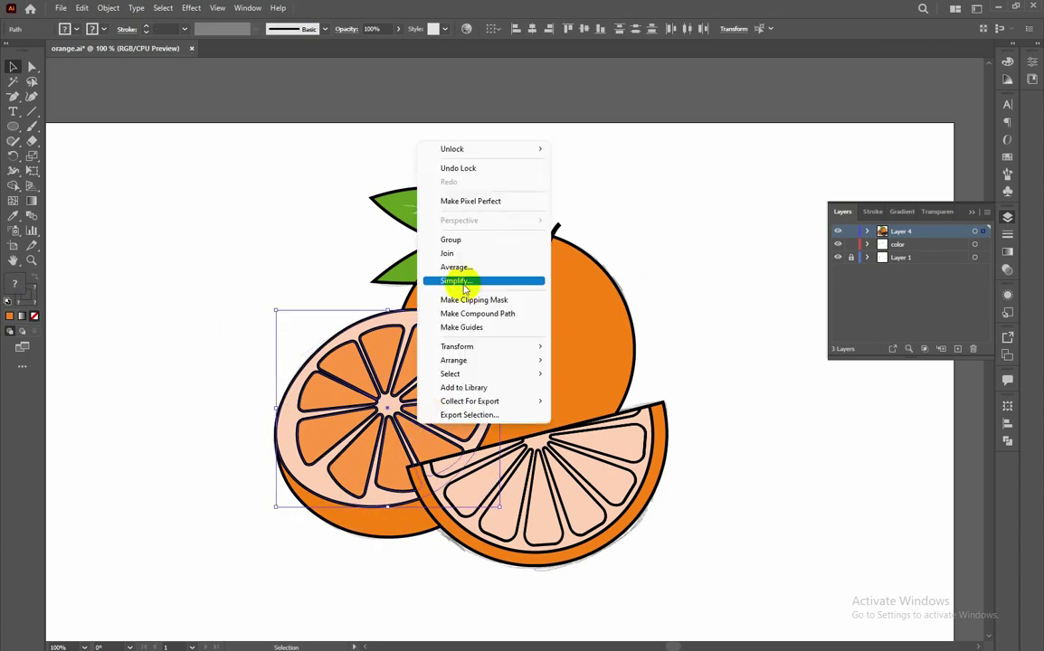
left_click(454, 284)
left_click(578, 401)
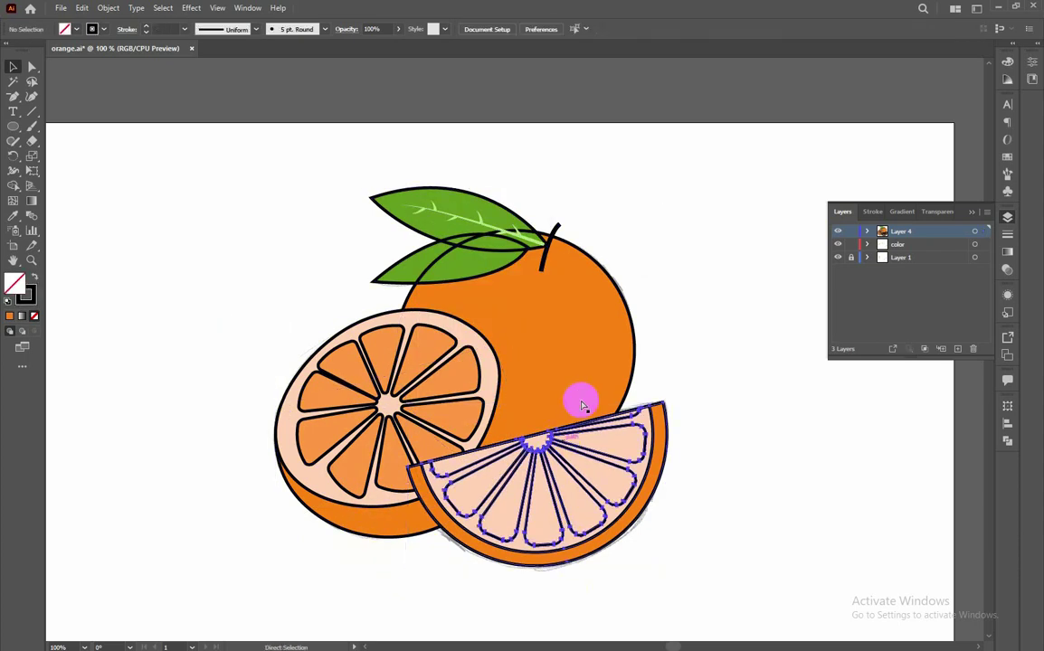
left_click(398, 532)
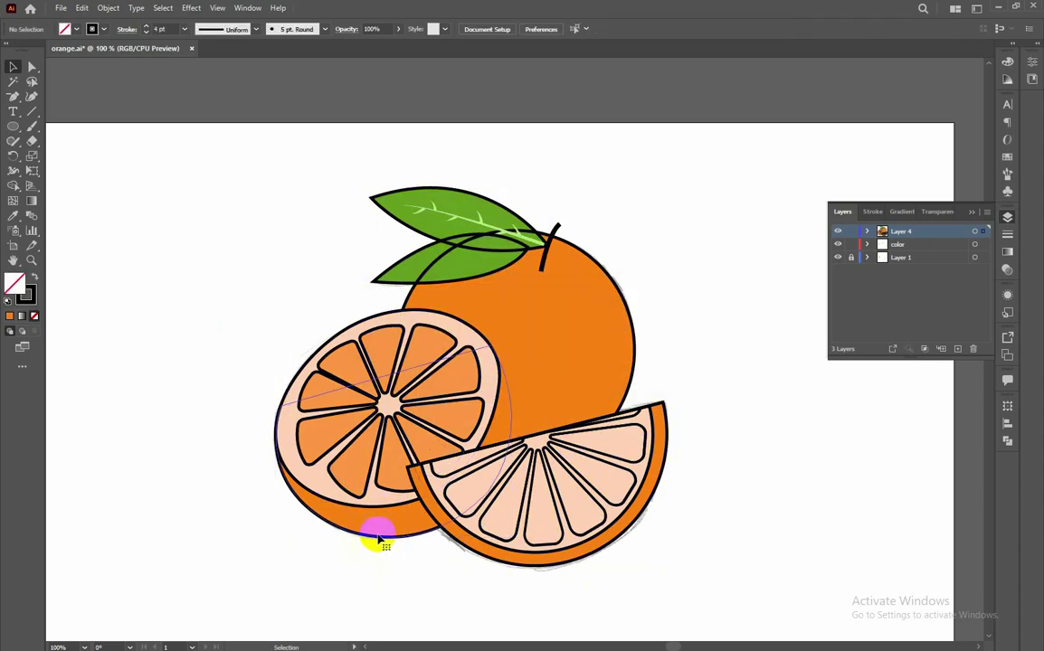
left_click(373, 530)
right_click(375, 527)
left_click(552, 458)
Step: Revert the base reordering and zoom out to view the whole artboard
right_click(449, 359)
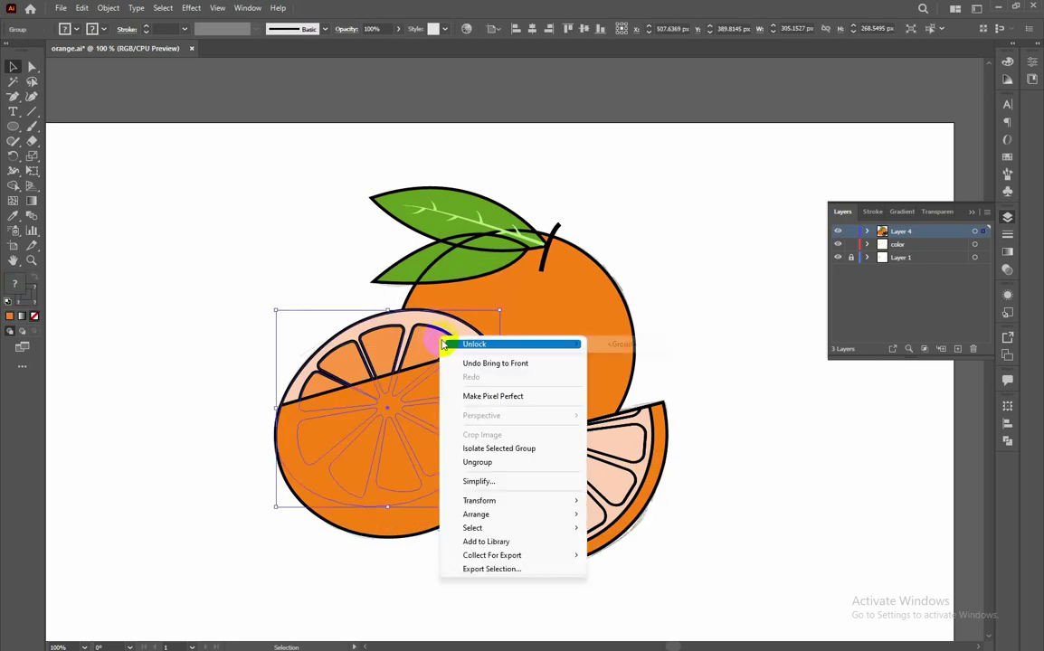
left_click(442, 342)
left_click(629, 443)
right_click(676, 412)
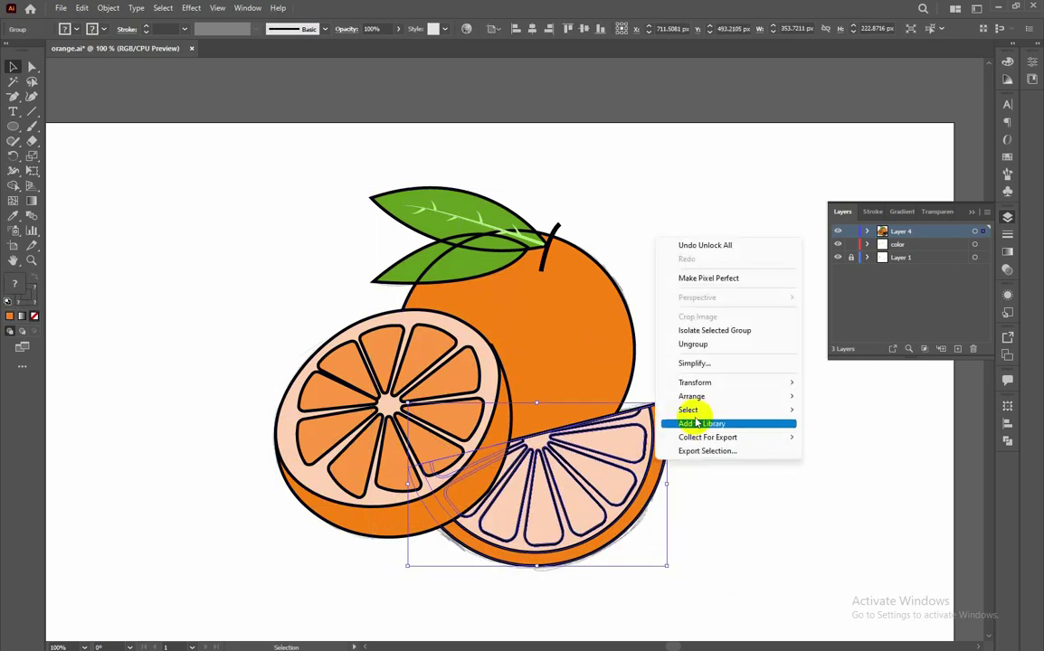
left_click(765, 418)
key("ctrl+minus")
left_click(560, 440)
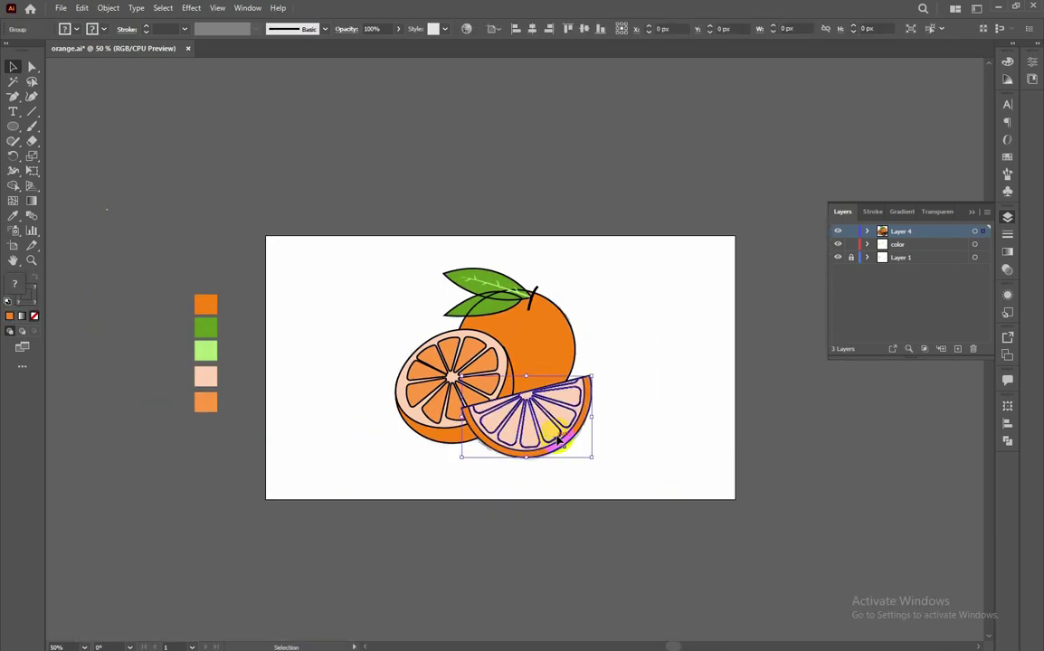
Step: Bring back the layers list and begin pen-tracing the wedge's top segment
key("ctrl+F9")
left_click(618, 396)
scroll(583, 392, "up", 3)
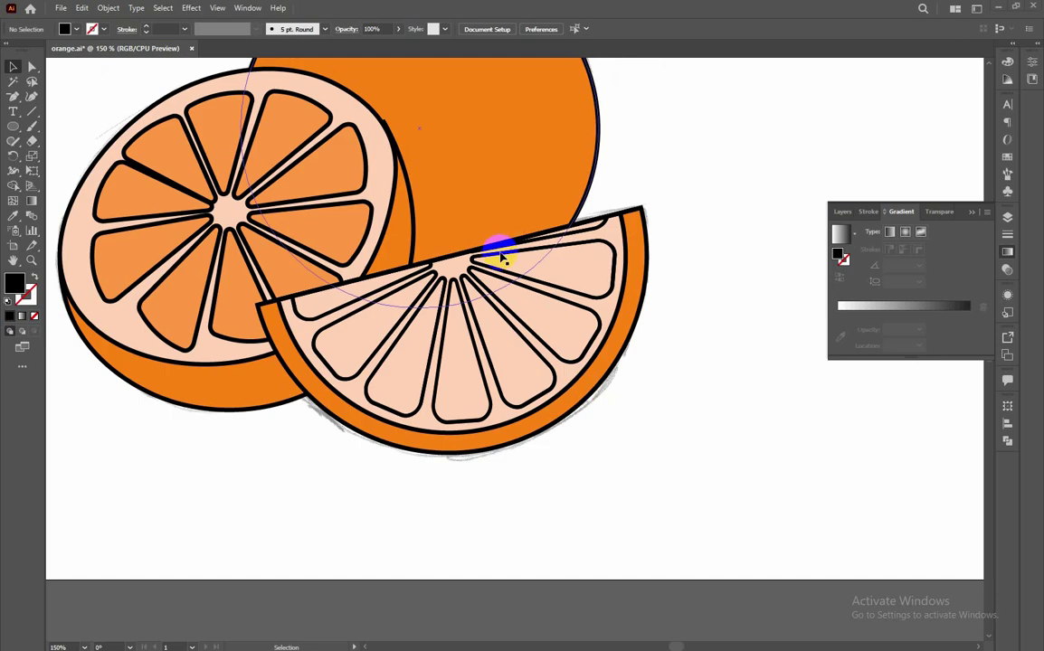
left_click(1007, 217)
key("p")
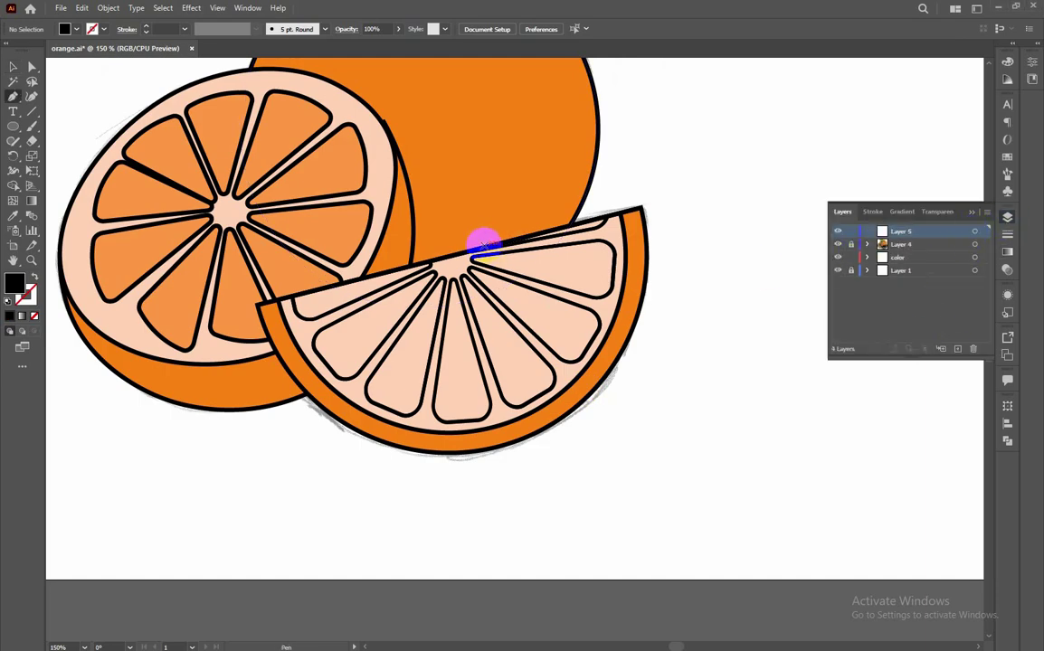
left_click(611, 219)
left_click(463, 256)
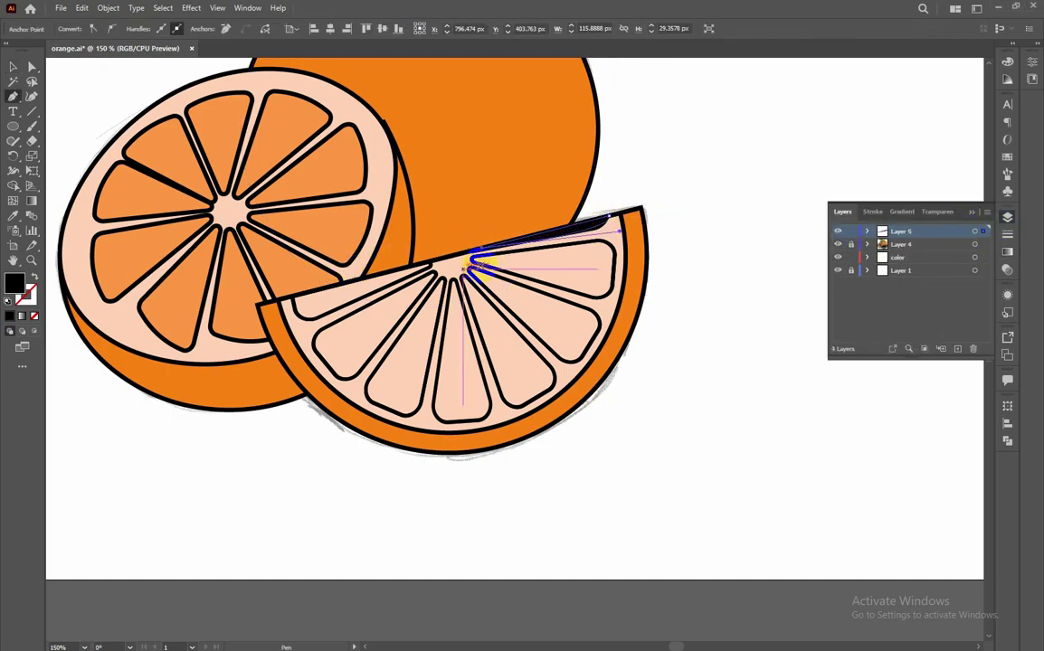
Step: Finish the top segment shape with a curved edge closed at the centre
key("ctrl+=")
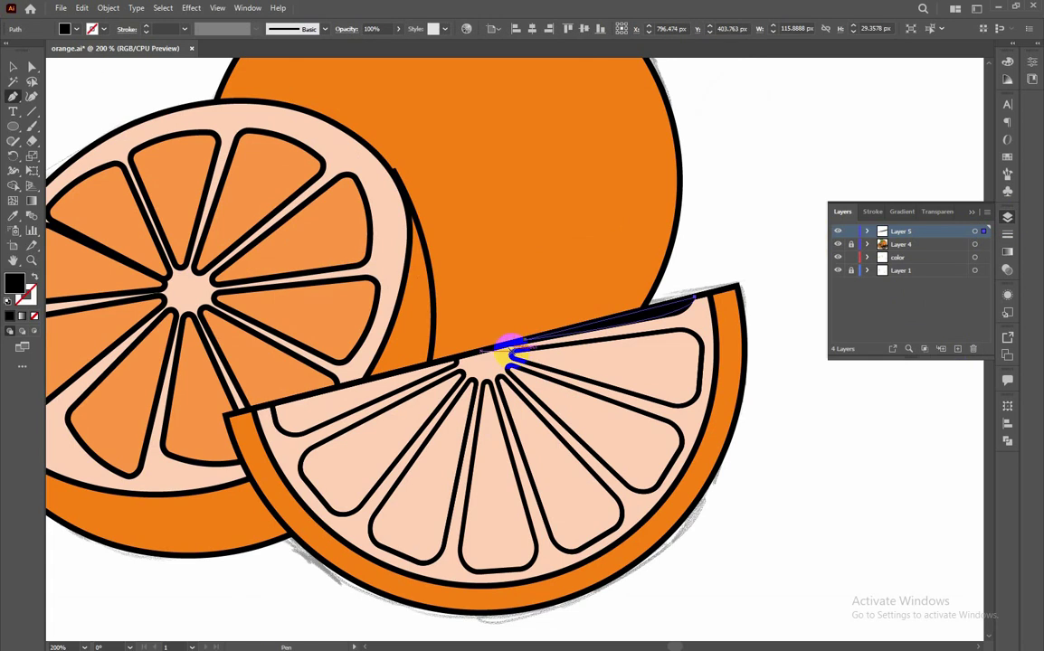
left_click(685, 333)
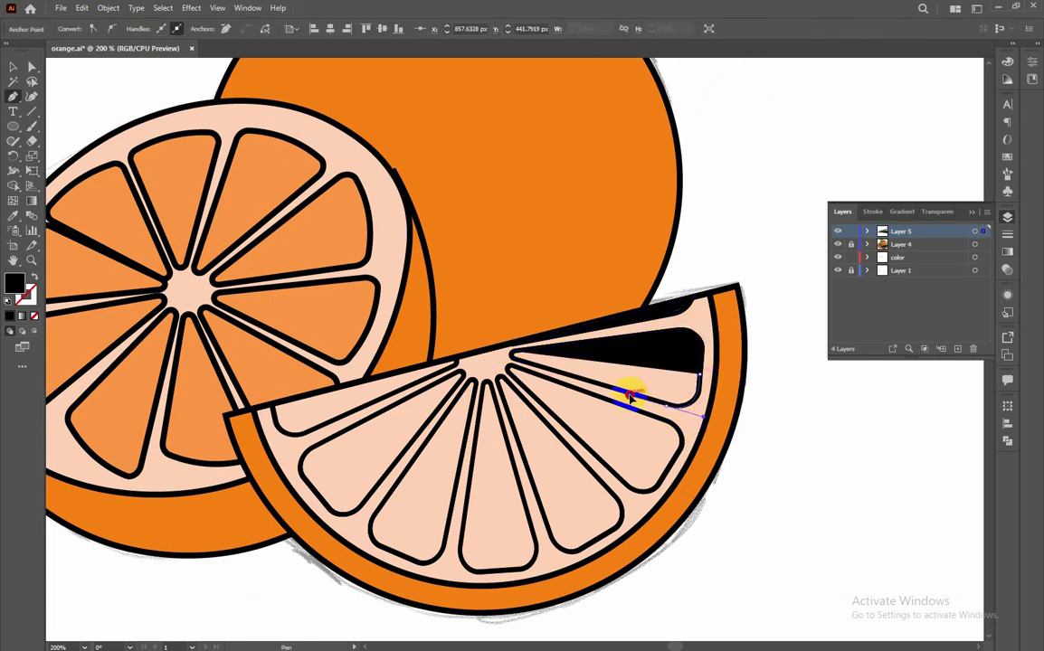
left_click(510, 358)
key("ctrl+=")
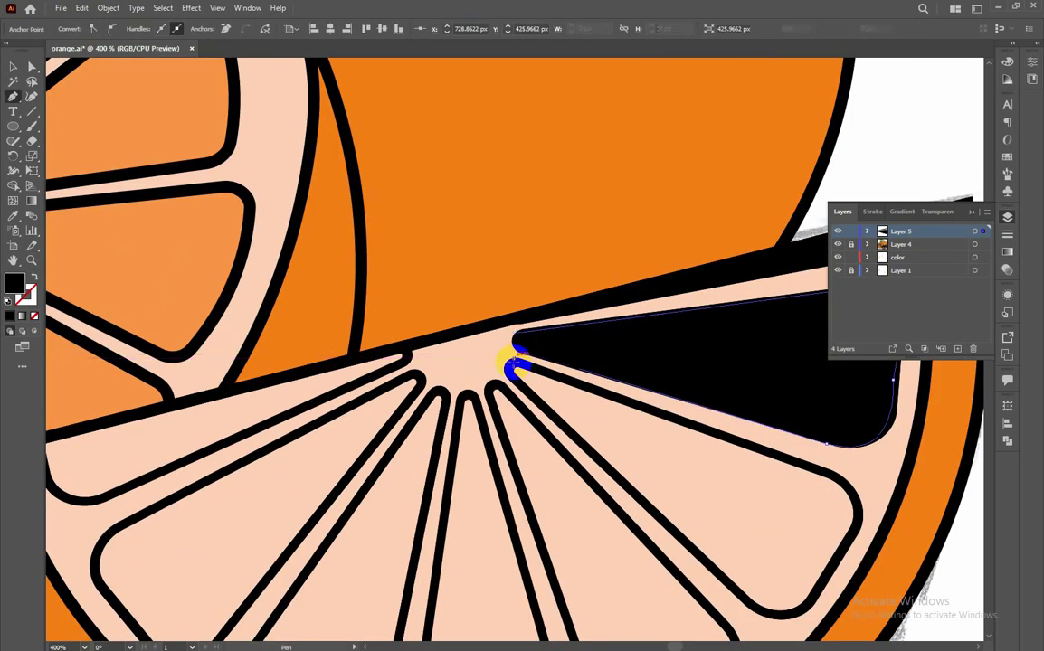
left_click(511, 362)
mouse_move(783, 624)
left_mouse_down()
mouse_move(842, 547)
mouse_move(751, 457)
mouse_move(565, 384)
mouse_move(447, 140)
left_mouse_up()
left_click(511, 361)
Step: Pen-trace the next two wedge segments with curved outer edges
mouse_move(432, 147)
left_mouse_down()
mouse_move(435, 233)
mouse_move(432, 188)
left_mouse_up()
left_click_drag(597, 487, 667, 438)
mouse_move(378, 146)
left_mouse_down()
mouse_move(412, 140)
mouse_move(387, 217)
left_mouse_up()
left_click(413, 140)
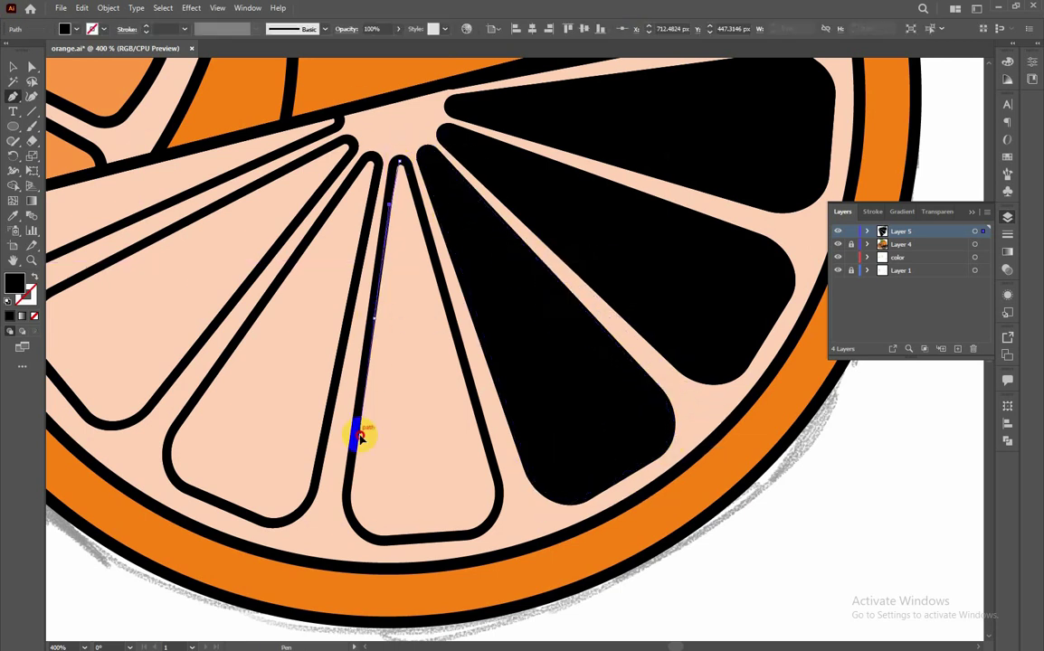
left_click_drag(360, 437, 371, 358)
left_click_drag(470, 535, 497, 493)
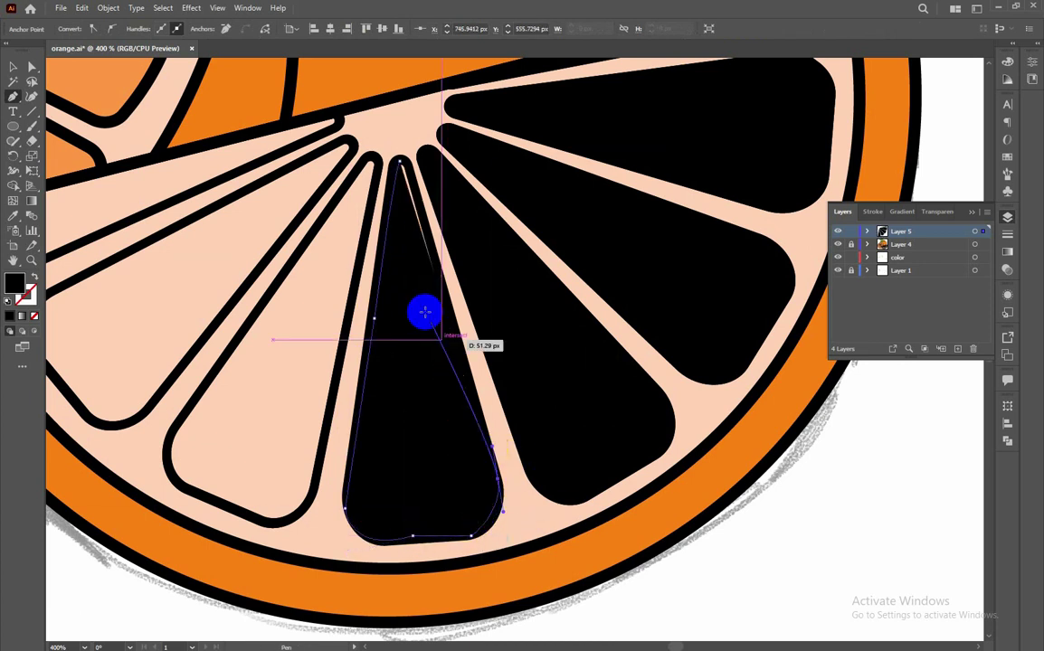
left_click(399, 164)
Step: Trace another wedge segment with a rounded bottom corner
left_click(369, 159)
left_click_drag(181, 438, 184, 442)
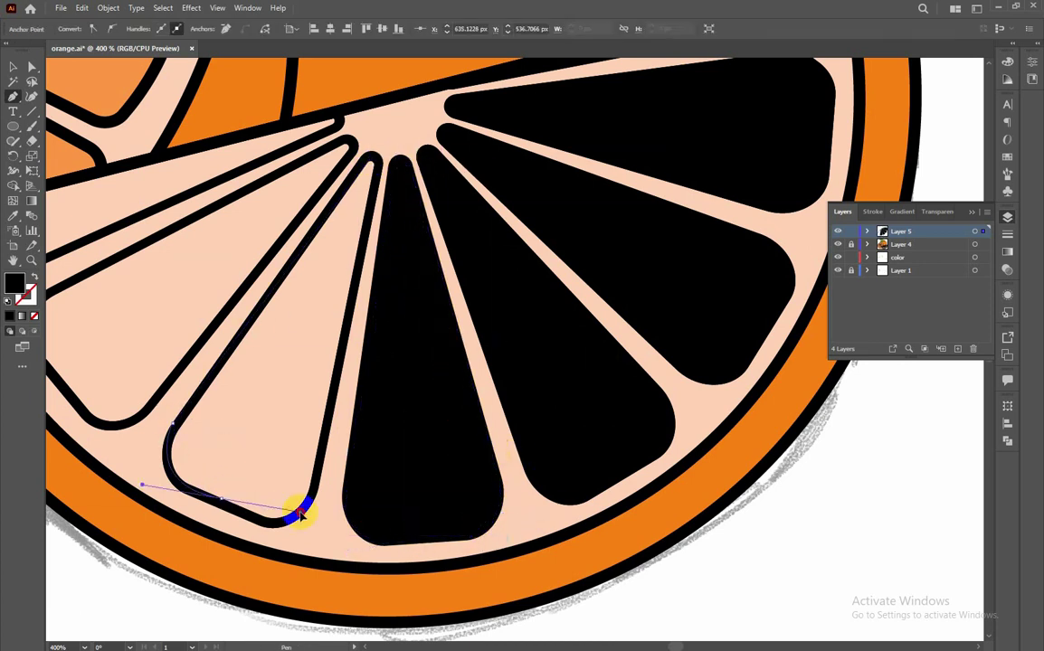
left_click(221, 497)
left_click_drag(307, 472, 352, 246)
left_click(369, 161)
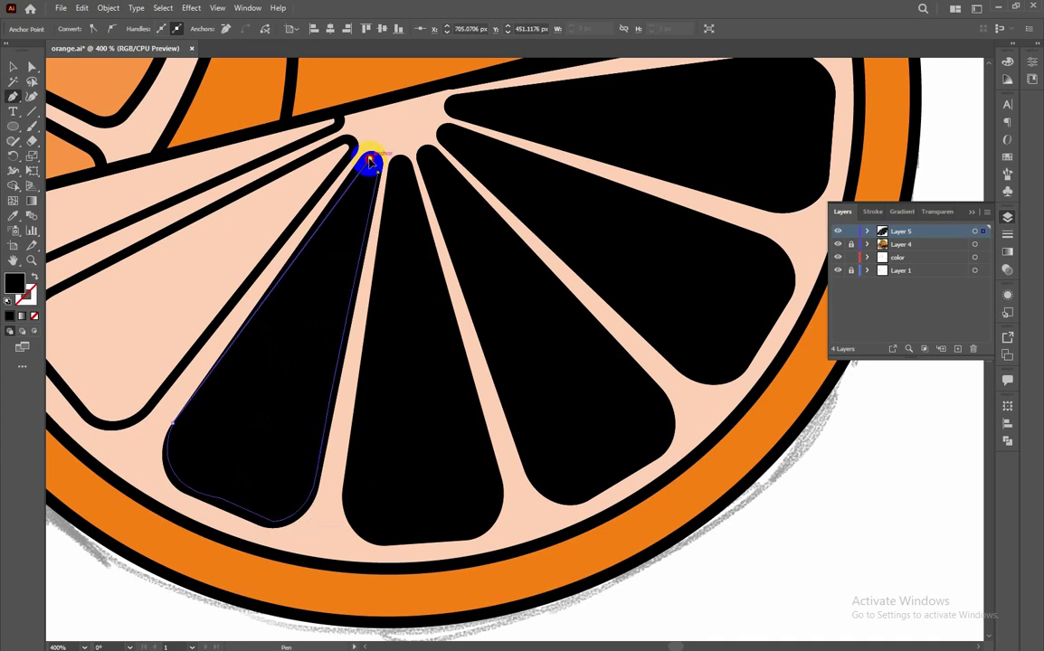
left_click_drag(407, 329, 557, 338)
Step: Rotate a copy of a segment shape into the next segment slot
left_click(15, 156)
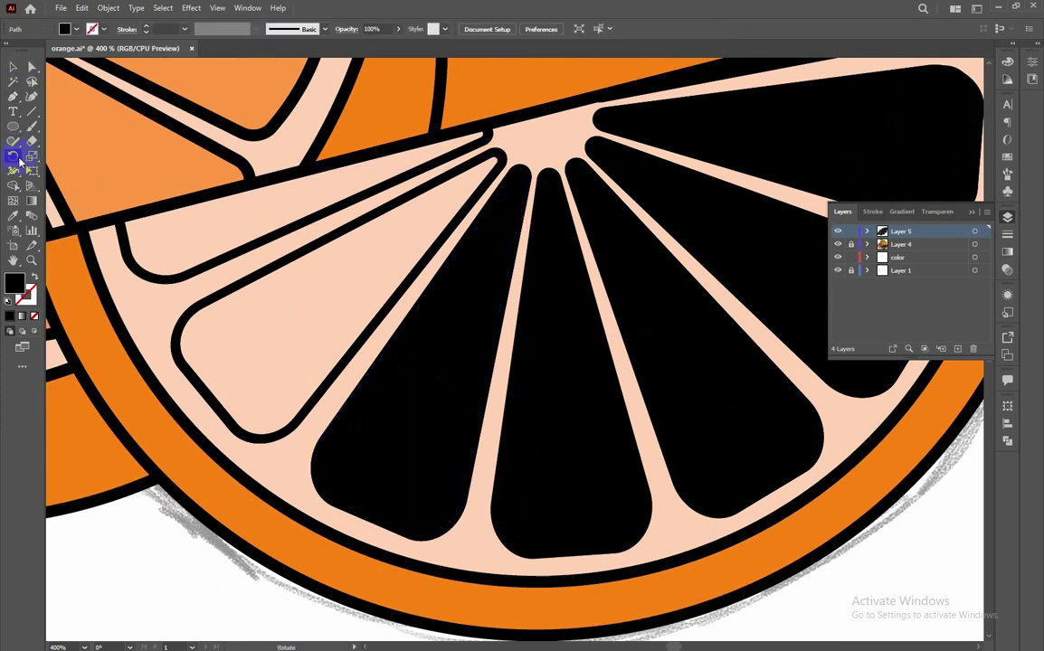
left_click(508, 225)
key("r")
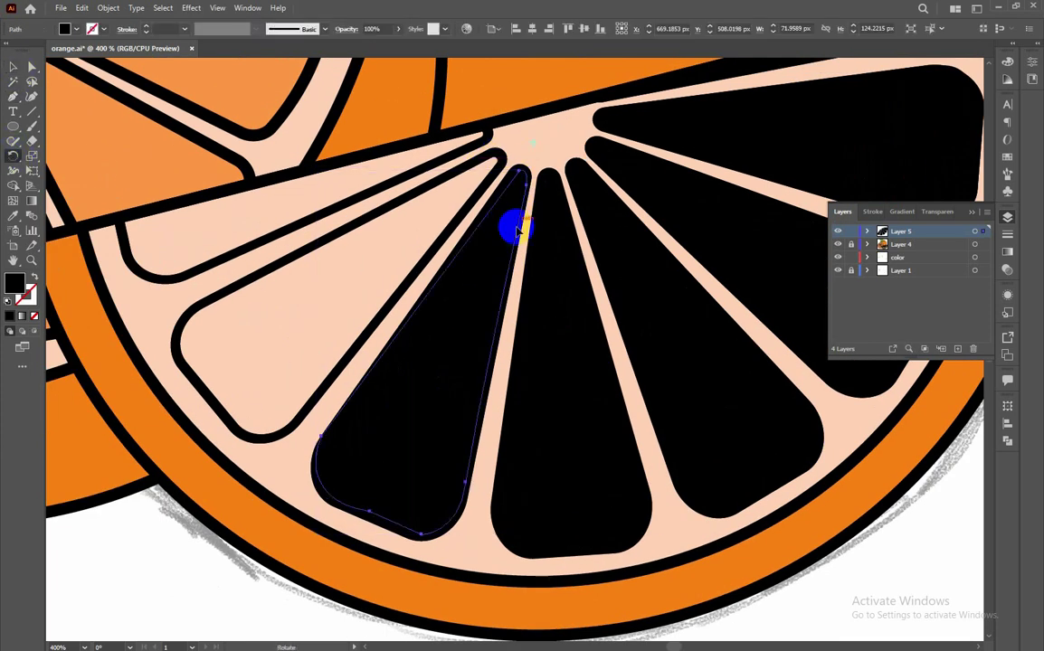
left_click_drag(475, 233, 497, 269)
key("v")
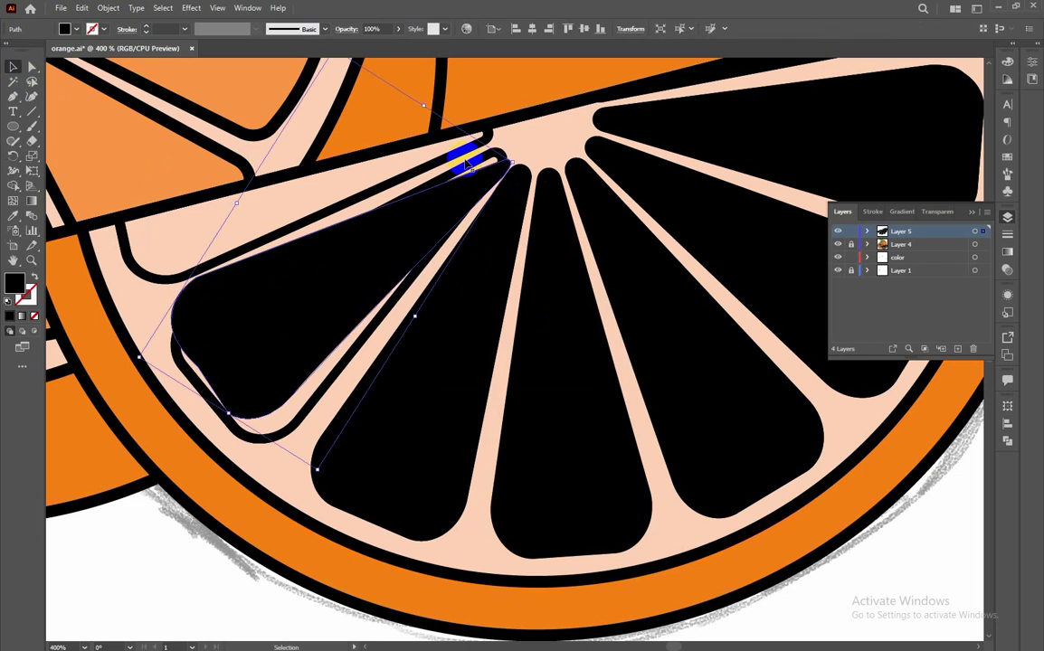
left_click_drag(515, 155, 494, 168)
left_click(414, 174)
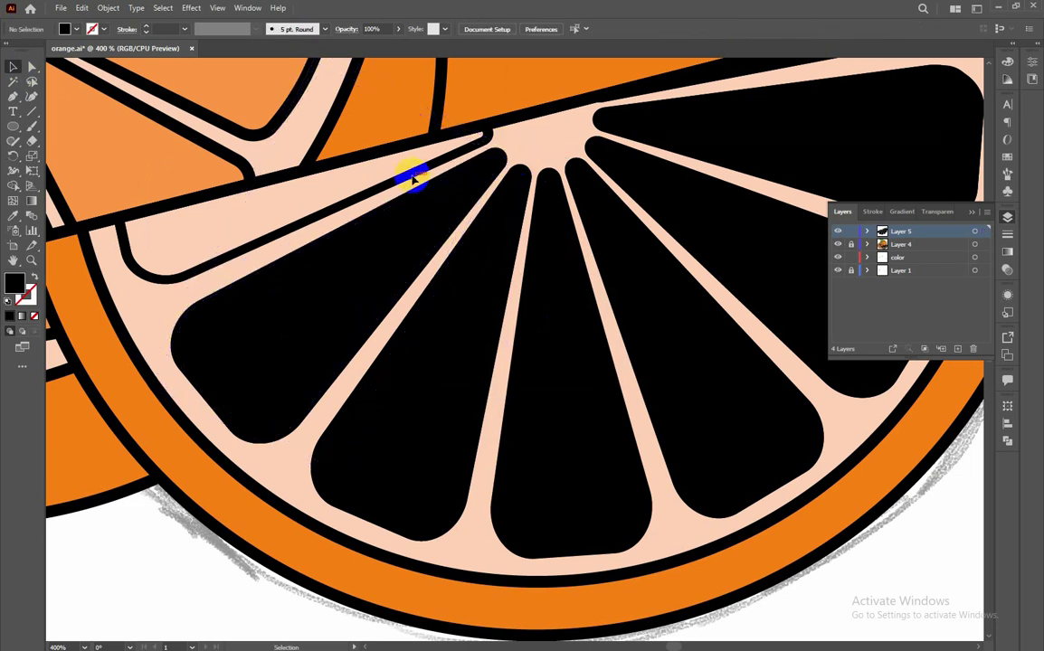
Step: Trace the last narrow segment and select the segment shapes
key("p")
left_click(484, 129)
left_click(210, 262)
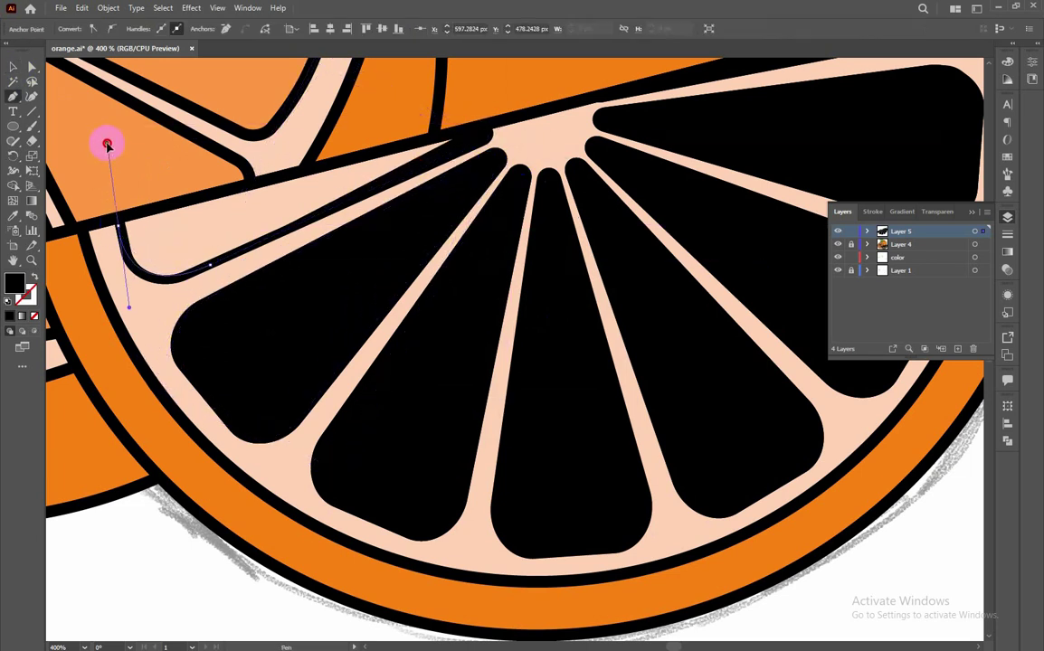
left_click(479, 133)
key("v")
left_click(758, 227)
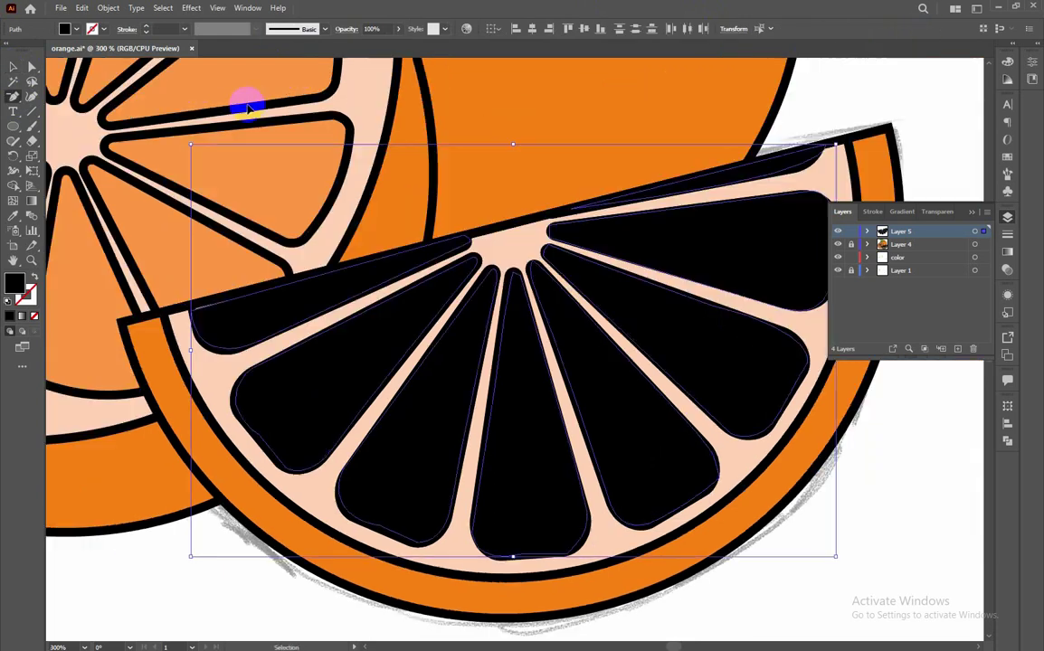
key("ctrl+minus")
key("ctrl+minus")
Step: Eyedrop the half orange's medium orange segment colour onto the wedge segments
key("i")
left_click(324, 172)
key("v")
left_click(443, 525)
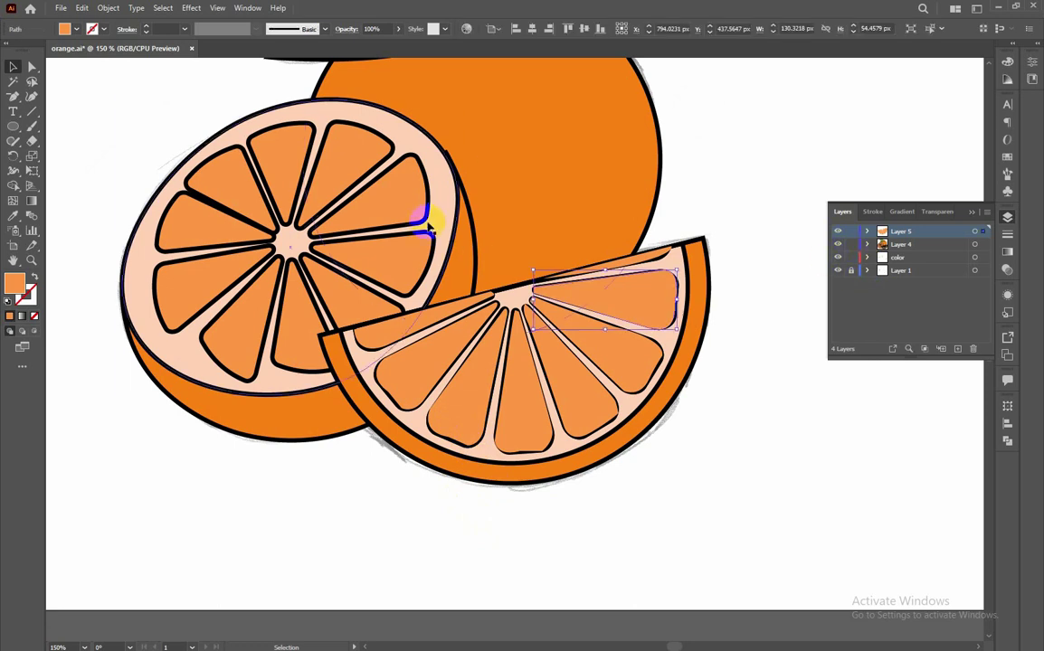
left_click(432, 223)
left_click(470, 538)
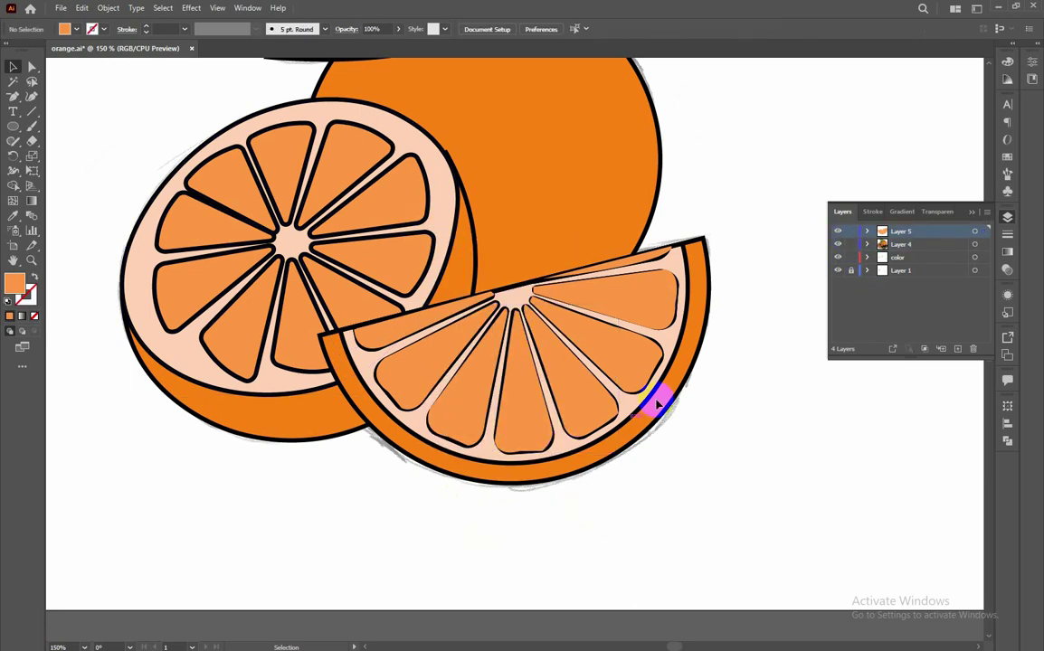
Step: Ungroup the cut orange half
left_click(403, 259)
left_click(362, 503)
right_click(407, 271)
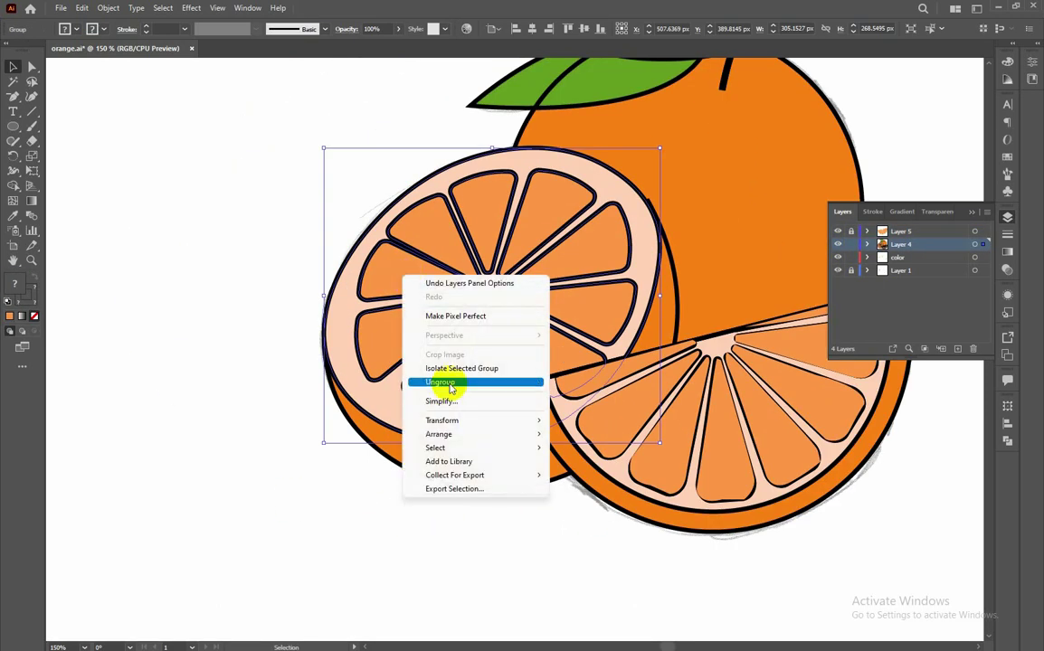
left_click(451, 382)
key("ctrl+0")
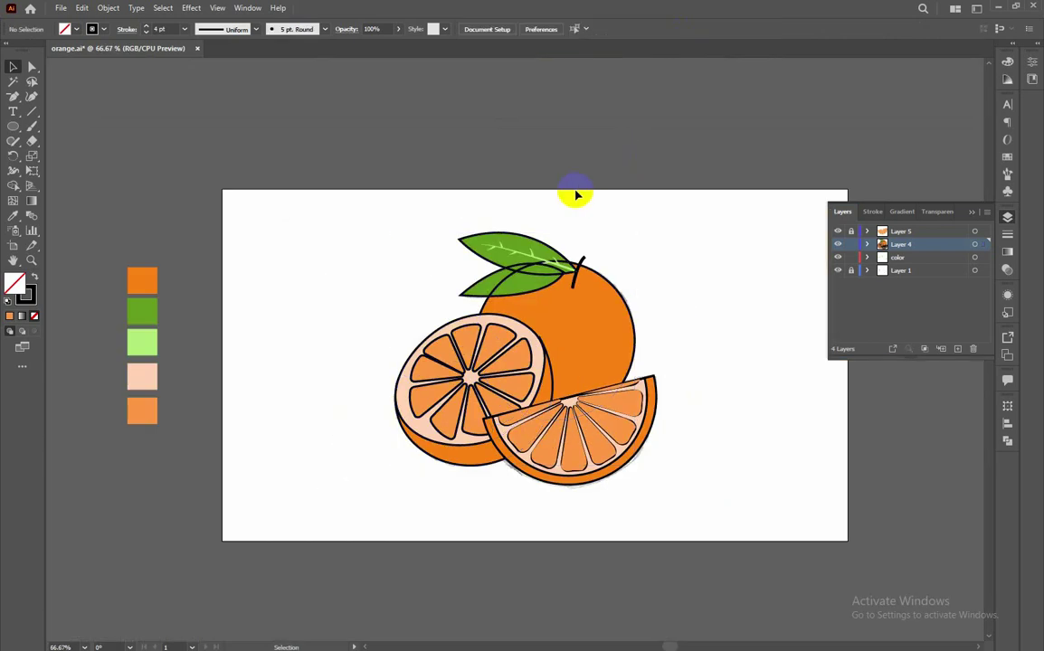
Step: Select all same-stroke segment outlines and delete the black outlines
left_click(595, 296)
left_click(456, 336)
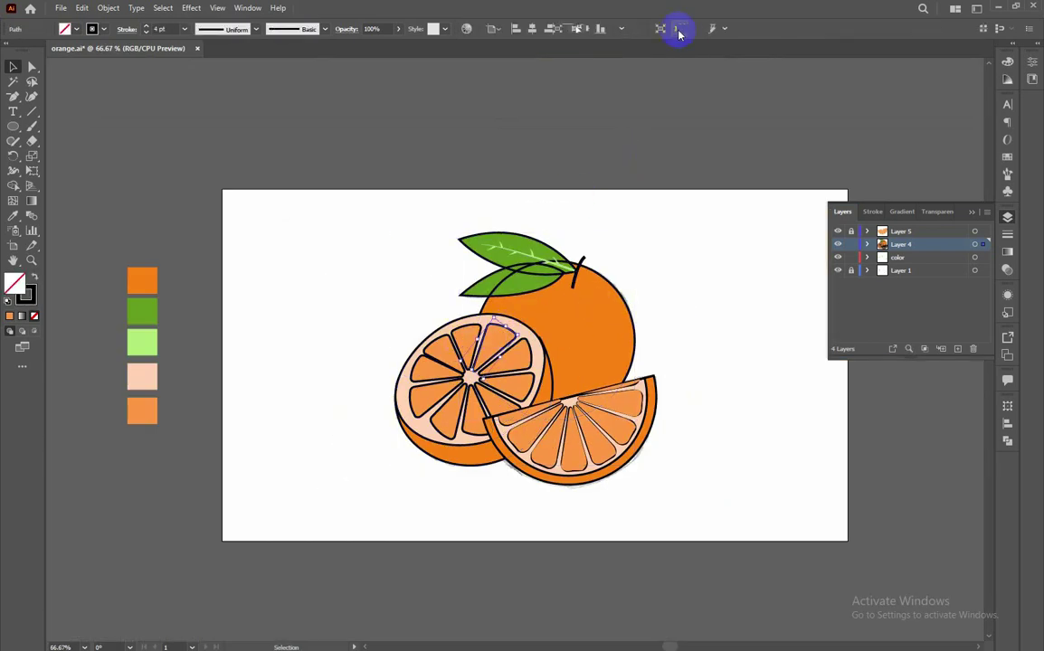
right_click(473, 405)
left_click(372, 284)
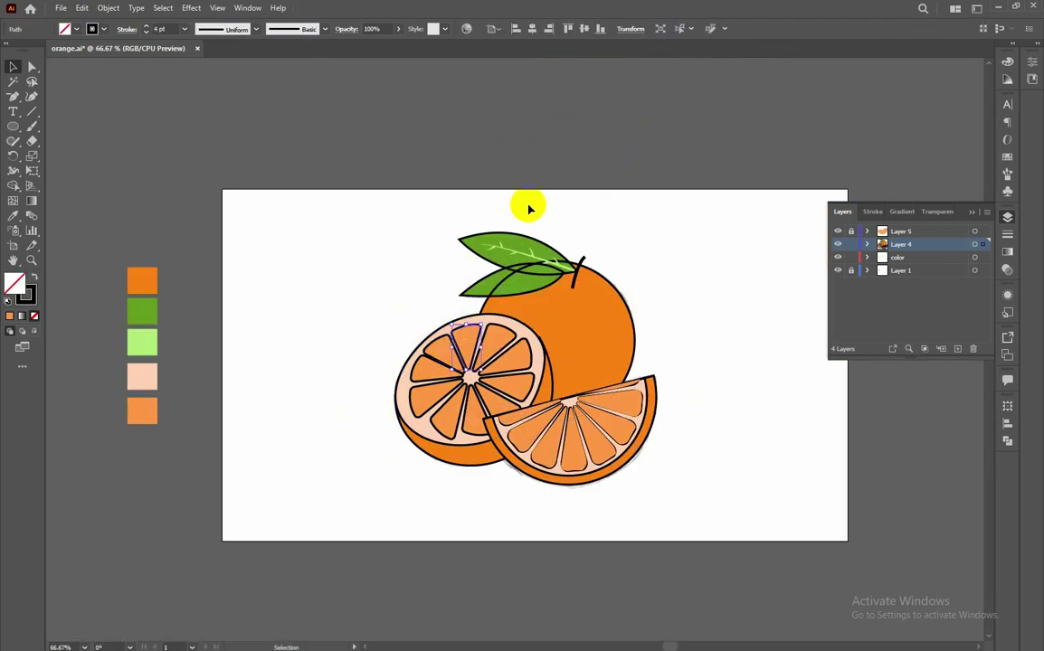
key("ctrl+equal")
key("ctrl+equal")
key("ctrl+equal")
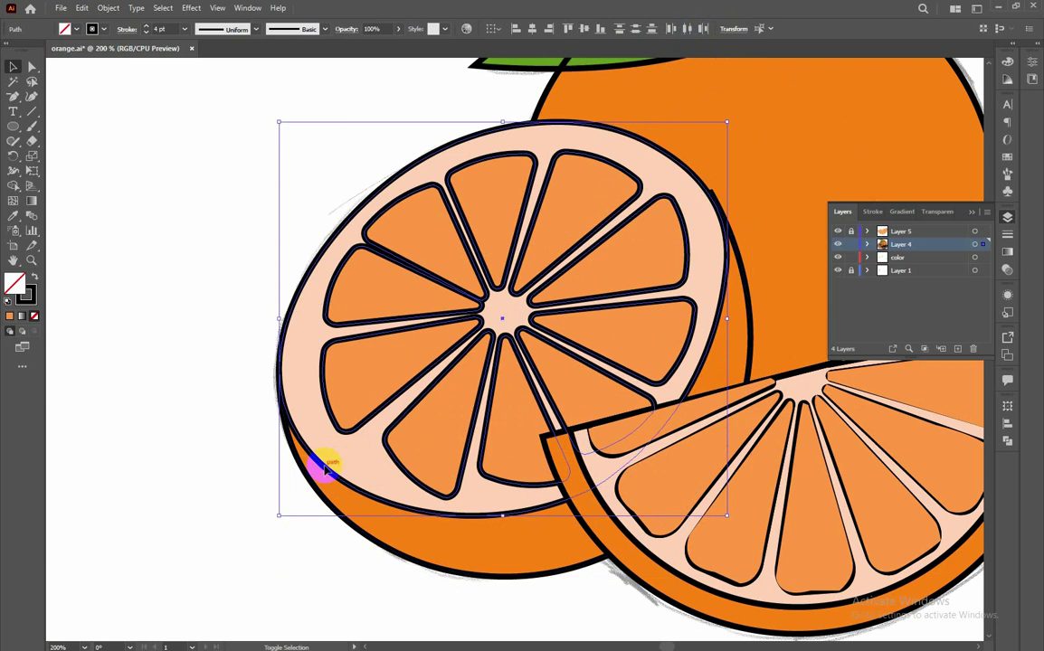
left_click(268, 517)
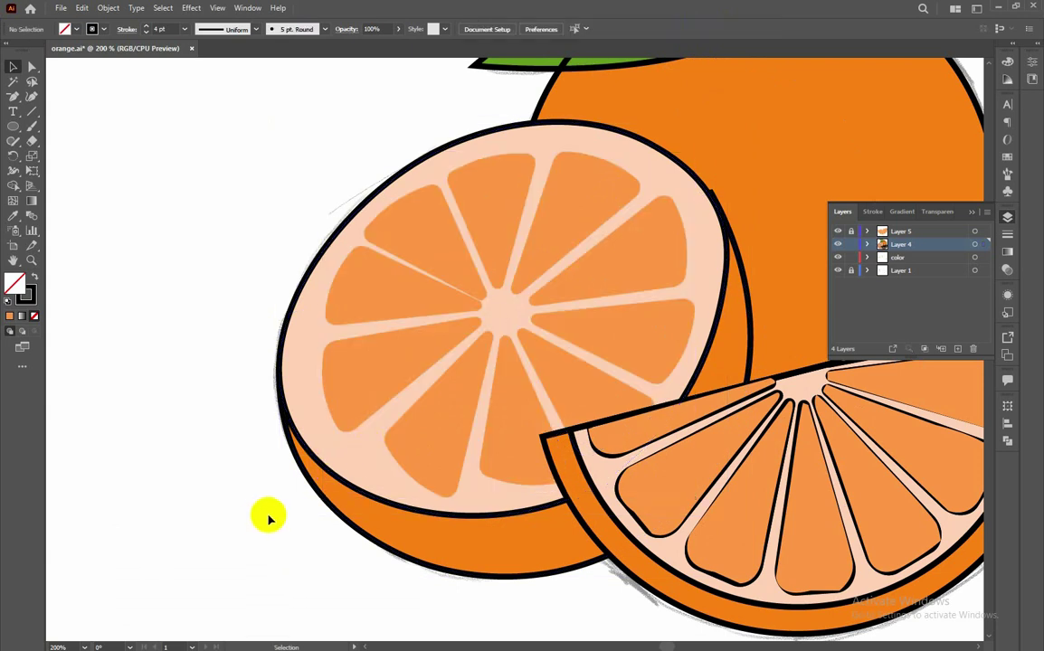
Step: Select the peach face of the orange half
left_click(724, 210)
left_click(578, 117)
left_click(434, 147)
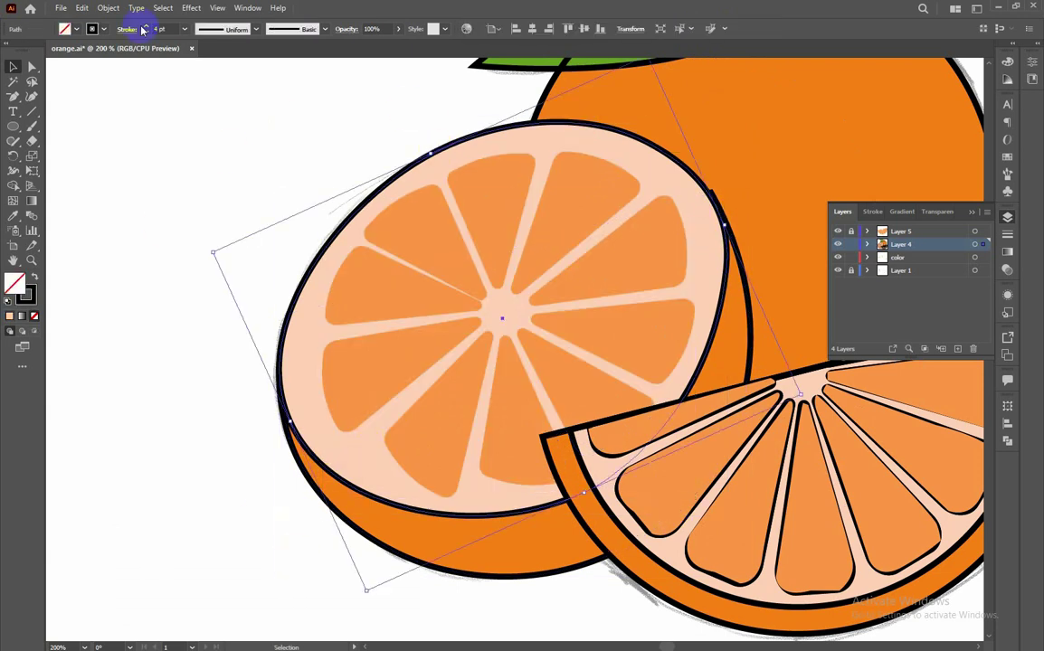
left_click(676, 518)
key("ctrl+minus")
key("ctrl+minus")
key("ctrl+minus")
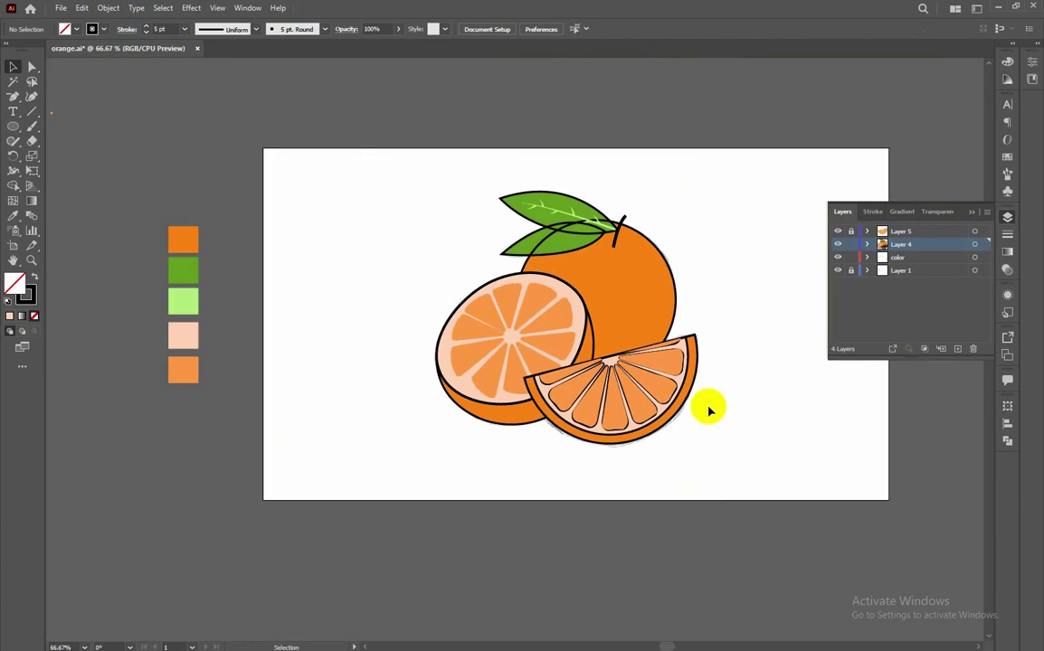
Step: Eyedrop the peach colour from the slice onto the selection
left_click(568, 447)
key("i")
left_click(571, 395)
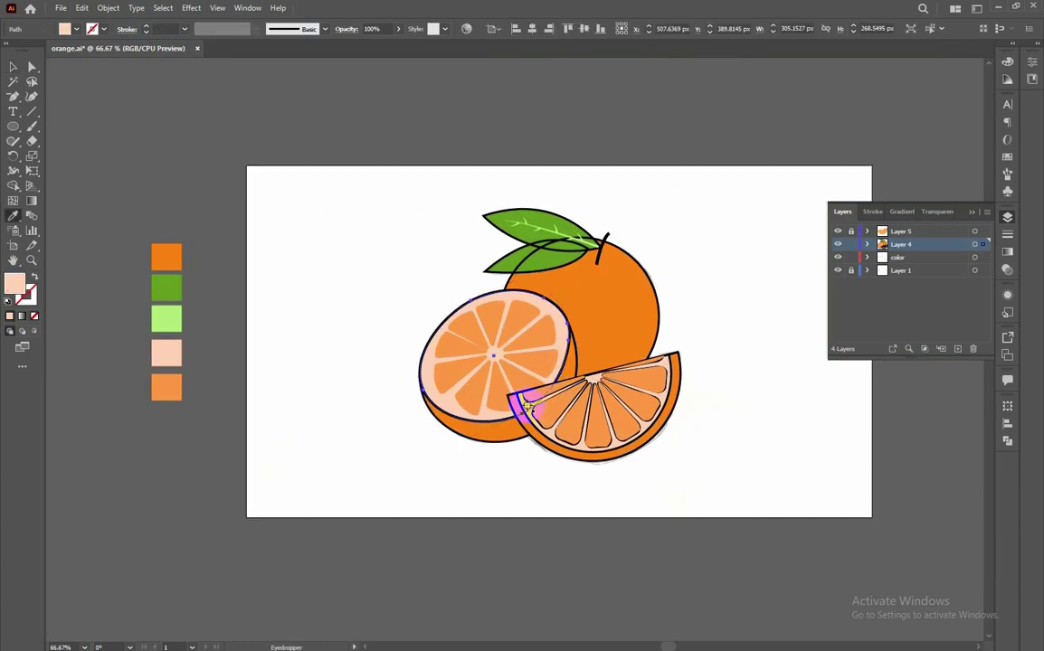
key("v")
left_click(697, 426)
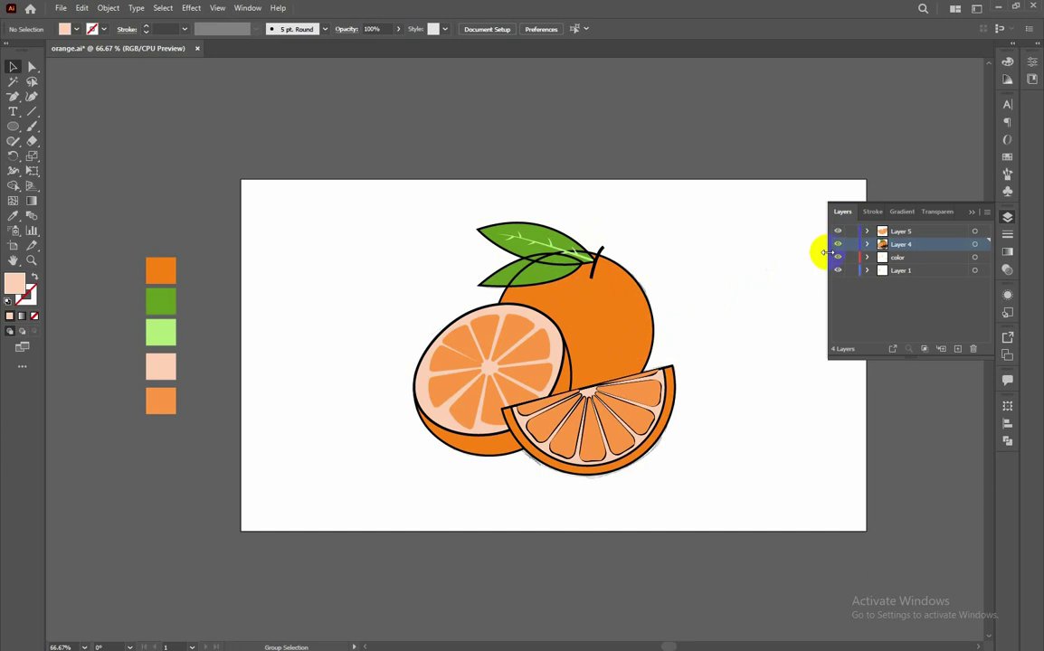
left_click(594, 303)
Step: Pen-draw a curved shading shape over the top leaf's upper half
scroll(696, 298, "up", 5)
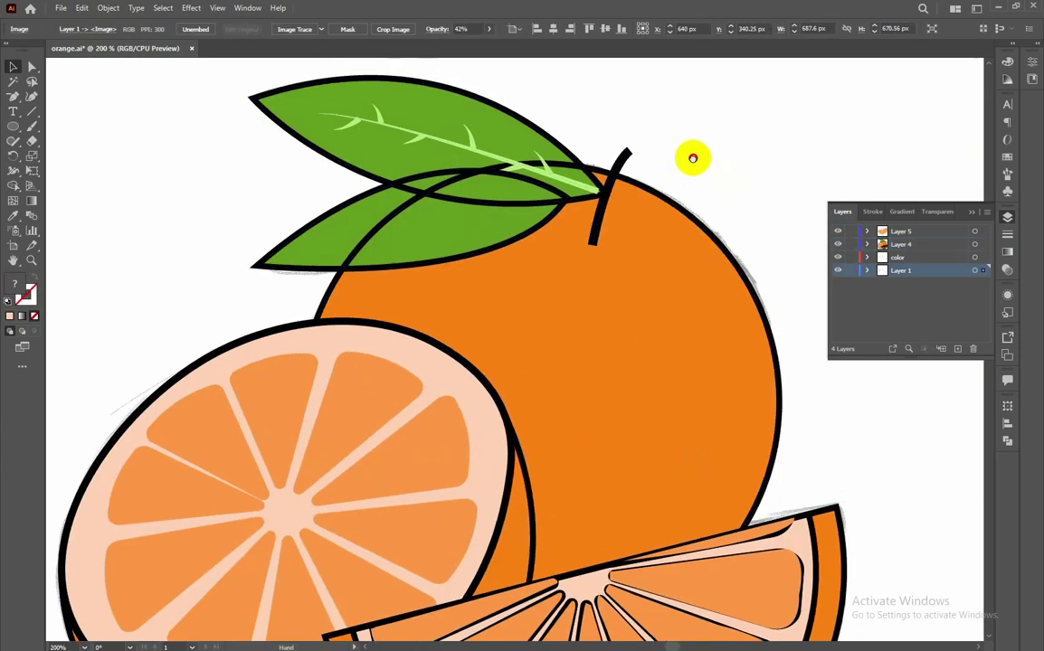
left_click_drag(693, 158, 752, 308)
left_click(536, 308)
left_click(504, 255)
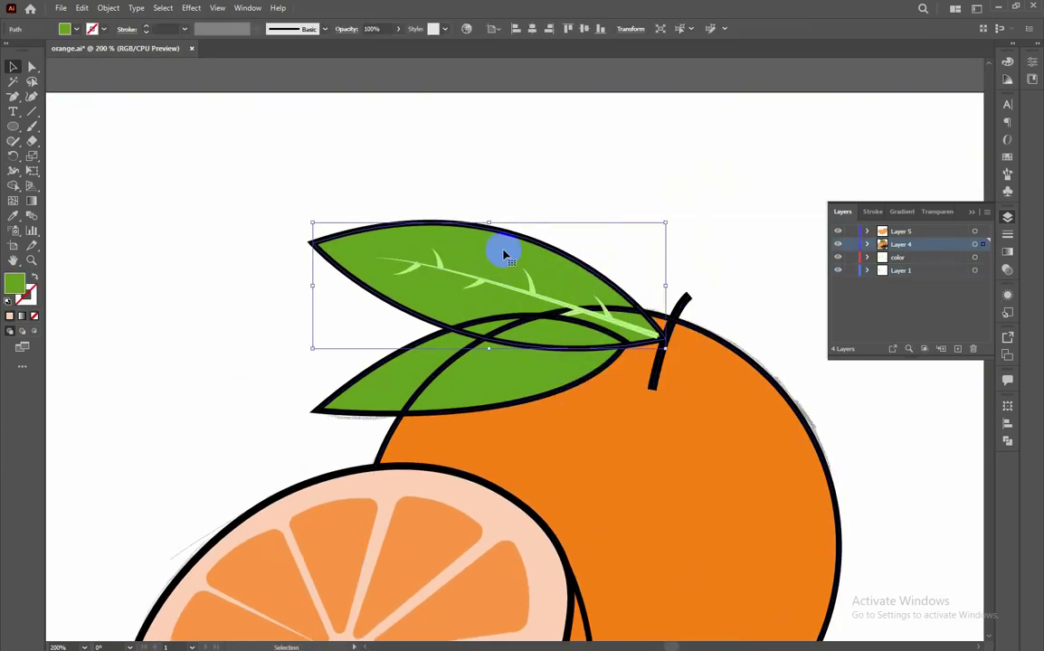
left_click(560, 237)
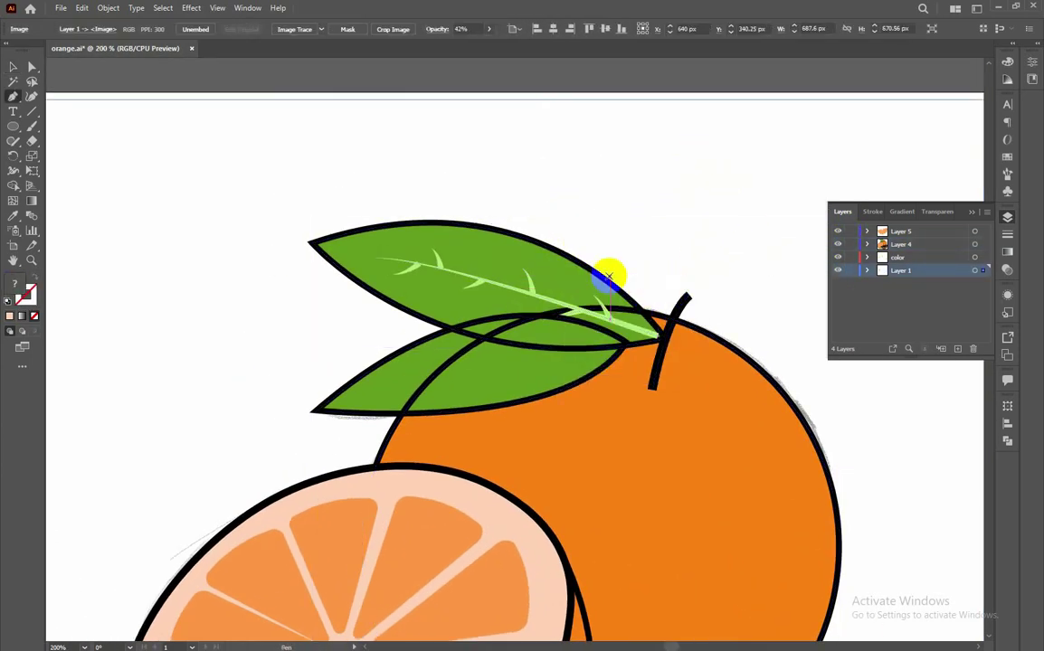
left_click(301, 233)
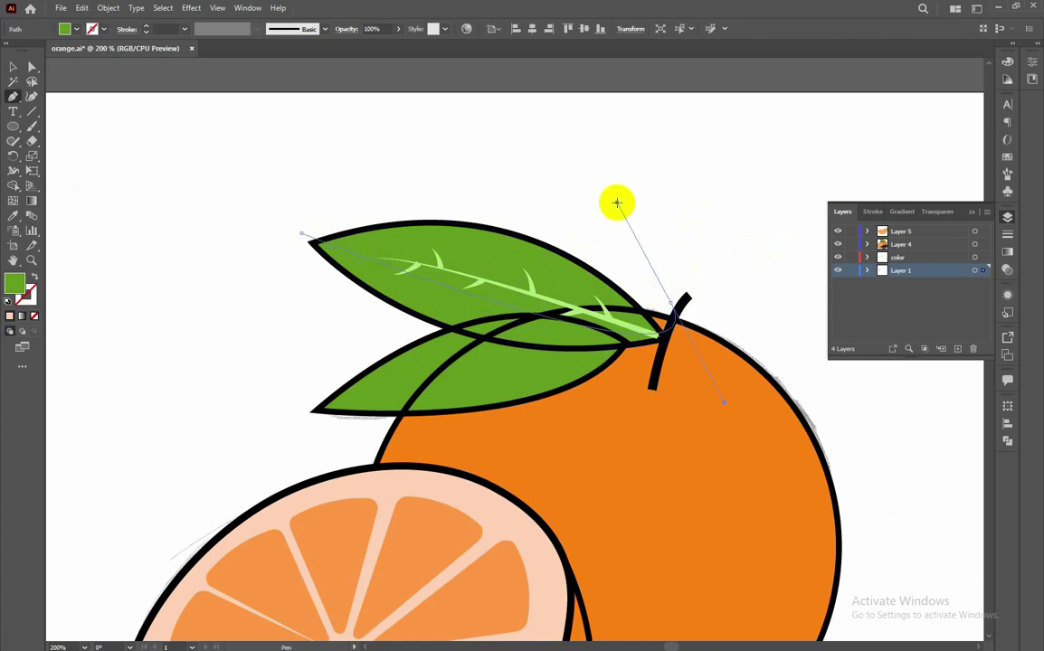
left_click_drag(617, 202, 669, 297)
key("ctrl+z")
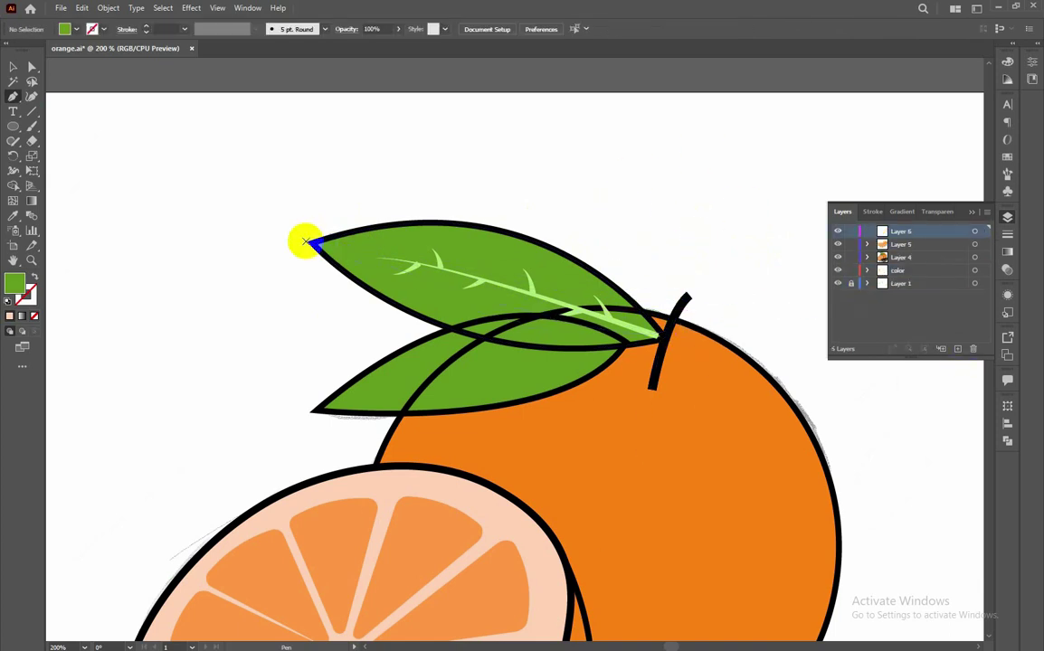
left_click_drag(662, 337, 612, 243)
left_click_drag(308, 242, 310, 244)
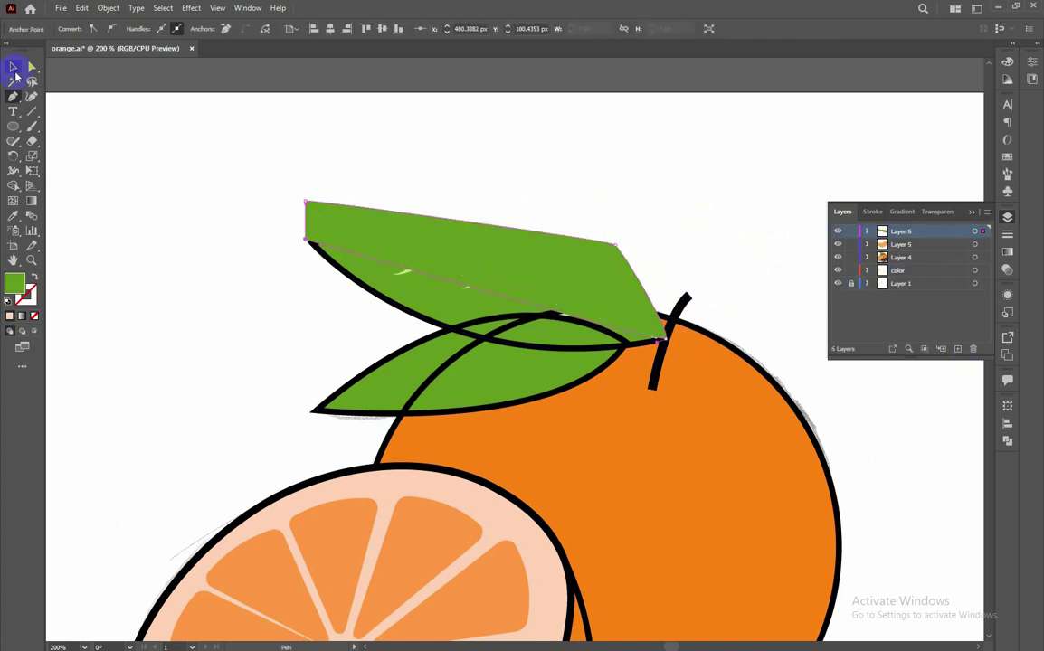
Step: Trim the shading shape to the leaf outline with Shape Builder
left_click(373, 284)
left_click(14, 185)
left_click(317, 218)
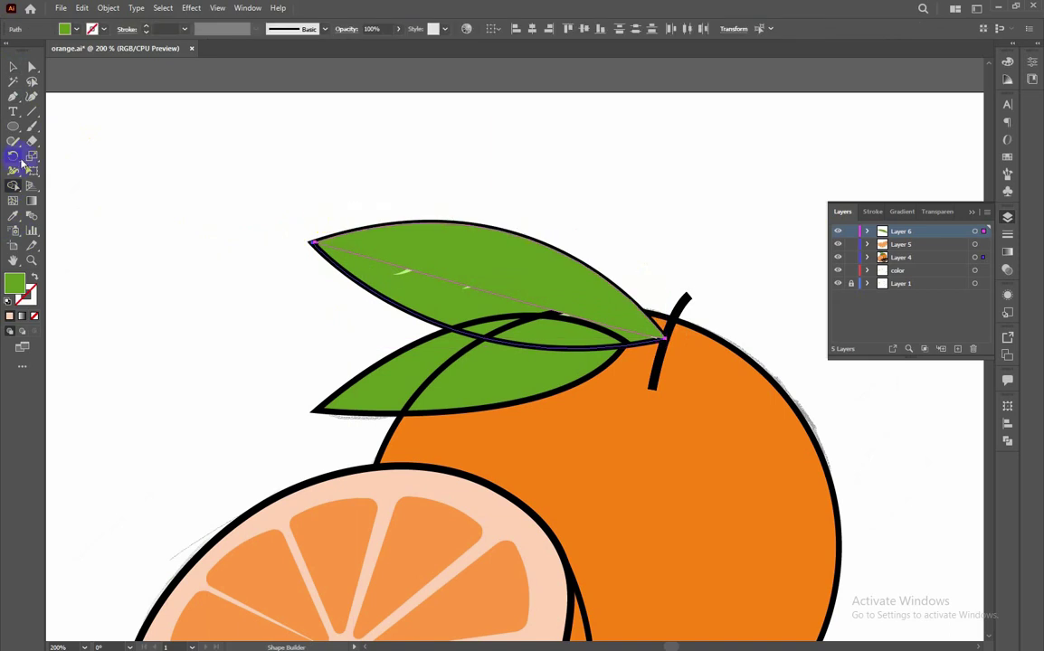
left_click(410, 426)
key("ctrl+z")
left_click(14, 66)
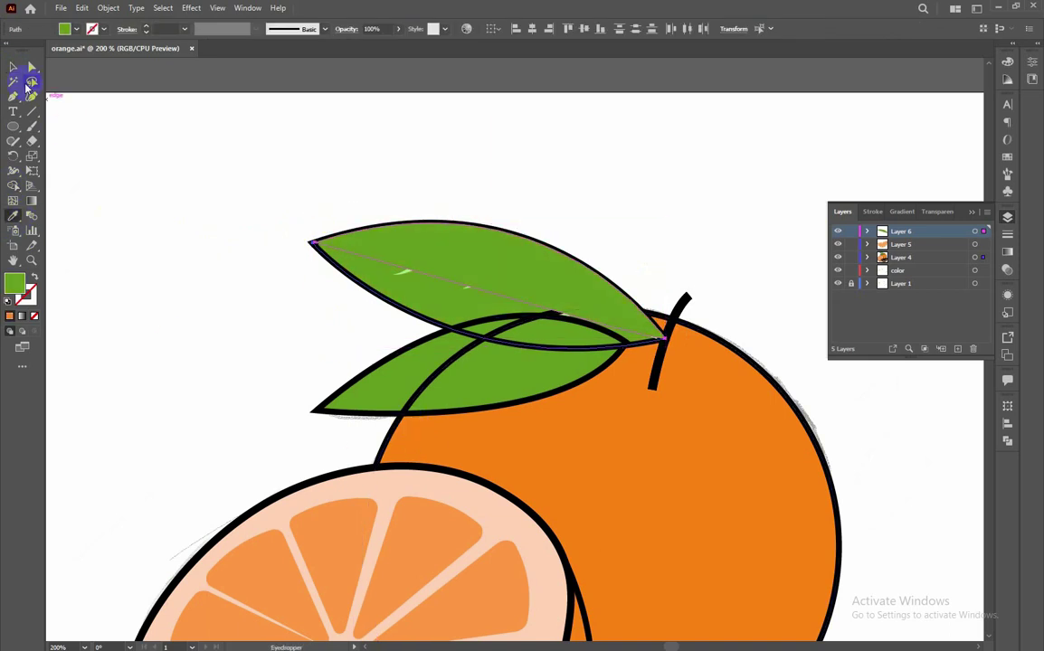
Step: Fill the shading shape black at 16% opacity
left_click(435, 254)
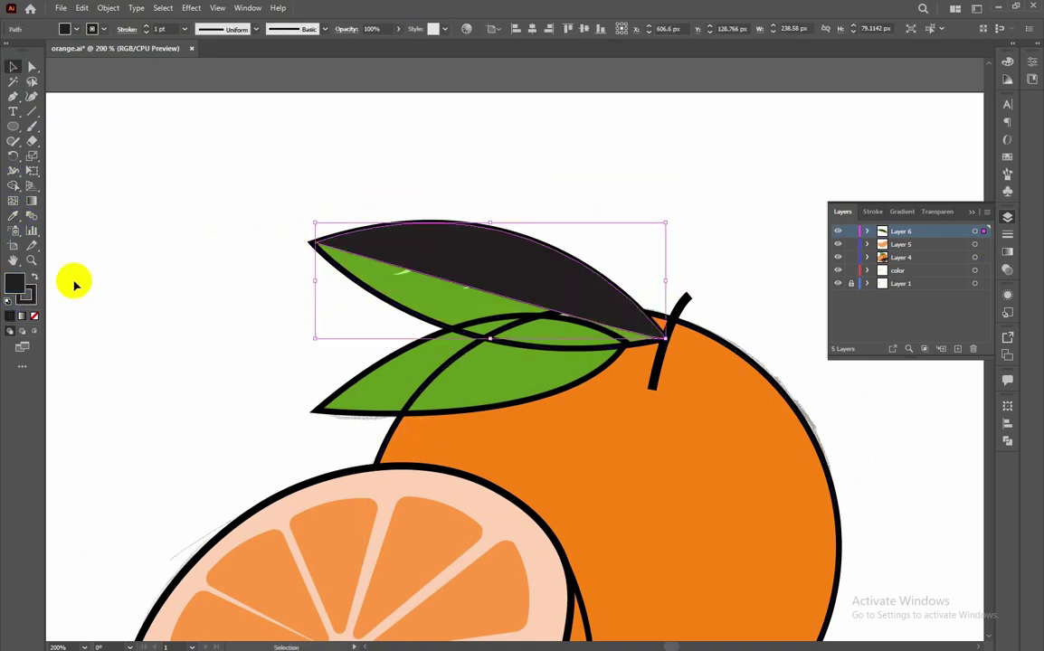
double_click(15, 286)
left_click(832, 466)
left_click_drag(398, 29, 353, 50)
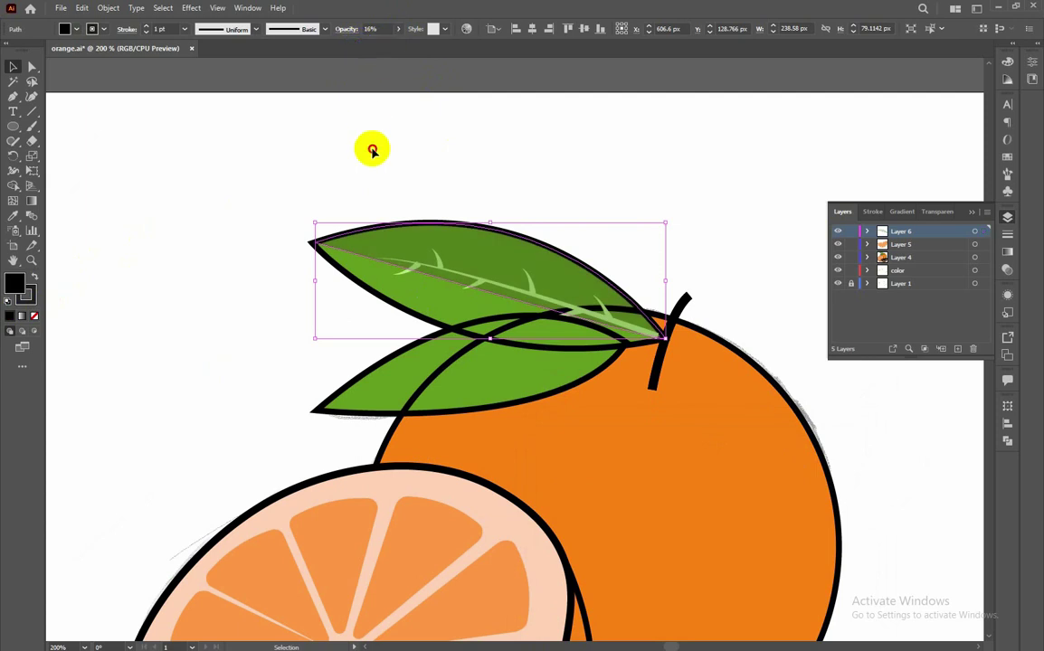
left_click(449, 282)
Step: Bend the shading's lower edge along the leaf vein
left_click(509, 290)
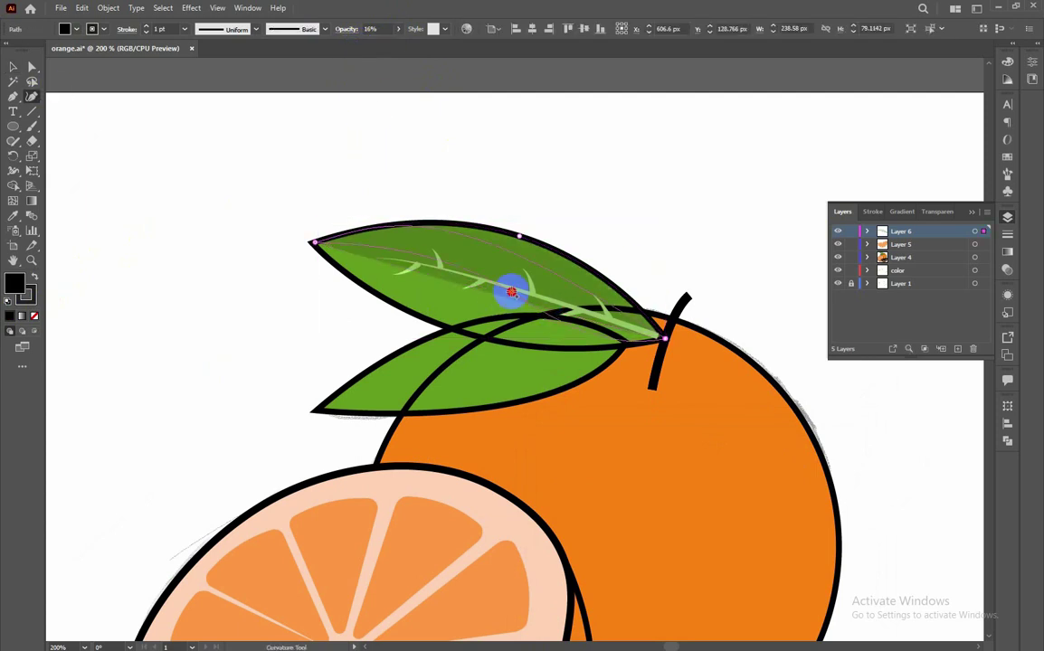
left_click_drag(541, 306, 560, 296)
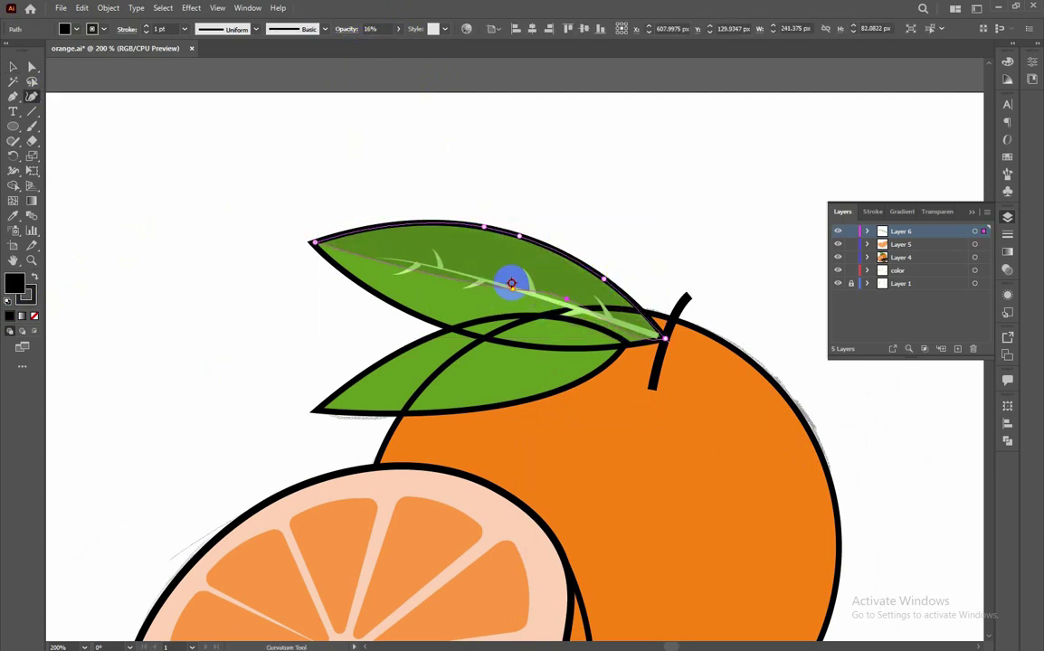
key("v")
left_click(723, 471)
mouse_move(723, 472)
left_mouse_down()
mouse_move(582, 376)
mouse_move(571, 349)
left_mouse_up()
left_click(559, 373)
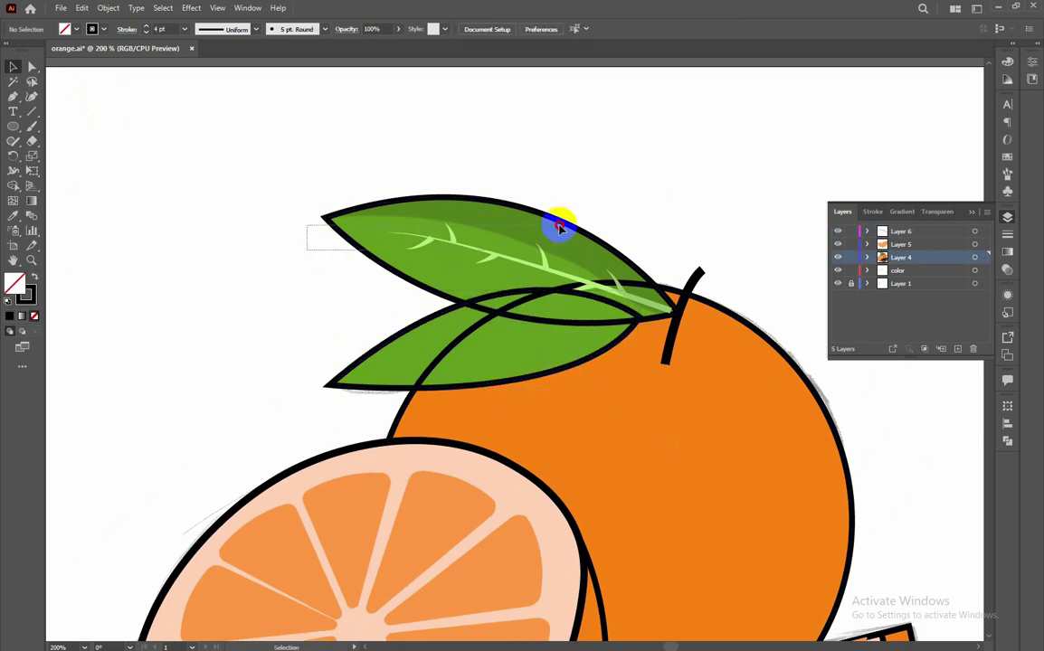
Step: Send the lower leaf behind the upper leaf and ungroup the leaves, stem and orange
right_click(517, 251)
left_click(725, 219)
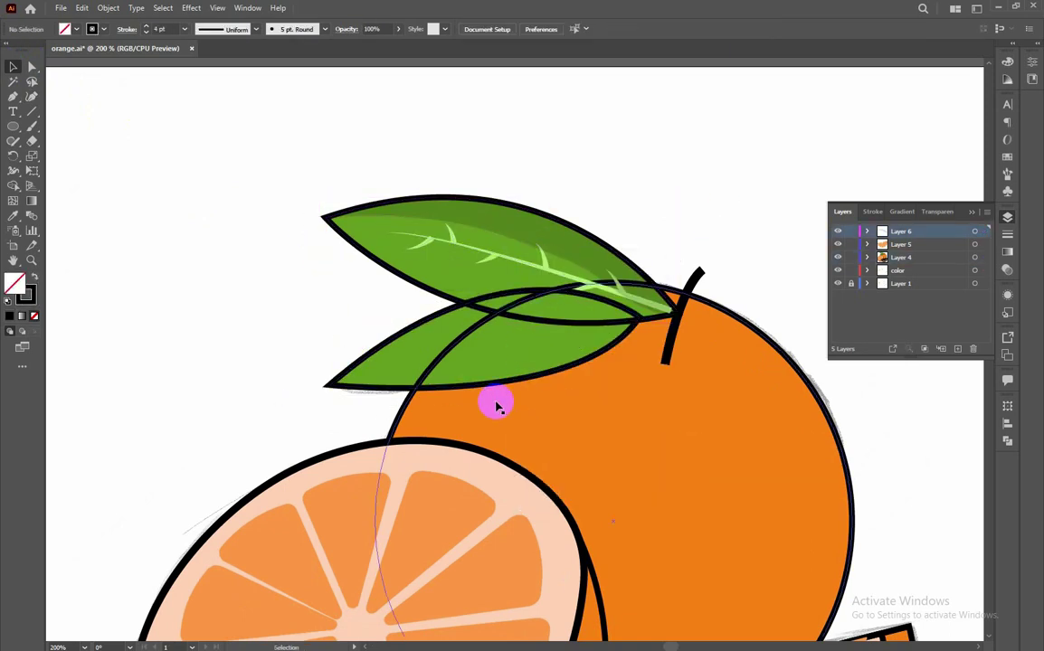
left_click_drag(341, 154, 671, 324)
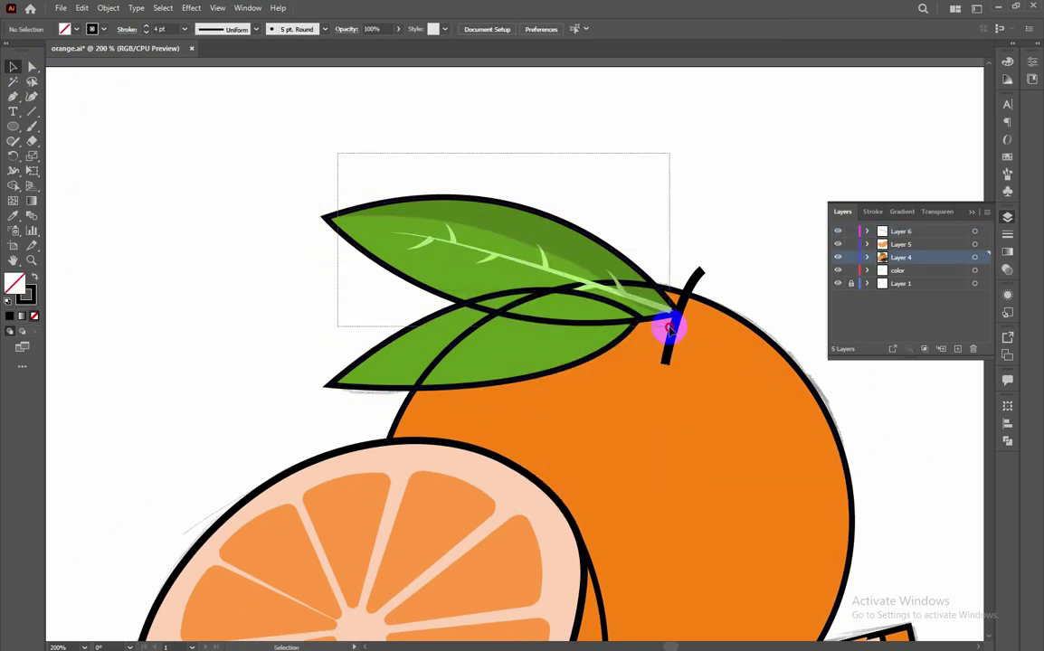
right_click(571, 299)
left_click(611, 401)
left_click(673, 271)
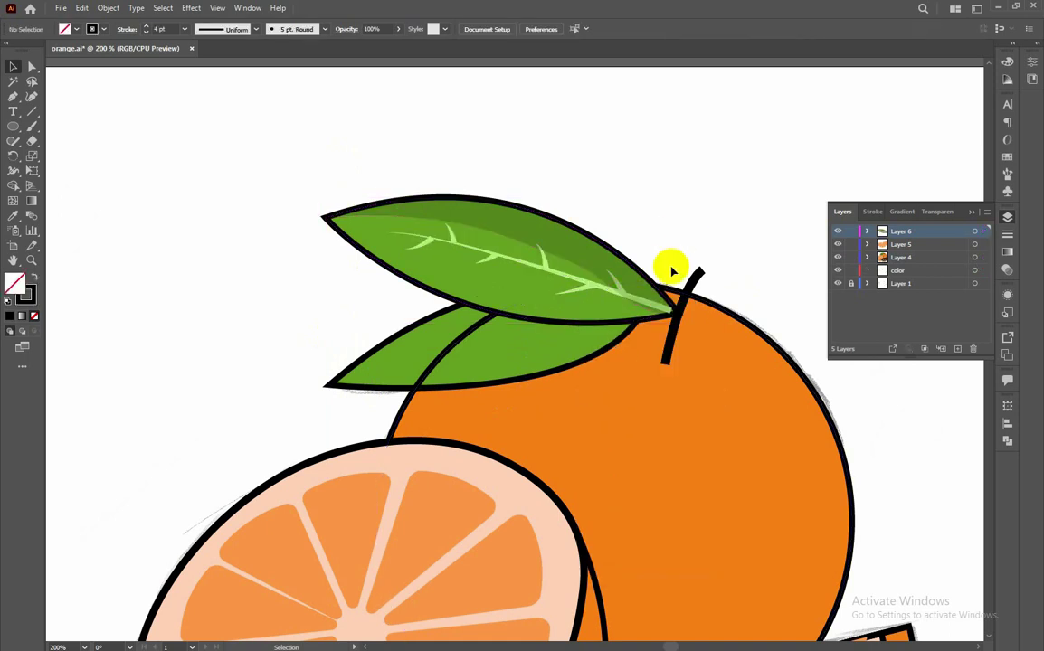
Step: Ungroup the upper leaf into its separate parts
left_click(422, 347)
left_click_drag(304, 304, 353, 432)
key("ctrl+z")
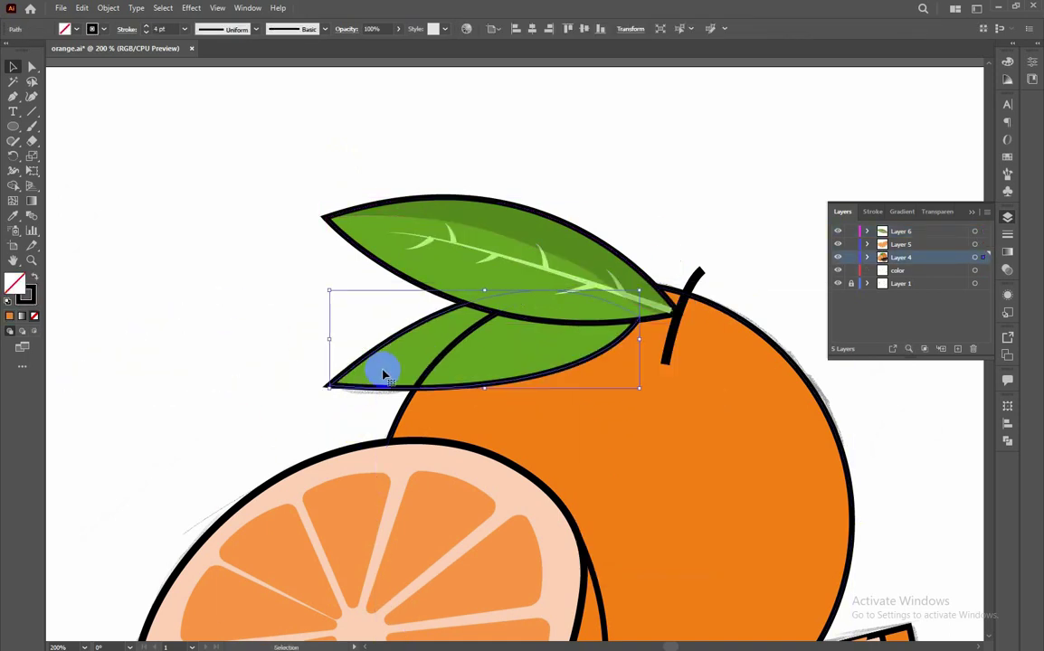
left_click(554, 272)
right_click(550, 273)
left_click(582, 385)
Step: Move a copy of the light green vein off to the left
left_click(597, 294)
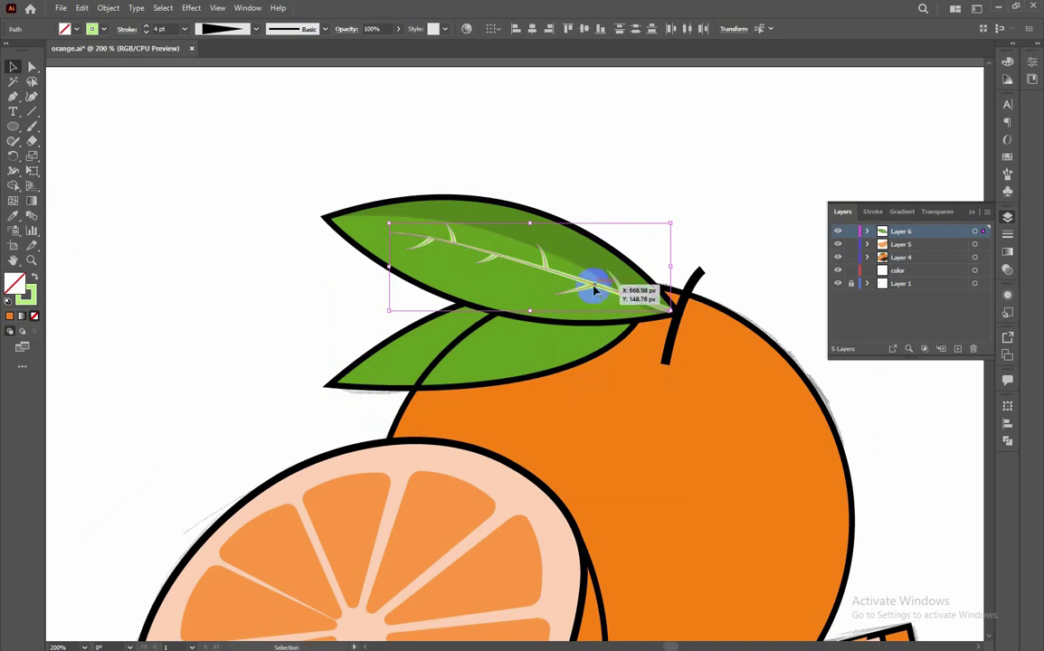
left_click_drag(594, 290, 333, 343)
mouse_move(361, 270)
left_mouse_down()
mouse_move(321, 311)
mouse_move(602, 326)
mouse_move(578, 342)
left_mouse_up()
key("ctrl+z")
left_click_drag(319, 365, 368, 407)
left_click_drag(452, 473, 469, 472)
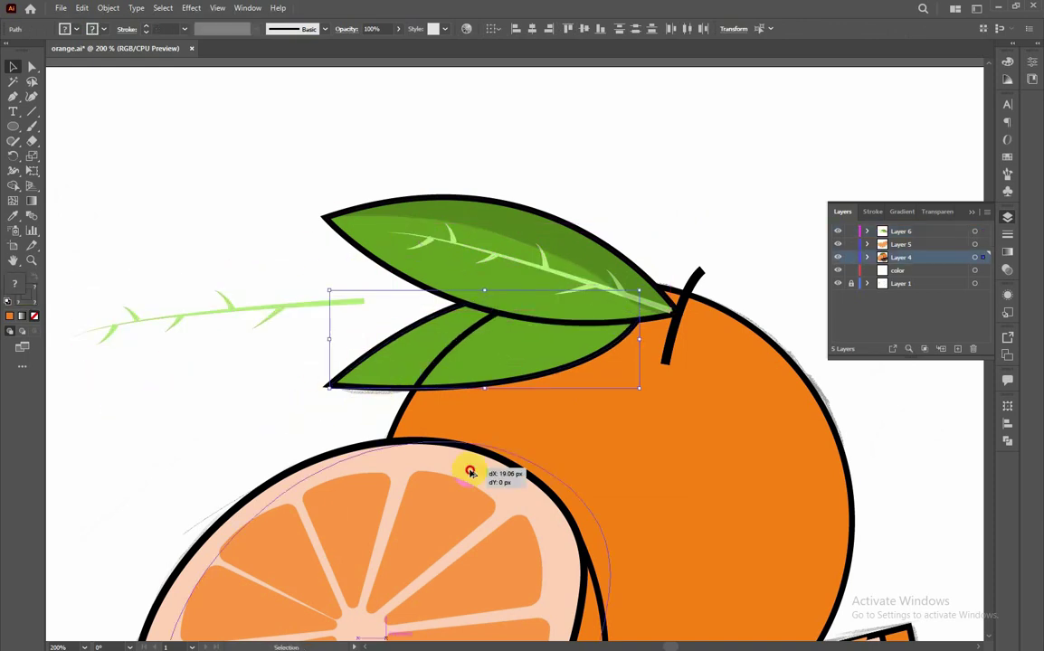
Step: Place the lower leaf on the vein, tilt it, and add a second vein copy
left_click_drag(361, 361, 170, 319)
mouse_move(292, 420)
left_mouse_down()
mouse_move(501, 388)
mouse_move(401, 387)
left_mouse_up()
left_click_drag(557, 289, 532, 313)
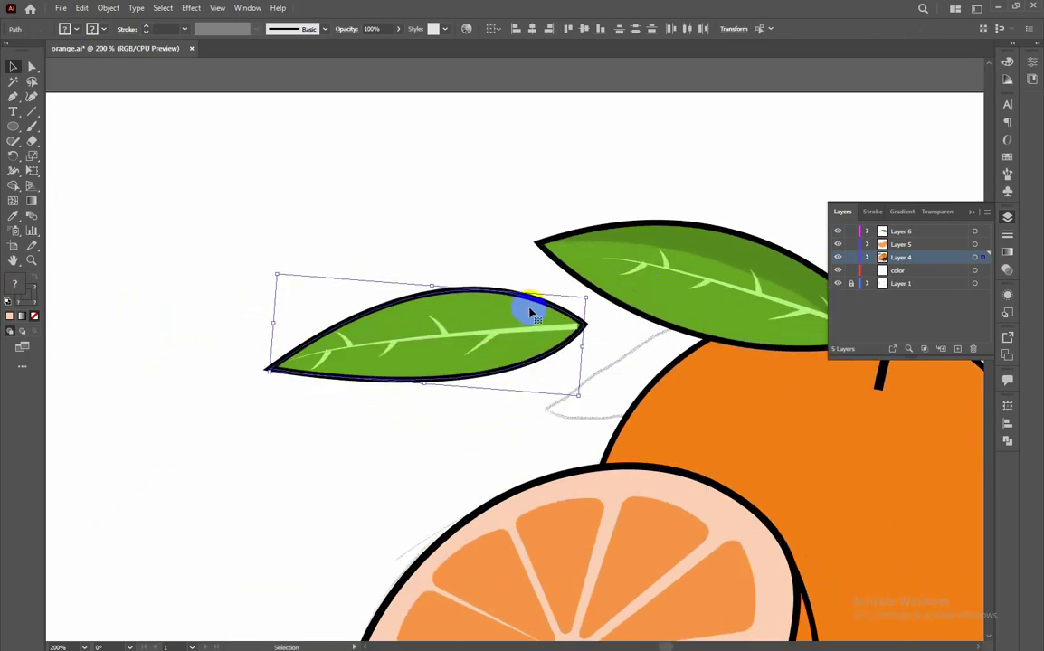
left_click_drag(443, 328, 424, 315)
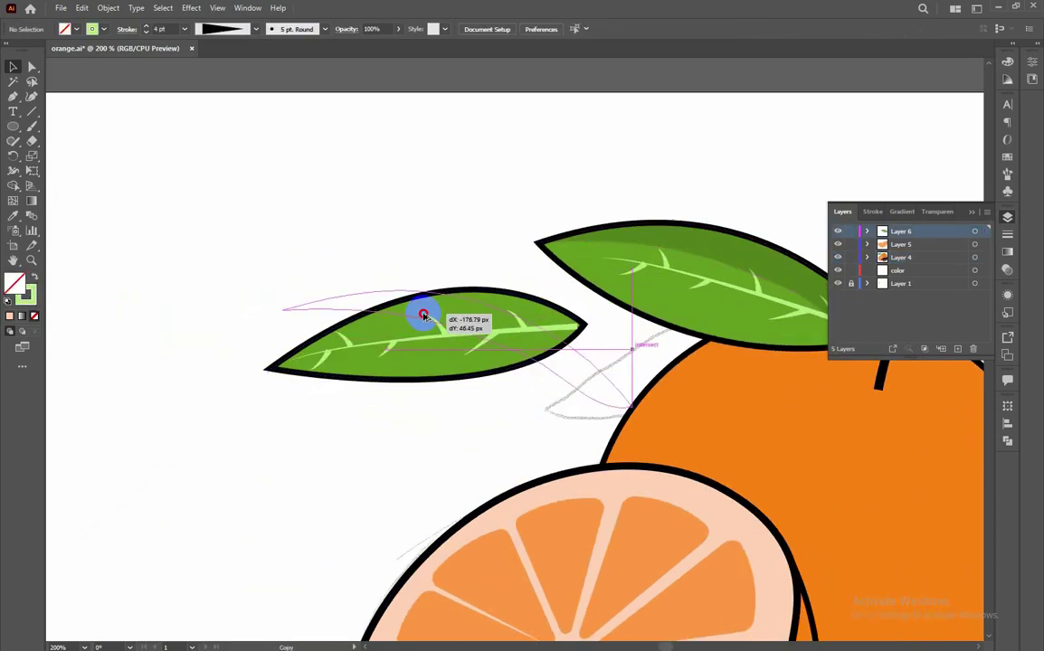
Step: Draw a curved path across the lower leaf from tip to tip
key("p")
left_click(240, 368)
left_click_drag(589, 322, 593, 321)
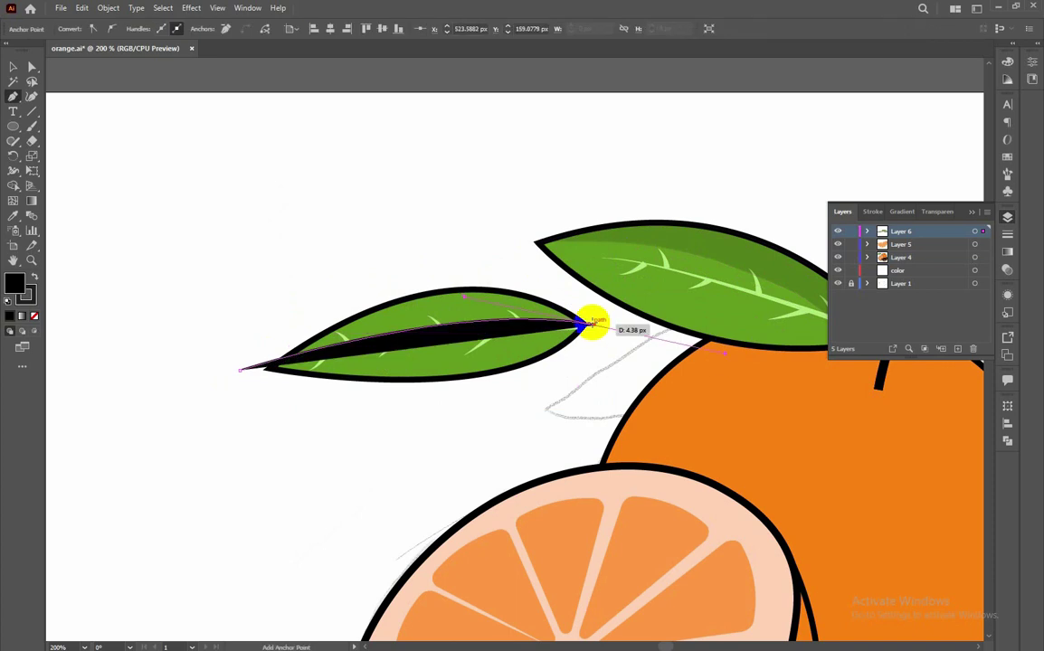
left_click_drag(237, 368, 303, 564)
key("v")
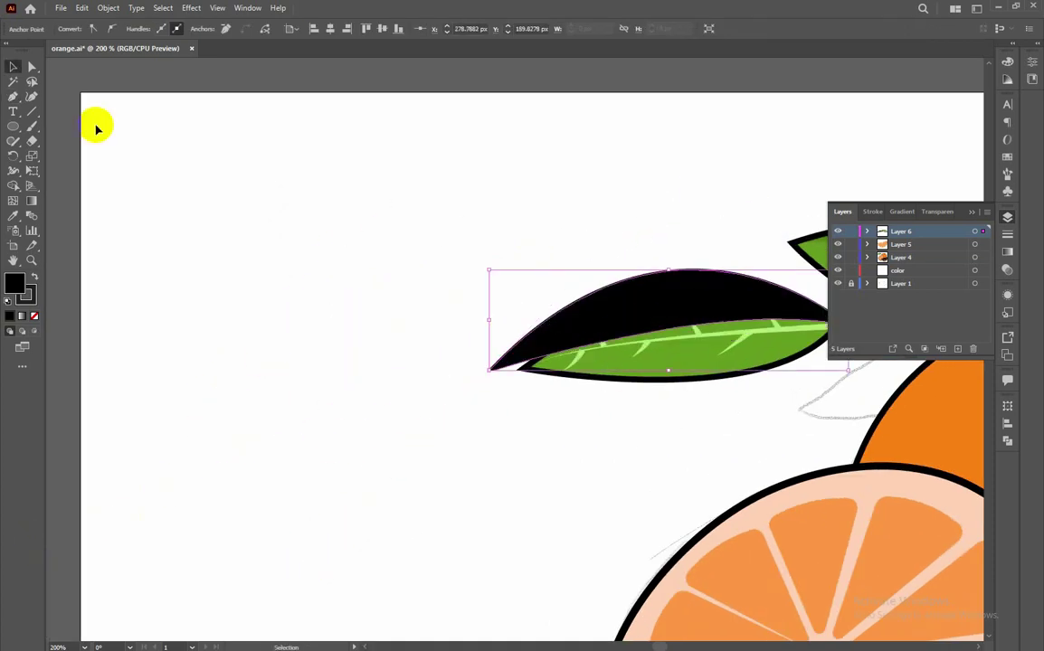
Step: Merge the leaf's upper region with Shape Builder and fill it darker green
left_click(14, 185)
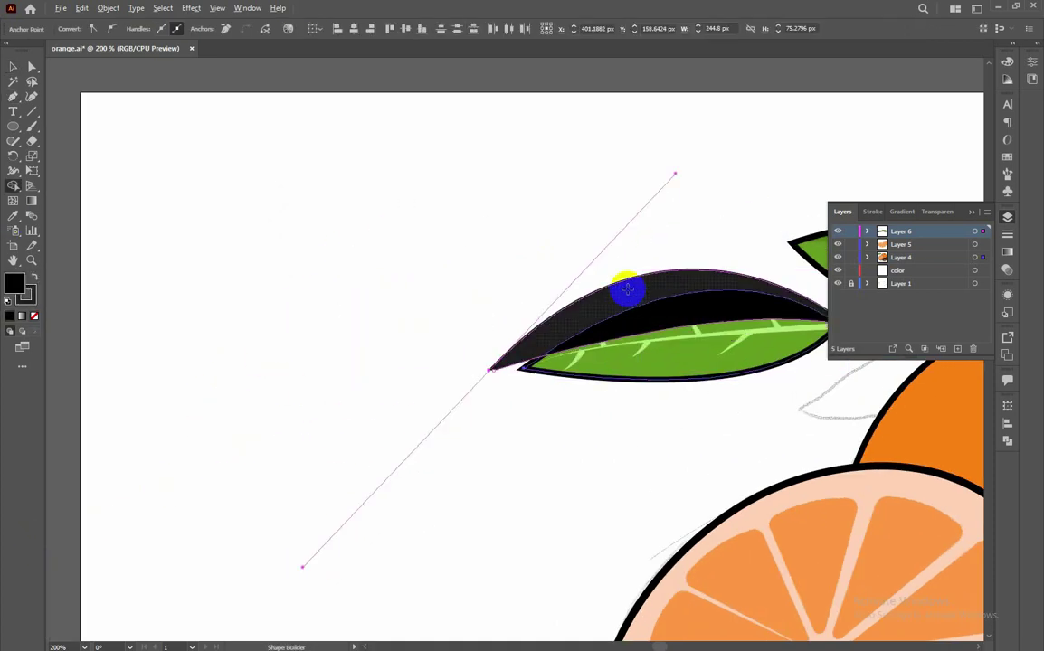
left_click(628, 289)
scroll(516, 416, "right", 5)
key("v")
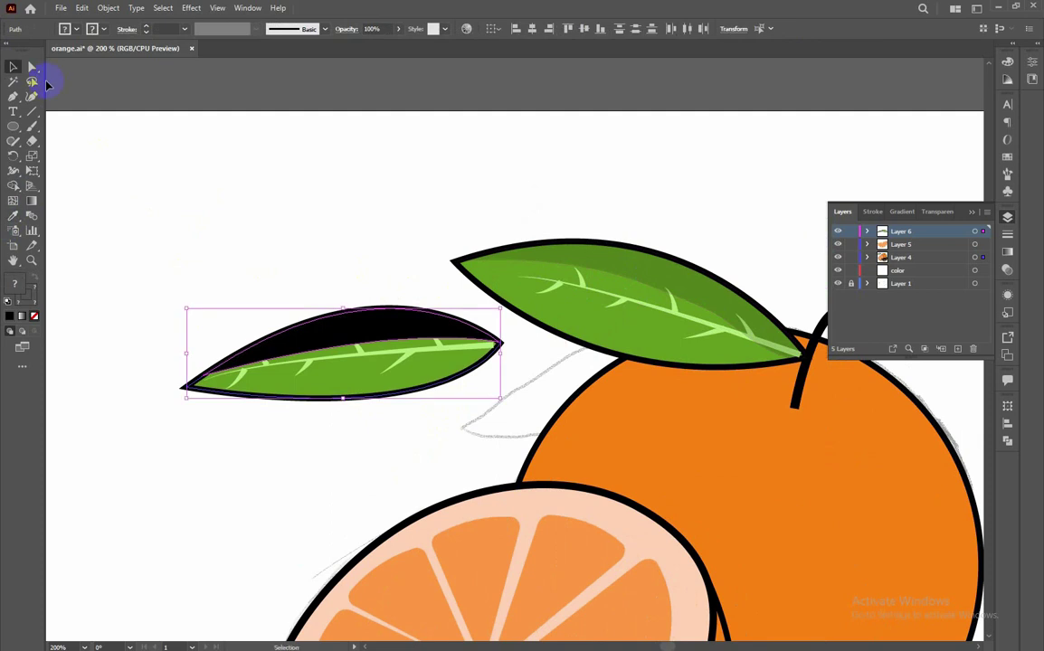
left_click(502, 333)
Step: Group the lower leaf's pieces together
left_click(13, 66)
right_click(431, 372)
left_click(479, 454)
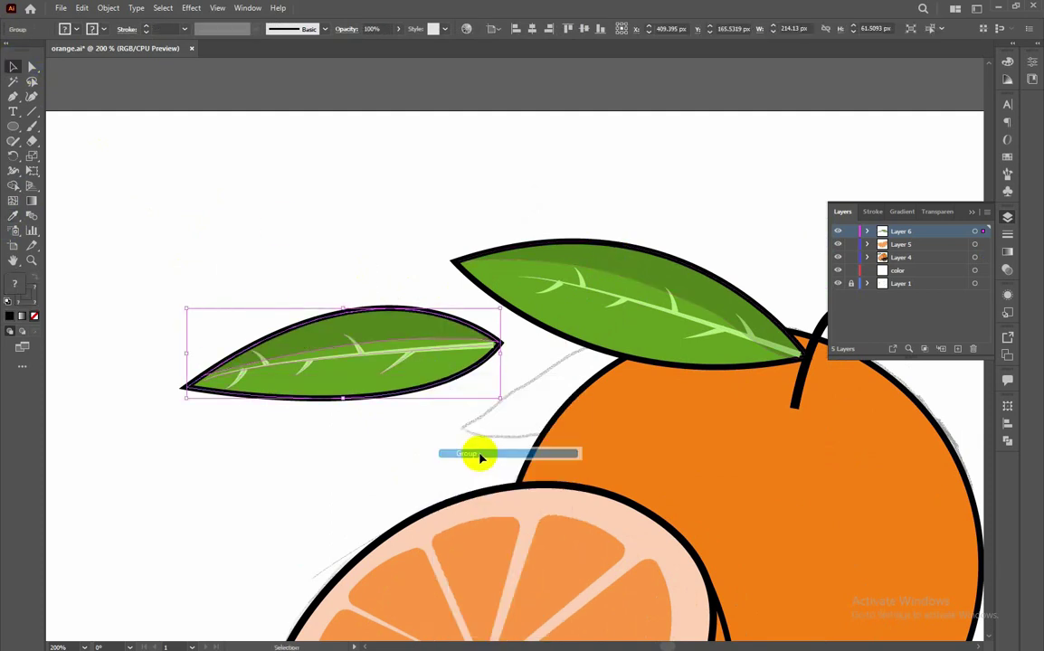
right_click(466, 460)
left_click(378, 496)
key("ctrl+z")
left_click_drag(215, 303, 442, 384)
right_click(443, 384)
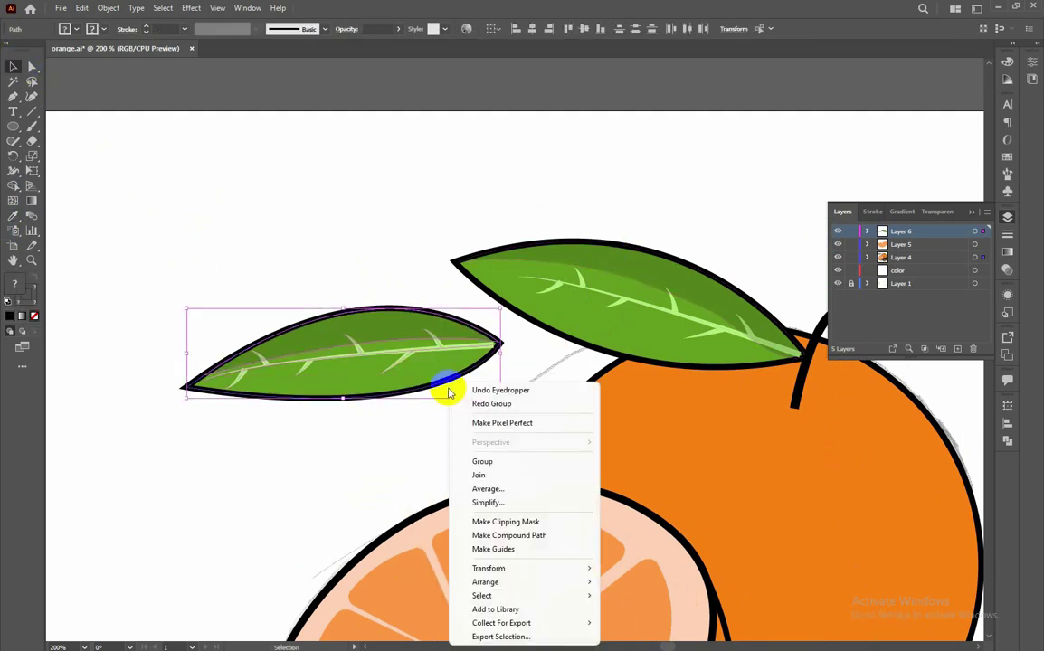
left_click(485, 459)
right_click(450, 389)
Step: Group the upper-right leaf and tuck the lower leaf under it at the stem
left_click(557, 291)
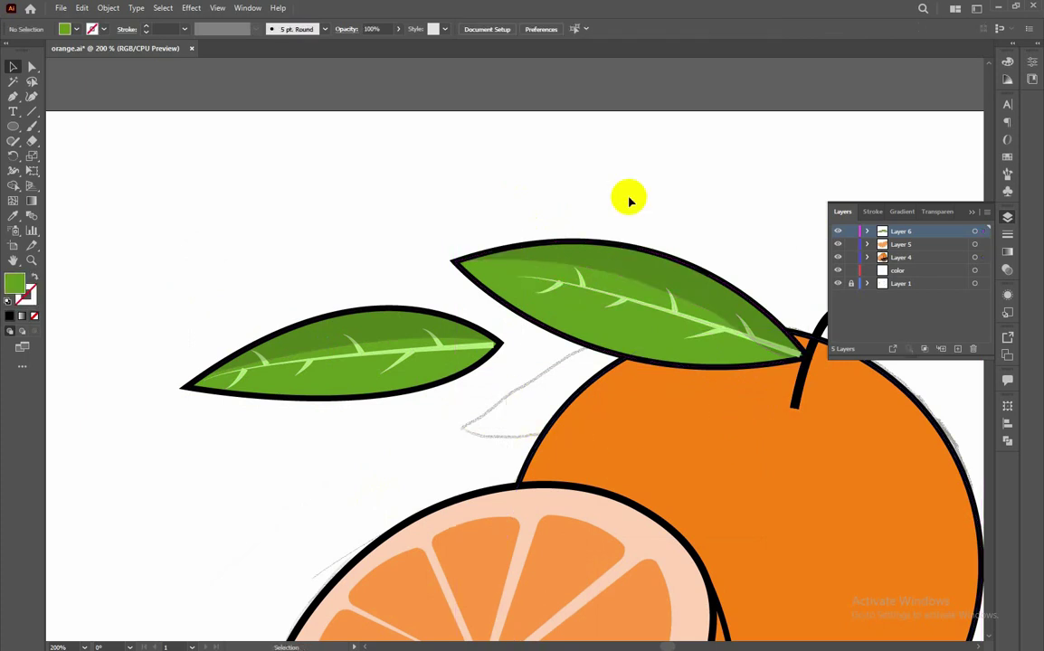
left_click_drag(375, 347, 244, 361)
left_click_drag(426, 204, 793, 391)
right_click(626, 336)
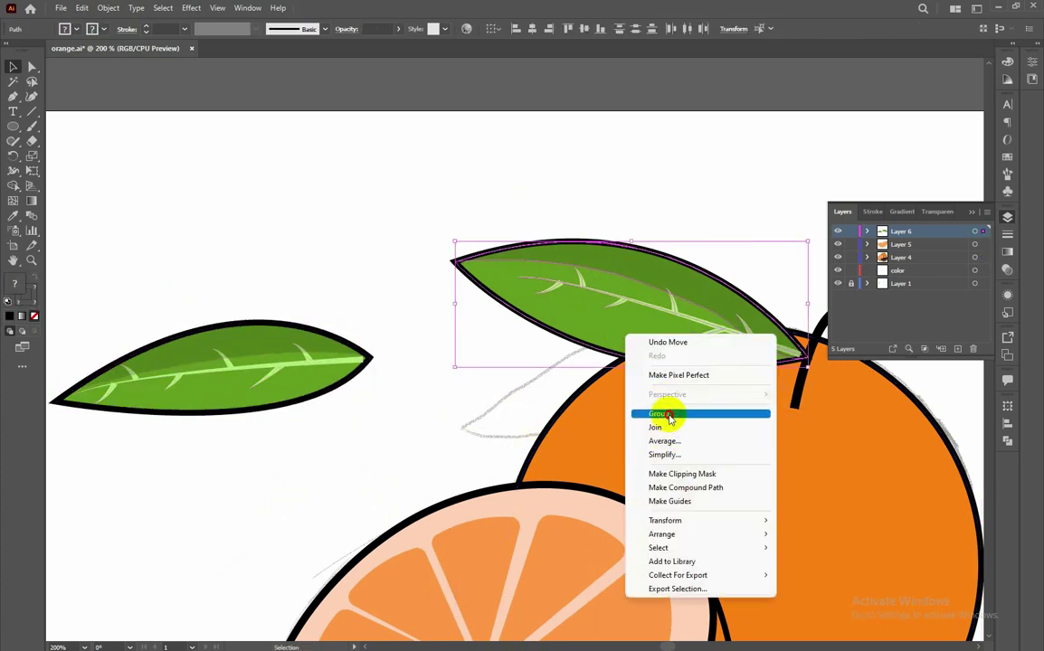
left_click(525, 410)
left_click(590, 349)
right_click(599, 352)
left_click(378, 401)
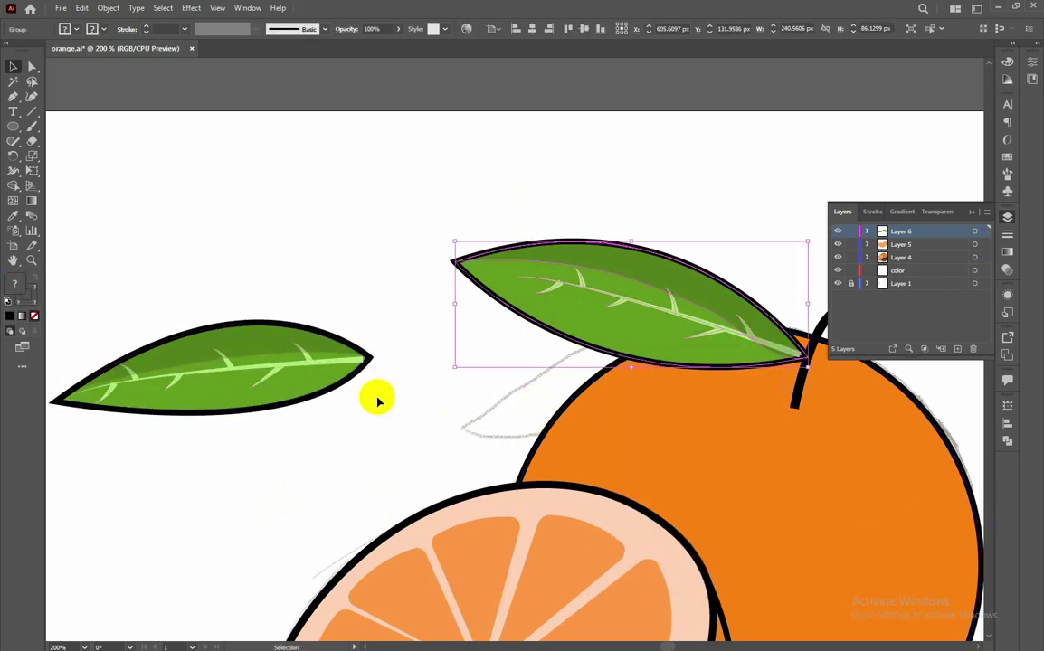
left_click_drag(312, 375, 746, 372)
Step: Duplicate the orange circle above itself and Pathfinder-divide the overlapping circles
key("ctrl+0")
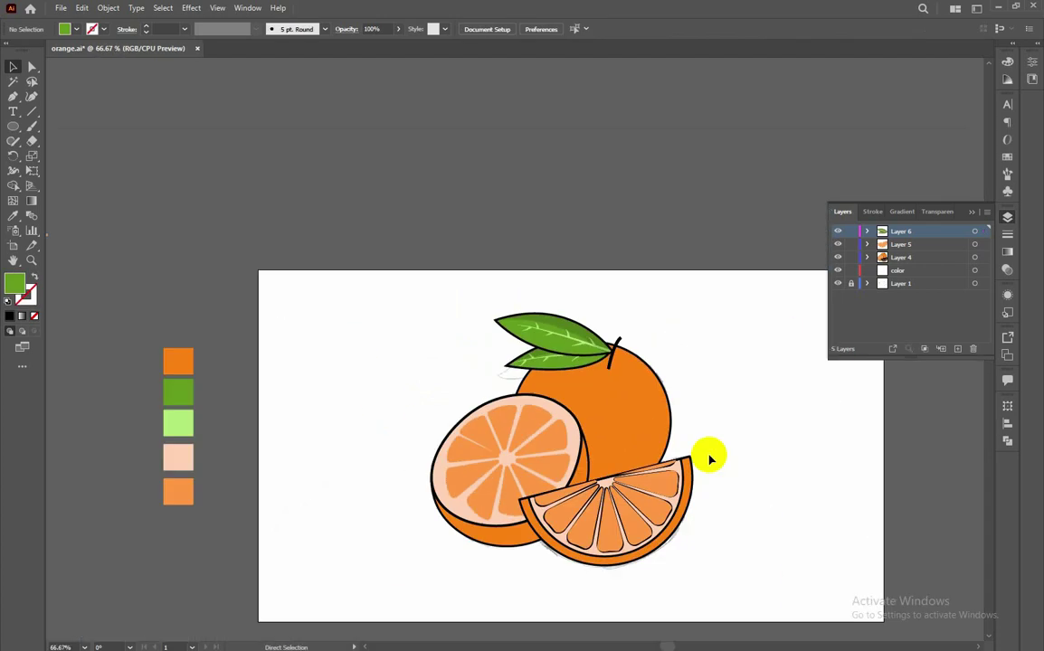
left_click_drag(634, 410, 633, 226)
left_click(719, 172, "shift")
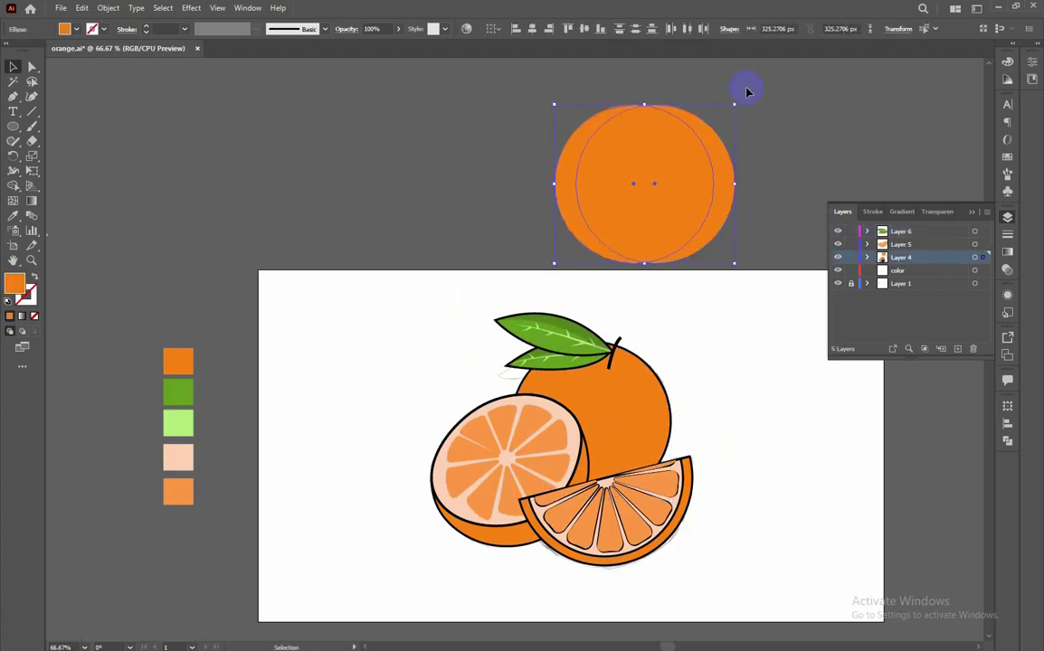
left_click(1009, 425)
left_click(862, 466)
right_click(680, 233)
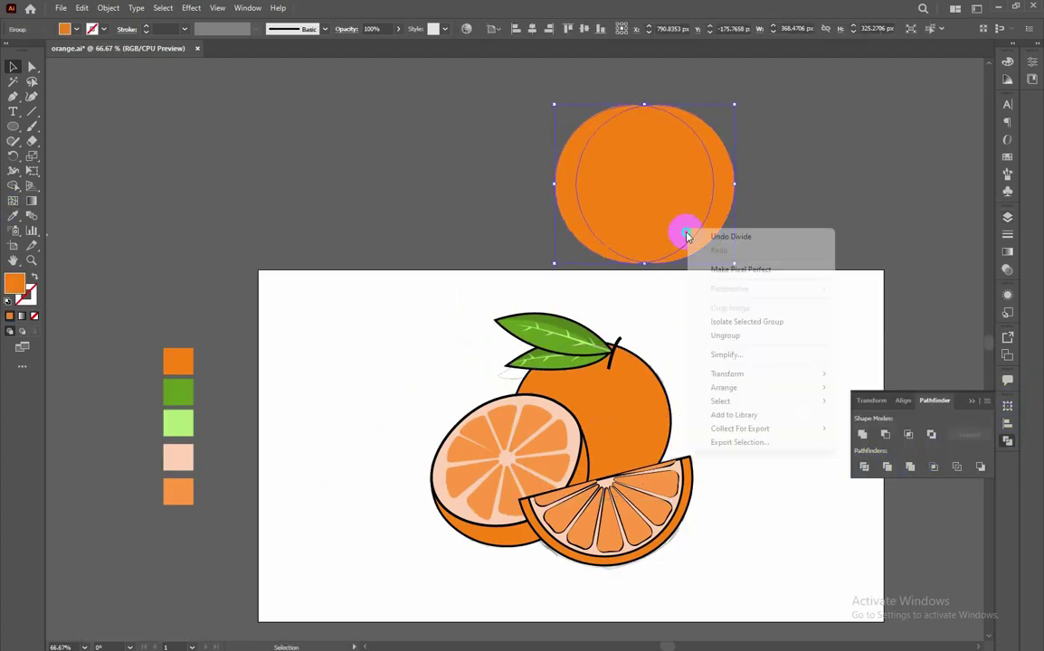
left_click(710, 234)
Step: Move the right crescent onto the orange, fill it black at 6% opacity
left_click(583, 237)
left_click_drag(584, 237, 657, 424)
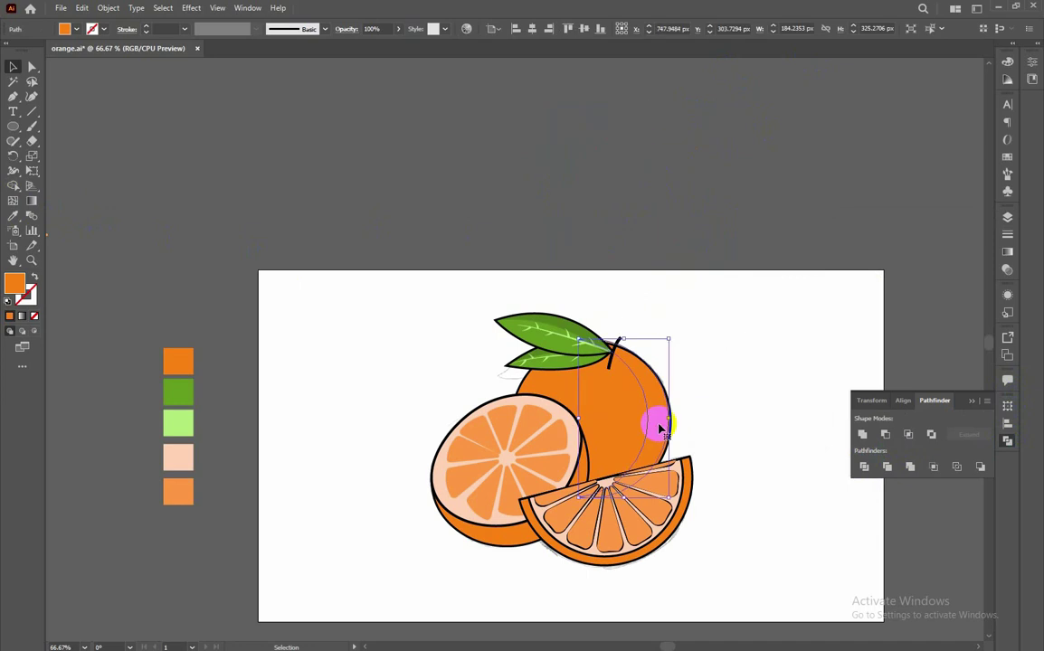
key("ctrl+plus")
key("ctrl+plus")
key("i")
left_click(425, 158)
key("v")
left_click(398, 29)
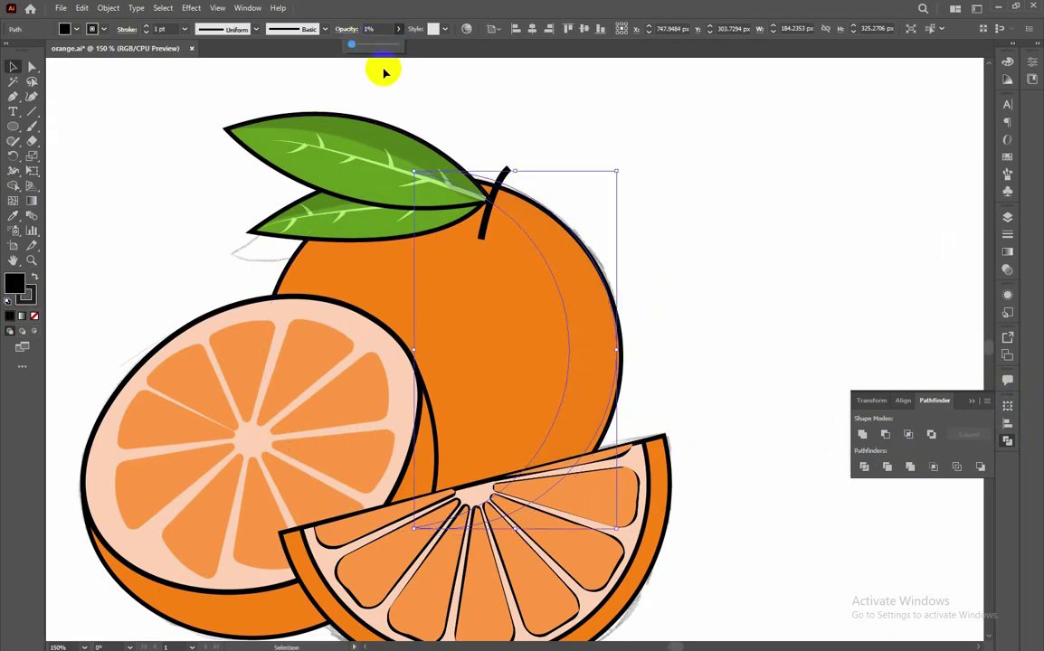
left_click(537, 240)
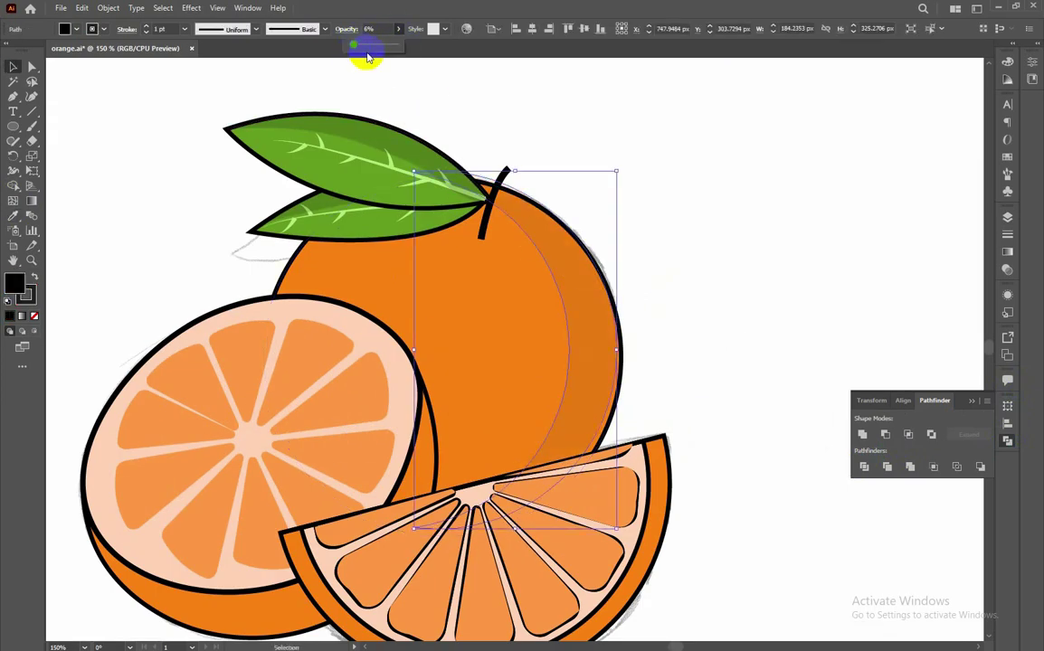
left_click(660, 373)
scroll(659, 357, "down", 1)
Step: Begin a small curved highlight path near the leaf
key("p")
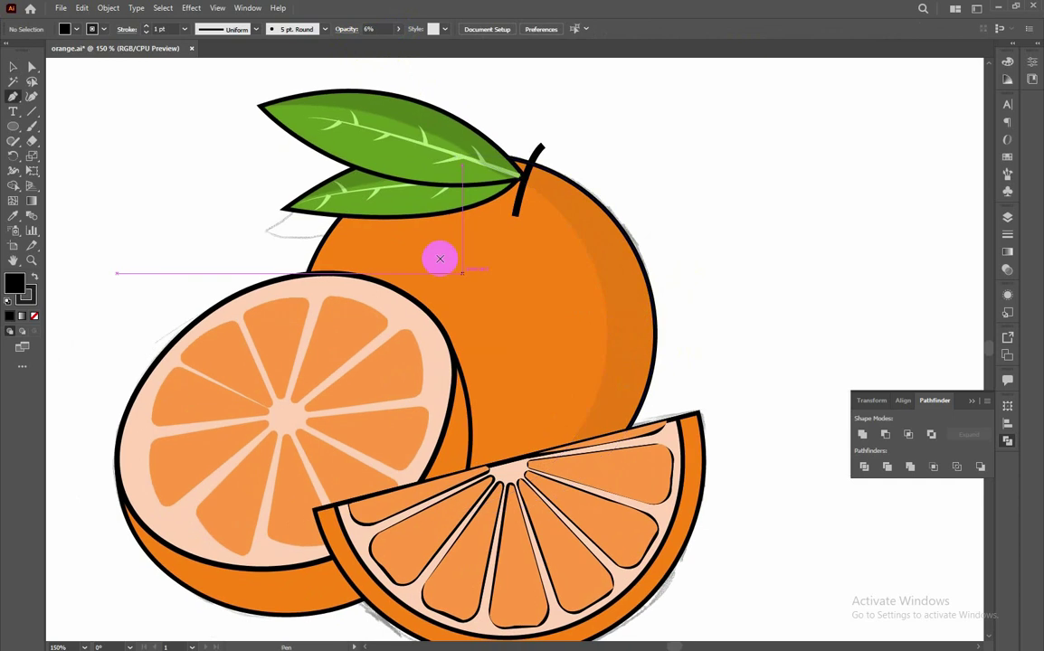
left_click(339, 220)
left_click_drag(331, 283, 360, 310)
Step: Finish the small highlight stroke with no fill and a tapered width profile
left_click(342, 222)
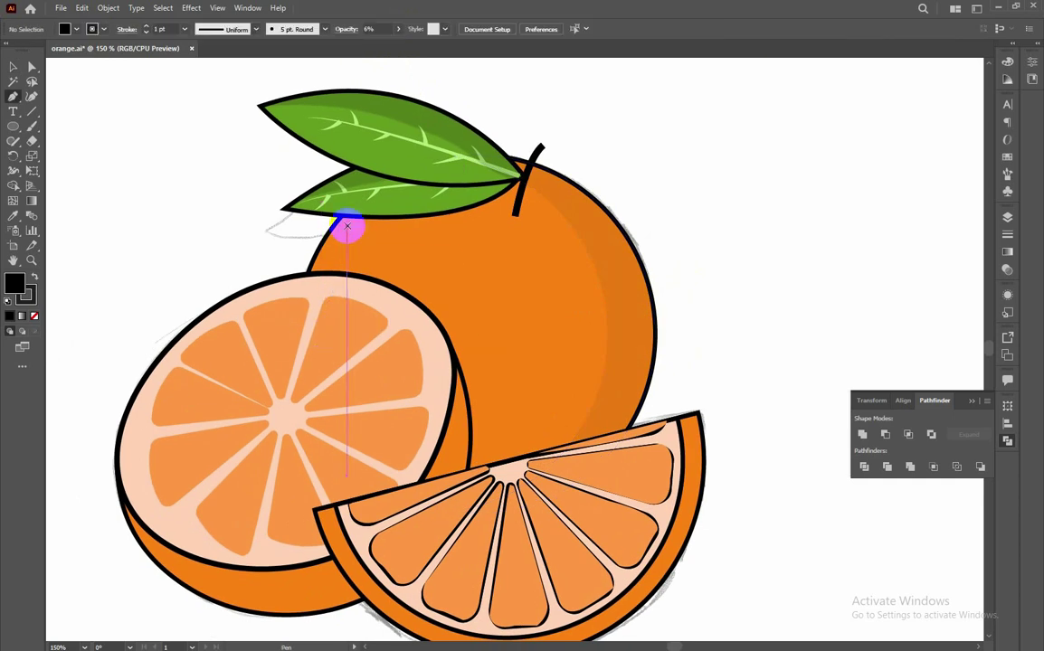
key("v")
left_click(34, 316)
left_click(344, 249)
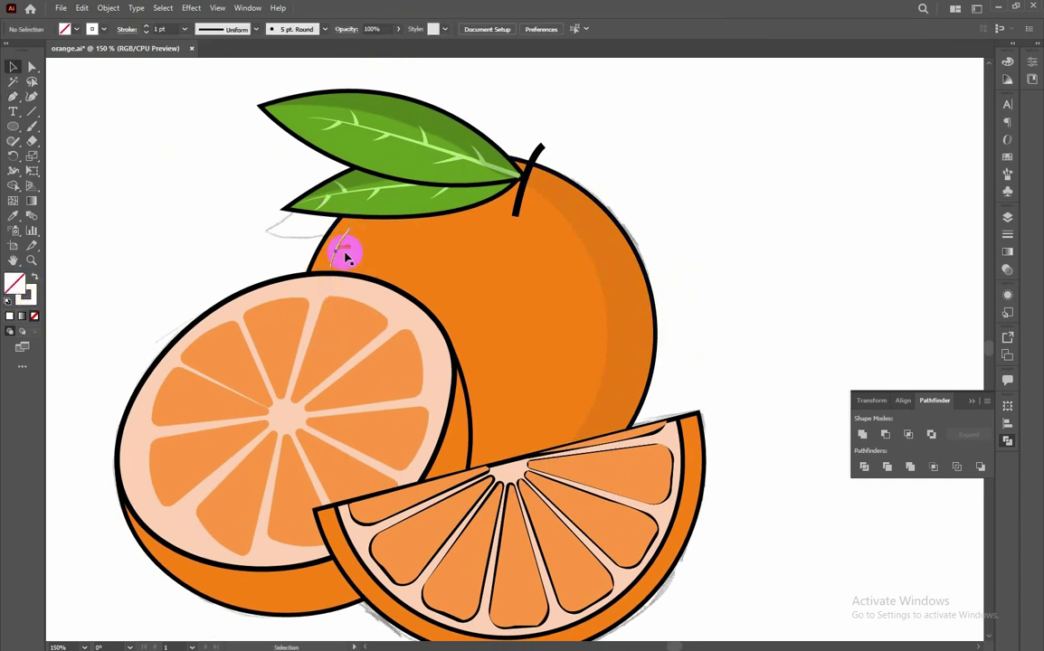
left_click(256, 29)
left_click(218, 118)
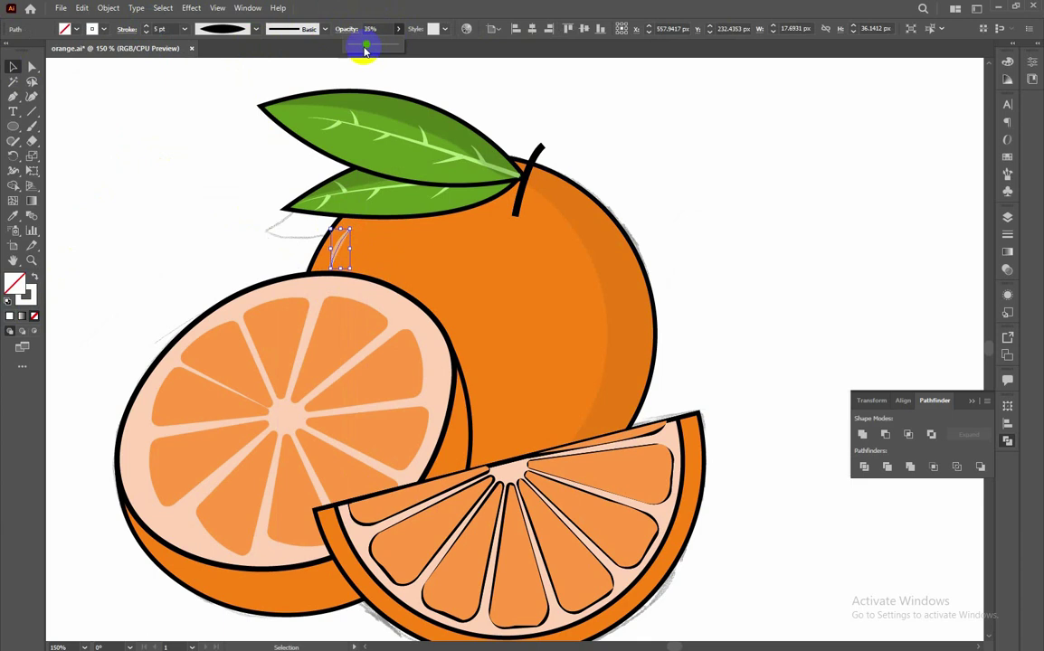
key("ctrl+minus")
key("ctrl+minus")
left_click(651, 236)
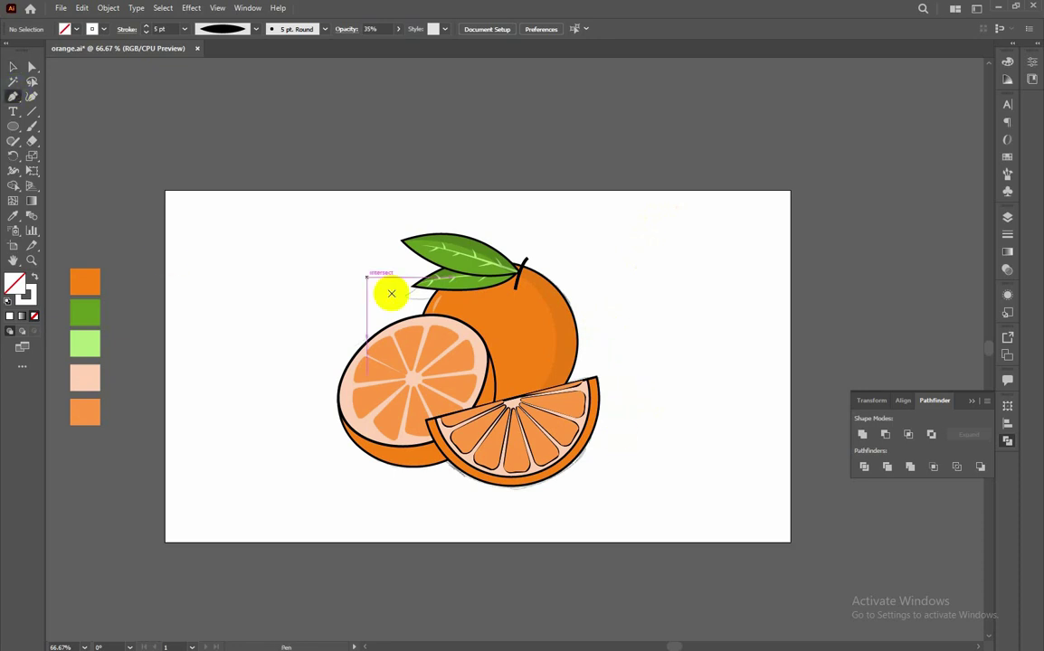
Step: Draw a crescent along the half orange's left edge
left_click_drag(398, 315, 408, 489)
mouse_move(406, 448)
left_mouse_down()
mouse_move(429, 471)
mouse_move(501, 468)
left_mouse_up()
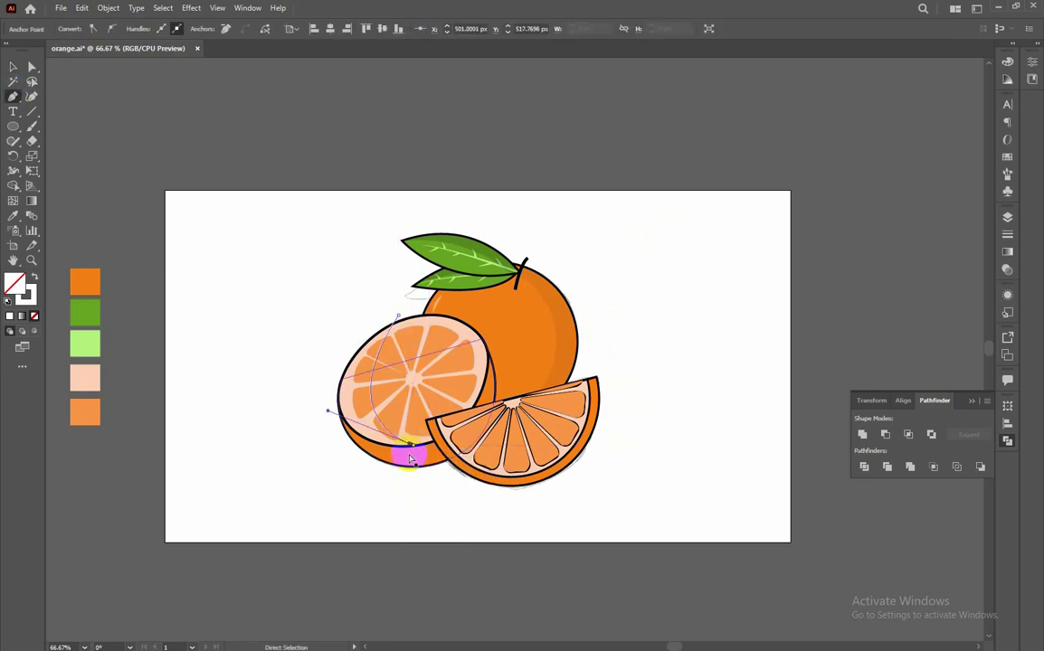
key("ctrl+equal")
key("ctrl+equal")
key("ctrl+equal")
mouse_move(524, 351)
left_mouse_down()
mouse_move(328, 353)
mouse_move(273, 259)
left_mouse_up()
left_click(295, 426)
left_click_drag(480, 185, 315, 161)
key("d")
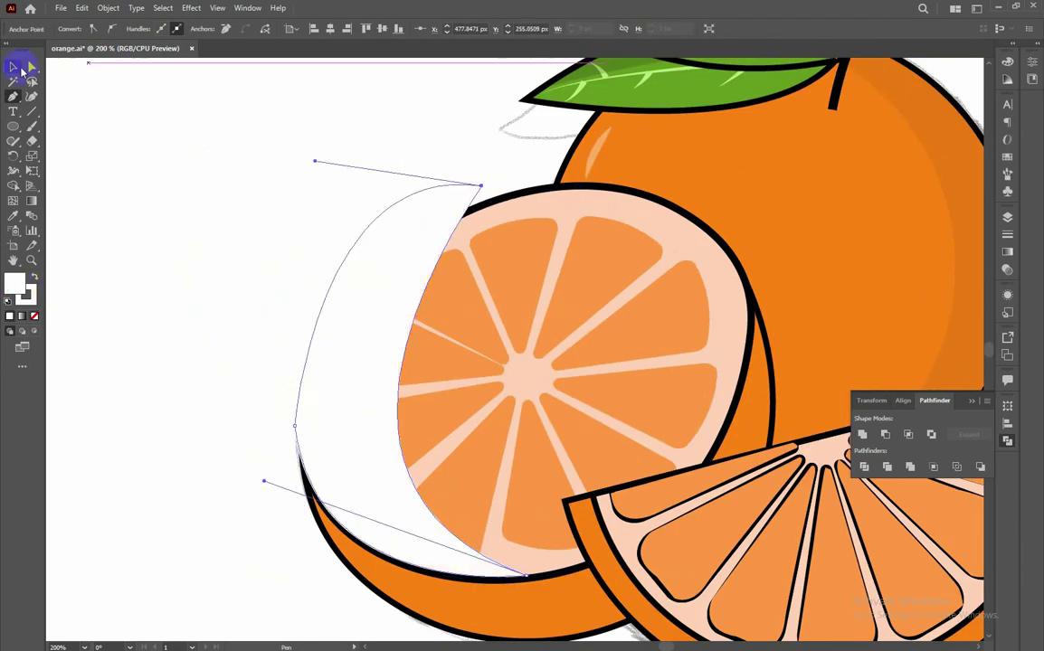
Step: Set the white crescent overlay to 22% opacity
left_click(21, 67)
left_click(327, 398)
left_click(128, 141)
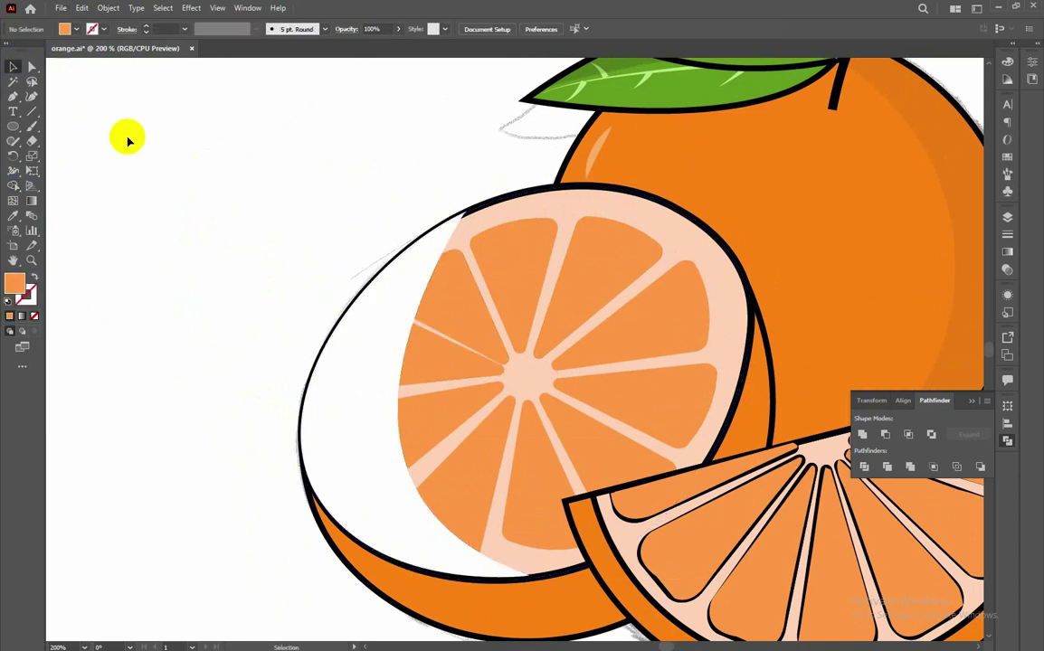
left_click(316, 277)
left_click(398, 28)
left_click_drag(403, 45, 369, 54)
key("ctrl+shift+a")
Step: Select the half orange and its lower-left anchor points with Direct Selection
key("ctrl+minus")
key("ctrl+minus")
key("ctrl+minus")
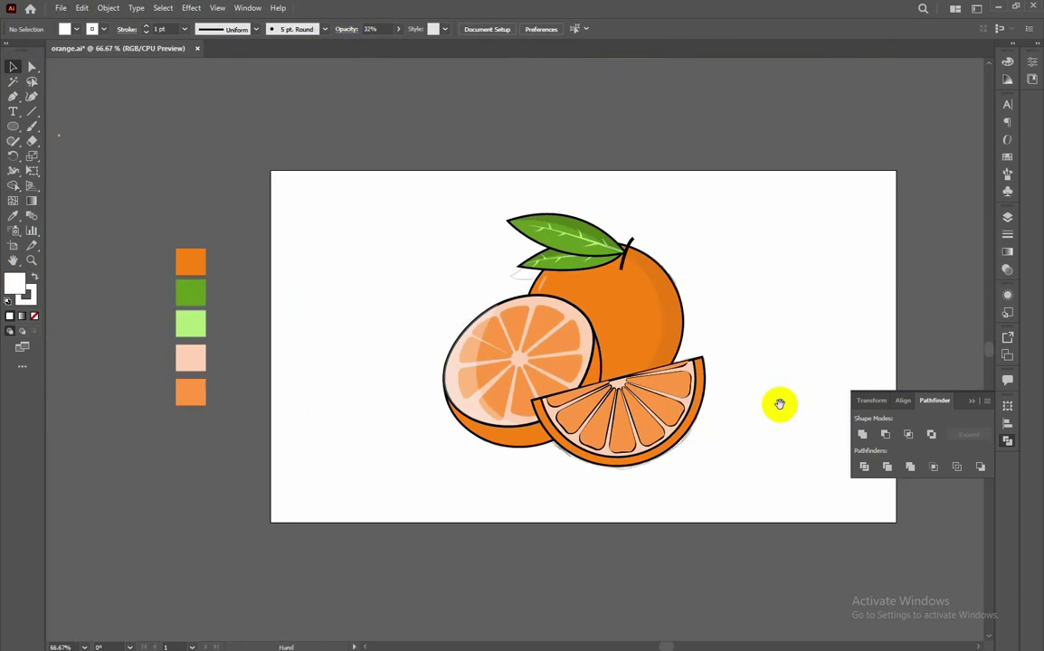
left_click_drag(776, 405, 683, 355)
left_click(361, 114)
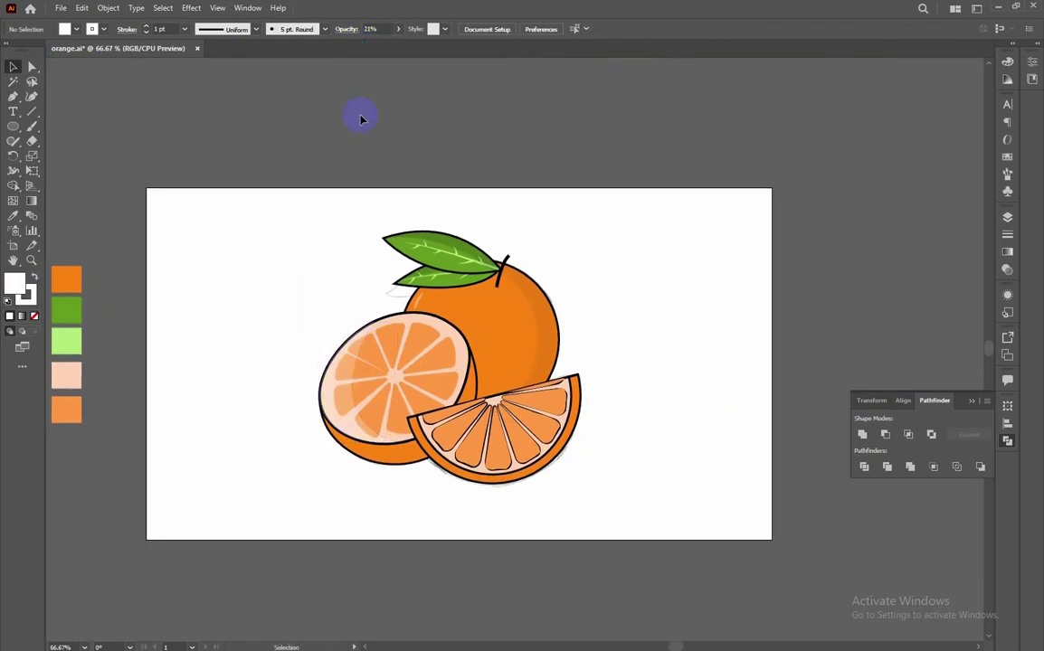
left_click_drag(572, 474, 565, 459)
left_click(397, 440)
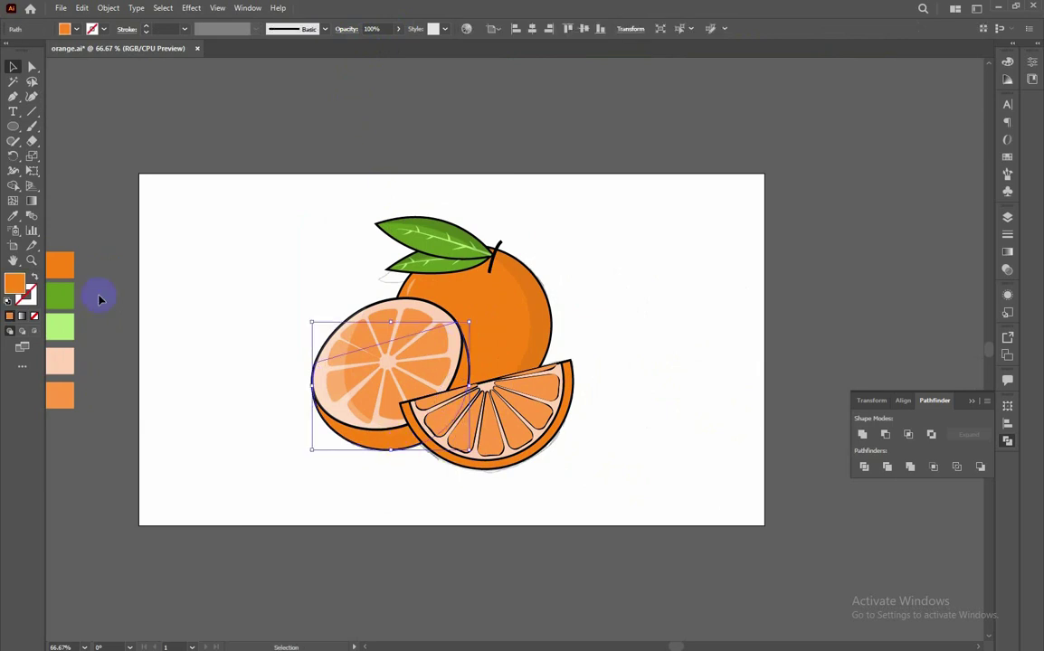
left_click(13, 66)
left_click_drag(280, 288, 407, 474)
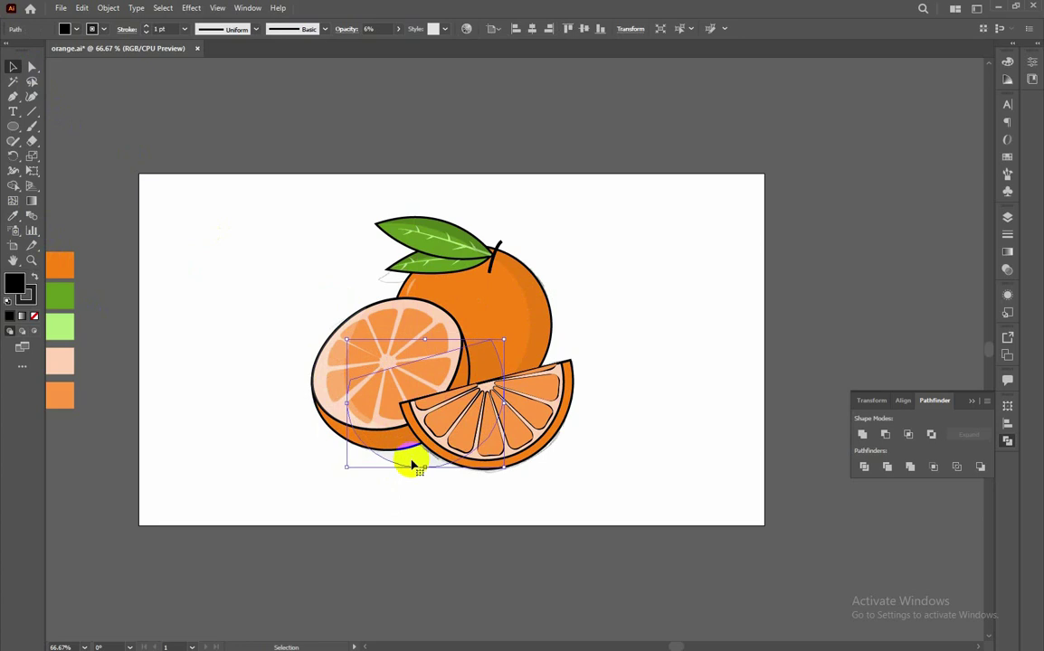
Step: Trim the highlight to the half orange's outline with Shape Builder
key("v")
left_click(378, 534)
left_click(412, 460)
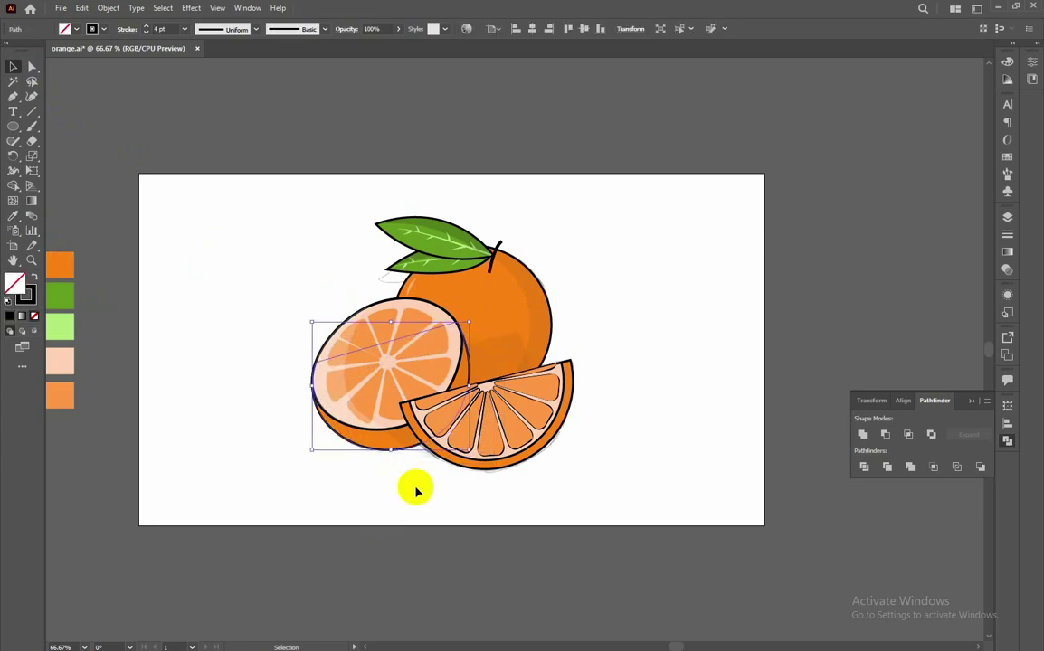
key("shift+m")
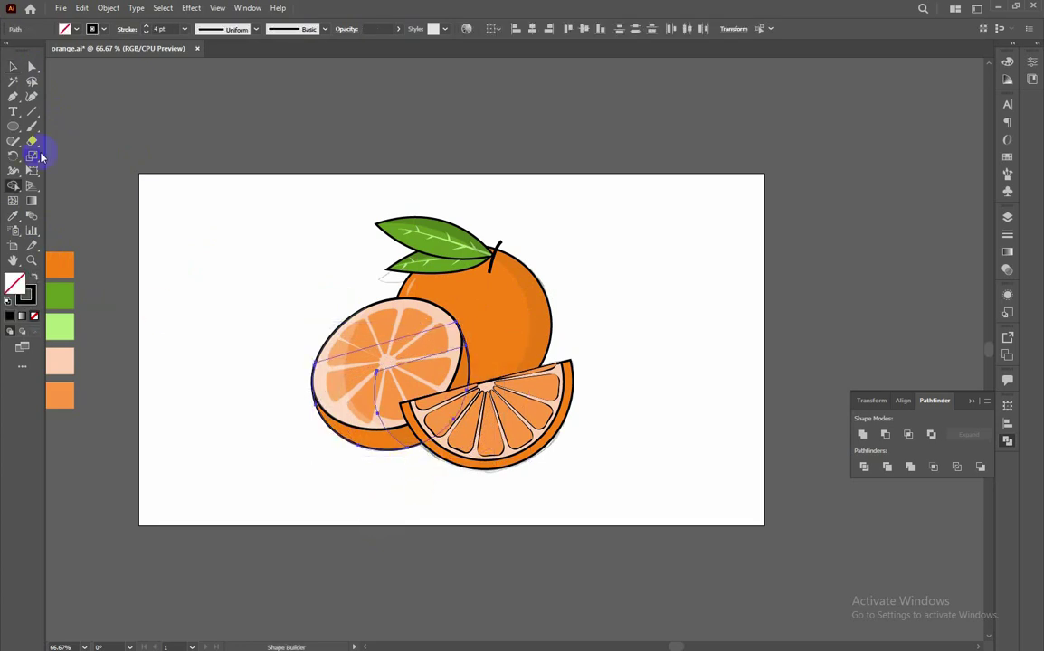
key("v")
left_click(675, 429)
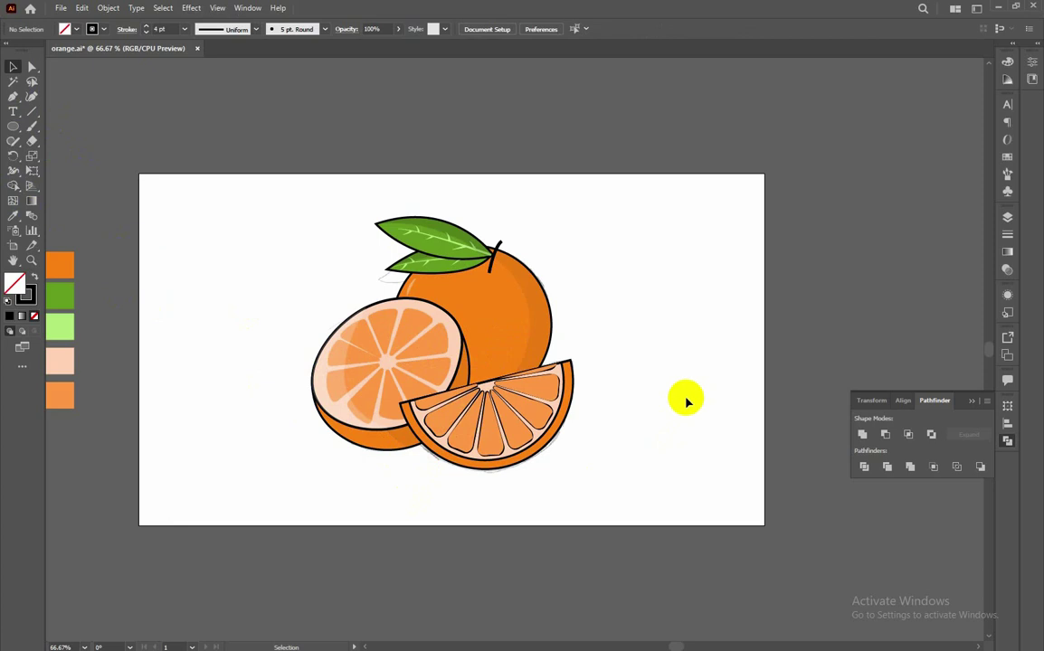
Step: Check the whole orange shadow's opacity and abandon a trial path on the slice
left_click(555, 316)
left_click(397, 30)
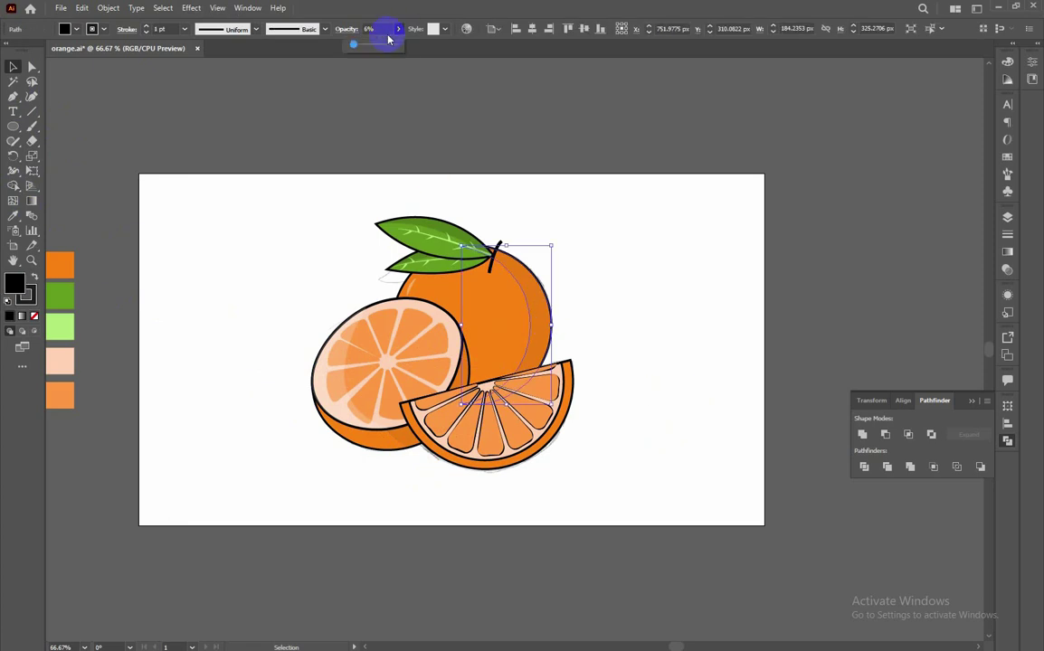
left_click(612, 307)
left_click(547, 359)
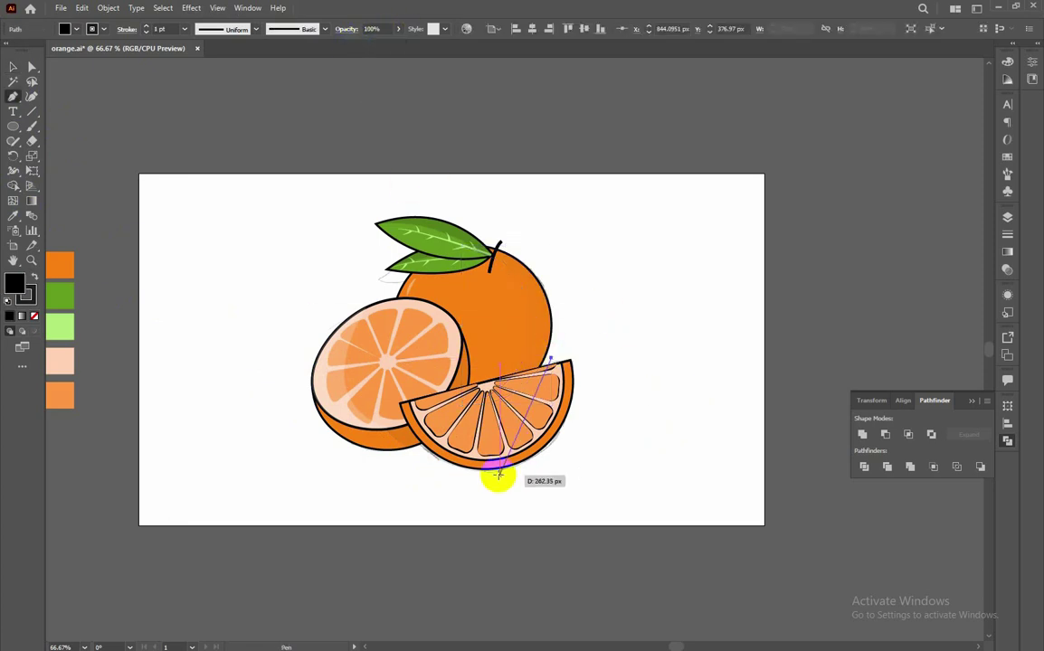
left_click_drag(497, 475, 568, 449)
key("Escape")
left_click(1007, 217)
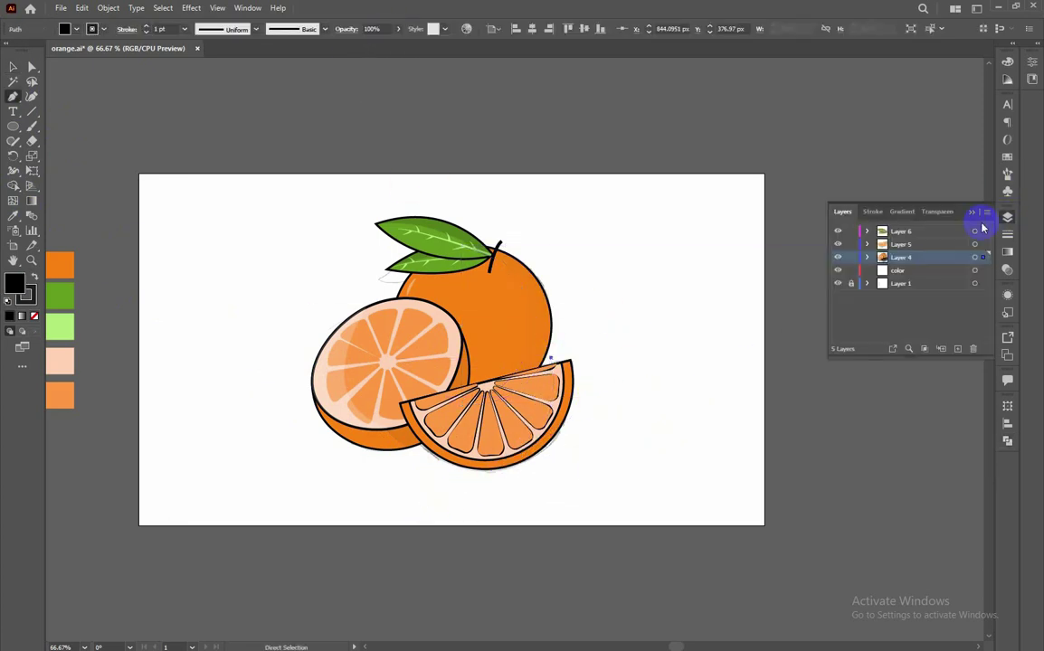
Step: Draw an outline-only crescent along the slice's lower and right edges
left_click(552, 353)
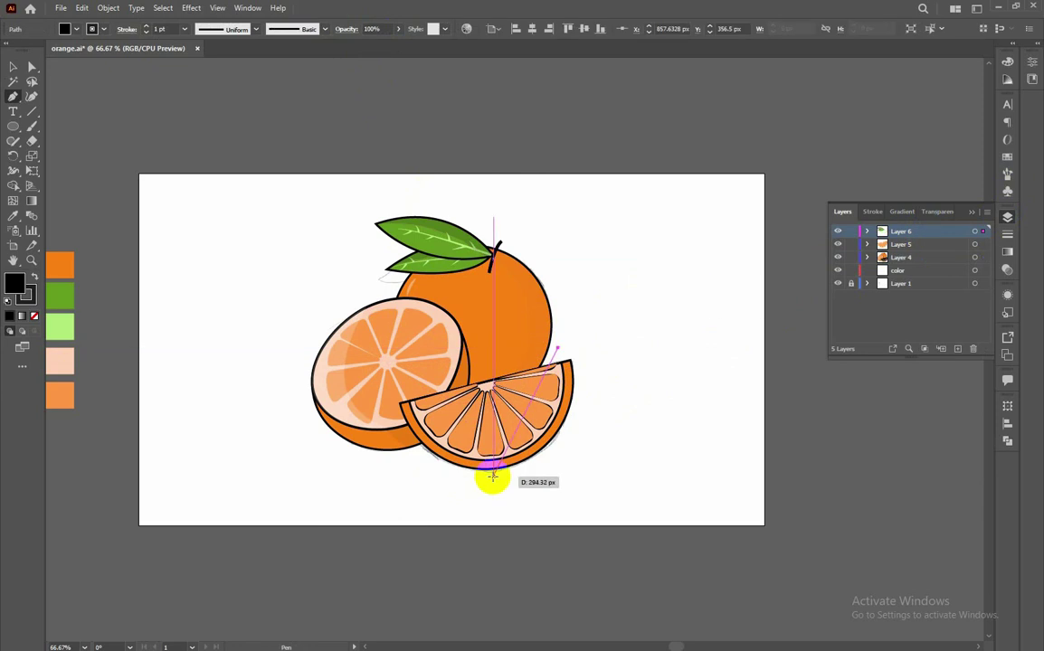
left_click_drag(493, 475, 525, 473)
left_click_drag(583, 355, 595, 345)
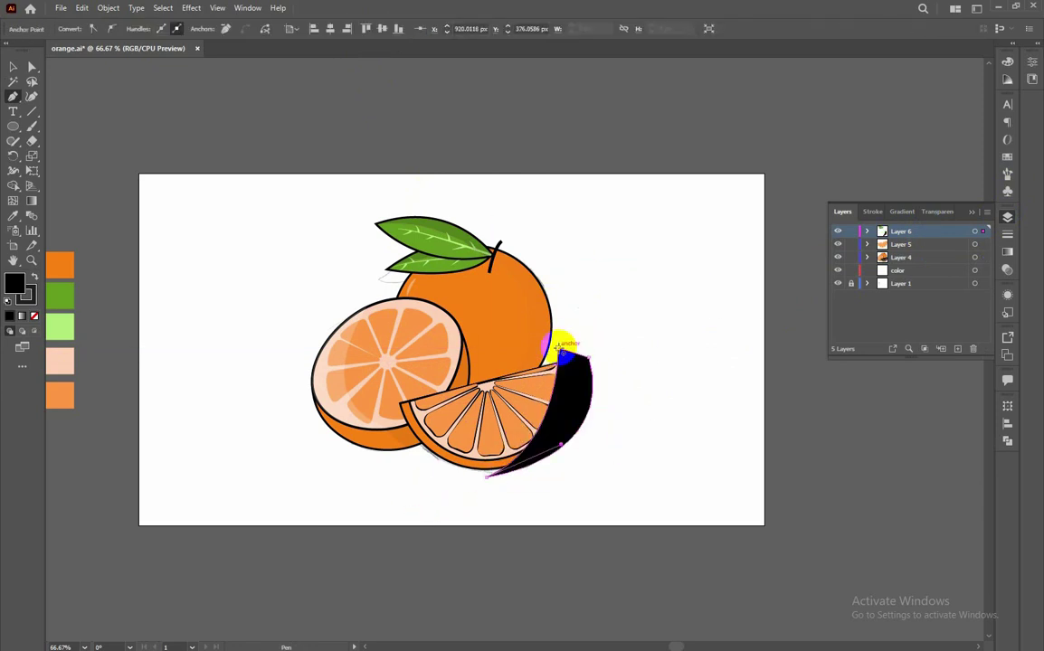
left_click(26, 226)
left_click(146, 146)
Step: Trim the crescent to the orange slice with Shape Builder
key("v")
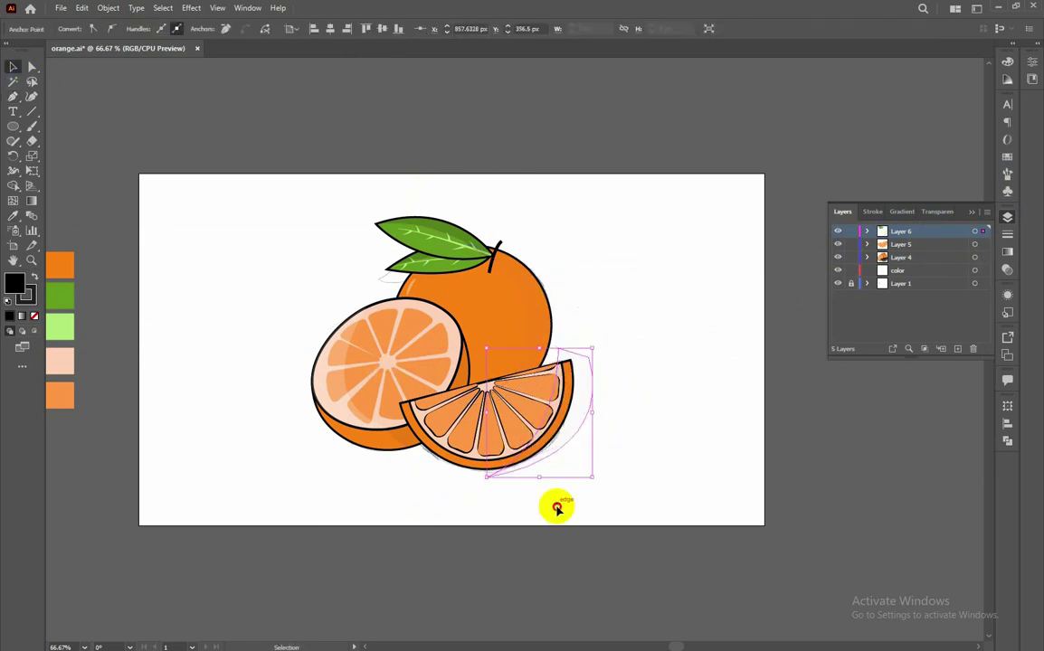
left_click(583, 422)
left_click(552, 452, "shift")
key("shift+m")
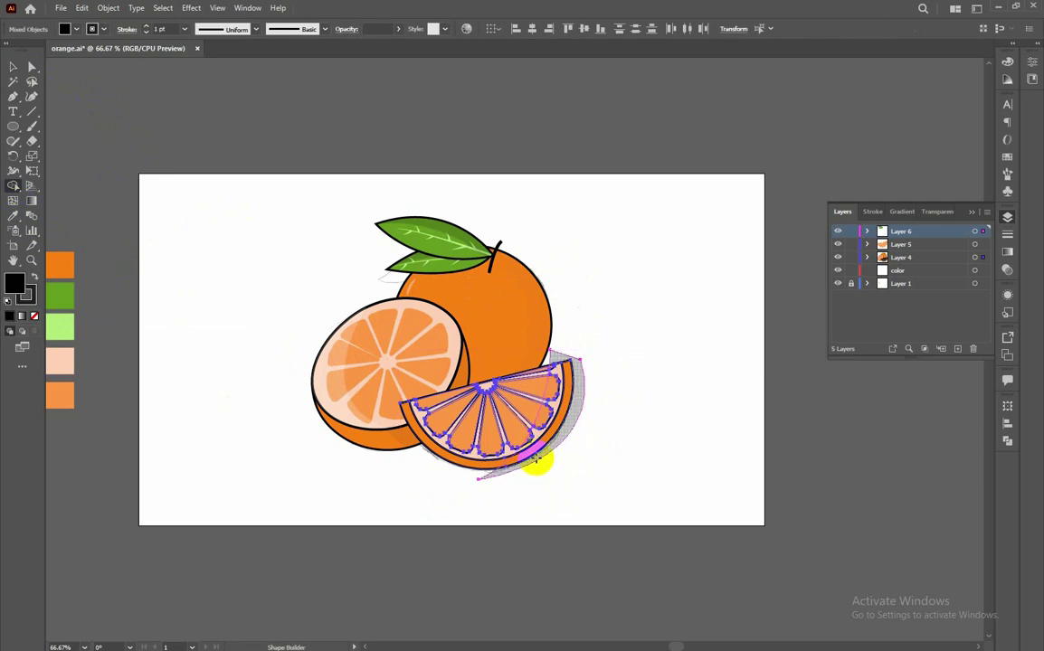
key("v")
left_click(559, 395)
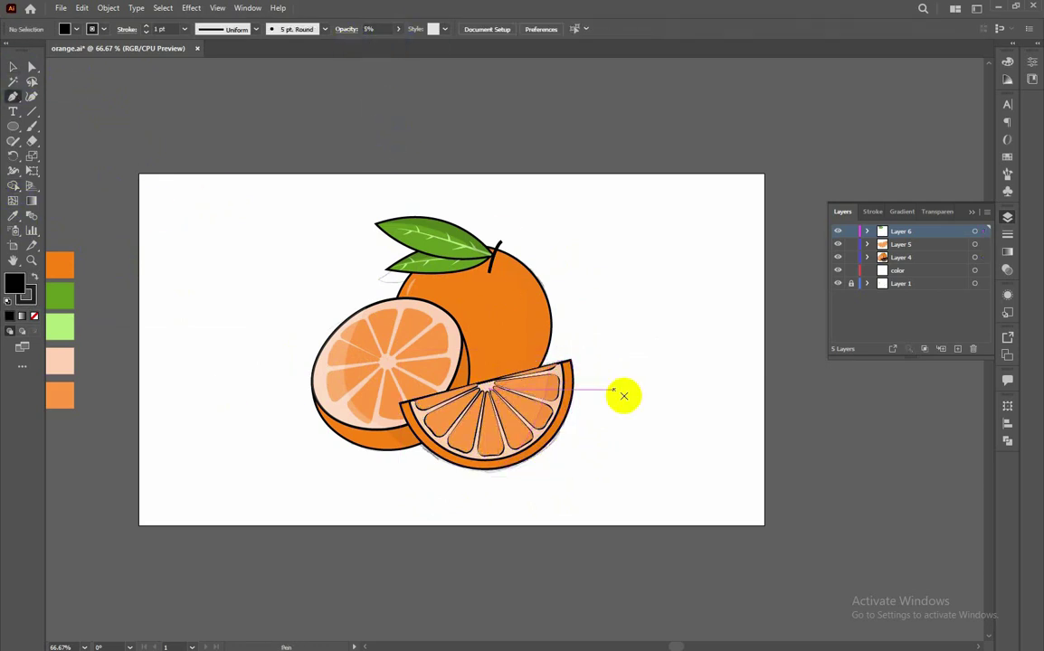
Step: Pen a thin curved stroke along the slice's right edge
left_click(574, 364)
left_click_drag(563, 430, 546, 455)
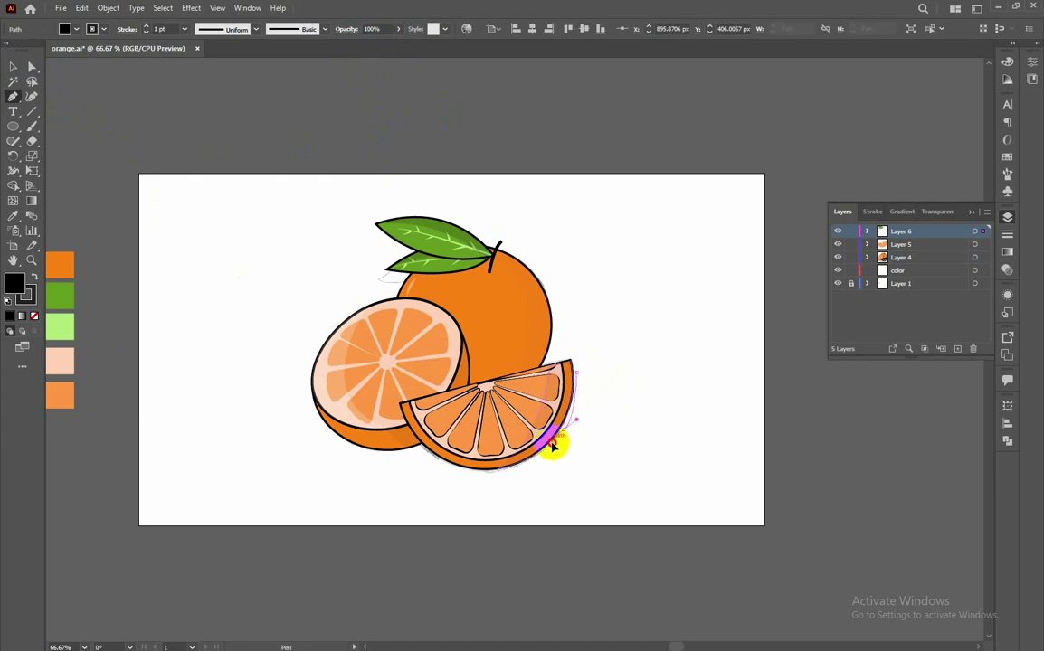
key("v")
left_click(313, 387)
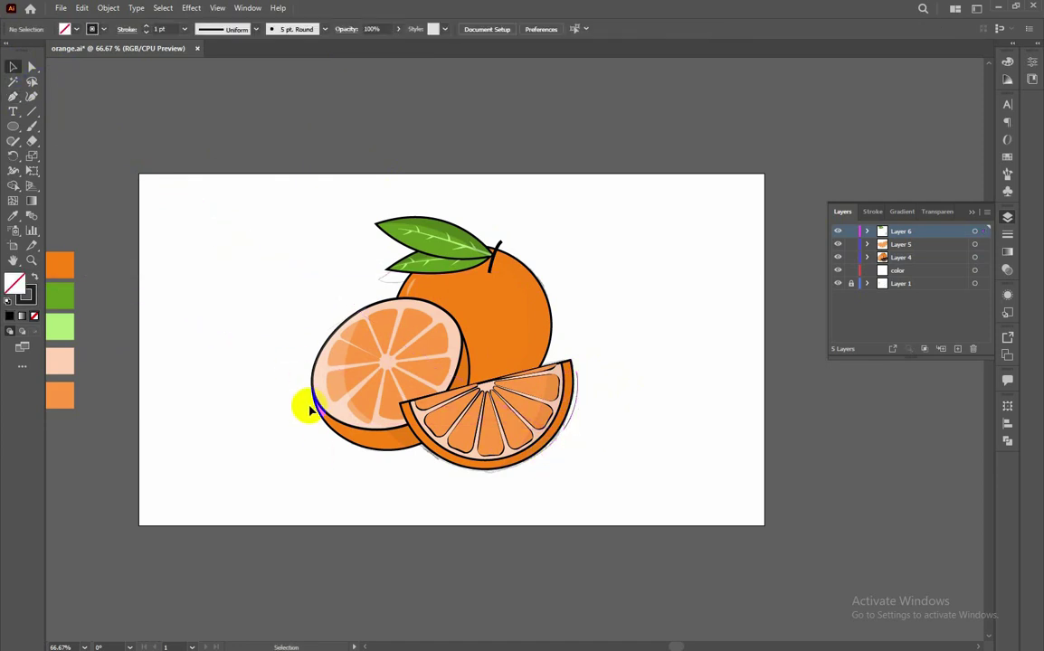
Step: Pen a tapered-profile curve along the half orange's left edge
left_click(304, 374)
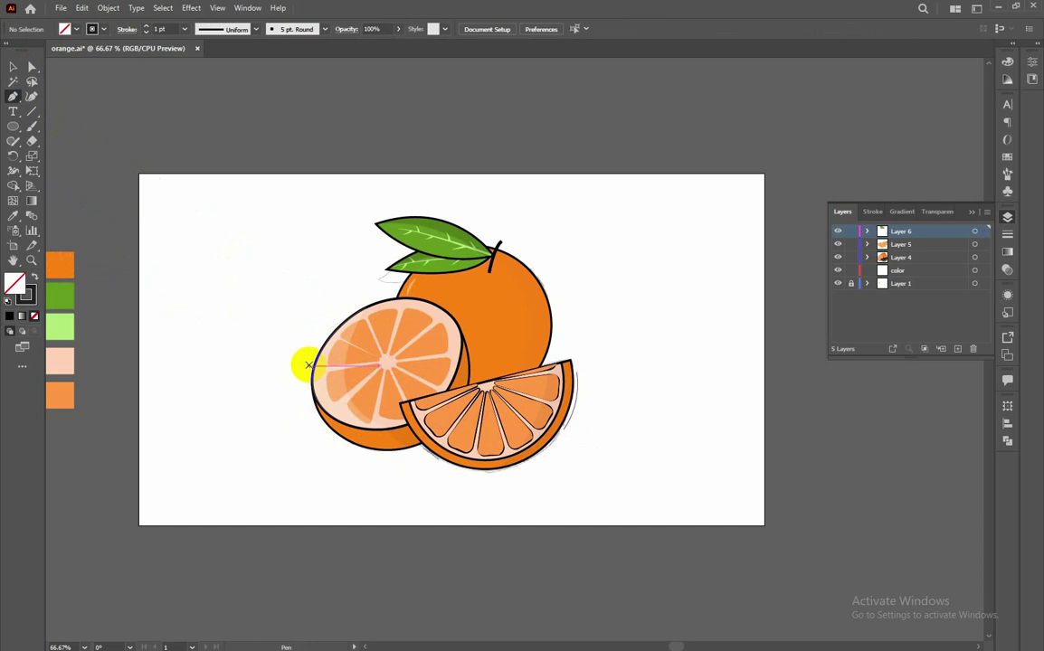
left_click_drag(321, 433, 263, 355)
key("v")
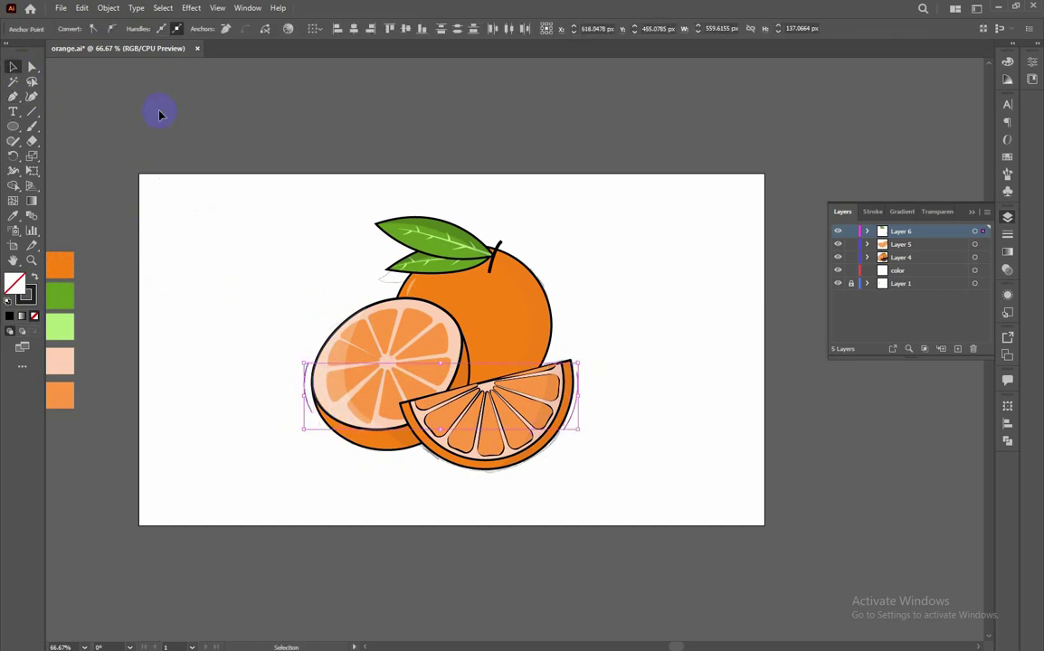
left_click(183, 30)
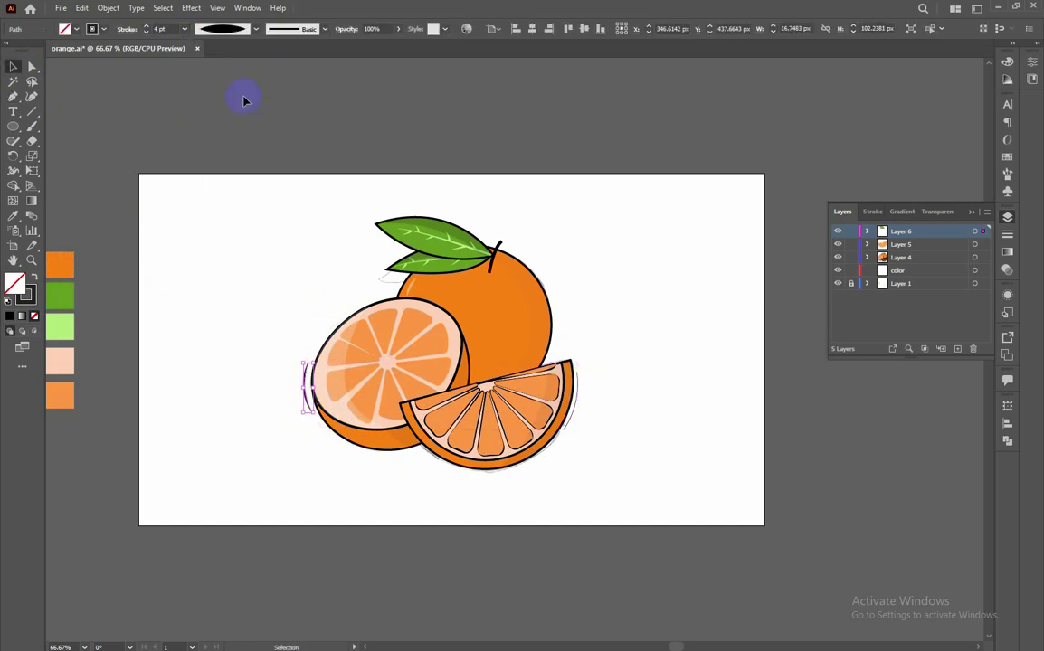
left_click(575, 412)
left_click(223, 128)
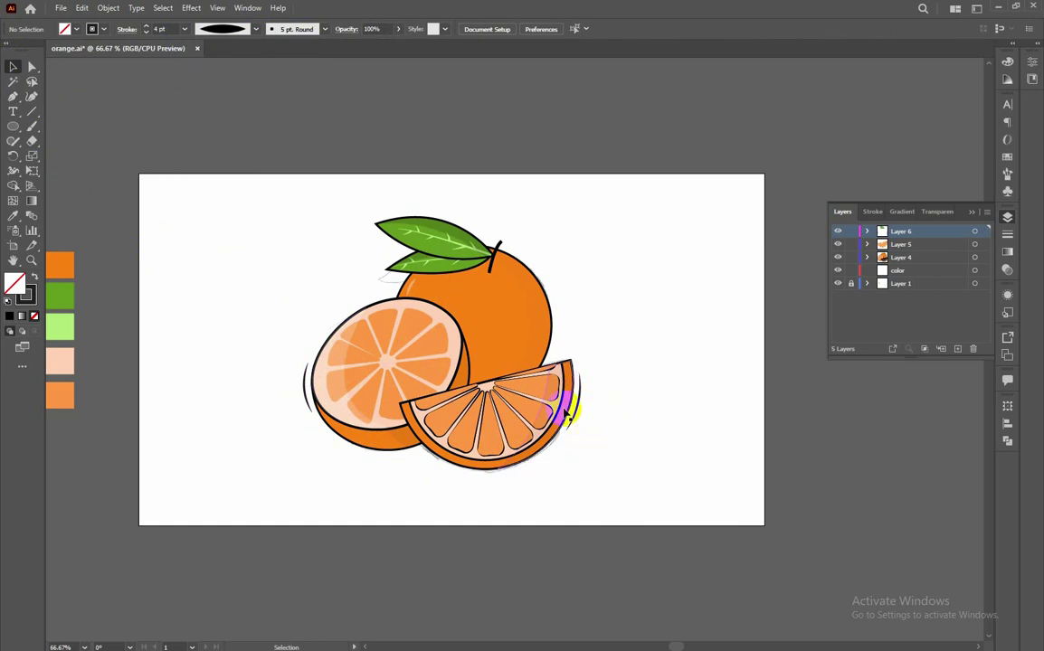
Step: Paint a sketchy Paintbrush stroke beside the slice's edge
left_click_drag(429, 466, 566, 436)
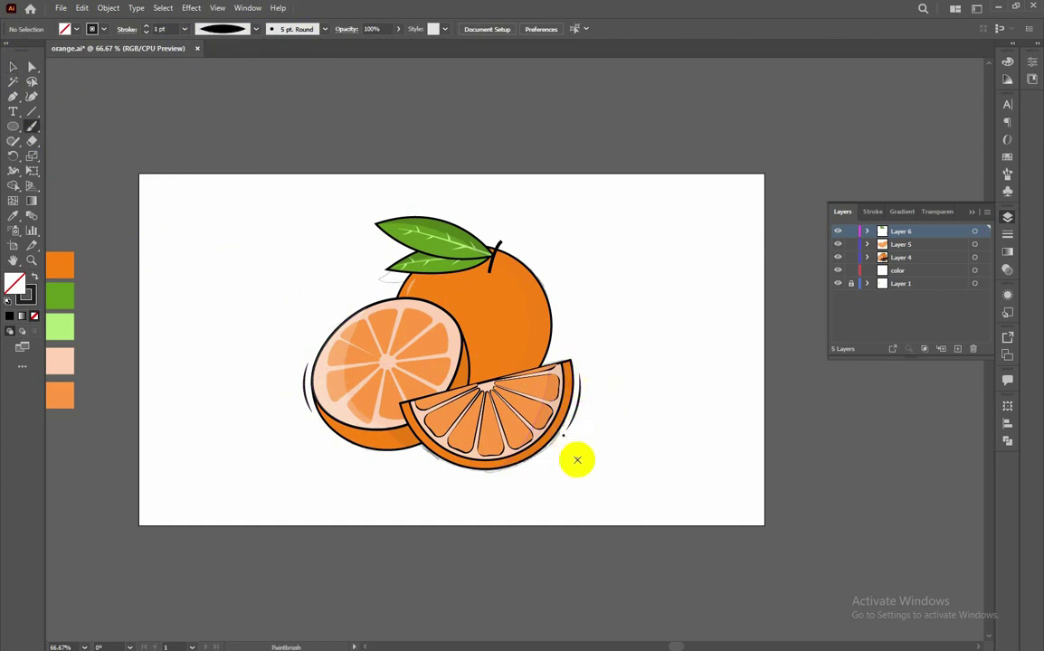
left_click(522, 433)
left_click(606, 354)
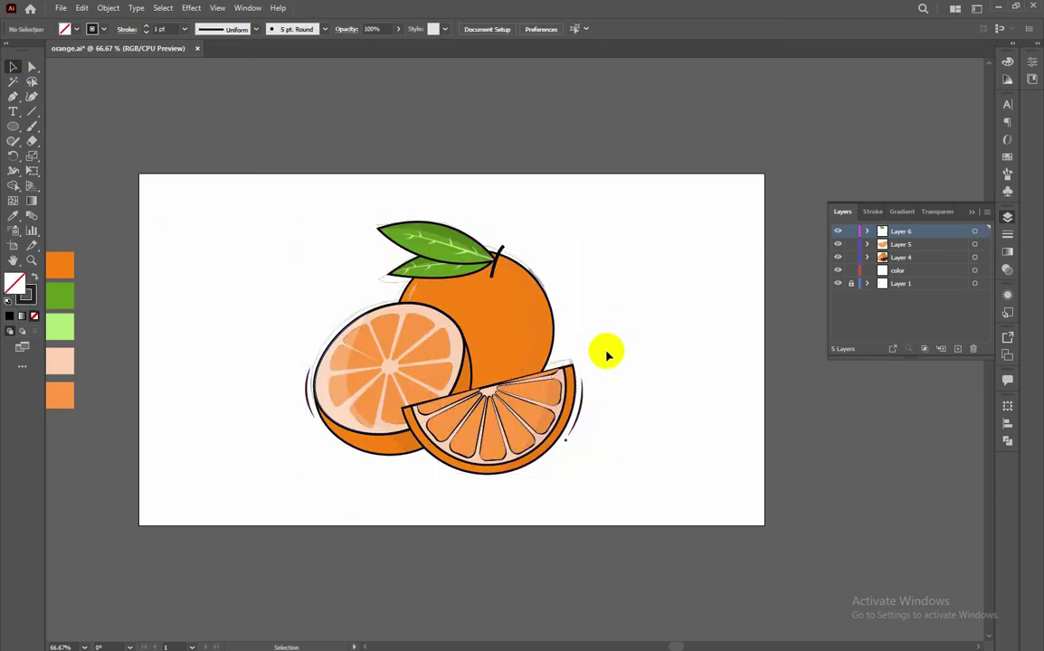
left_click_drag(624, 425, 626, 457)
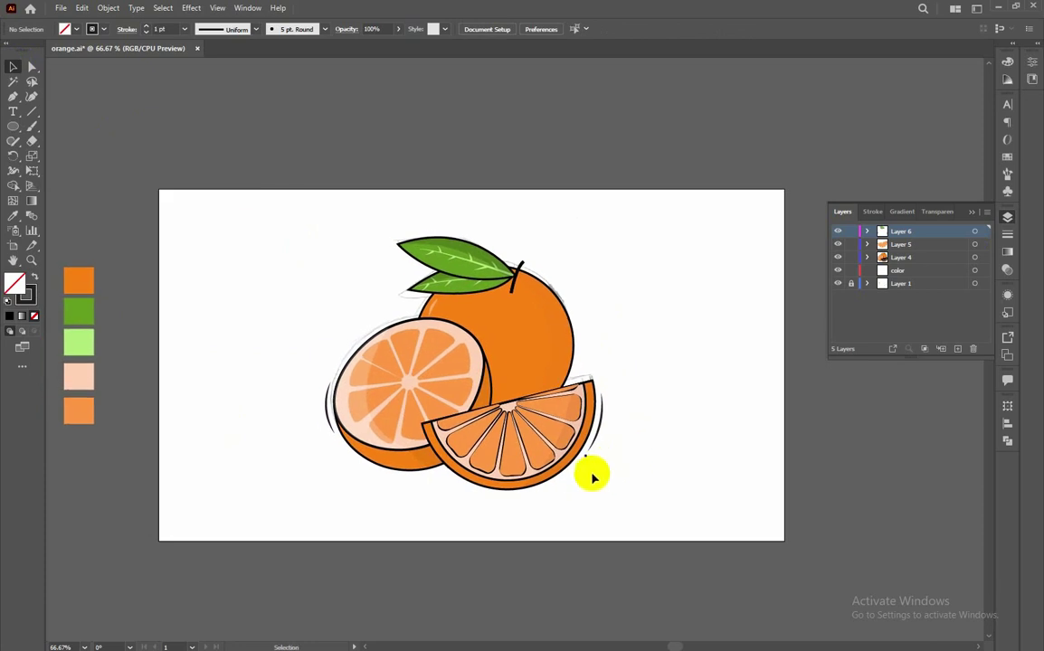
Step: Ungroup the leaves group twice to separate its parts
right_click(447, 264)
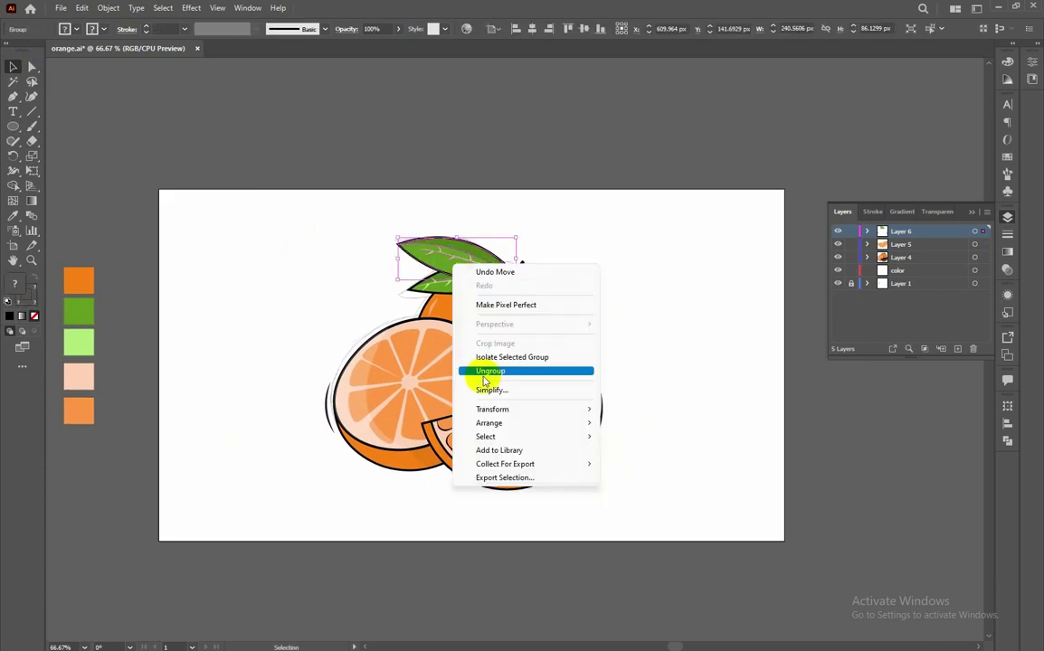
left_click(482, 369)
right_click(448, 271)
left_click(482, 384)
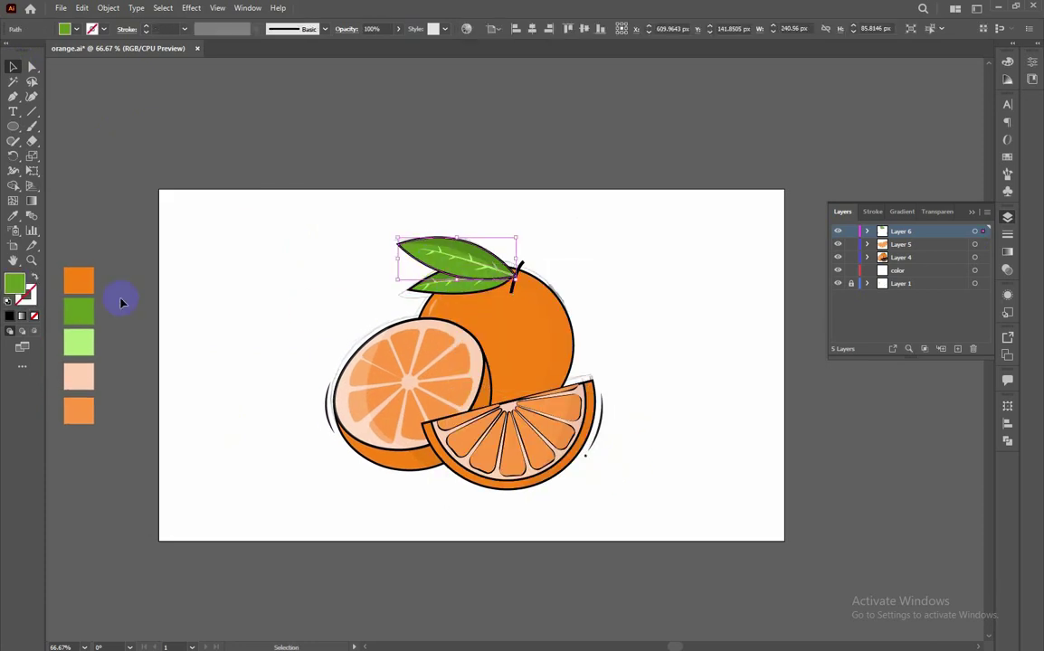
Step: Sample a leaf colour with the eyedropper and fill the stem light orange
double_click(14, 284)
left_click(815, 463)
key("i")
left_click(465, 289)
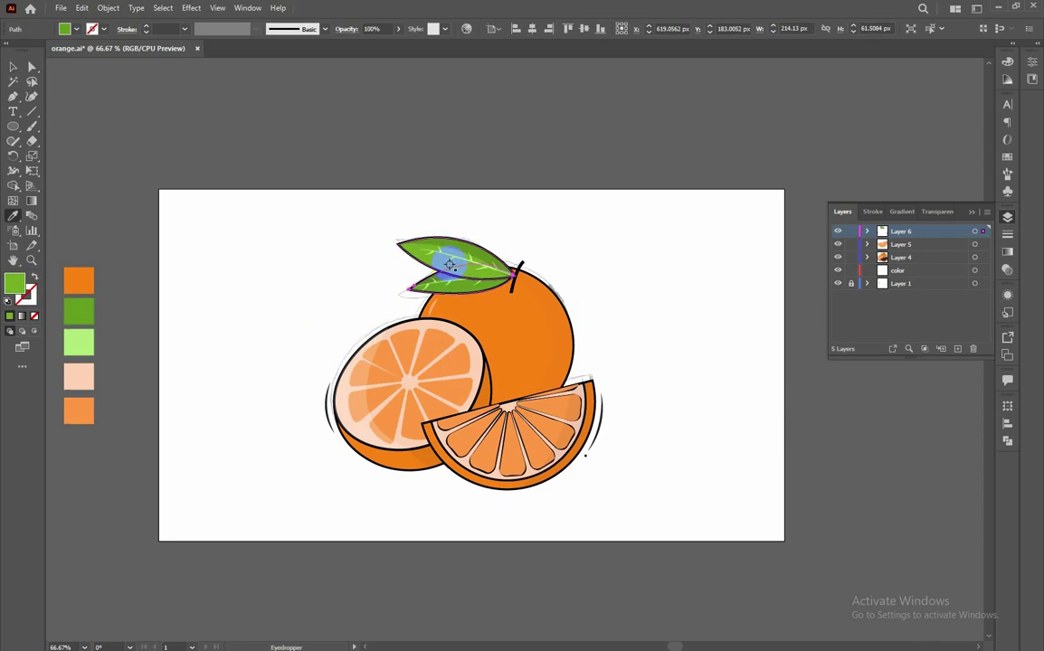
left_click(14, 66)
left_click(149, 139)
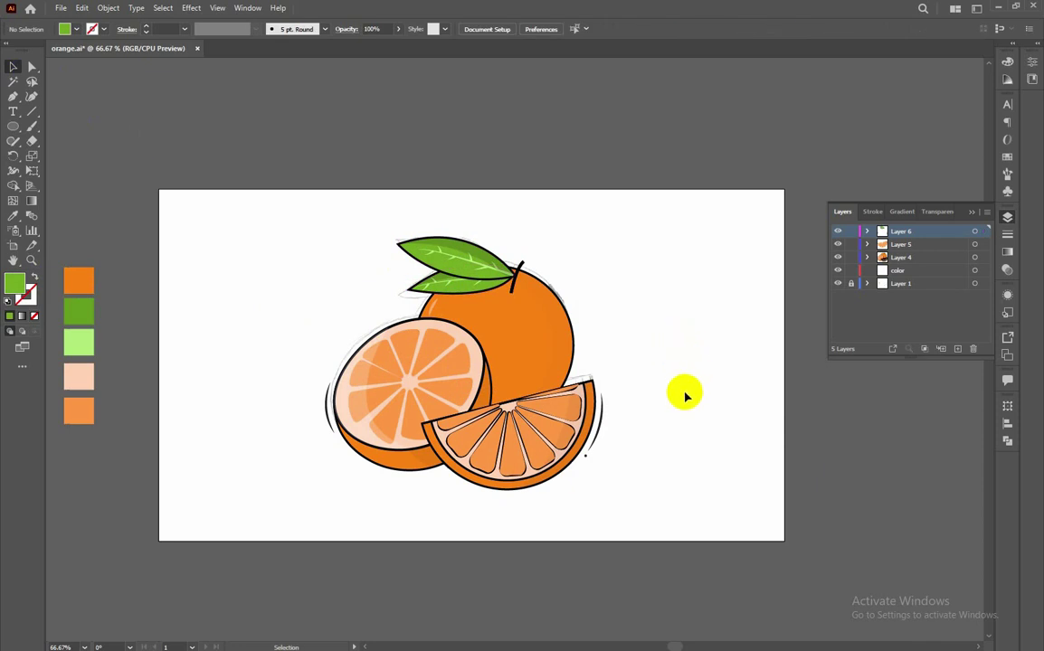
left_click(516, 295)
left_click(526, 430)
left_click(589, 226)
Step: Bring the left half-orange in front of the orange slice
left_click_drag(486, 304, 489, 301)
left_click(507, 342)
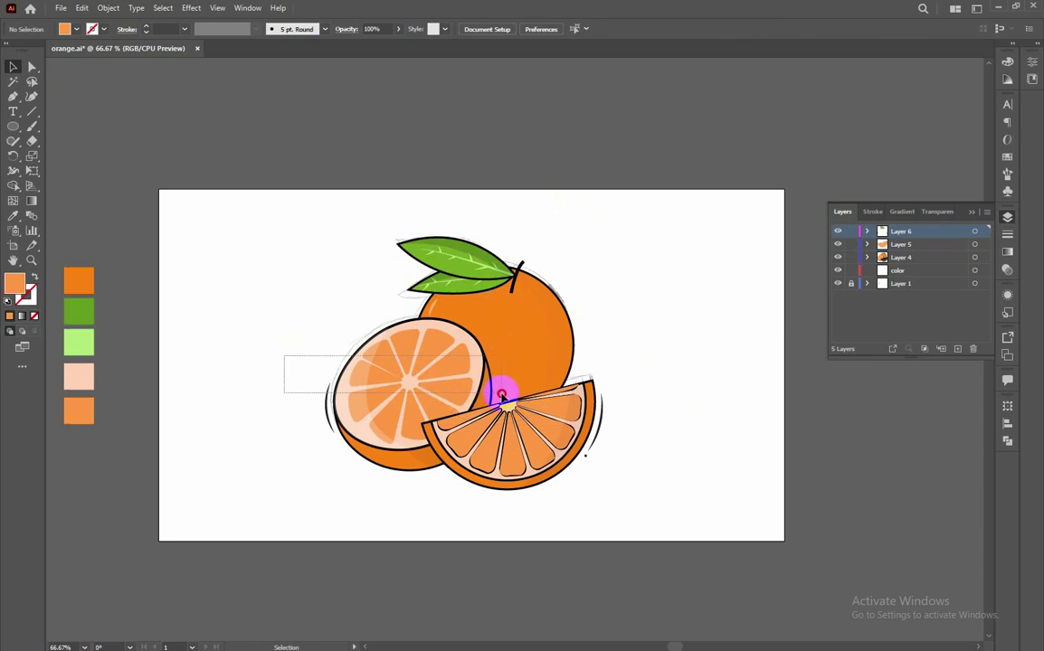
left_click_drag(502, 395, 400, 431)
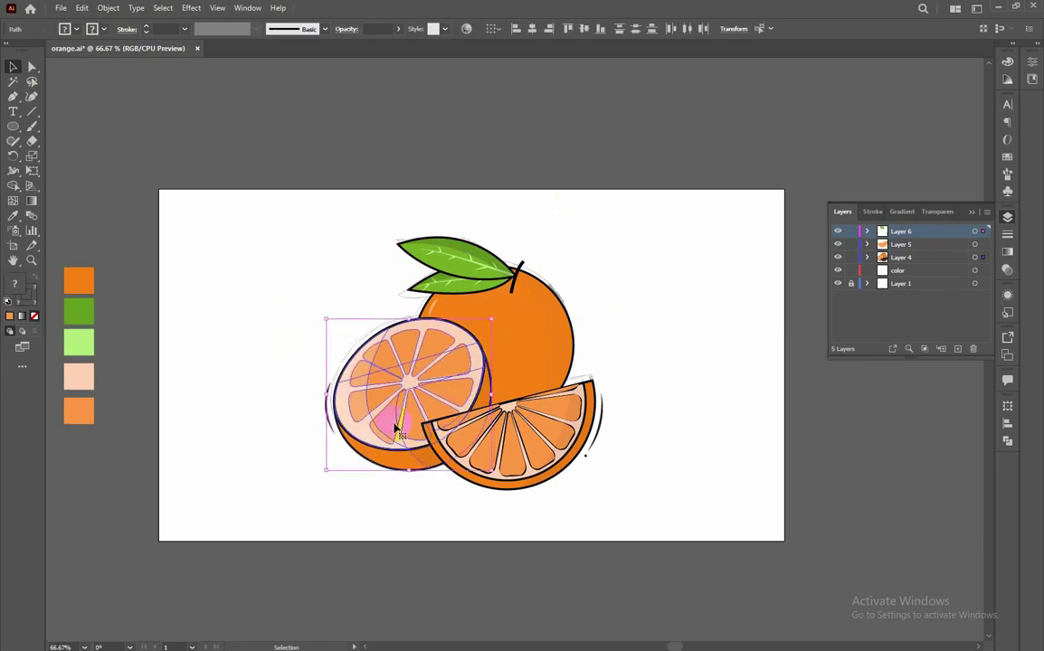
left_click_drag(448, 403, 357, 414)
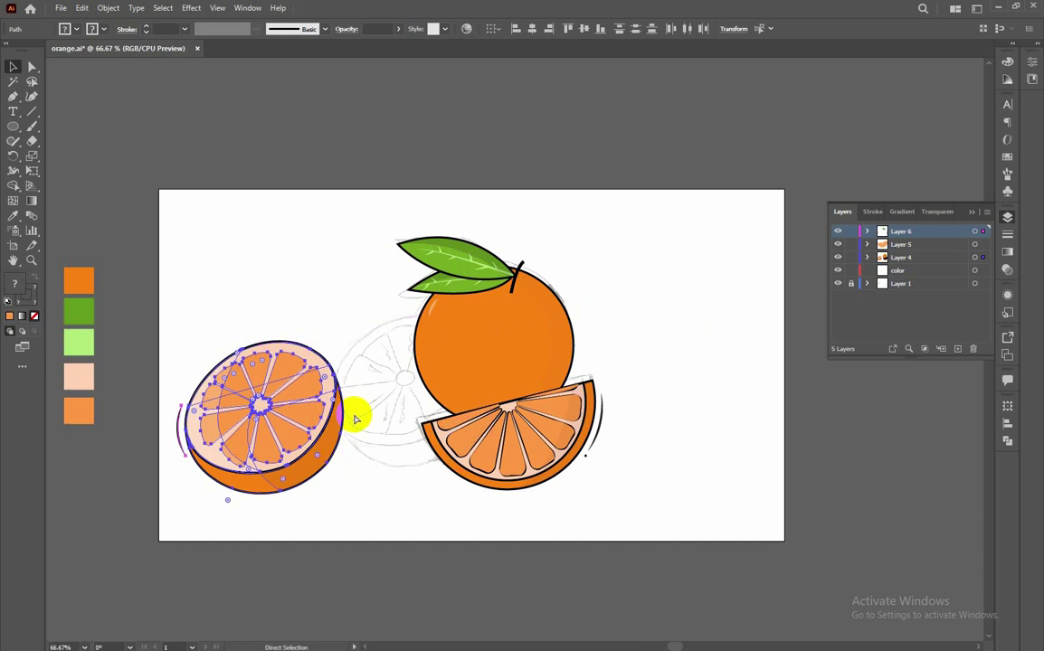
key("ctrl+z")
right_click(454, 415)
left_click(645, 398)
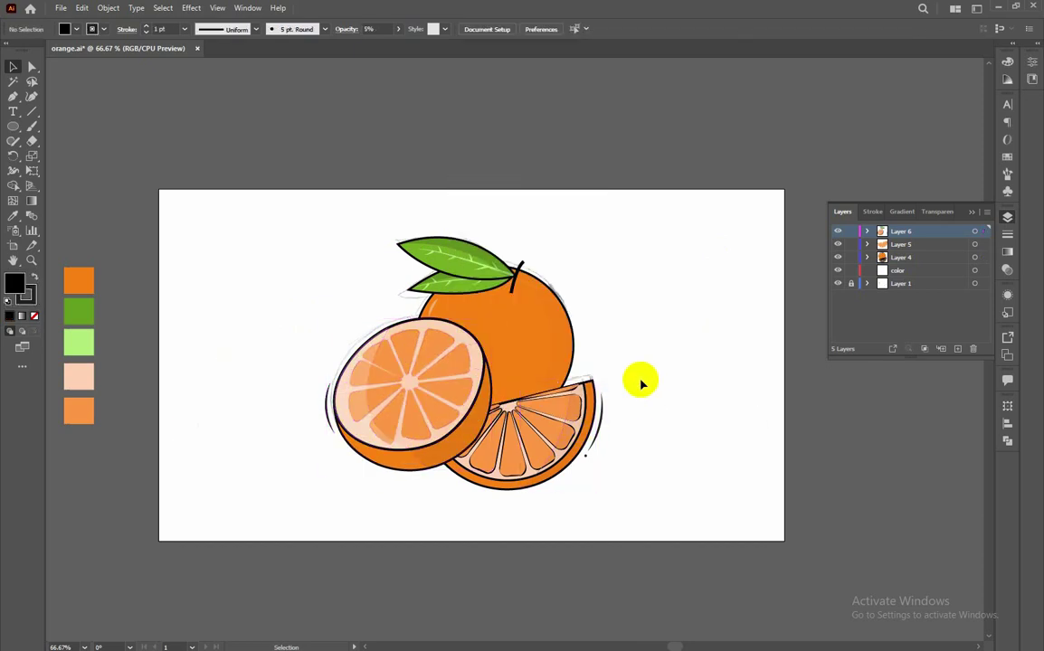
Step: Group the slice, bring it in front of the half-orange, and nudge both into place
right_click(541, 432)
left_click(602, 552)
right_click(561, 446)
left_click(640, 453)
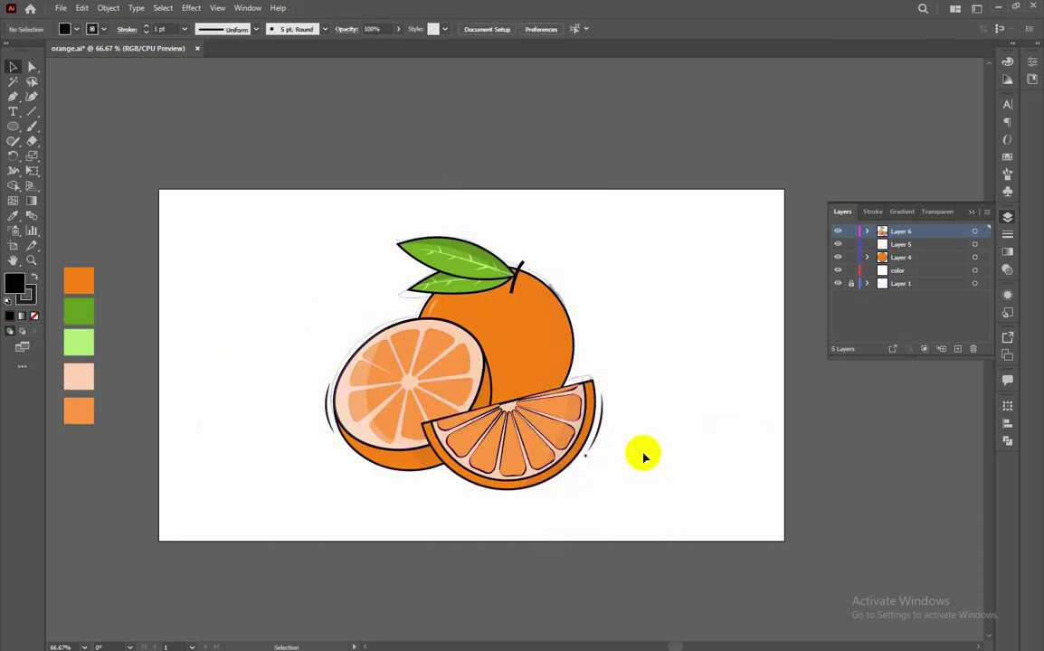
left_click_drag(568, 457, 564, 454)
left_click(645, 433)
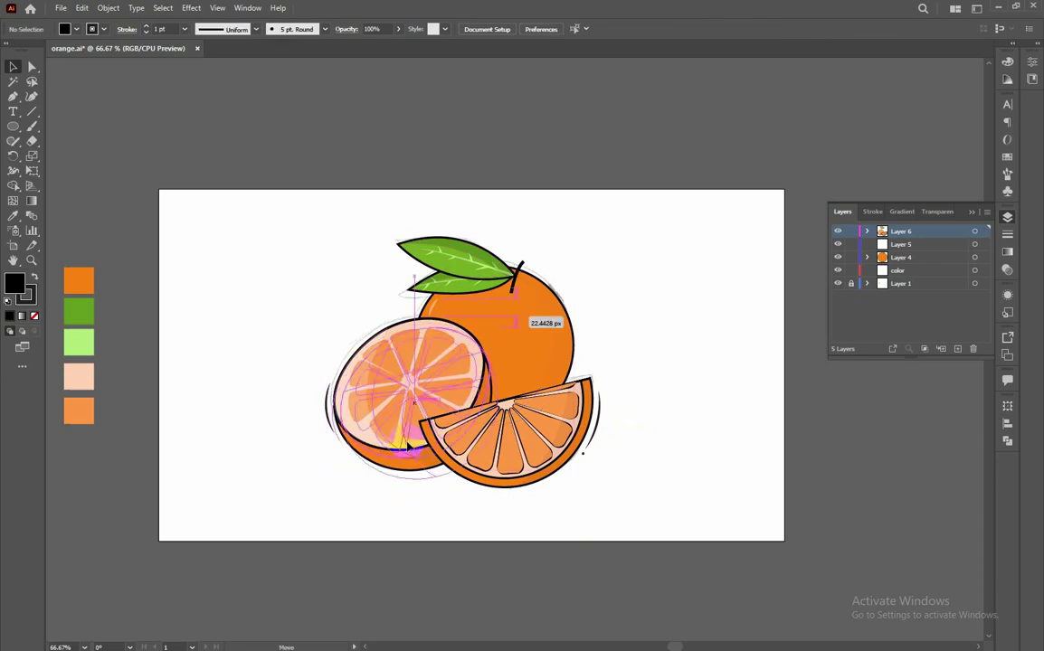
left_click_drag(407, 425, 418, 436)
Step: Group the whole orange with its leaves and send the group backward
left_click(554, 333)
left_click(454, 320)
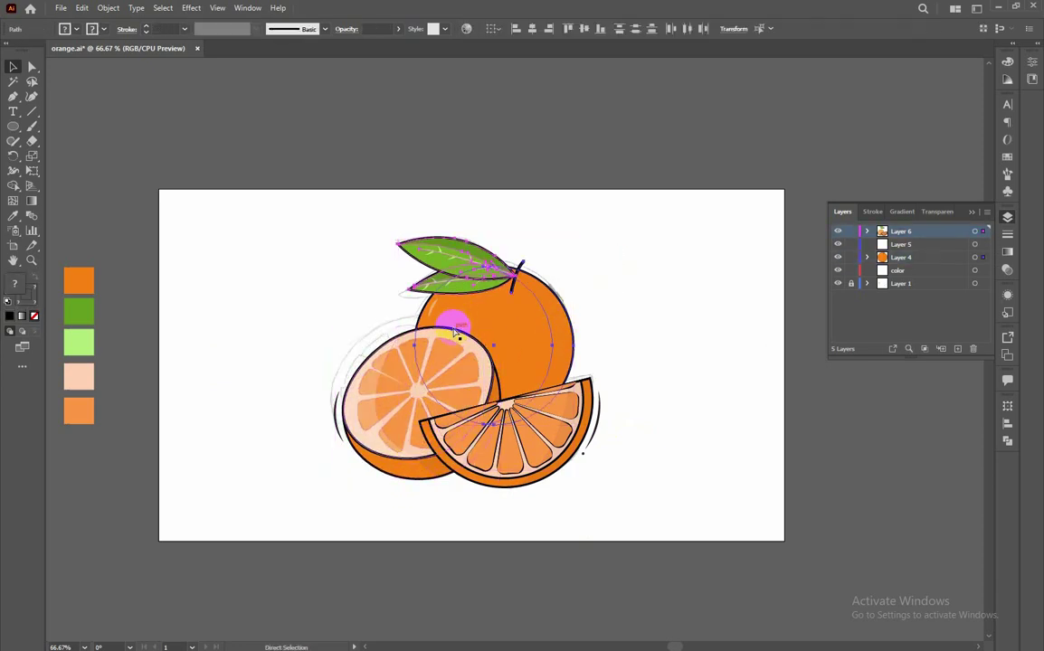
right_click(535, 327)
left_click(567, 418)
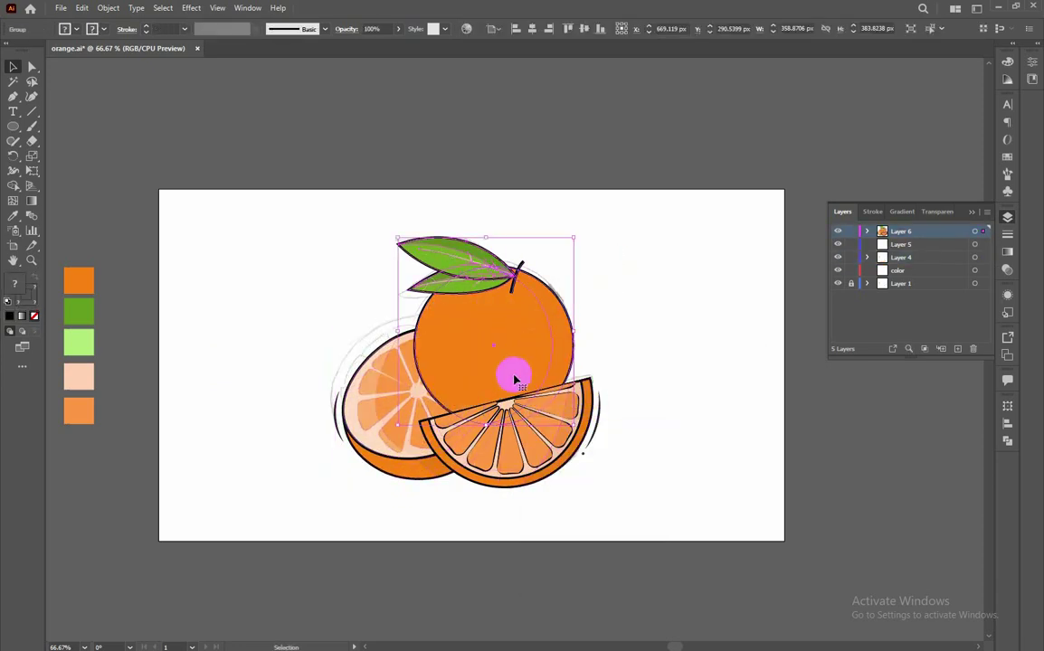
right_click(513, 368)
left_click(693, 559)
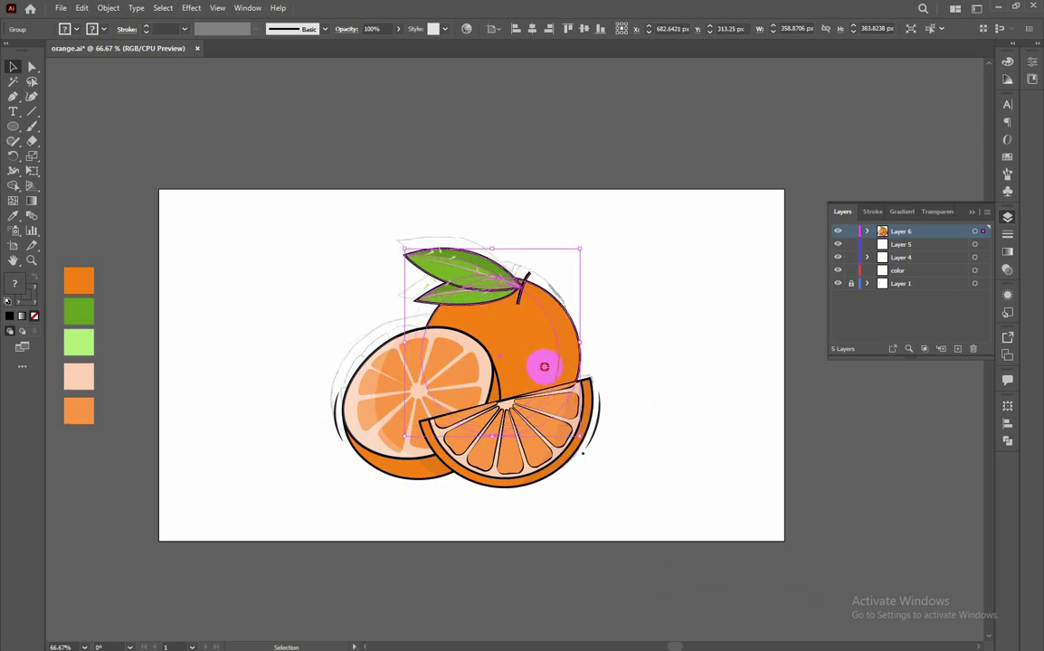
left_click(636, 272)
Step: Draw a line below the fruit and move the finished artwork to the artboard's right
key("ctrl+a")
left_click(613, 379)
key("p")
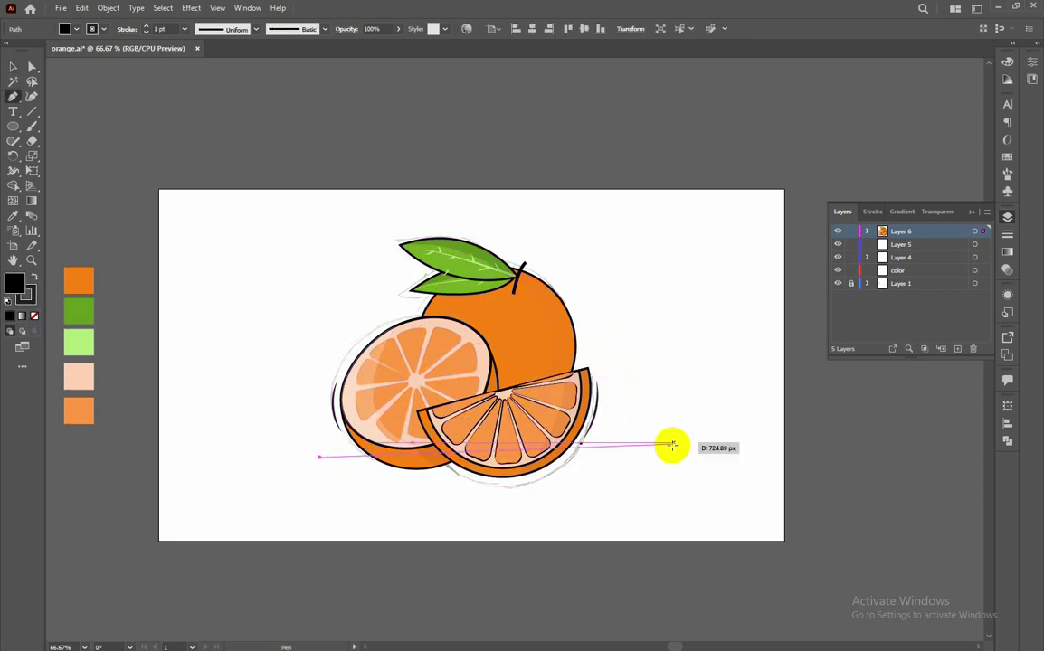
left_click(591, 464)
left_click(360, 469)
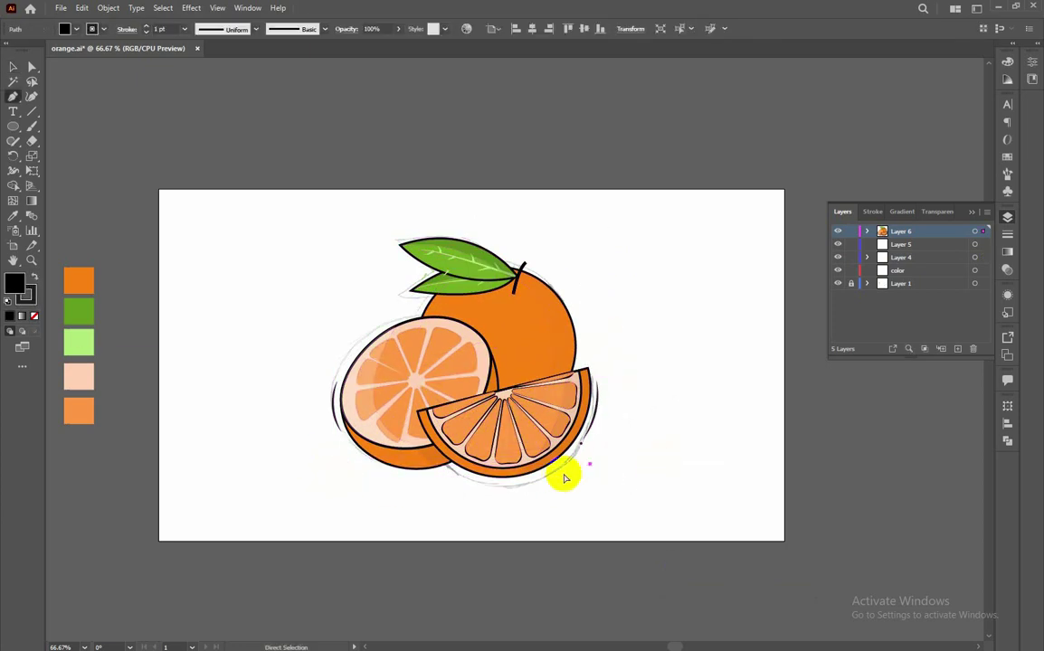
key("v")
left_click(373, 477)
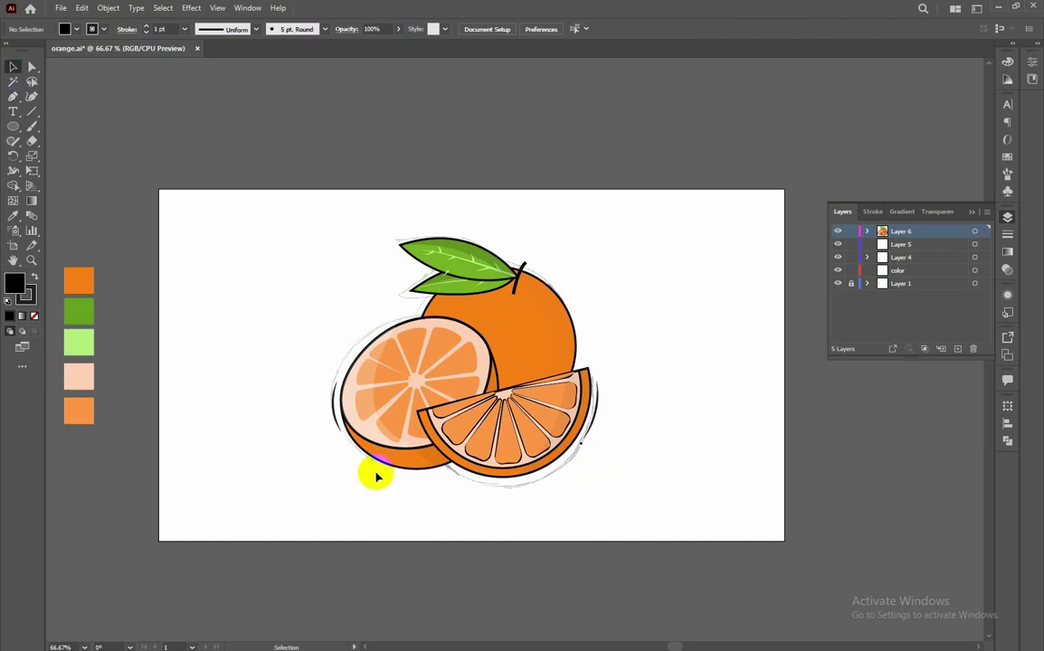
key("ctrl+minus")
key("ctrl+minus")
left_click_drag(511, 376, 580, 378)
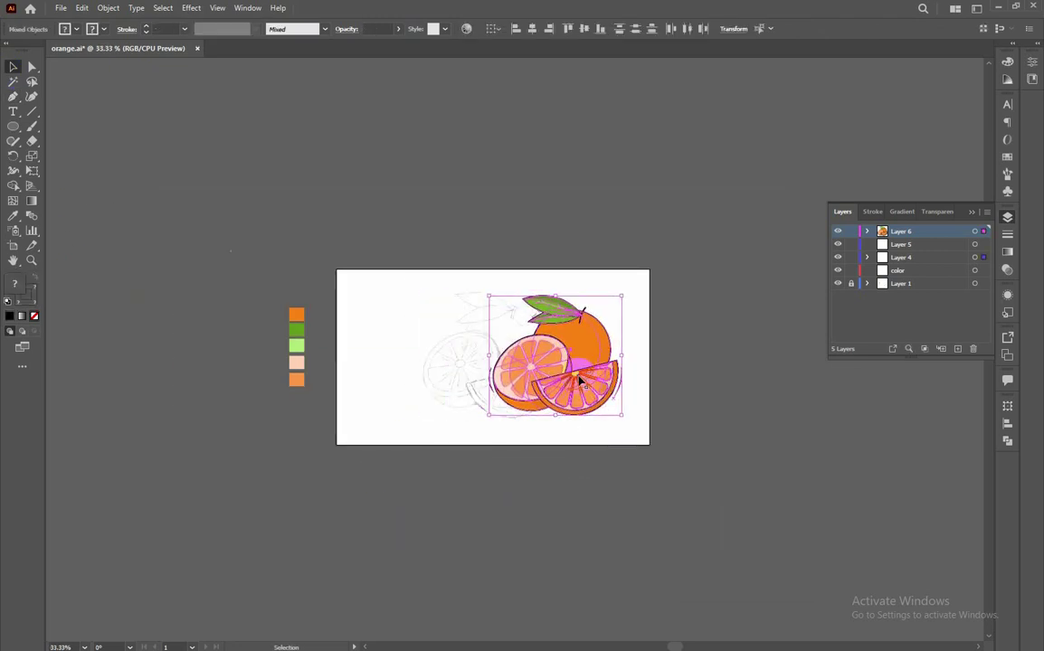